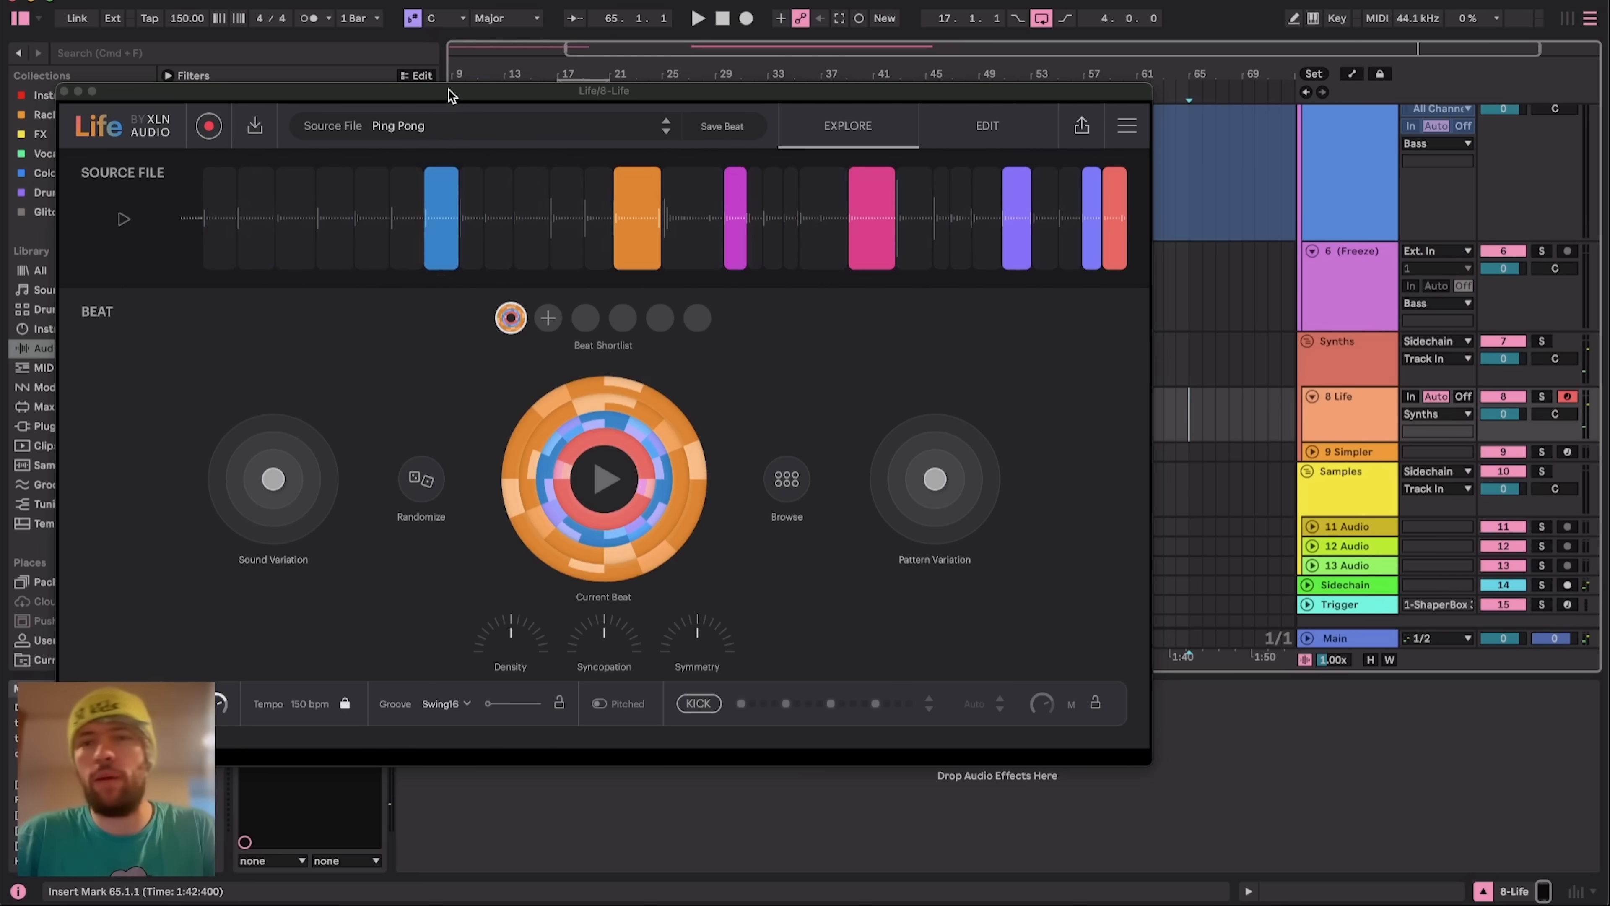
Audition the current Ping Pong beat and look through several pages of the Beat Browser without choosing another beat
{"action": "key", "text": "space"}
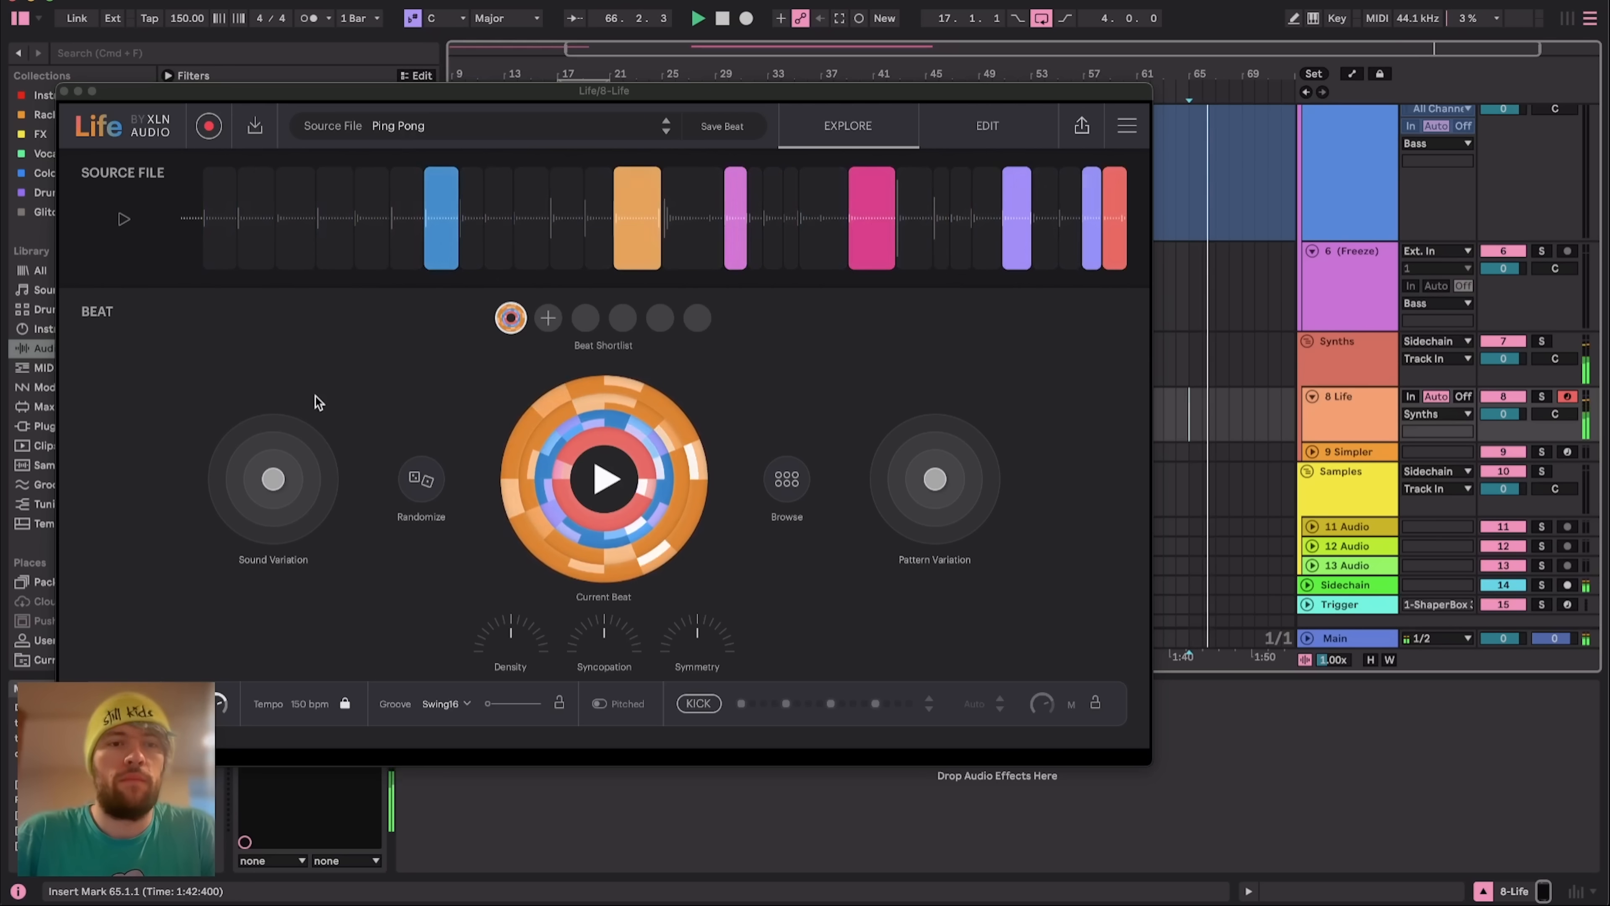
{"action": "key", "text": "space"}
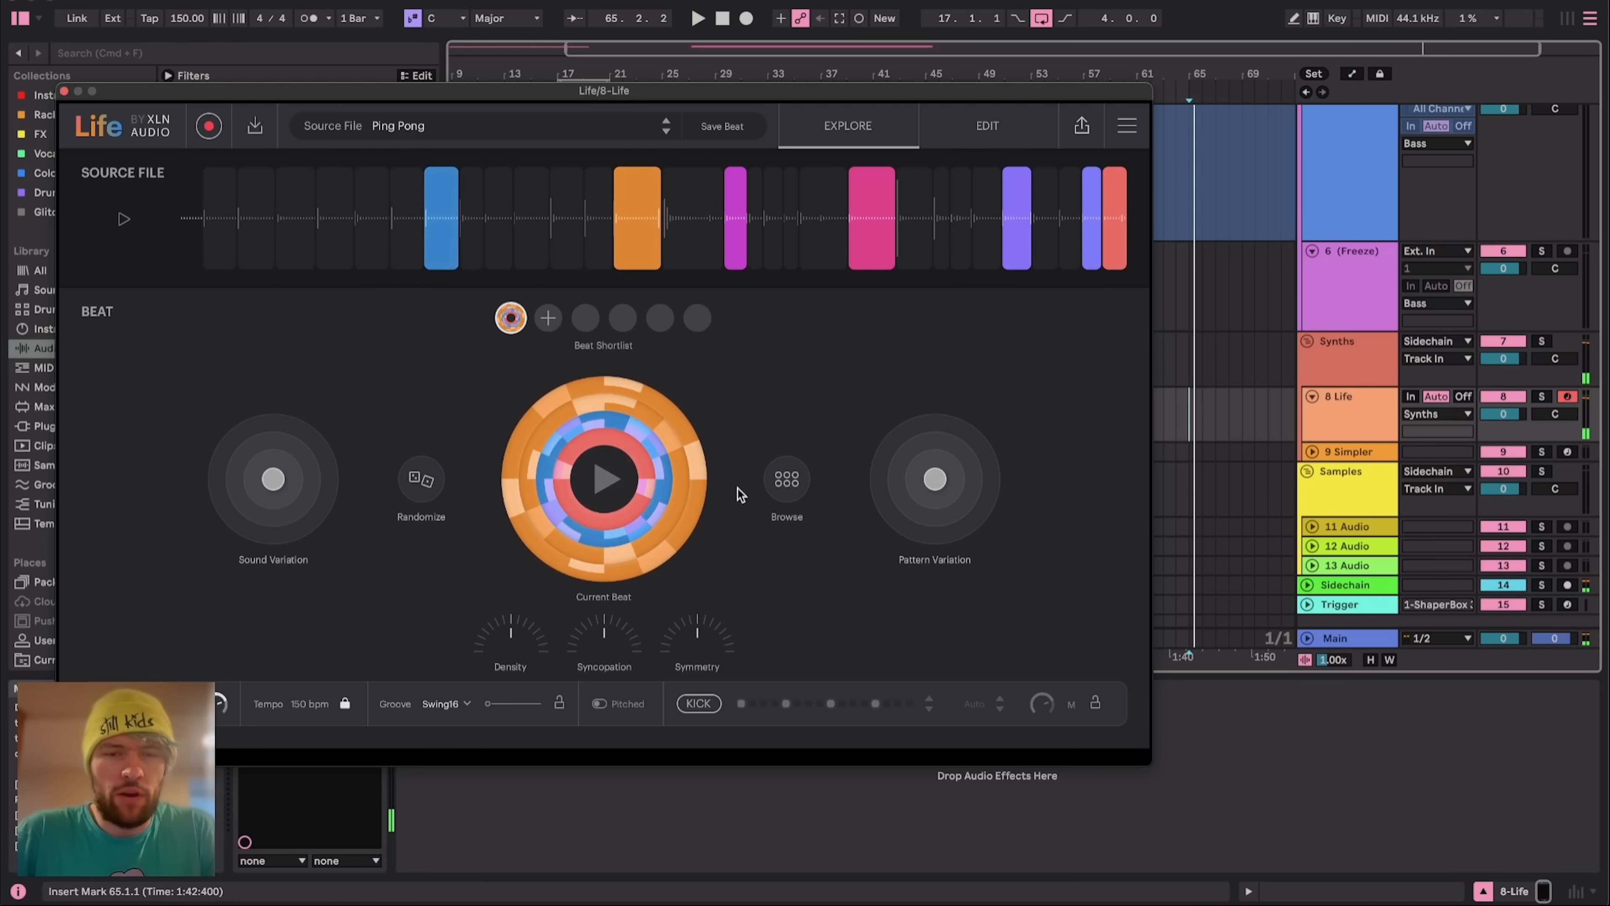
{"action": "left_click", "coordinate": [786, 478]}
{"action": "left_click", "coordinate": [546, 545]}
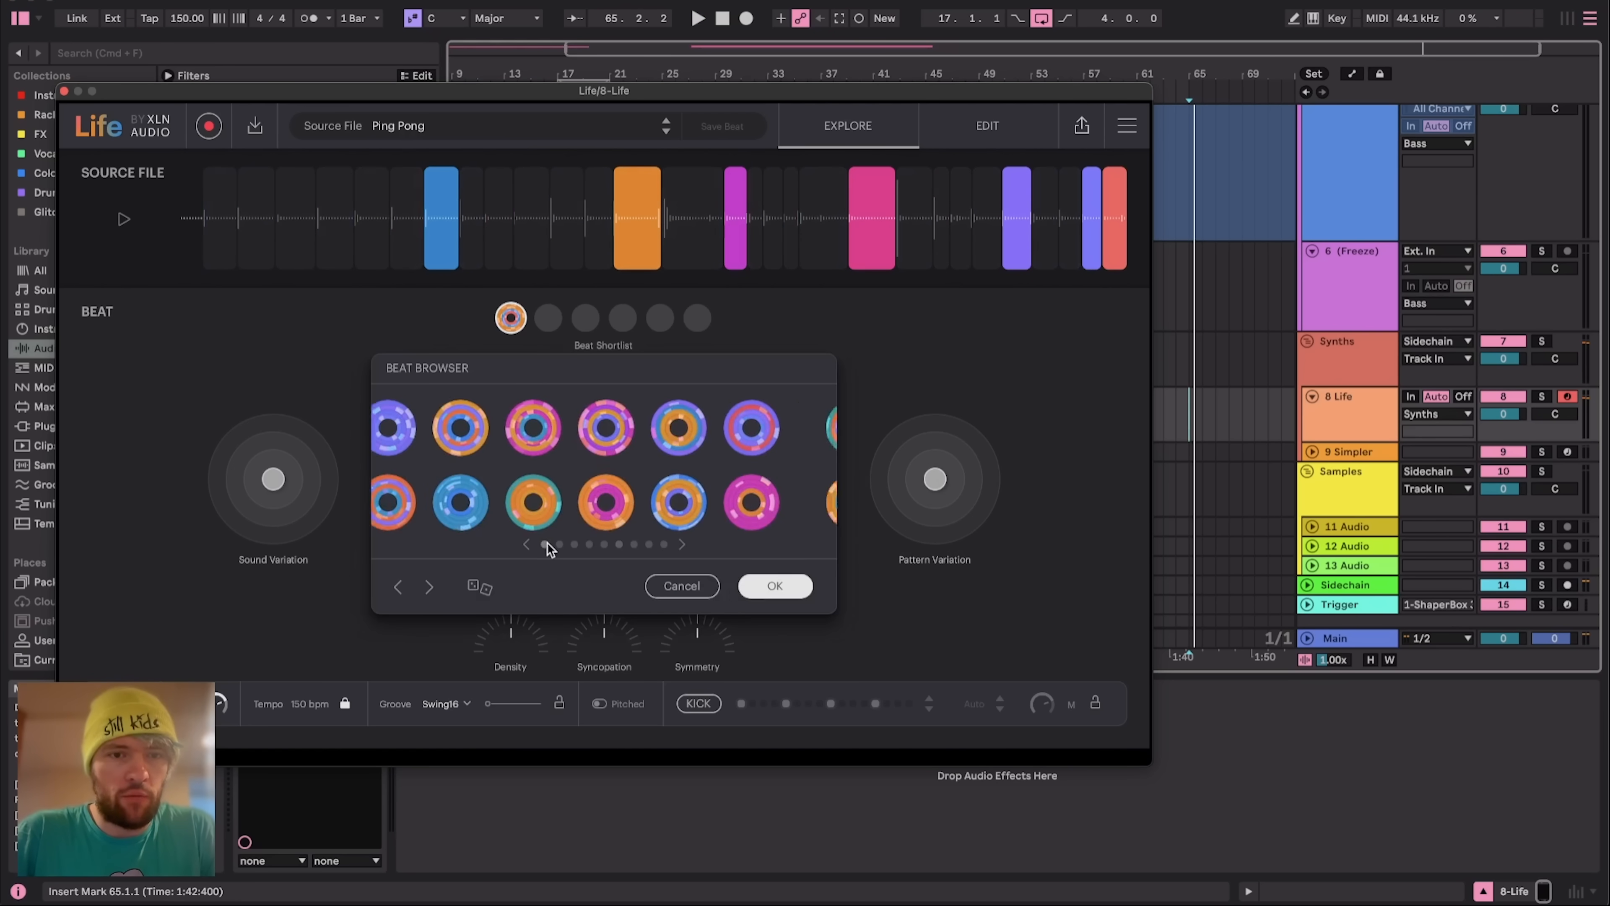
{"action": "left_click", "coordinate": [560, 545]}
{"action": "left_click", "coordinate": [574, 545]}
{"action": "left_click", "coordinate": [682, 585]}
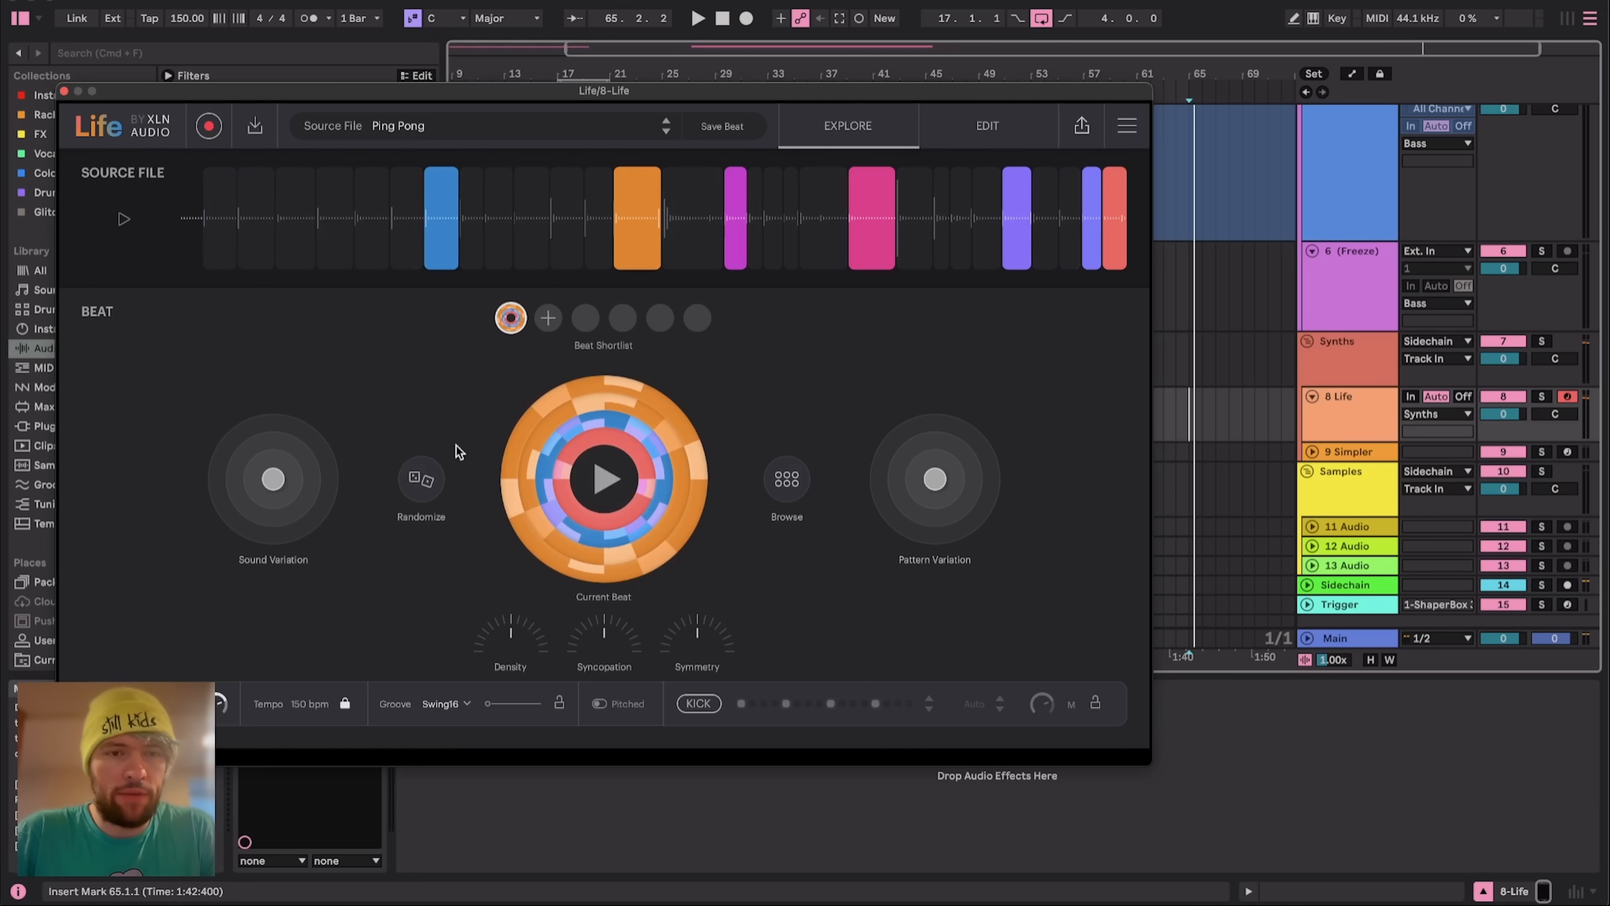
Randomize the Ping Pong beat twice and listen to the generated patterns
{"action": "left_click", "coordinate": [430, 465]}
{"action": "key", "text": "space"}
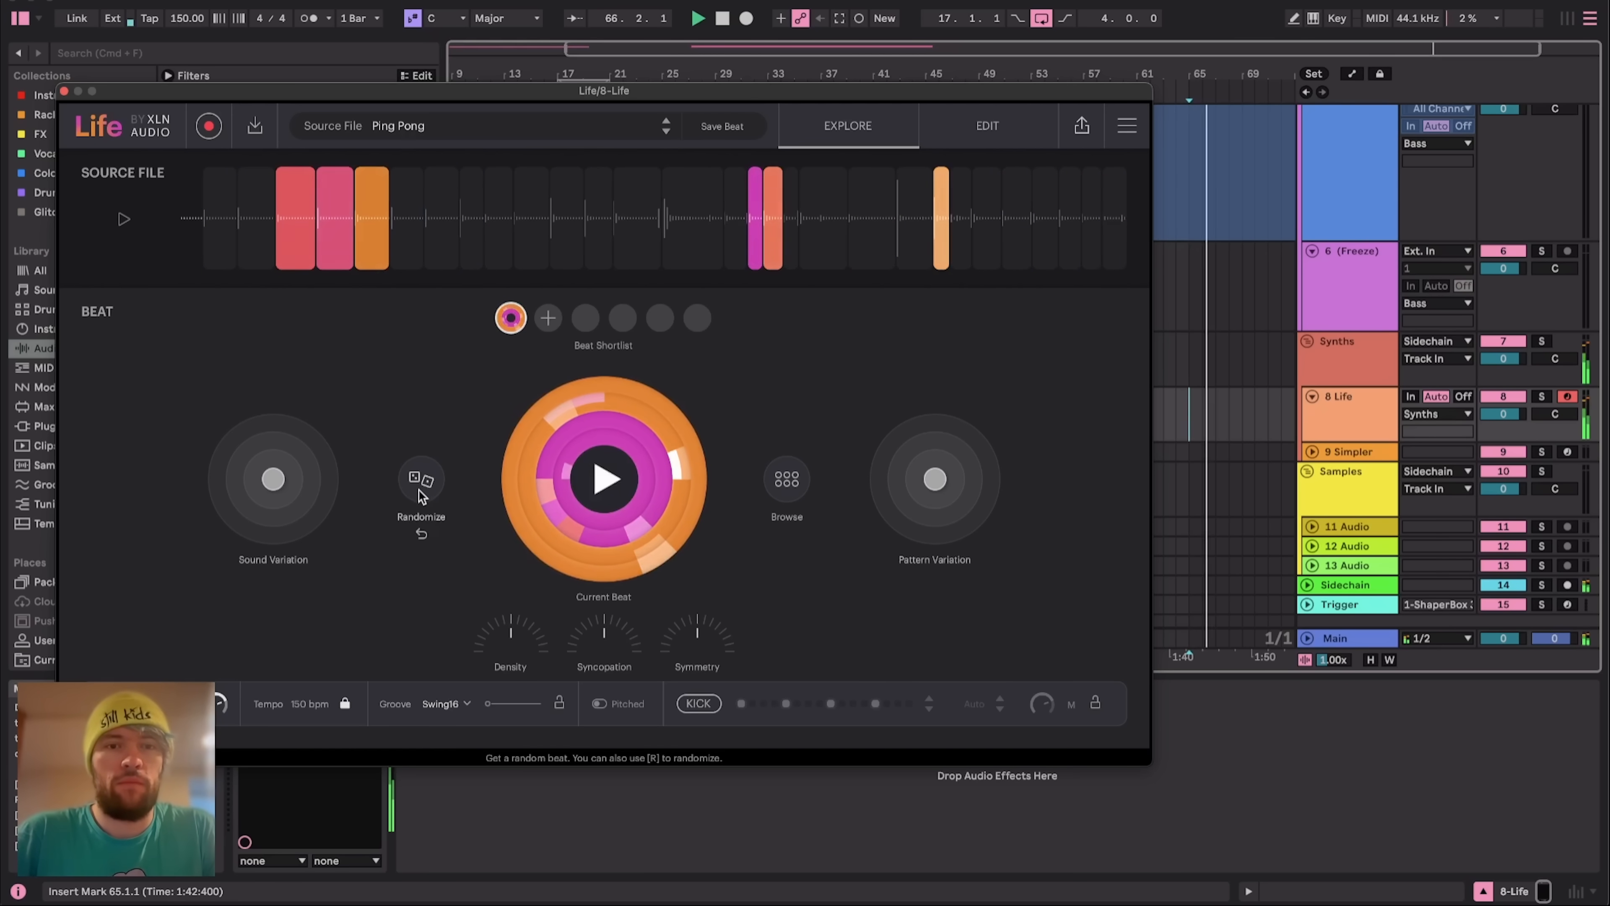
{"action": "left_click", "coordinate": [419, 490]}
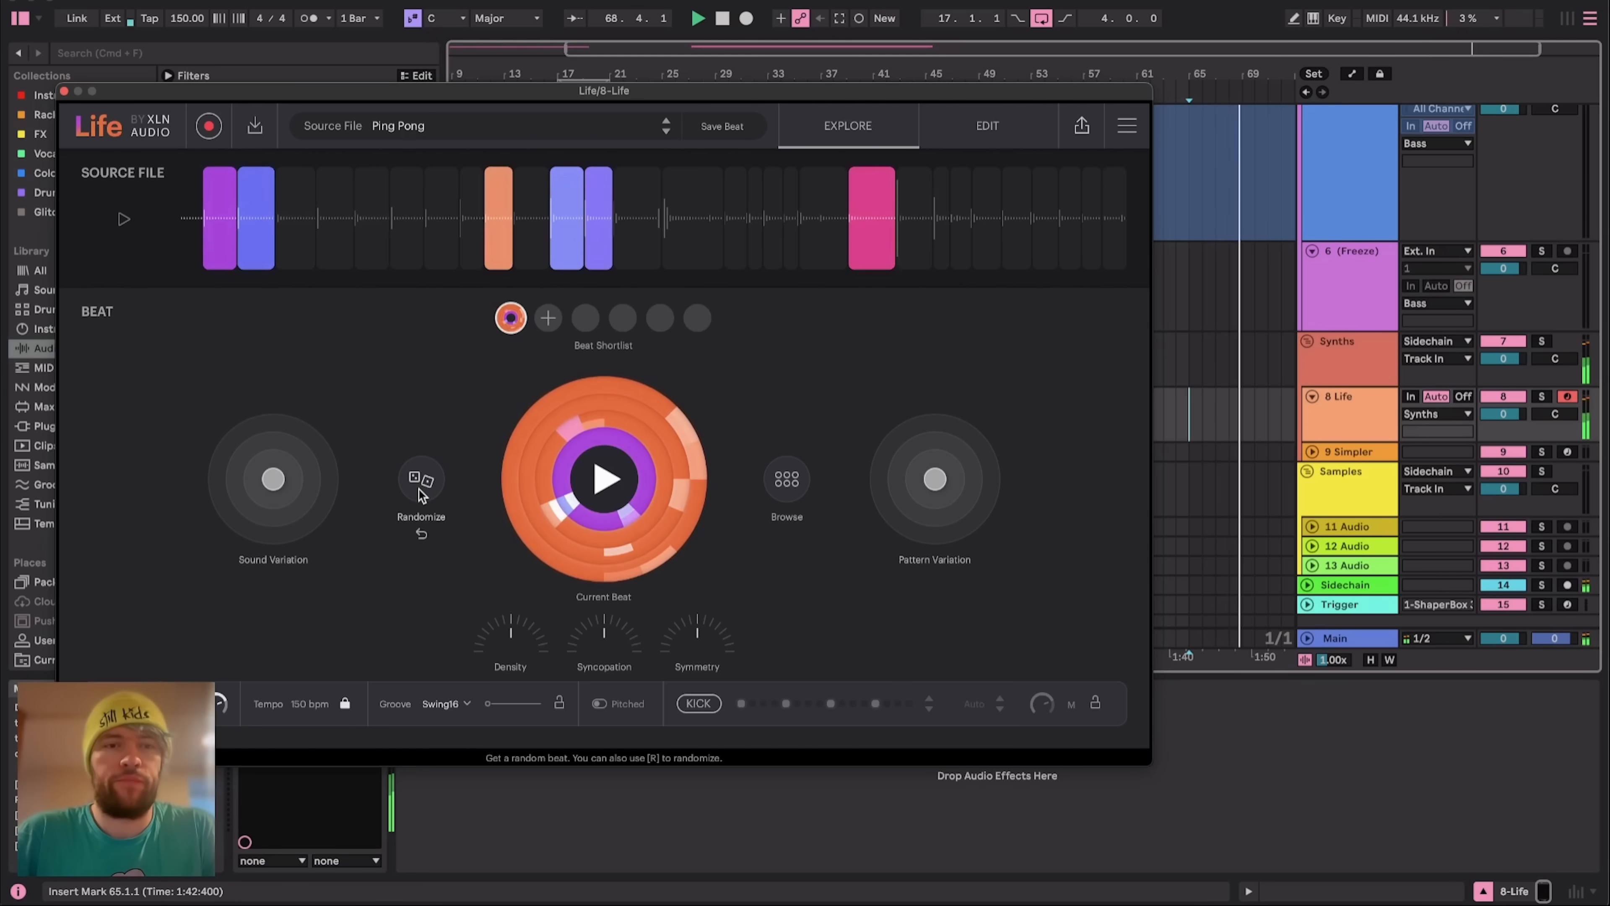
{"action": "key", "text": "space"}
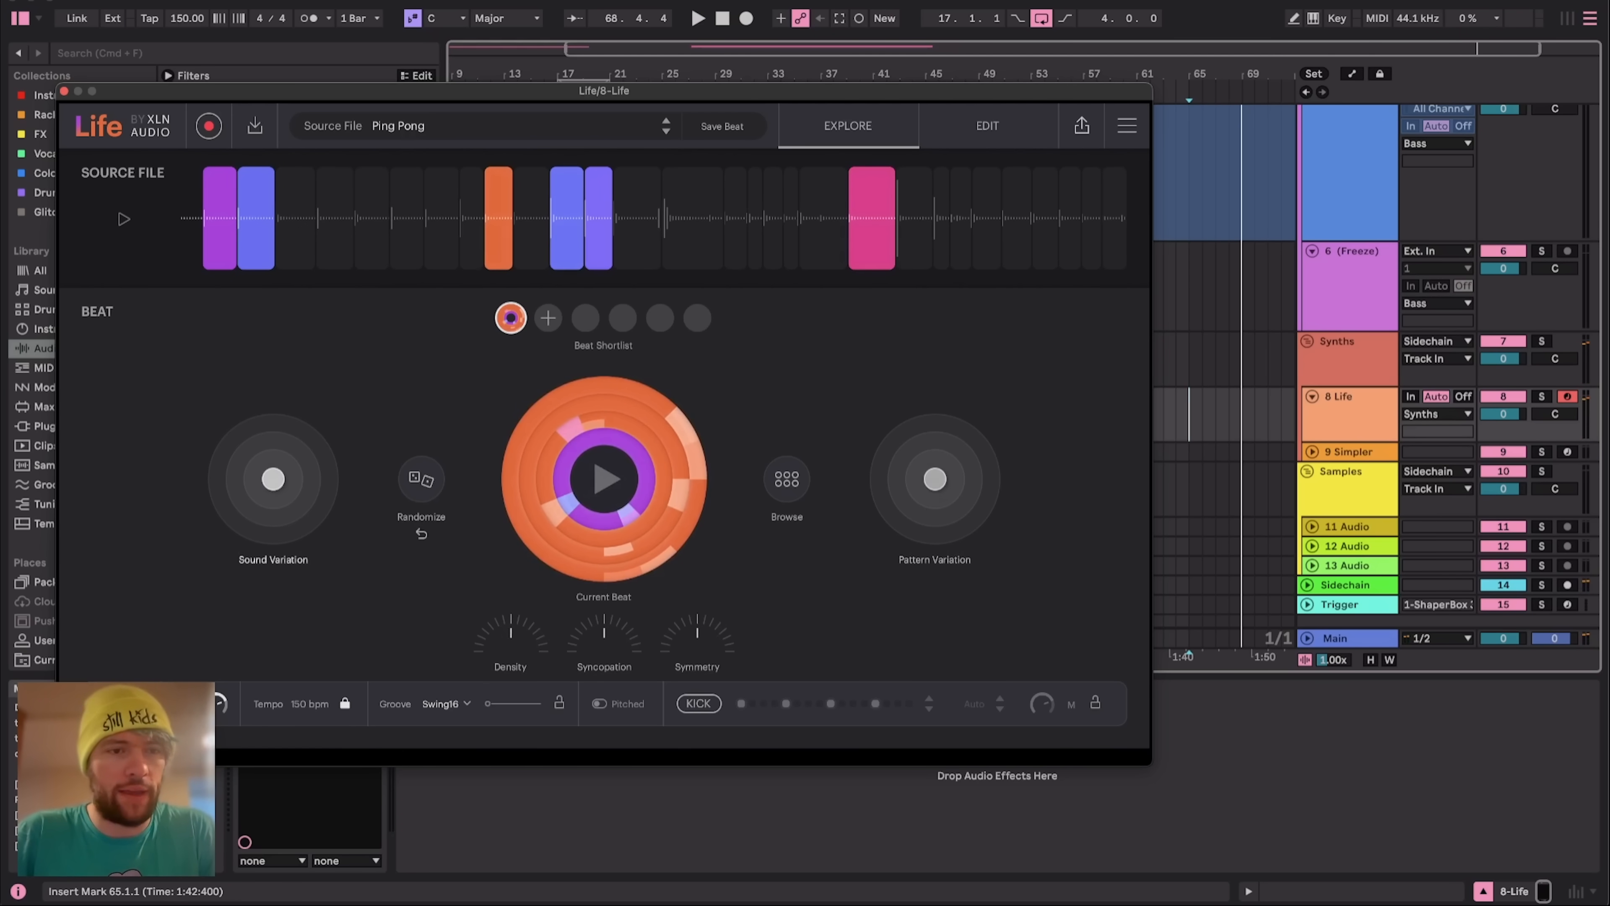
Try shifting the Sound Variation, reset it to its default, and play the beat
{"action": "left_click_drag", "start_coordinate": [273, 479], "coordinate": [221, 493]}
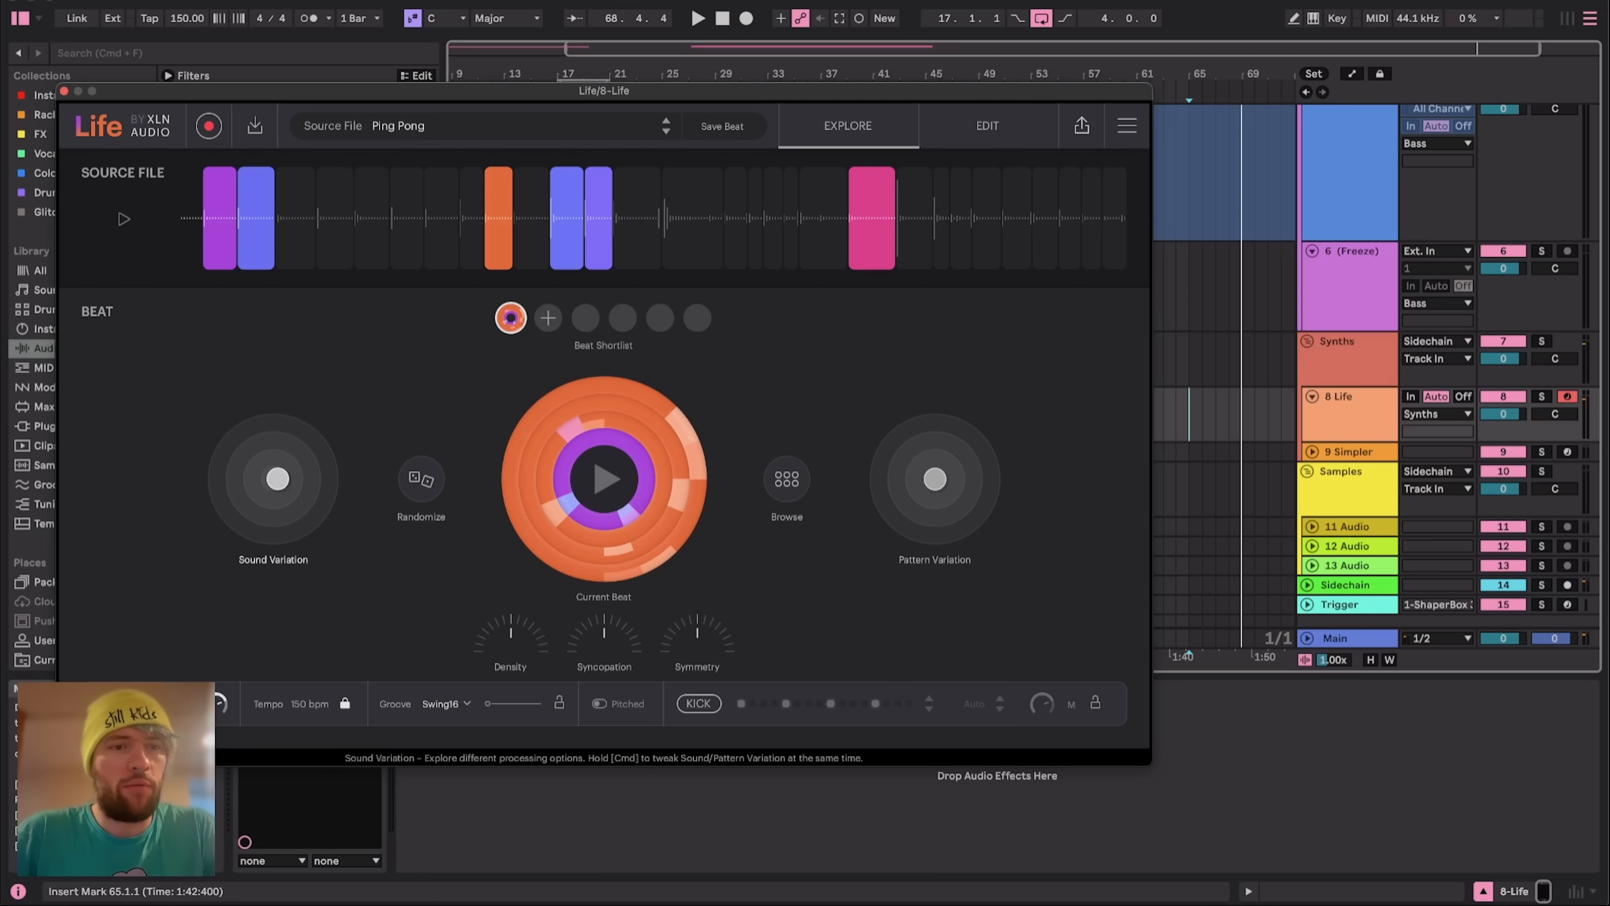
{"action": "left_click", "coordinate": [240, 505]}
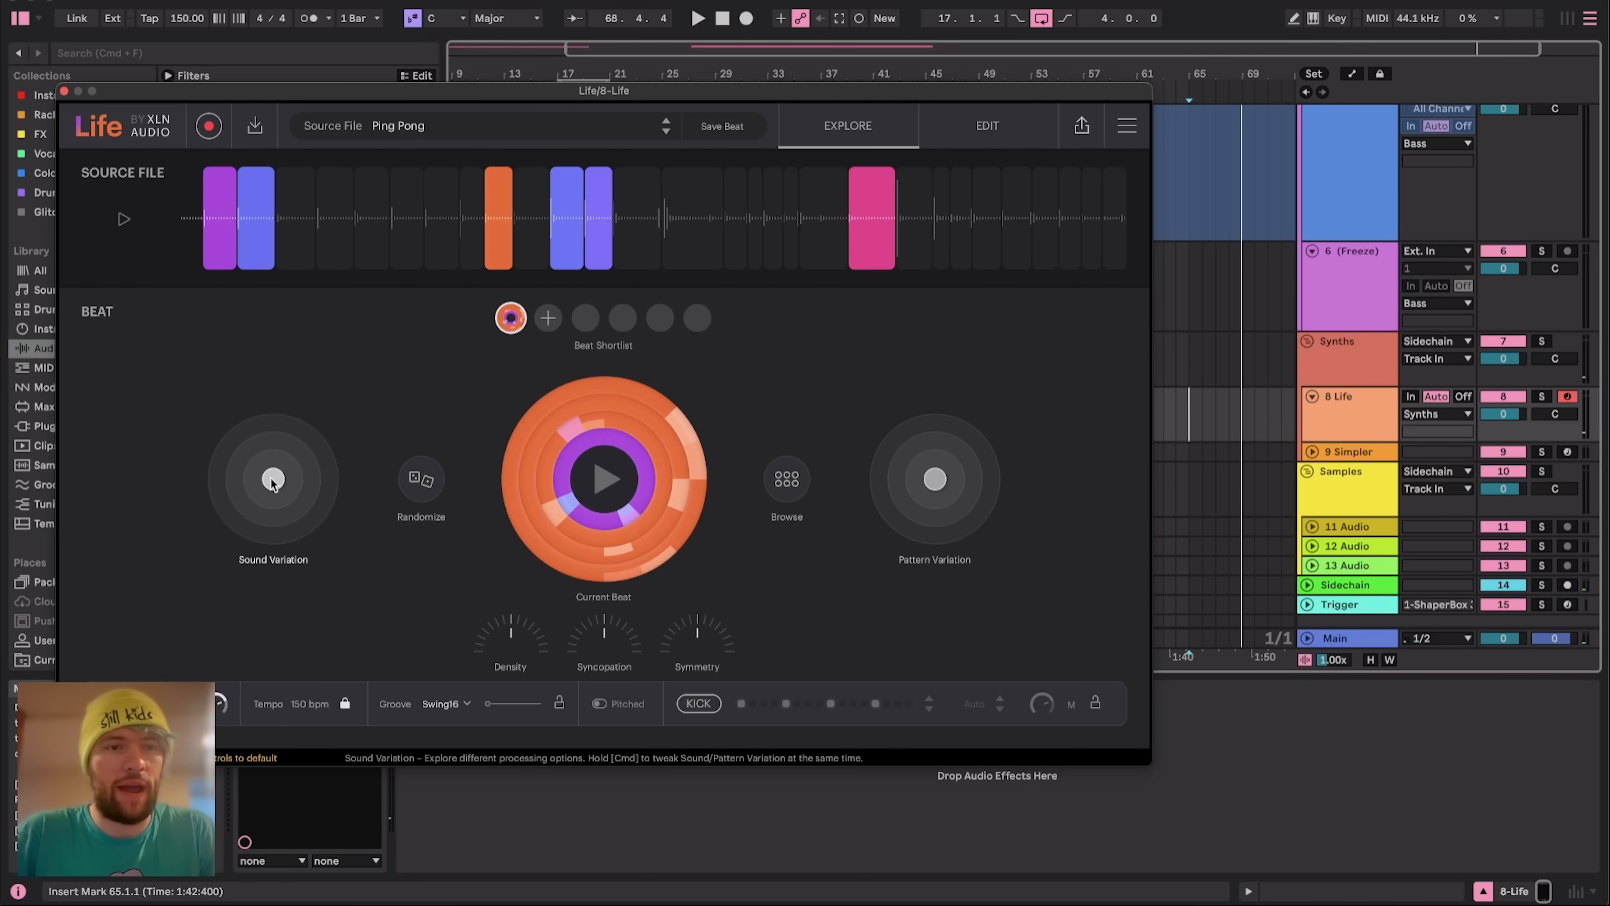
{"action": "key", "text": "space"}
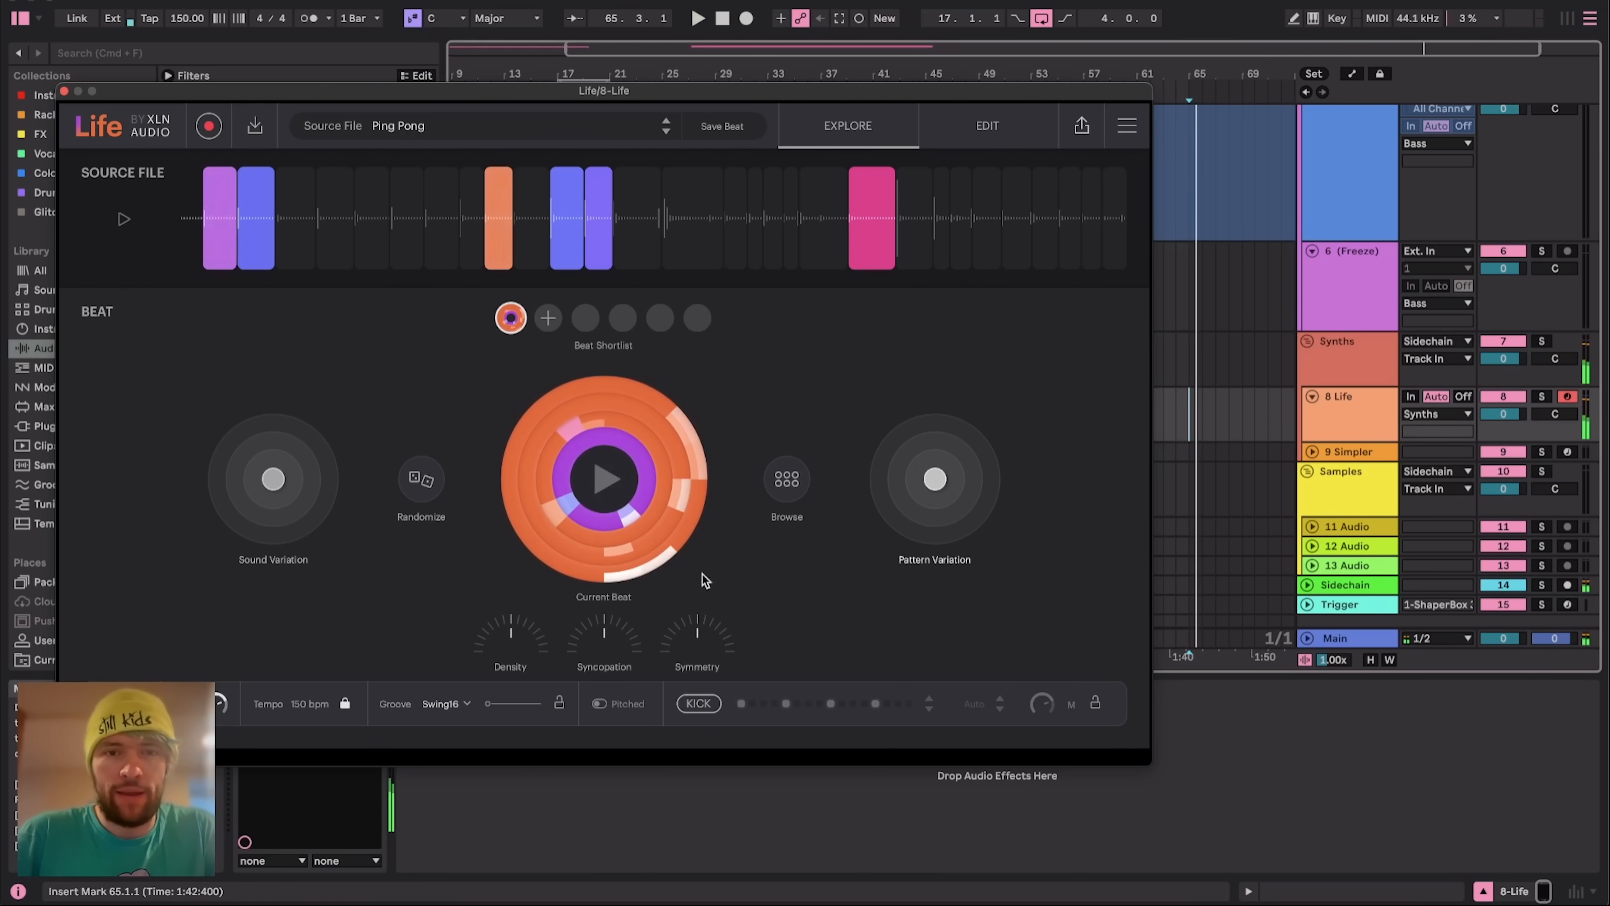
Set the beat's Density to 24%, raise the Syncopation, lower the Symmetry, and audition the adjusted pattern
{"action": "left_click_drag", "start_coordinate": [503, 662], "coordinate": [507, 650]}
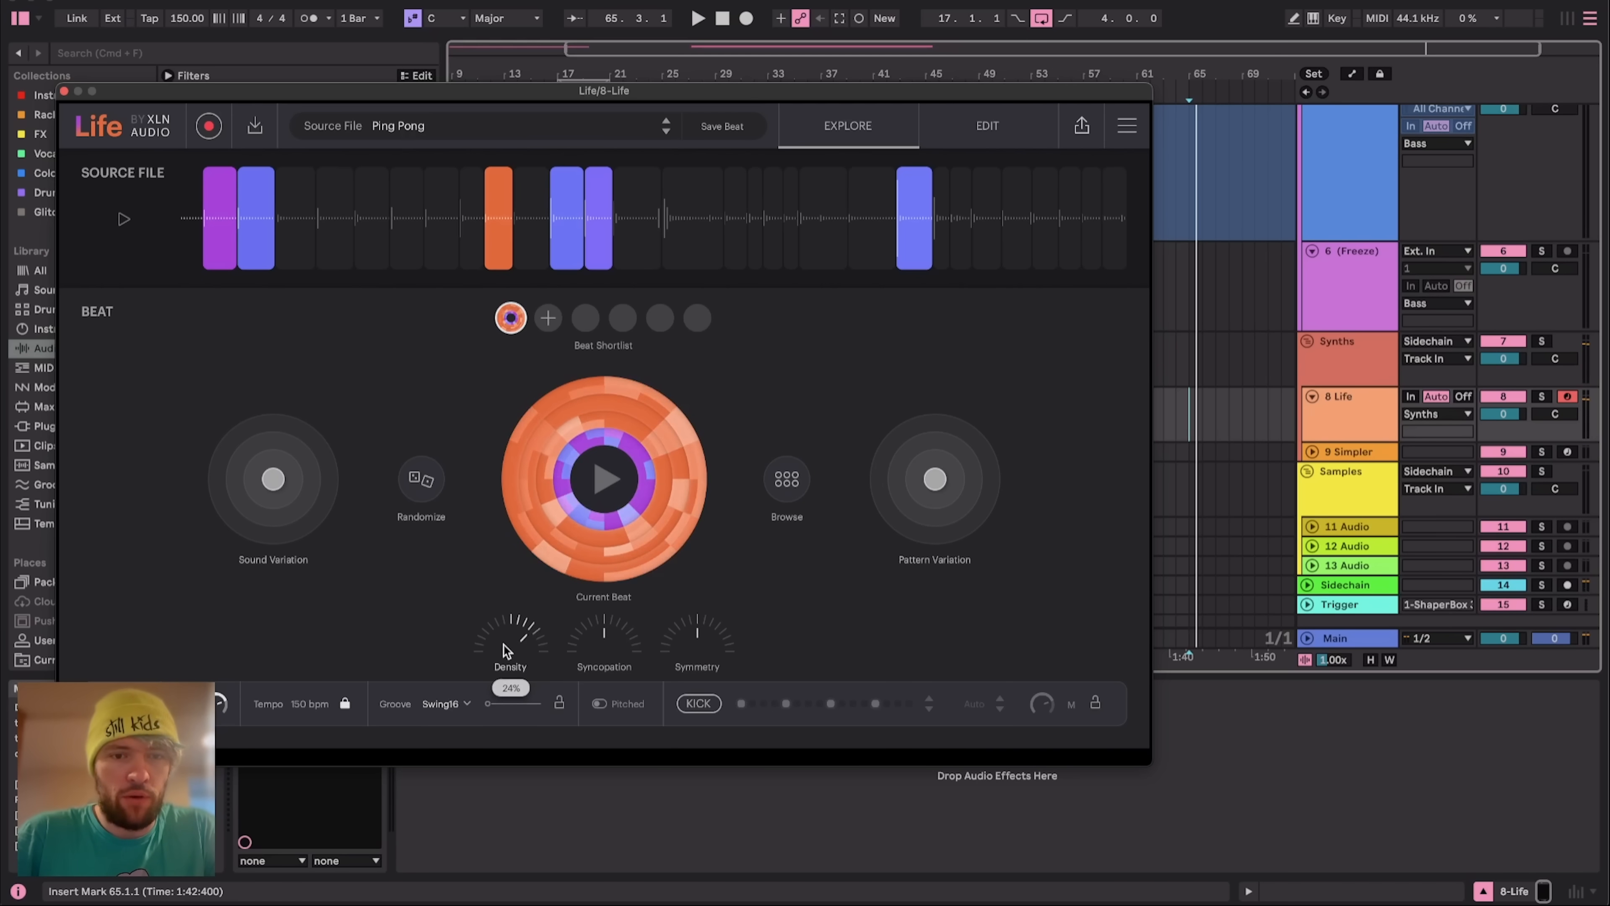
{"action": "left_click_drag", "start_coordinate": [607, 656], "coordinate": [700, 656]}
{"action": "key", "text": "space"}
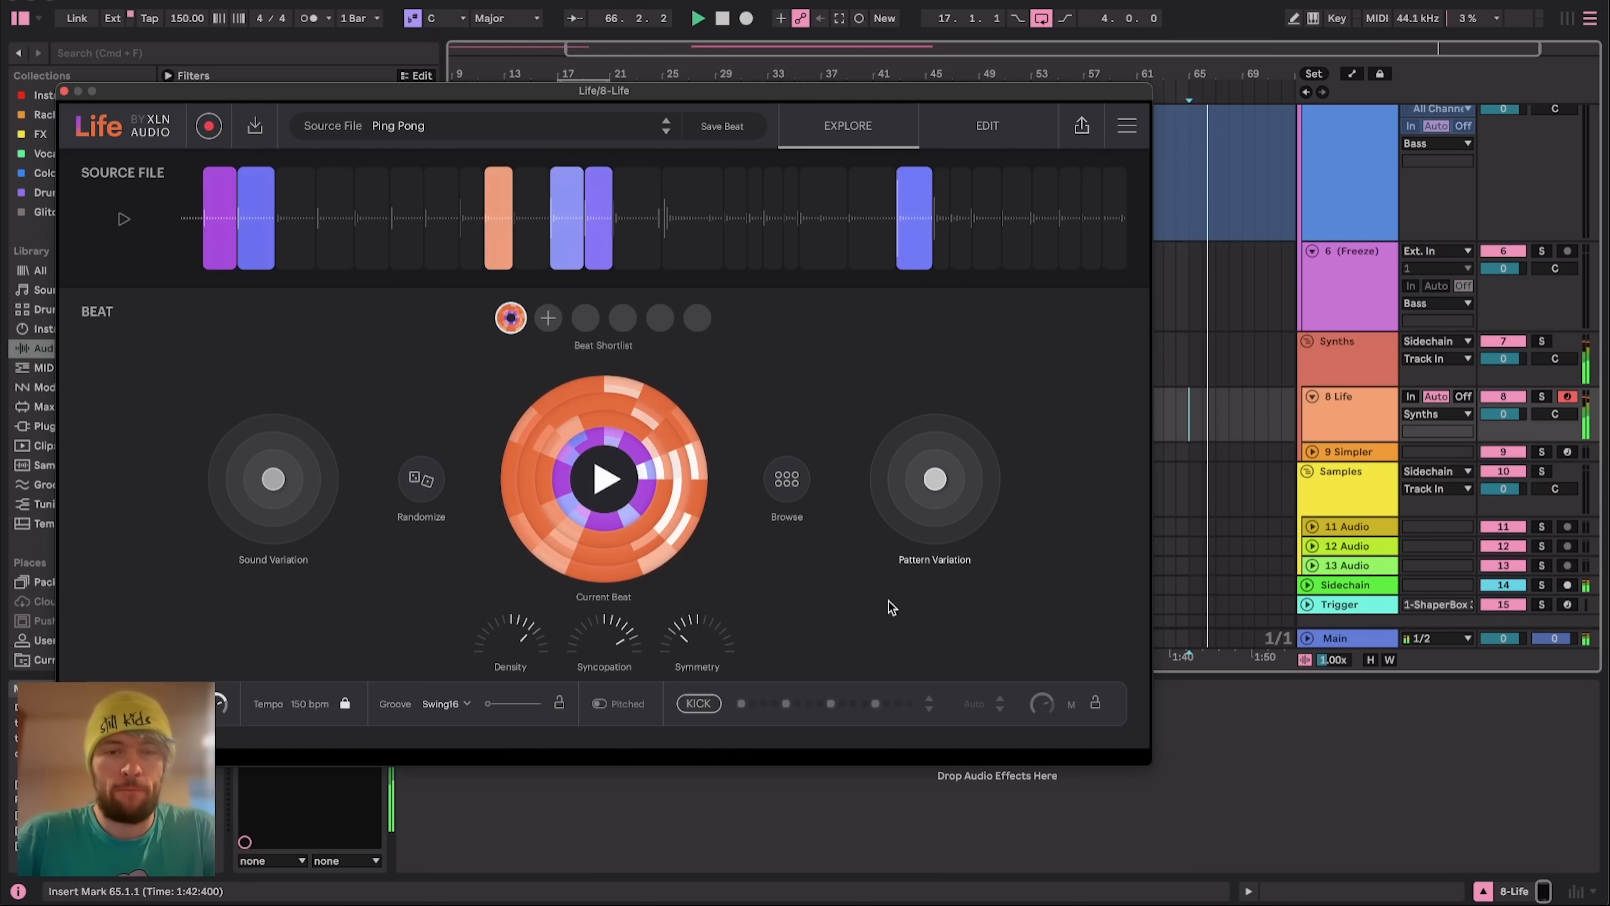
{"action": "key", "text": "space"}
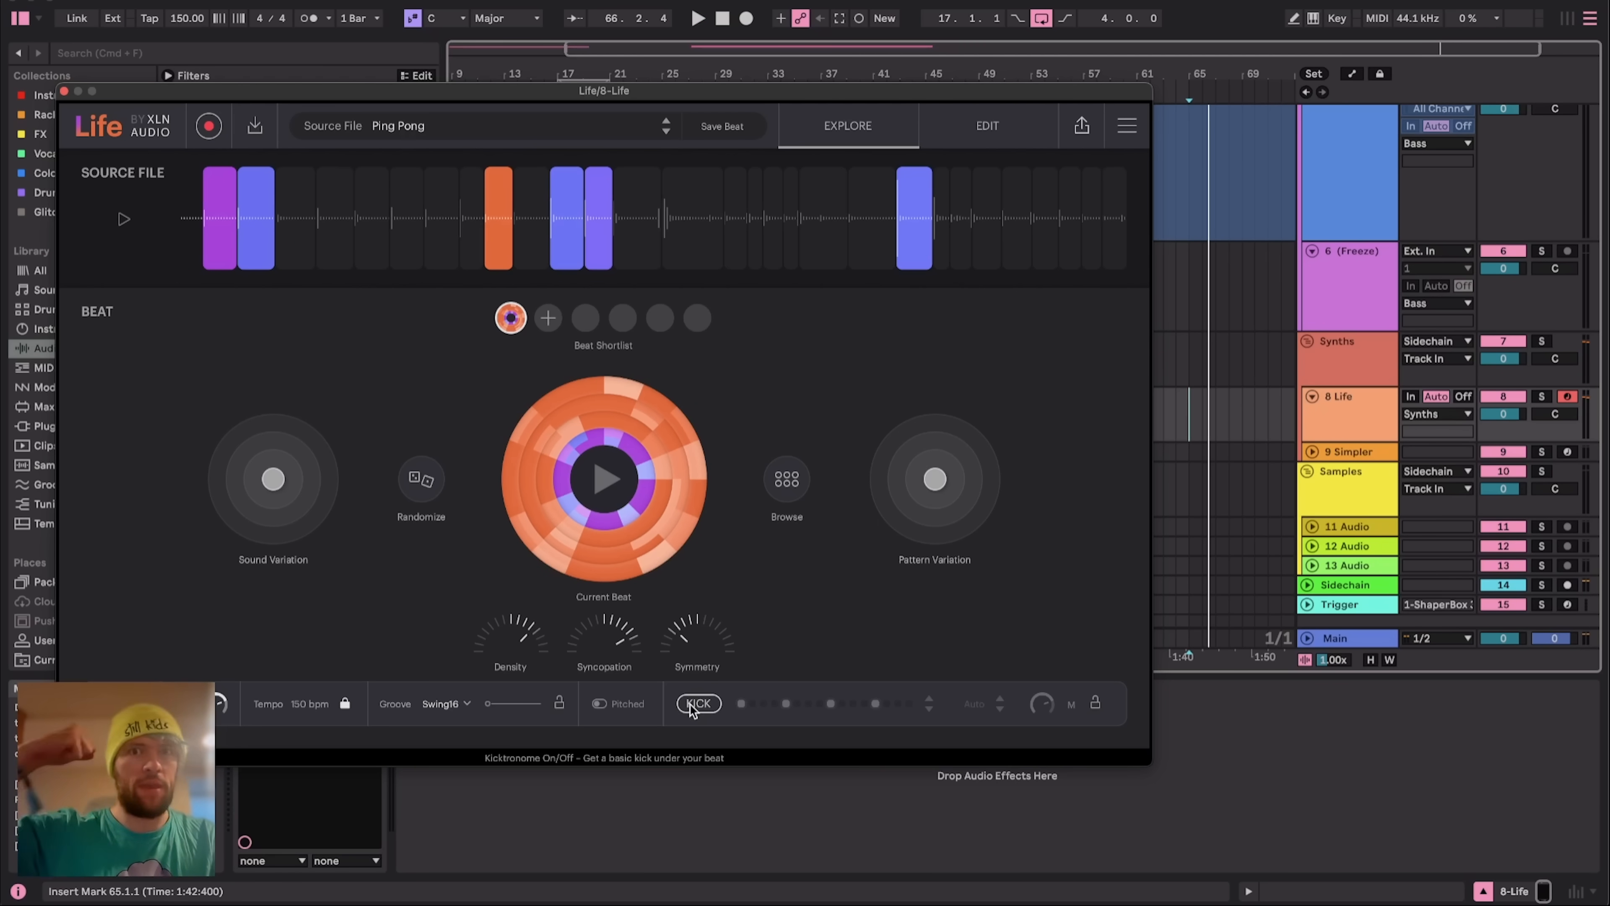
Enable the basic kick under the Ping Pong beat and audition them together
{"action": "left_click", "coordinate": [698, 704]}
{"action": "key", "text": "space"}
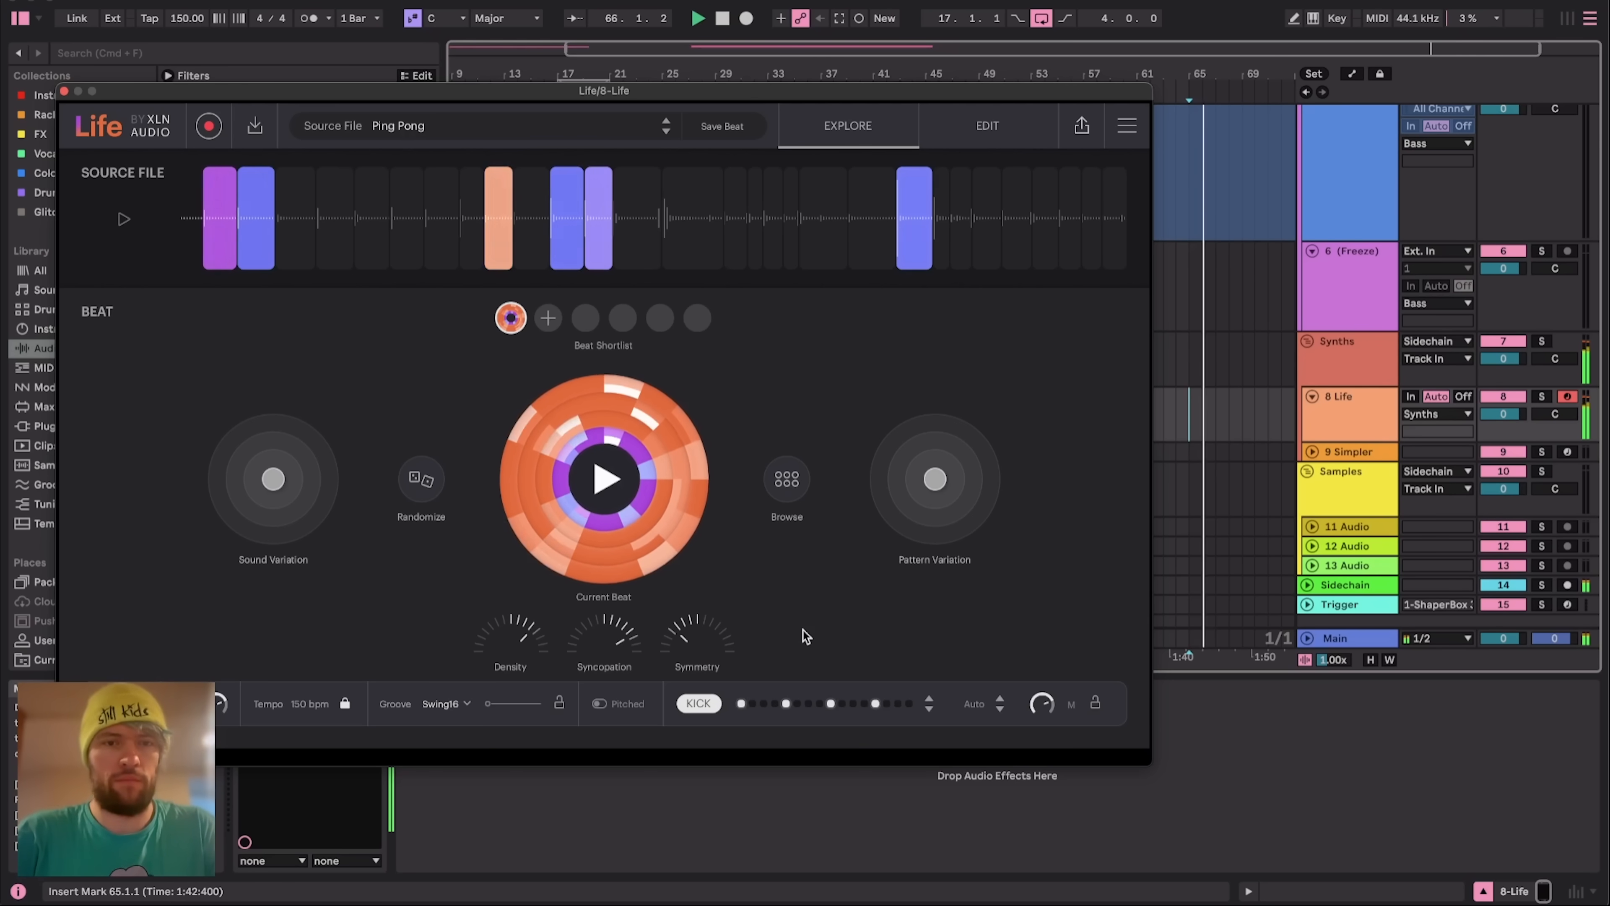
{"action": "key", "text": "space"}
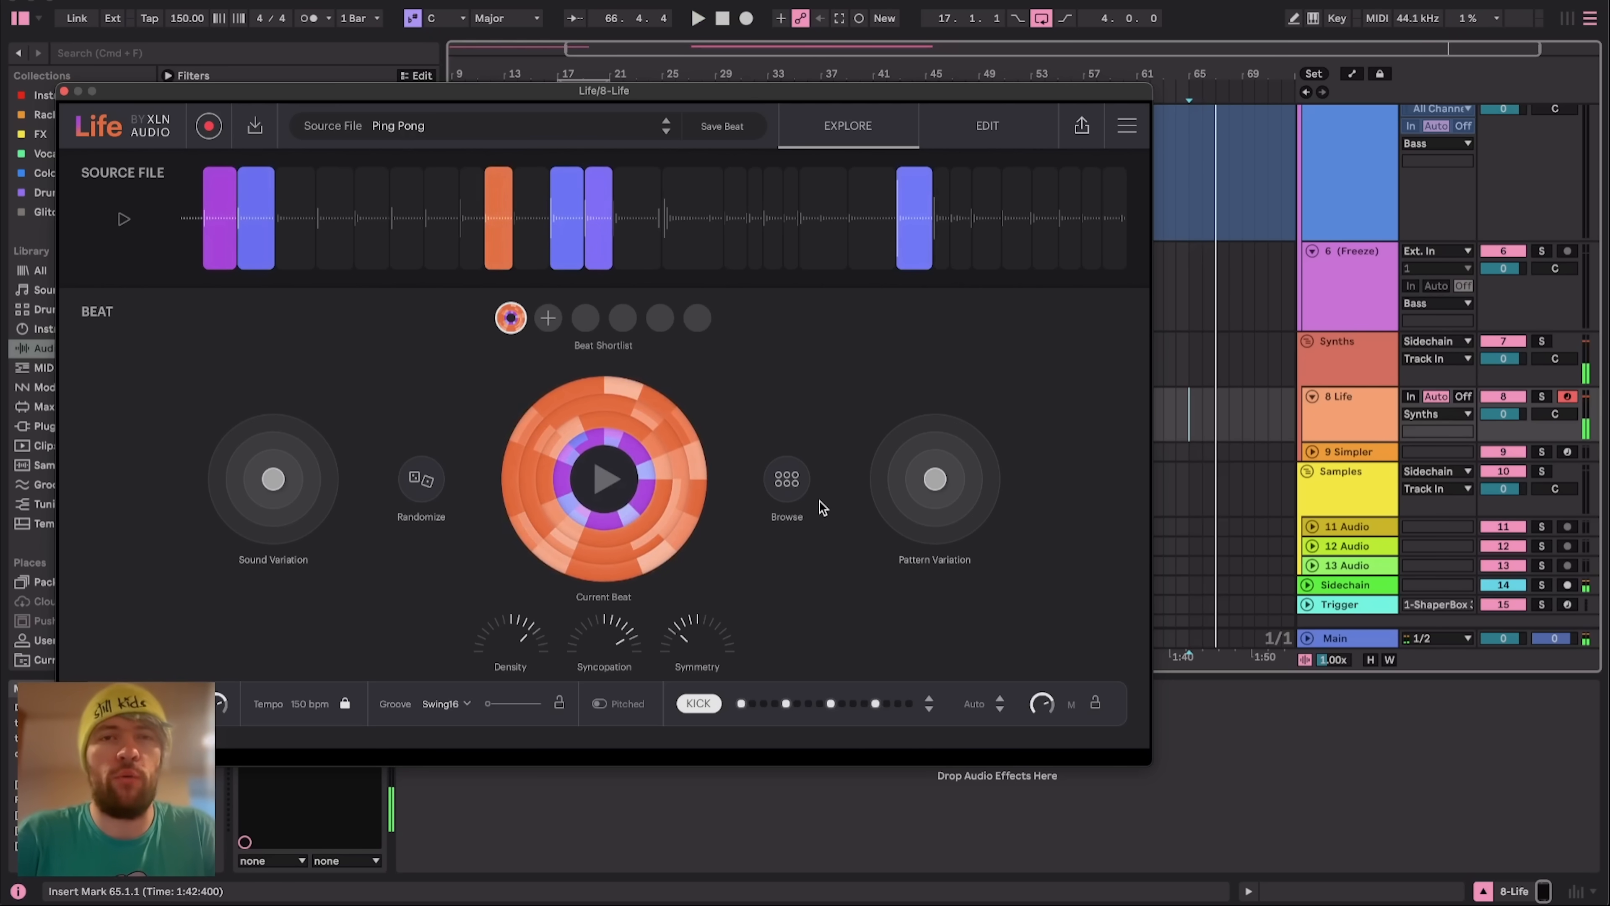
Reopen the Life plugin window from the track's device and look over its source file list, keeping Ping Pong
{"action": "left_click", "coordinate": [64, 92]}
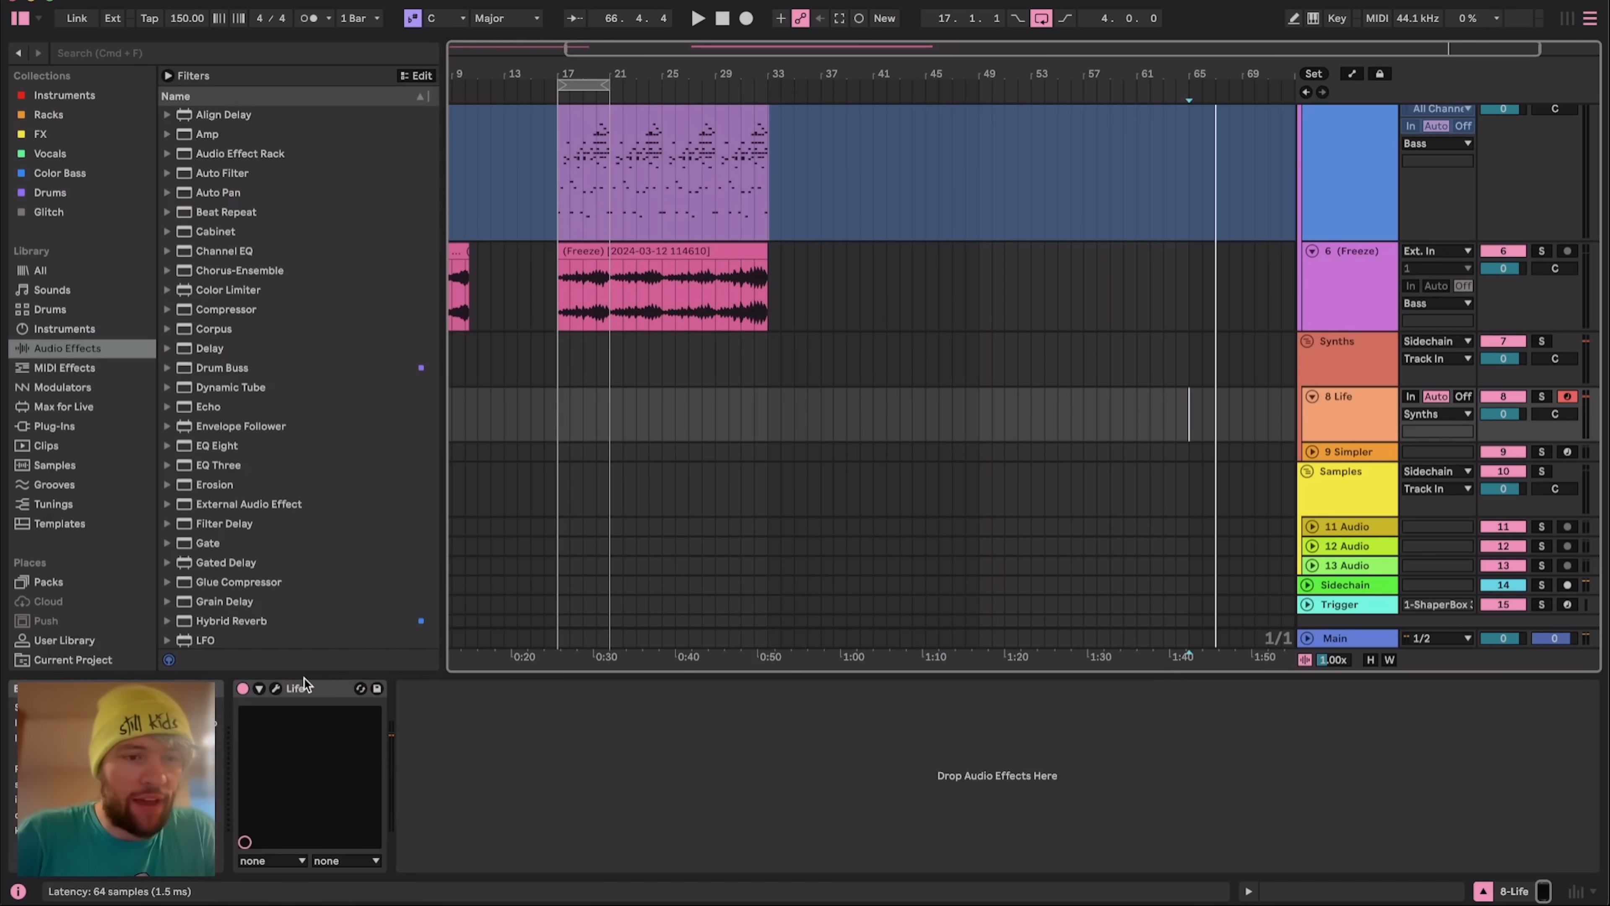
{"action": "left_click", "coordinate": [275, 688]}
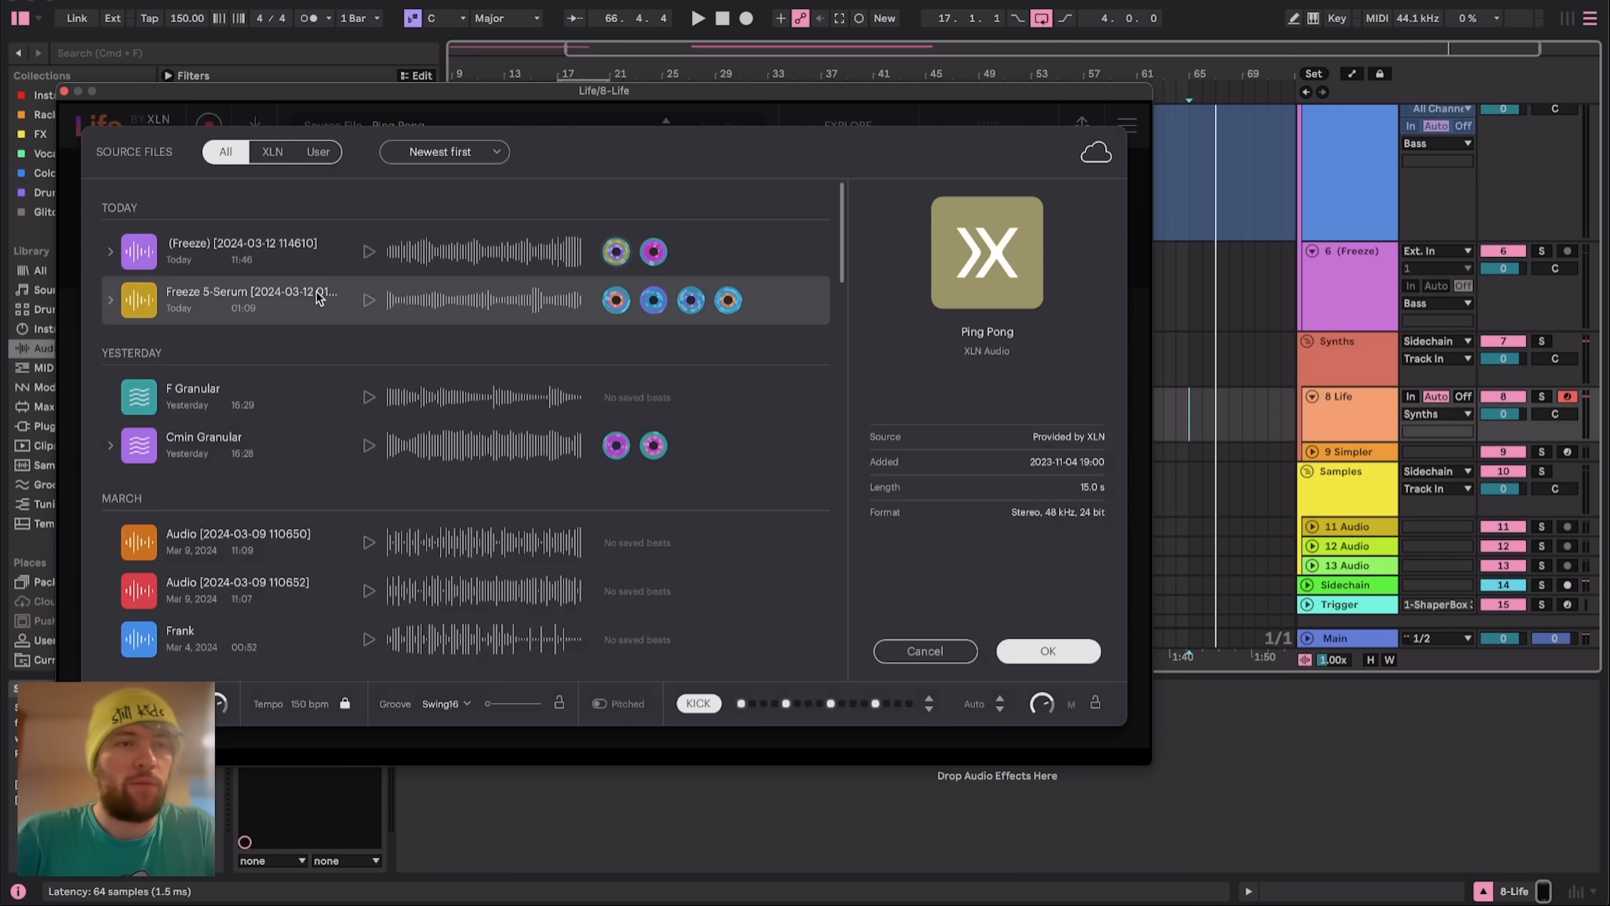
{"action": "left_click", "coordinate": [1076, 658]}
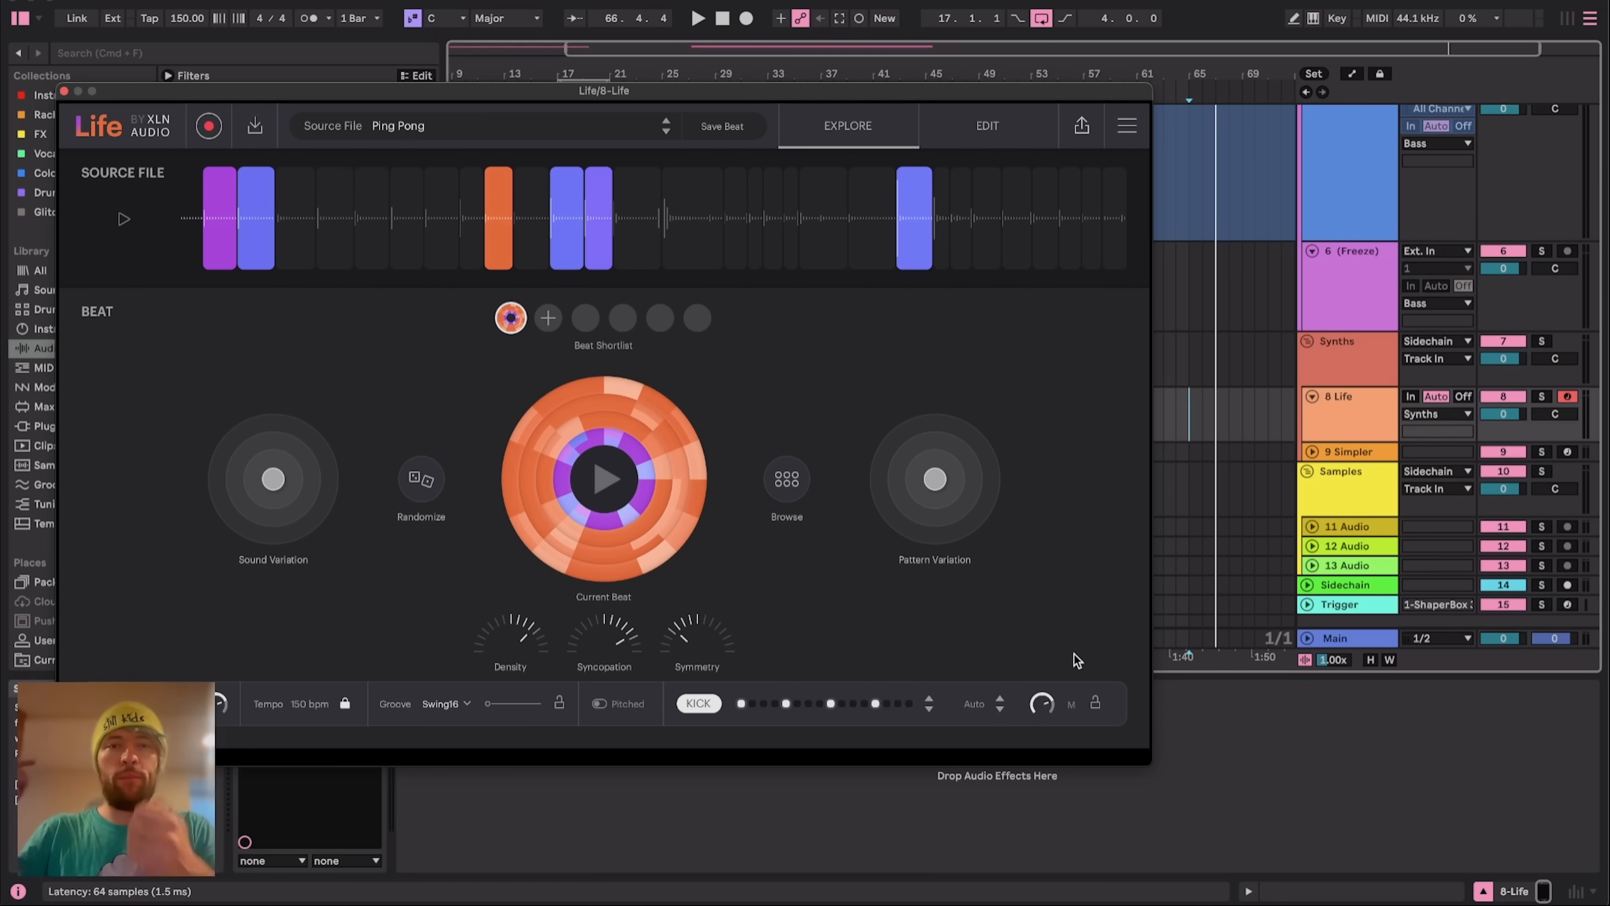
Preview the December 2023 field recordings slam foley and great session, and load great session as the source file
{"action": "left_click", "coordinate": [516, 117]}
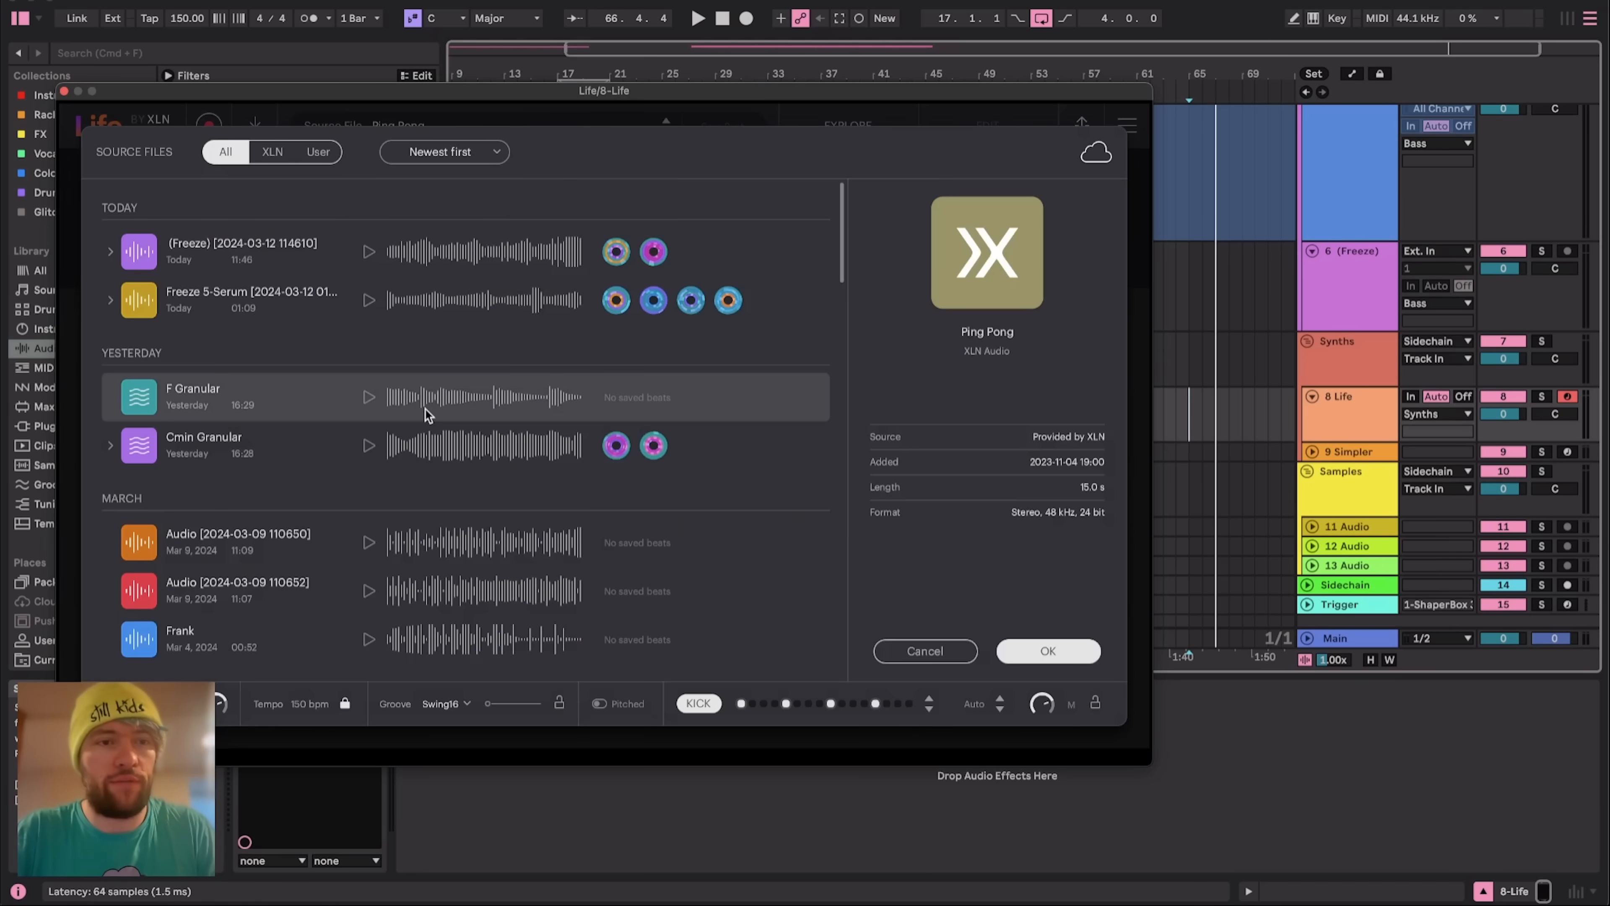
{"action": "scroll", "coordinate": [426, 416], "scroll_direction": "up", "scroll_amount": 5}
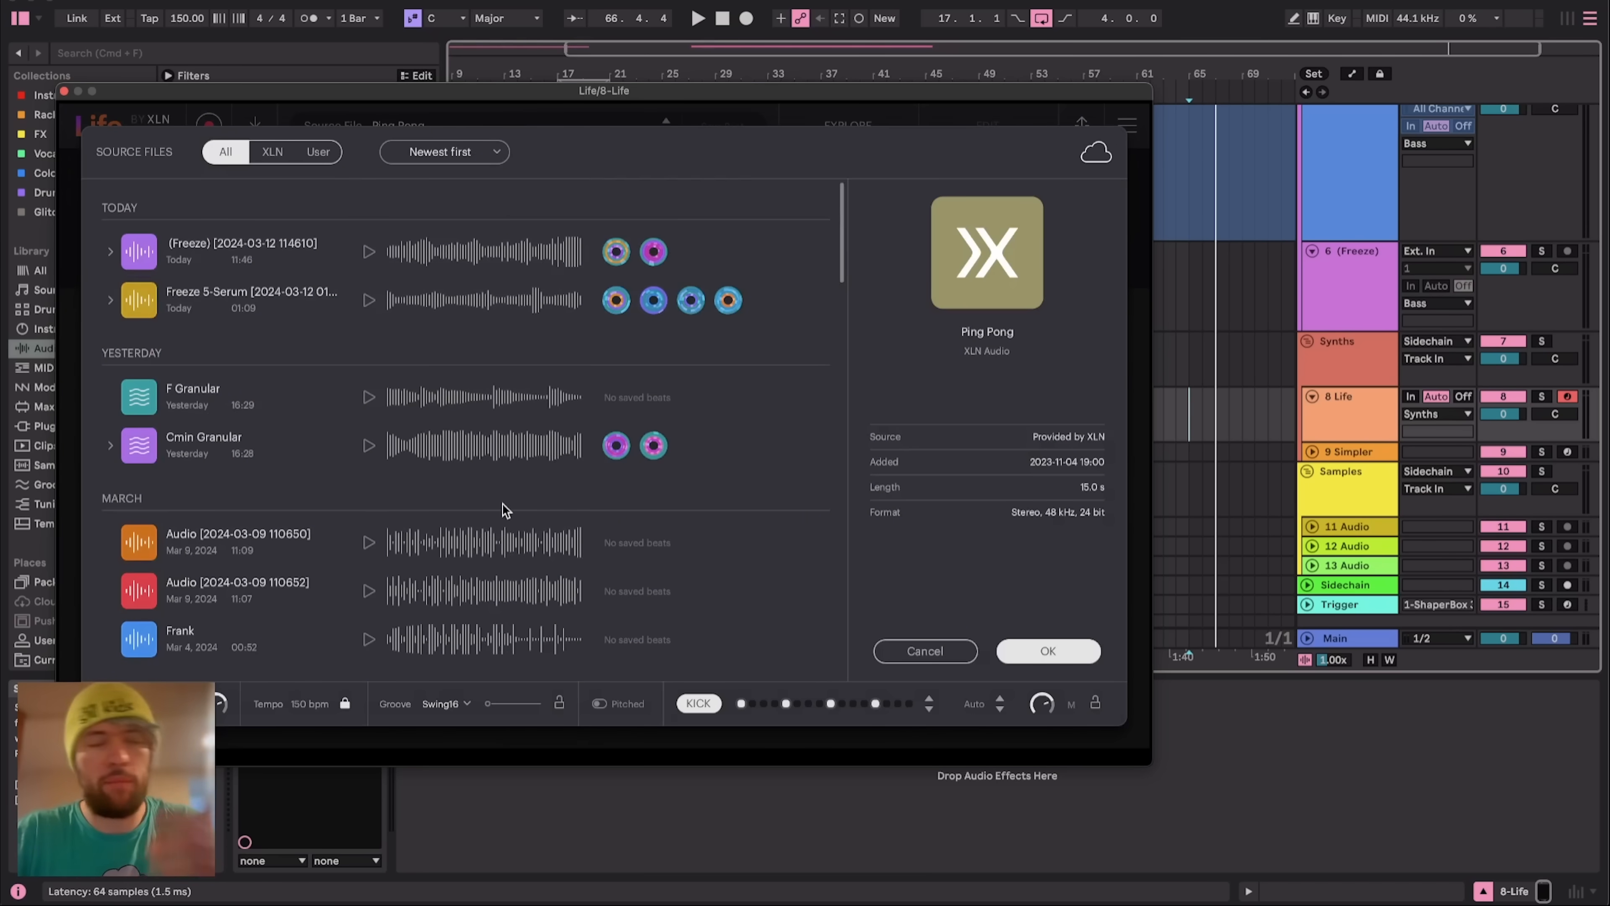
{"action": "scroll", "coordinate": [501, 508], "scroll_direction": "down", "scroll_amount": 8}
{"action": "left_click", "coordinate": [400, 391]}
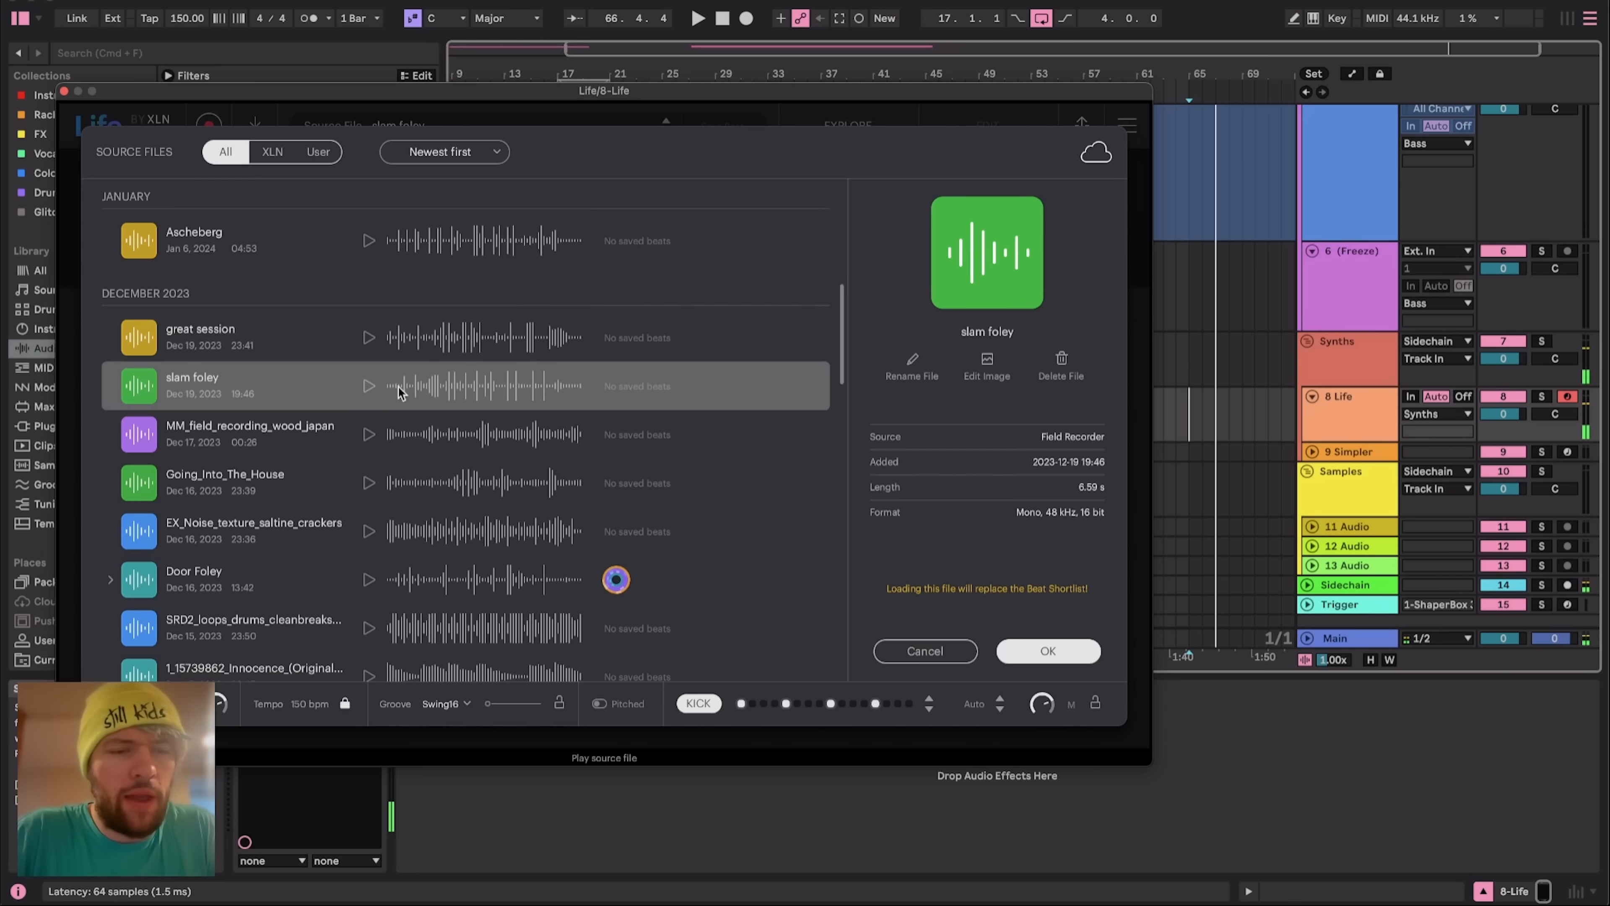
{"action": "left_click", "coordinate": [369, 341]}
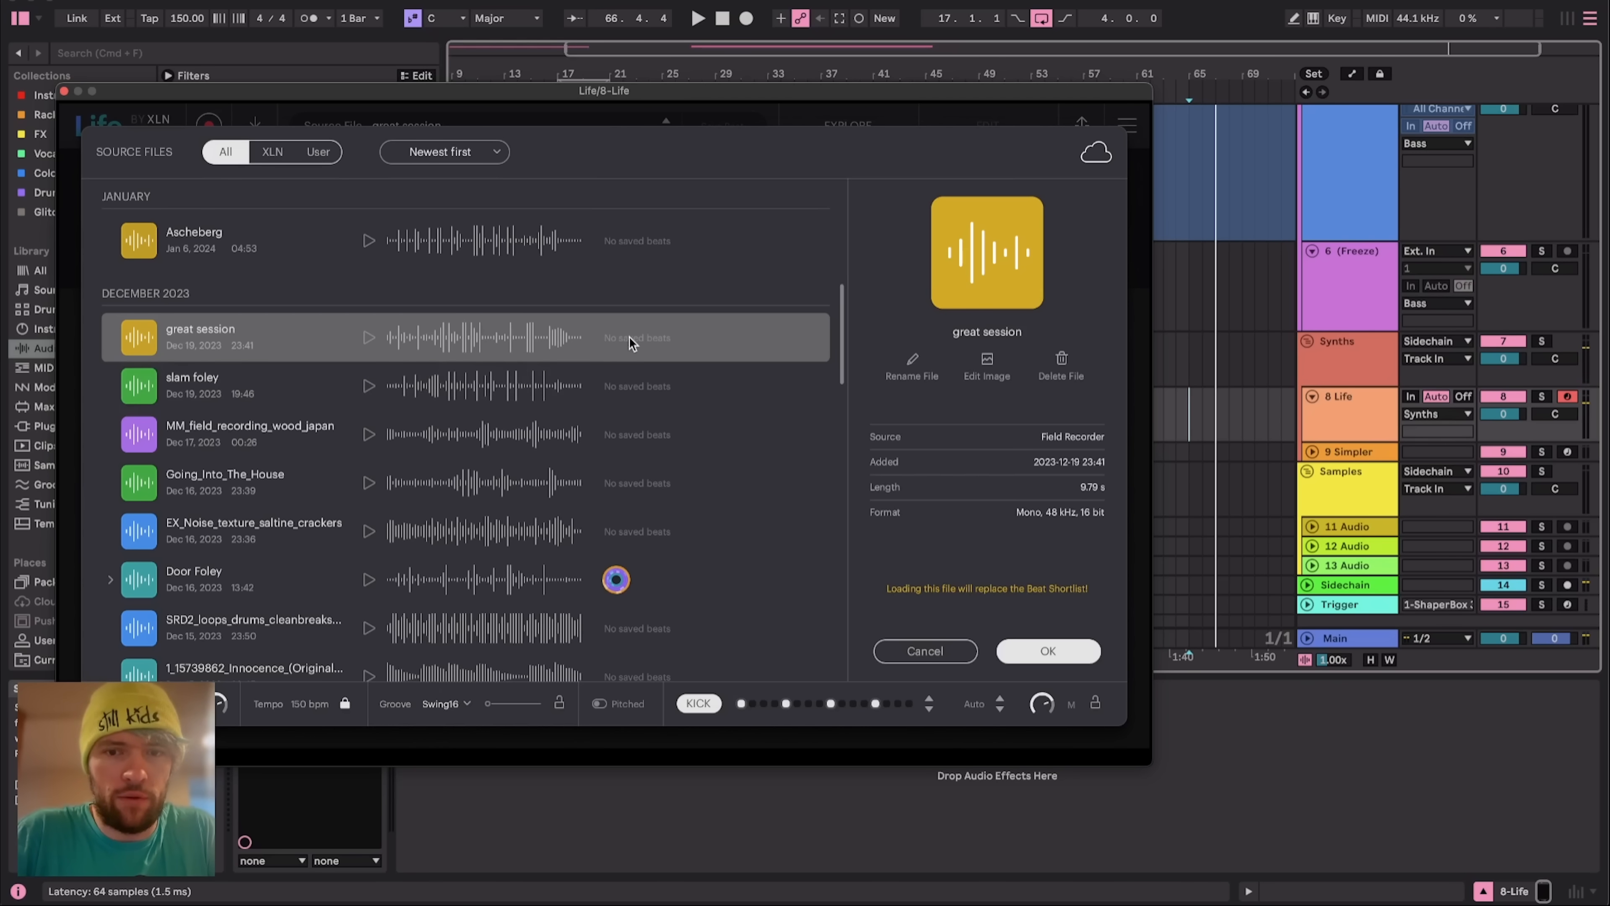
{"action": "left_click", "coordinate": [1045, 652]}
Audition individual slices of the great session recording, including the large purple, blue and brown slices
{"action": "left_click_drag", "start_coordinate": [472, 91], "coordinate": [461, 165]}
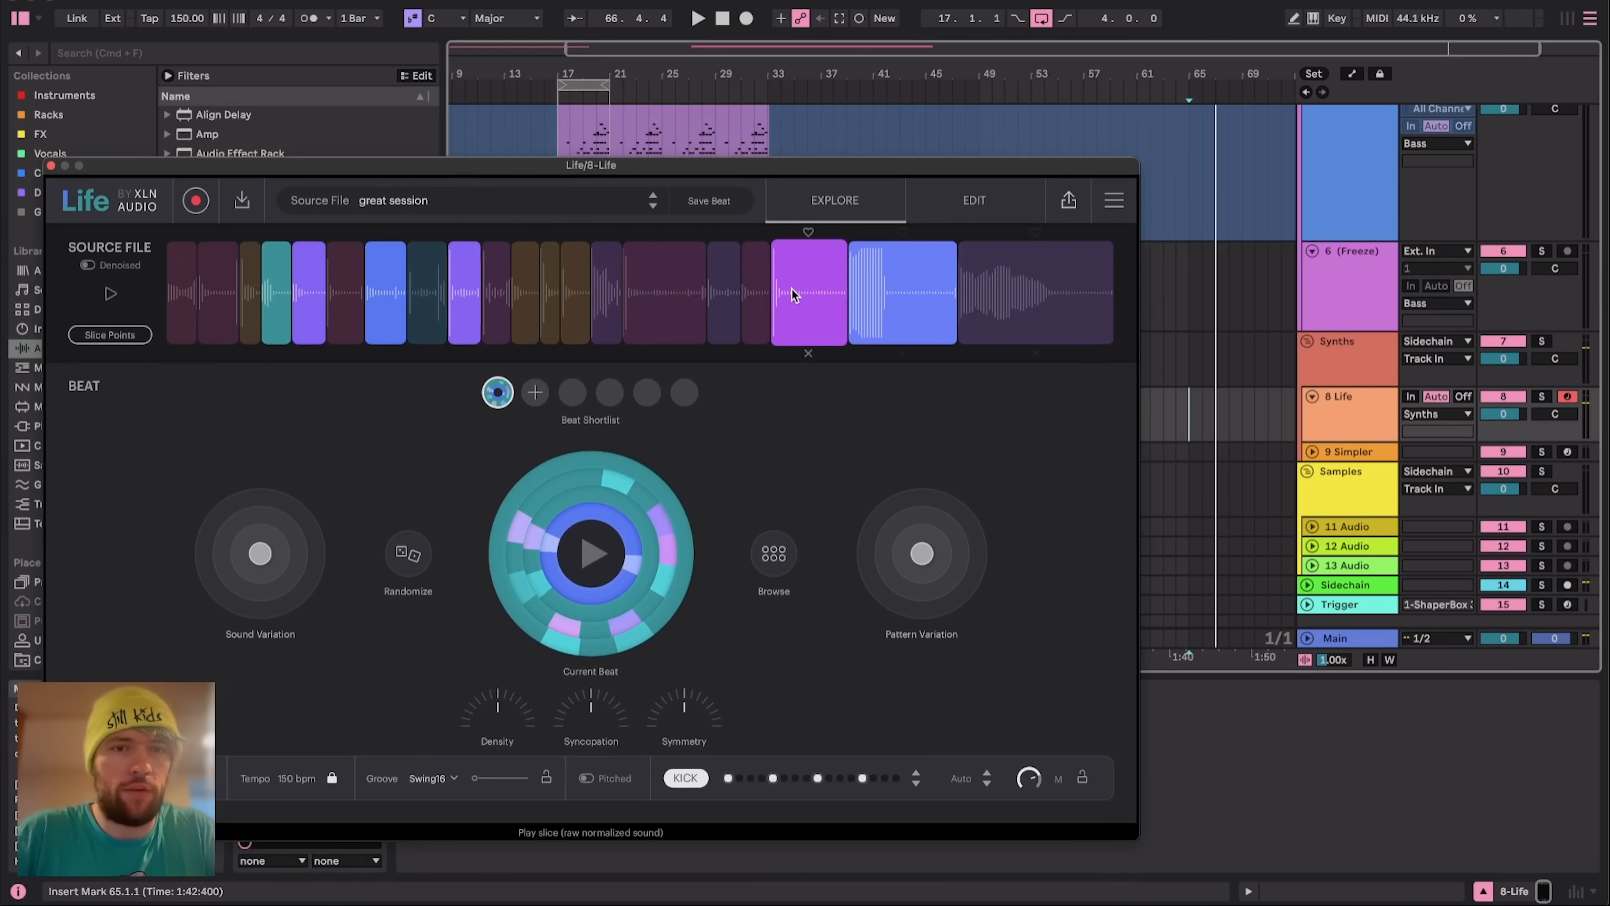
{"action": "left_click", "coordinate": [902, 286]}
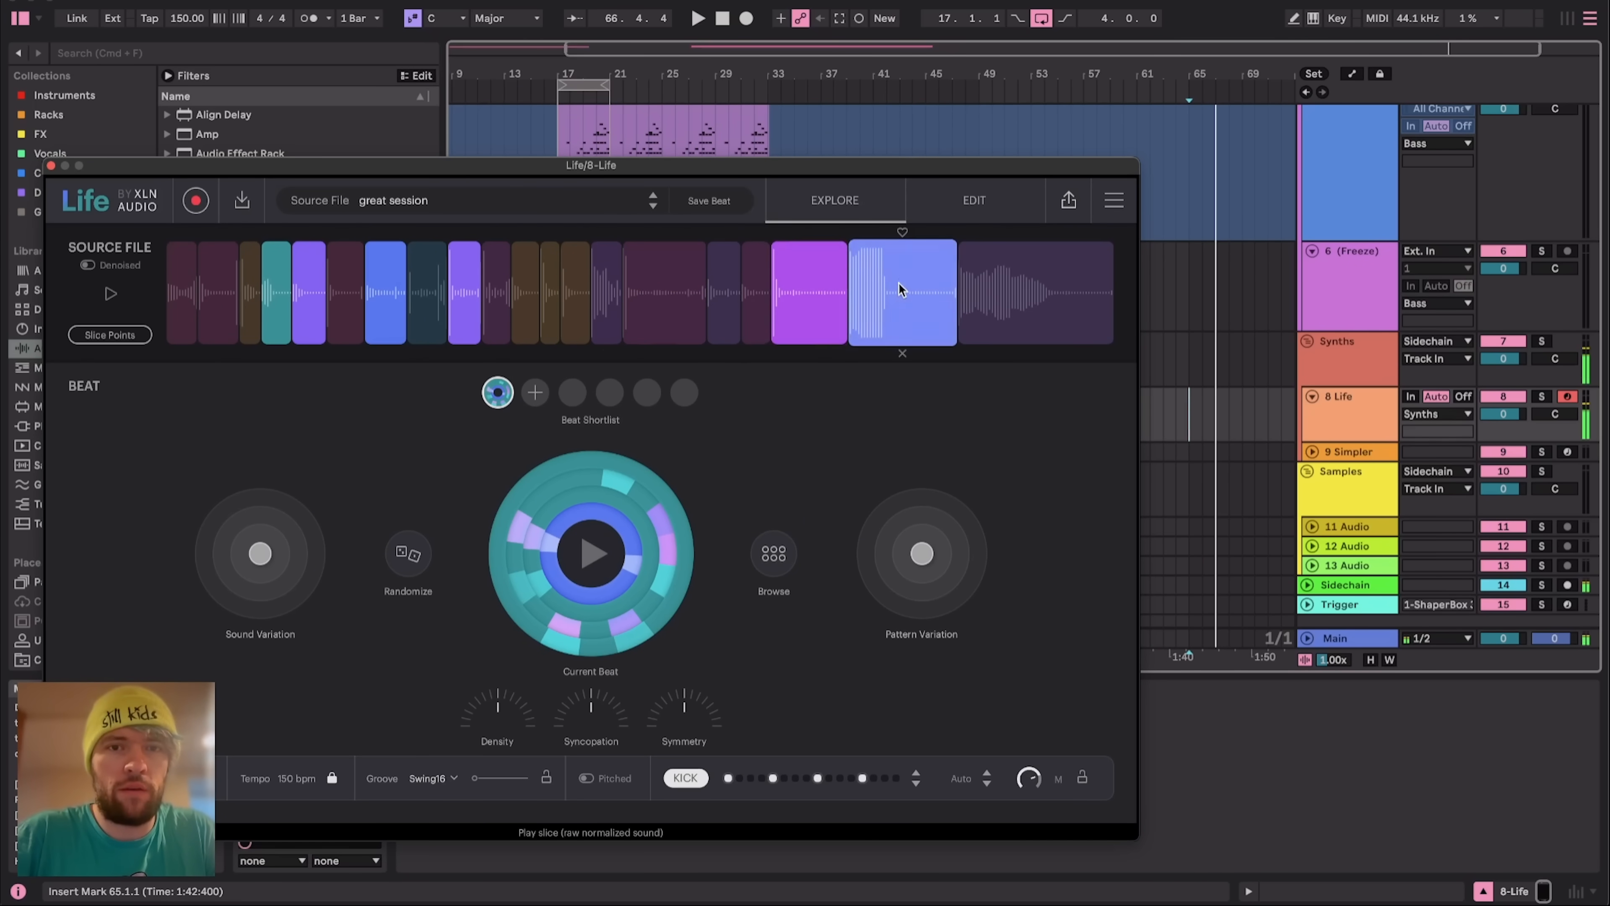
{"action": "left_click", "coordinate": [809, 277]}
{"action": "left_click", "coordinate": [903, 288]}
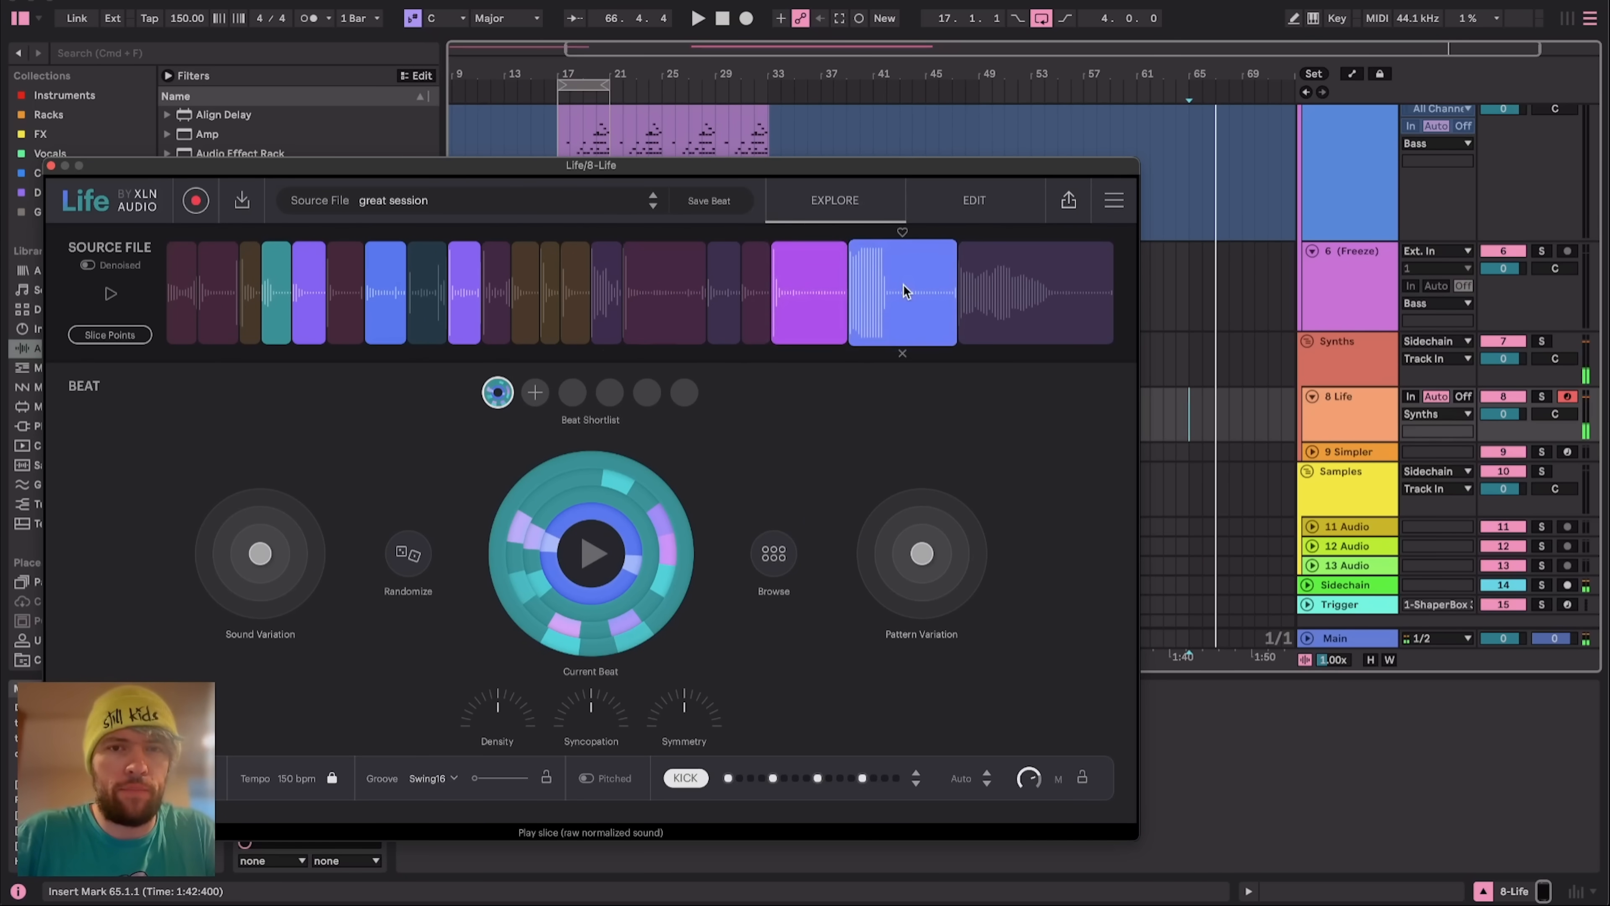
{"action": "left_click", "coordinate": [903, 291]}
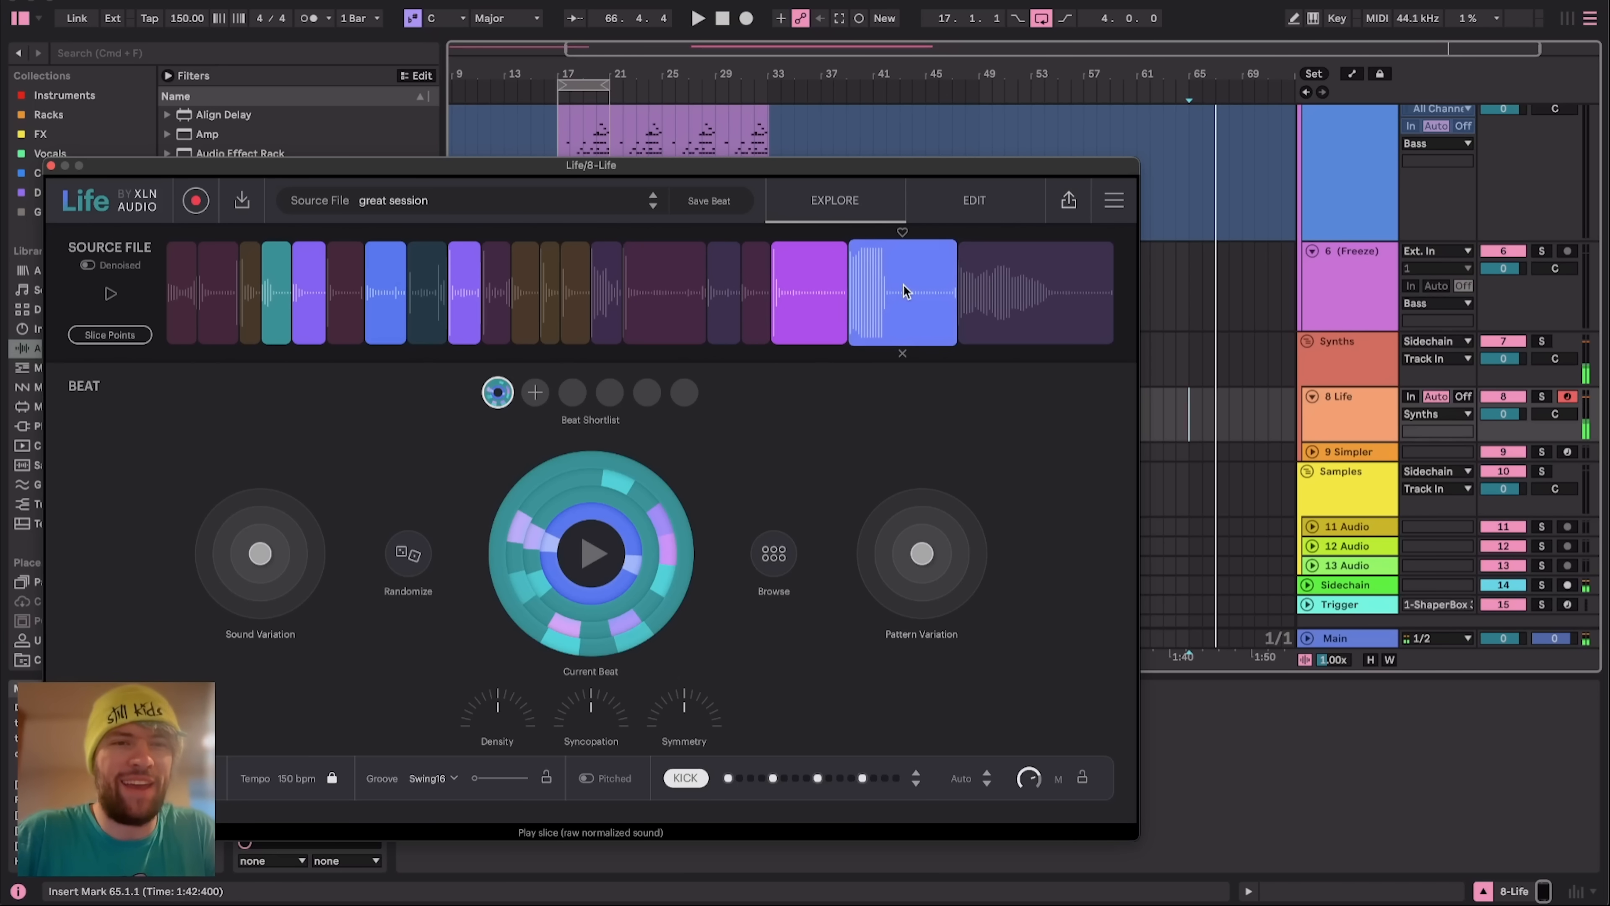
{"action": "left_click", "coordinate": [902, 291]}
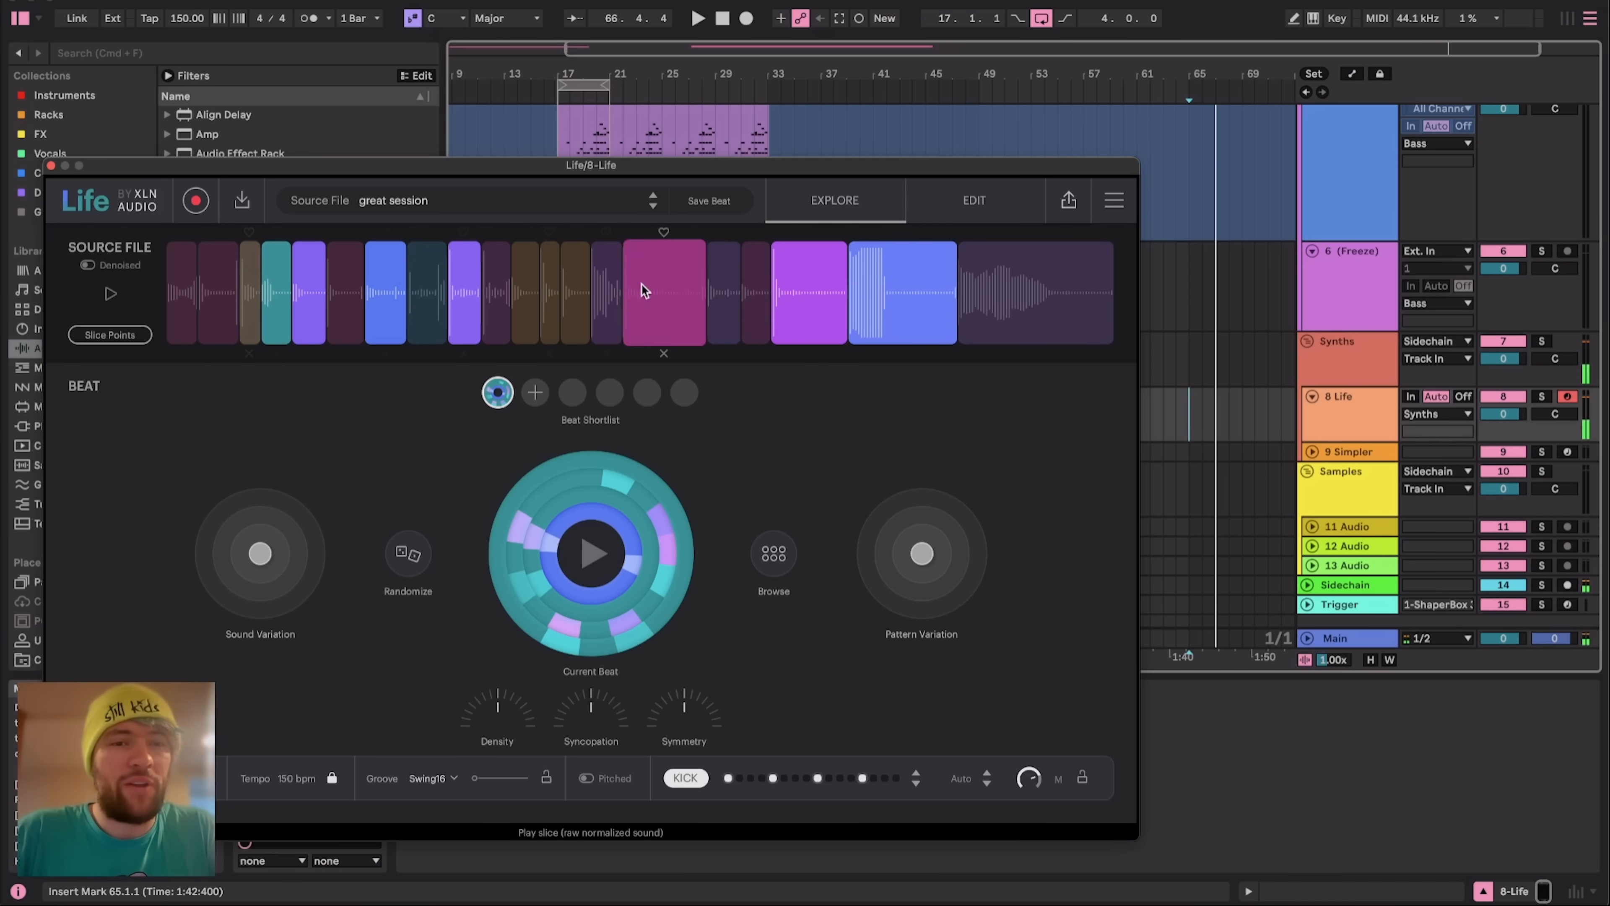
{"action": "left_click", "coordinate": [575, 291]}
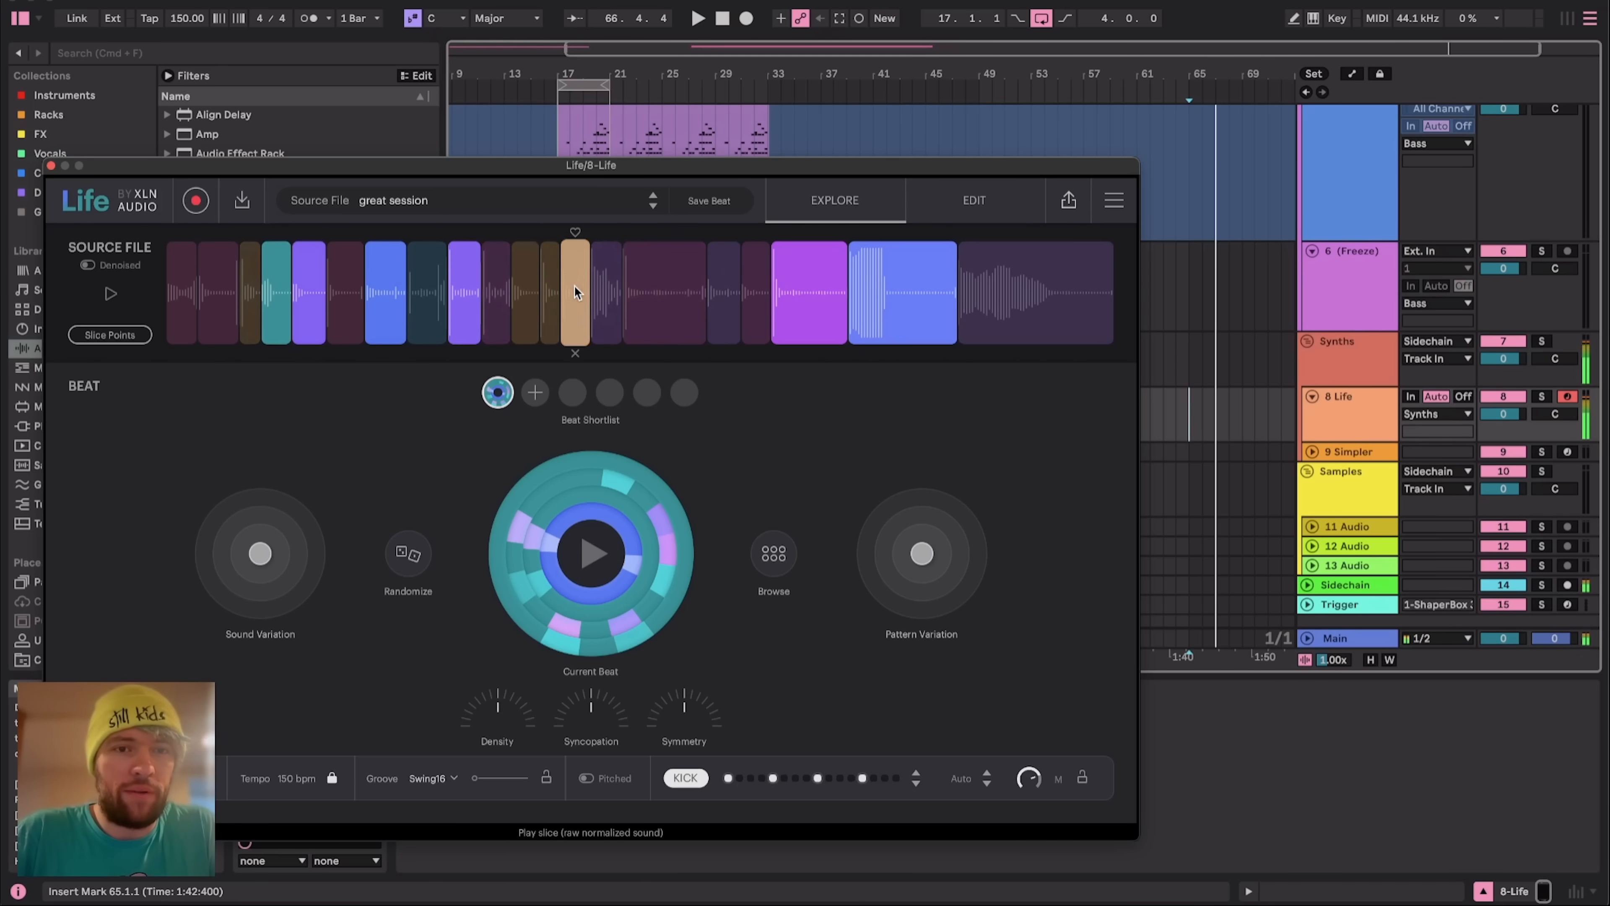
{"action": "left_click", "coordinate": [548, 293]}
{"action": "left_click", "coordinate": [523, 292]}
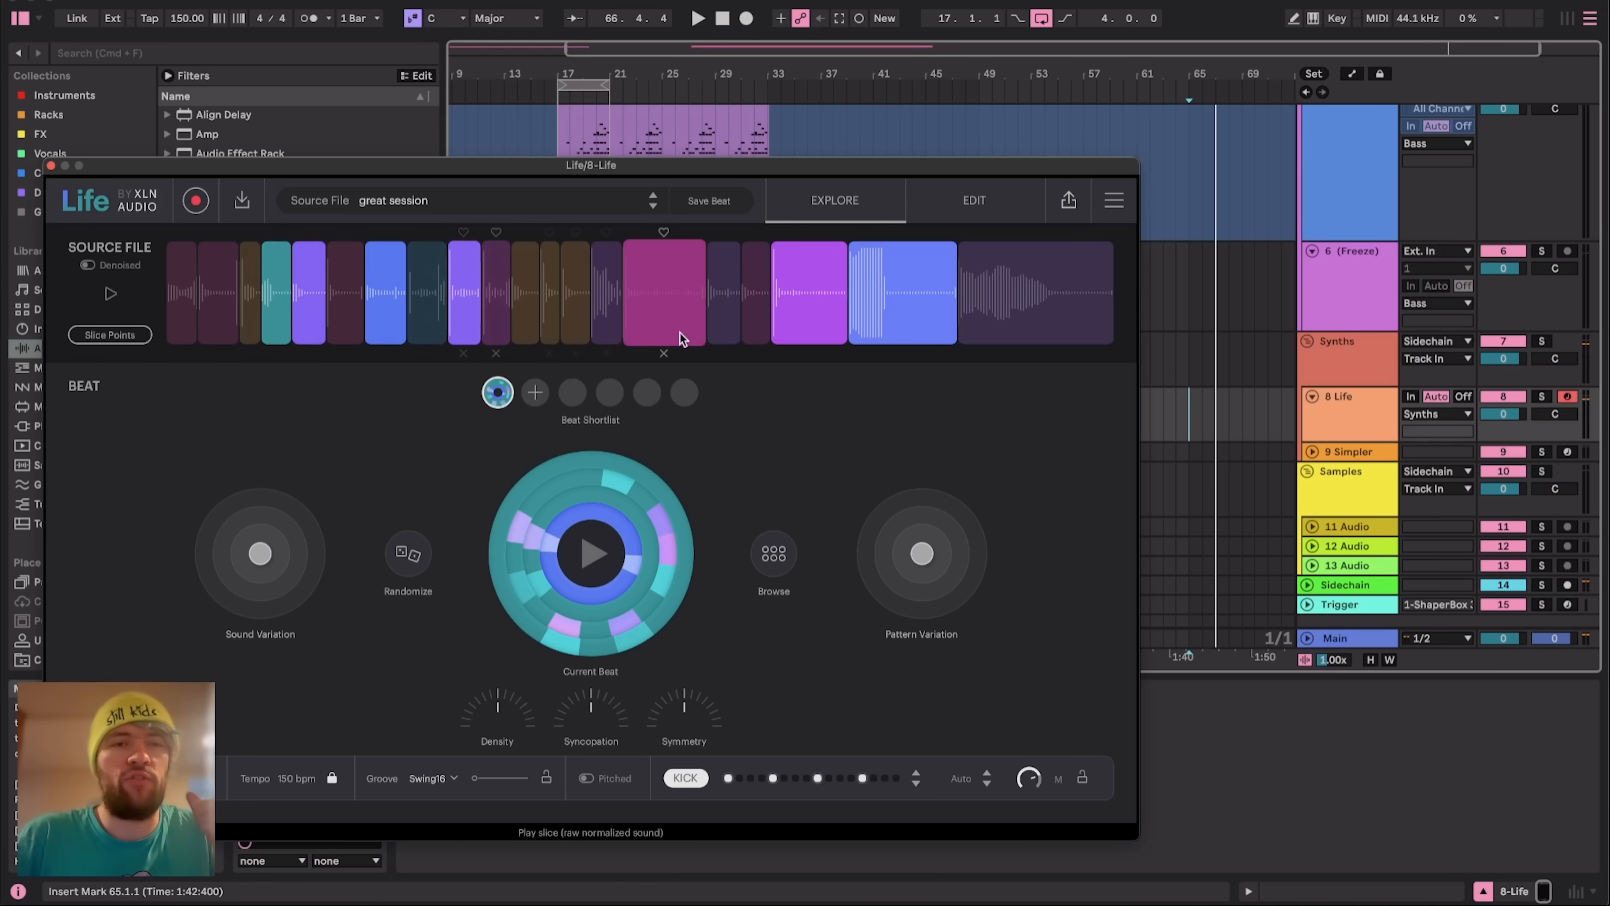
Generate several random beats from the great session recording and listen to them
{"action": "left_click_drag", "start_coordinate": [798, 170], "coordinate": [839, 203]}
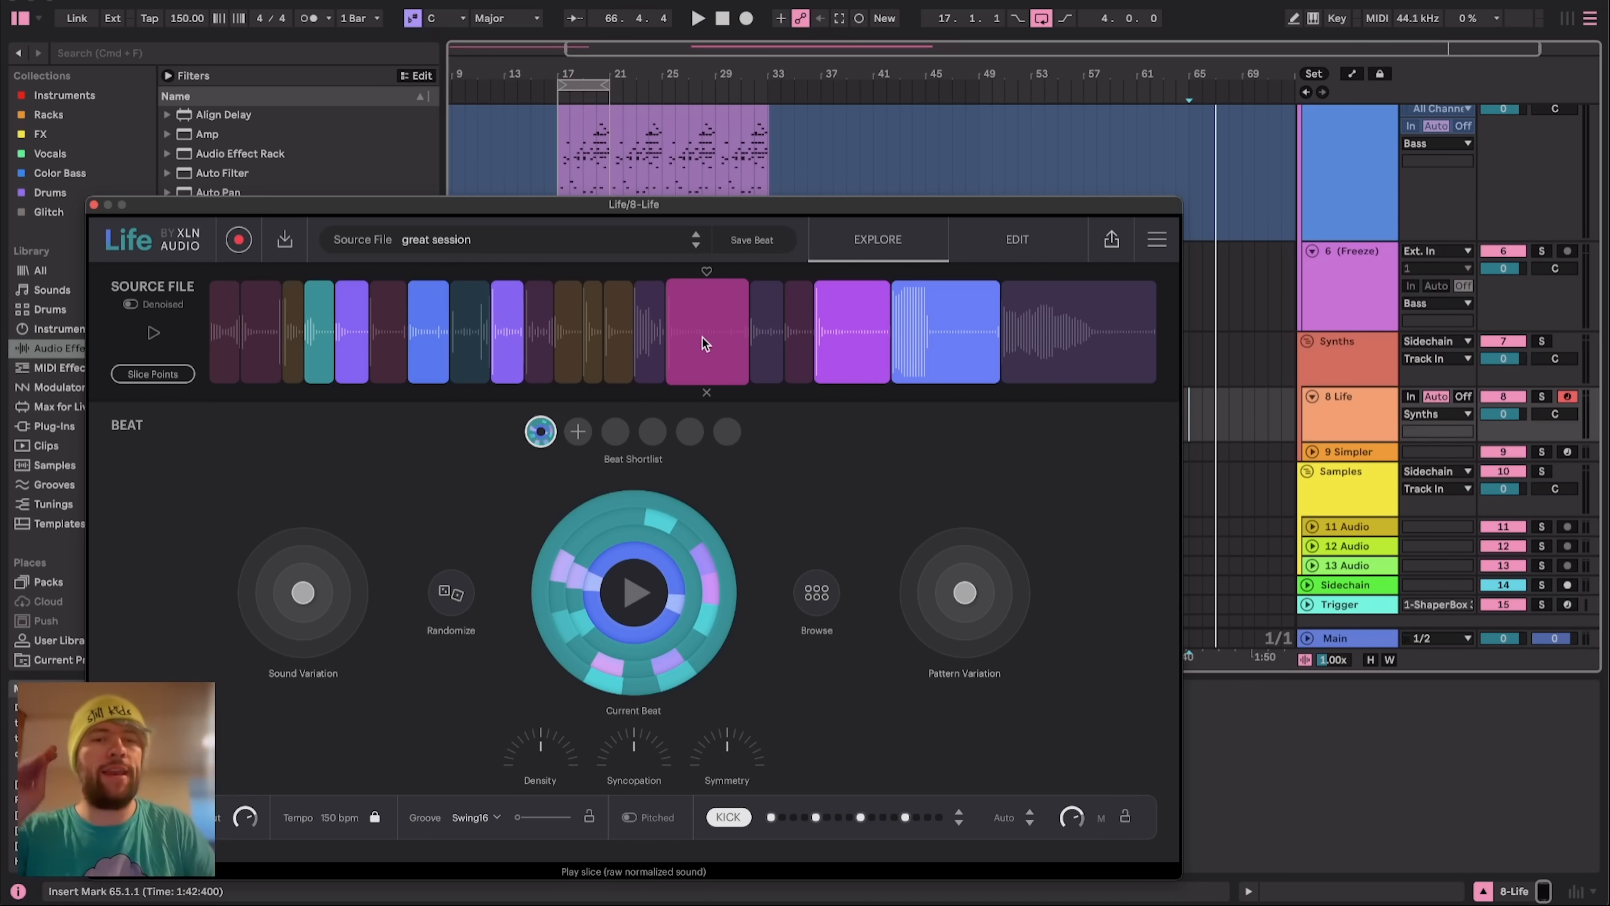
{"action": "left_click", "coordinate": [451, 593]}
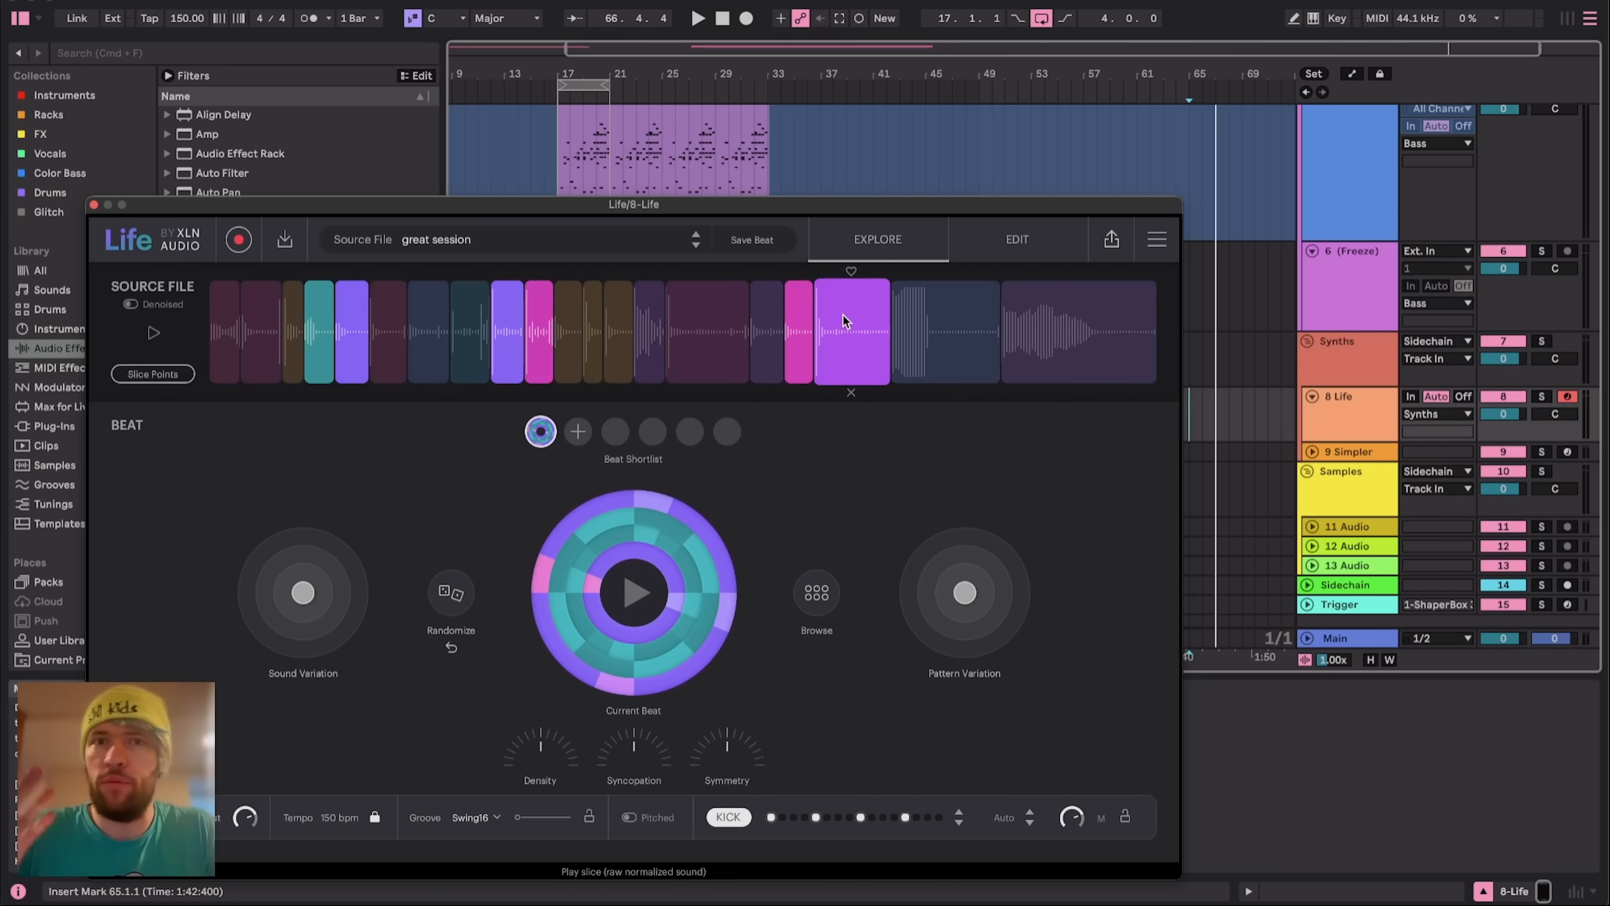
{"action": "key", "text": "space"}
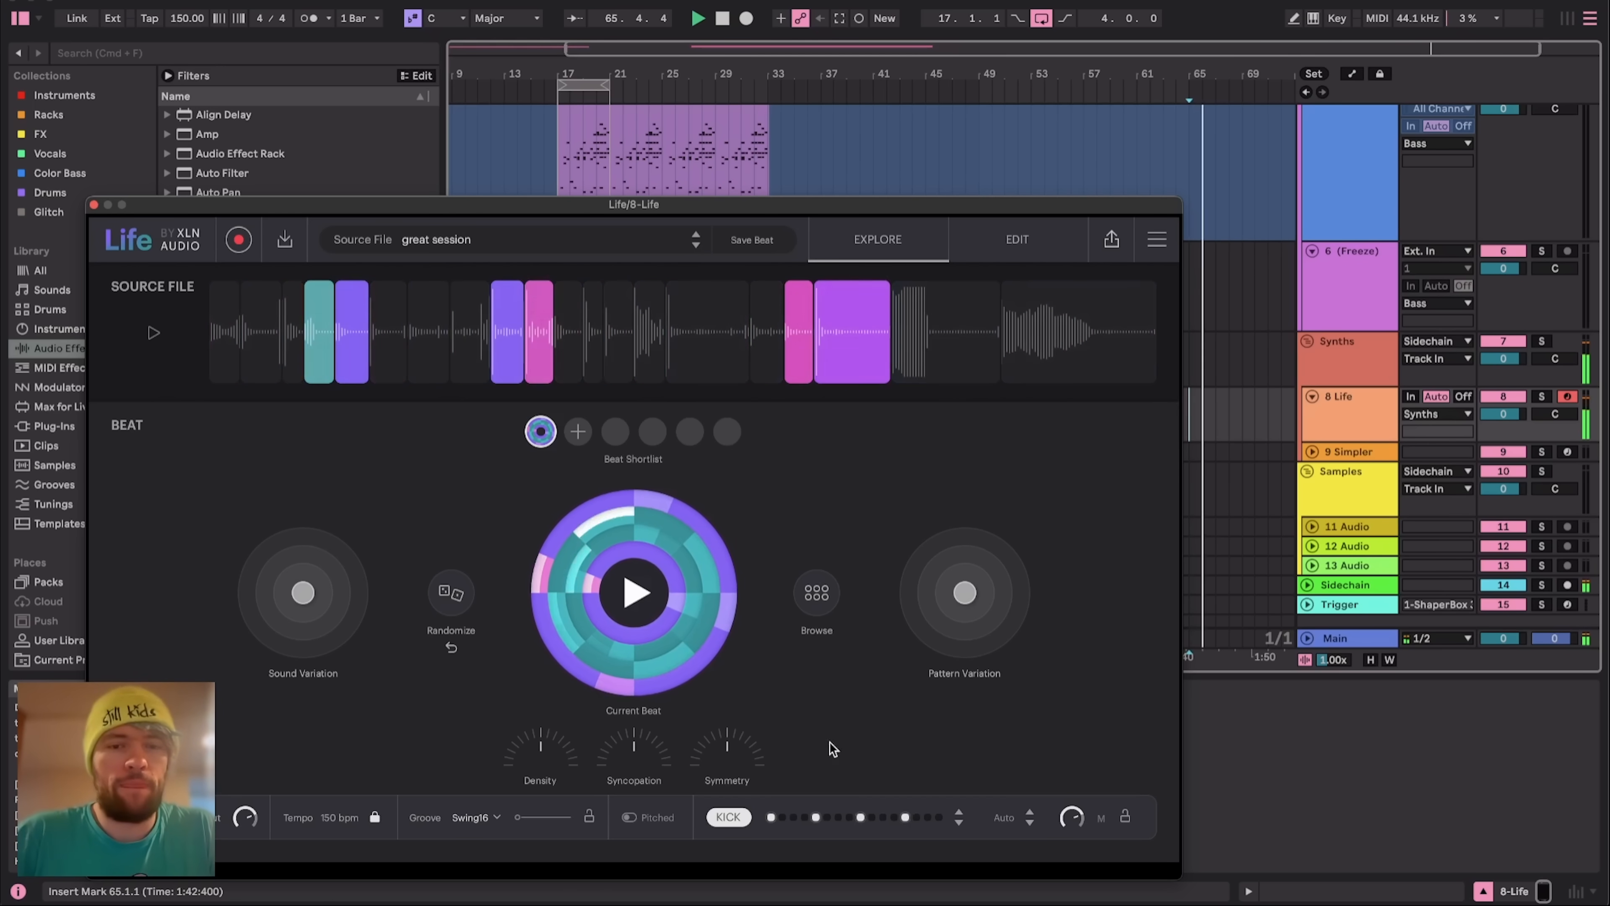
{"action": "left_click", "coordinate": [452, 592]}
{"action": "left_click", "coordinate": [453, 593]}
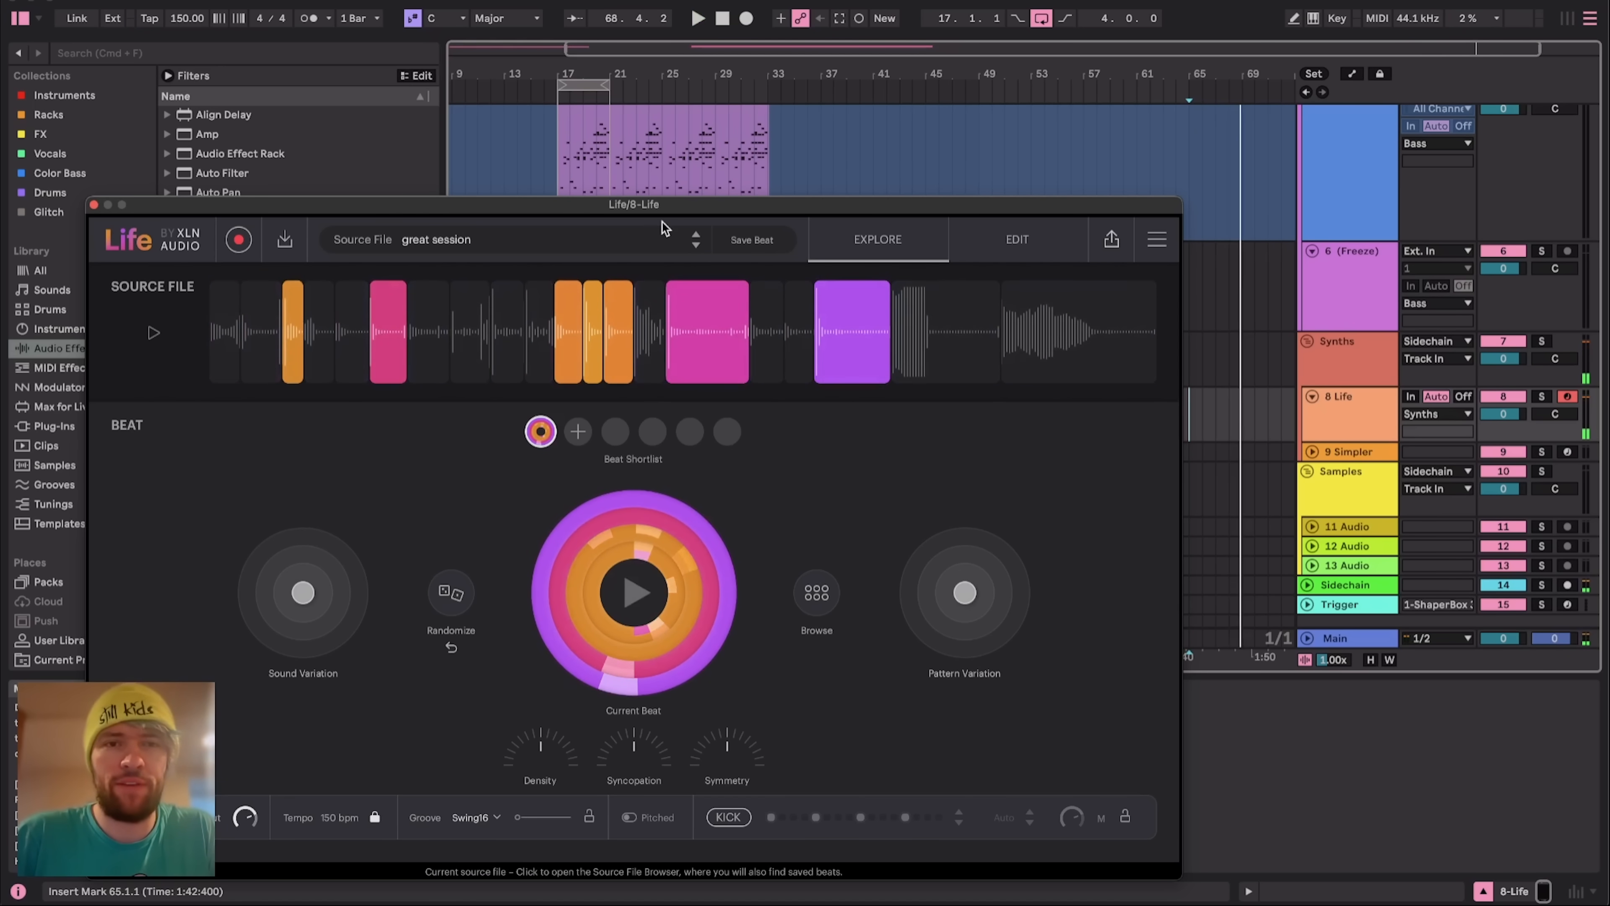
Close the Life plugin window to return to the arrangement
{"action": "left_click_drag", "start_coordinate": [664, 208], "coordinate": [657, 148]}
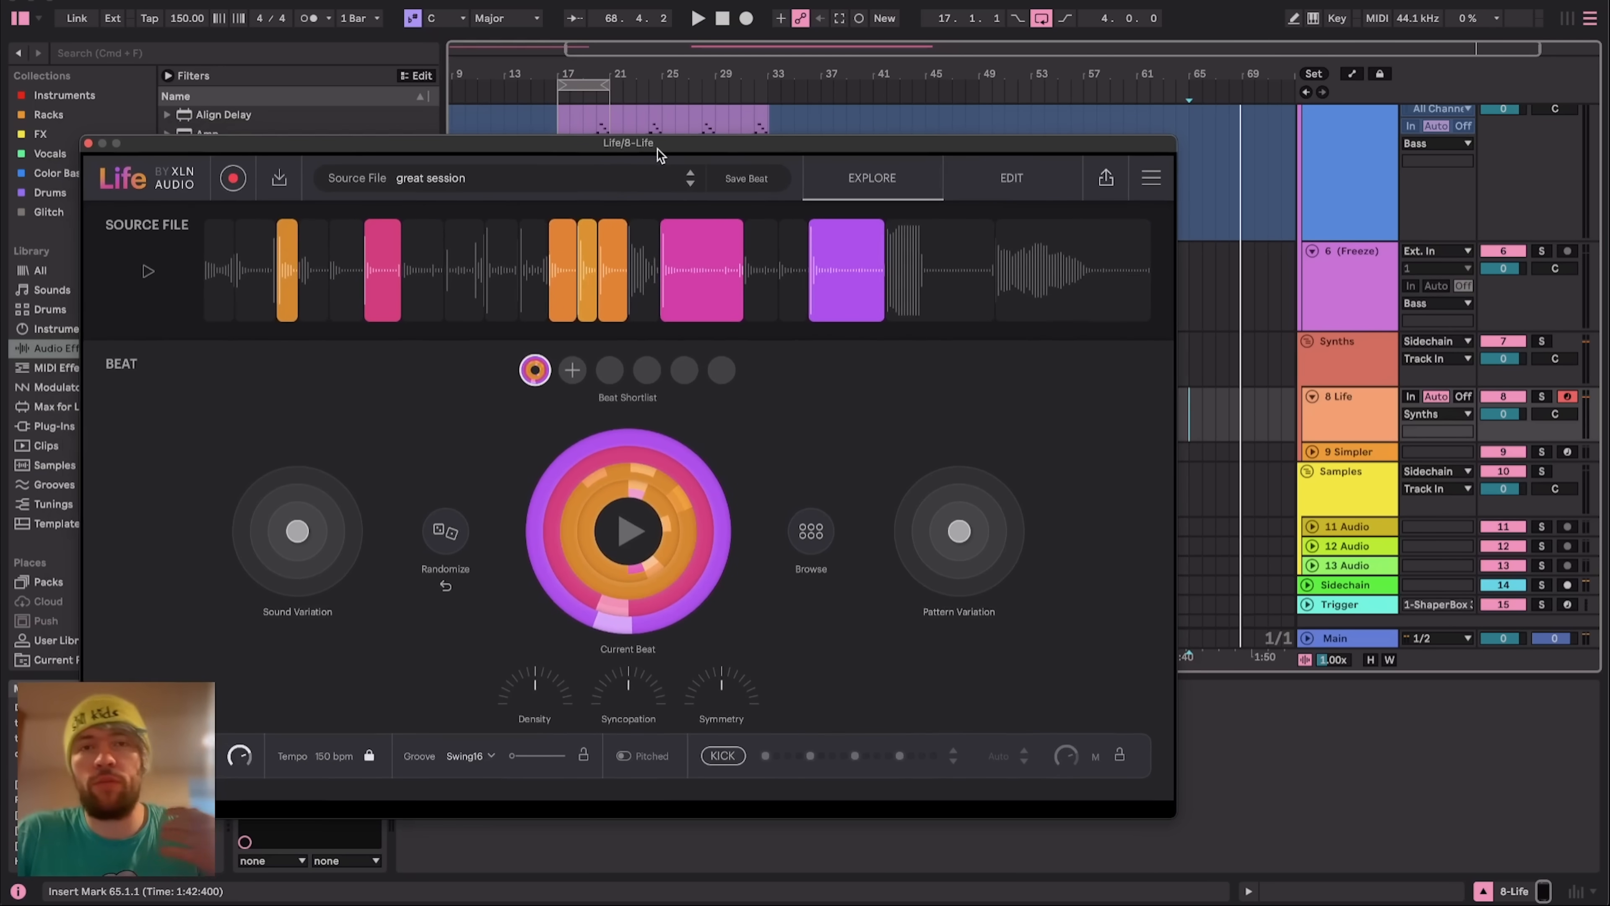
{"action": "left_click", "coordinate": [88, 143]}
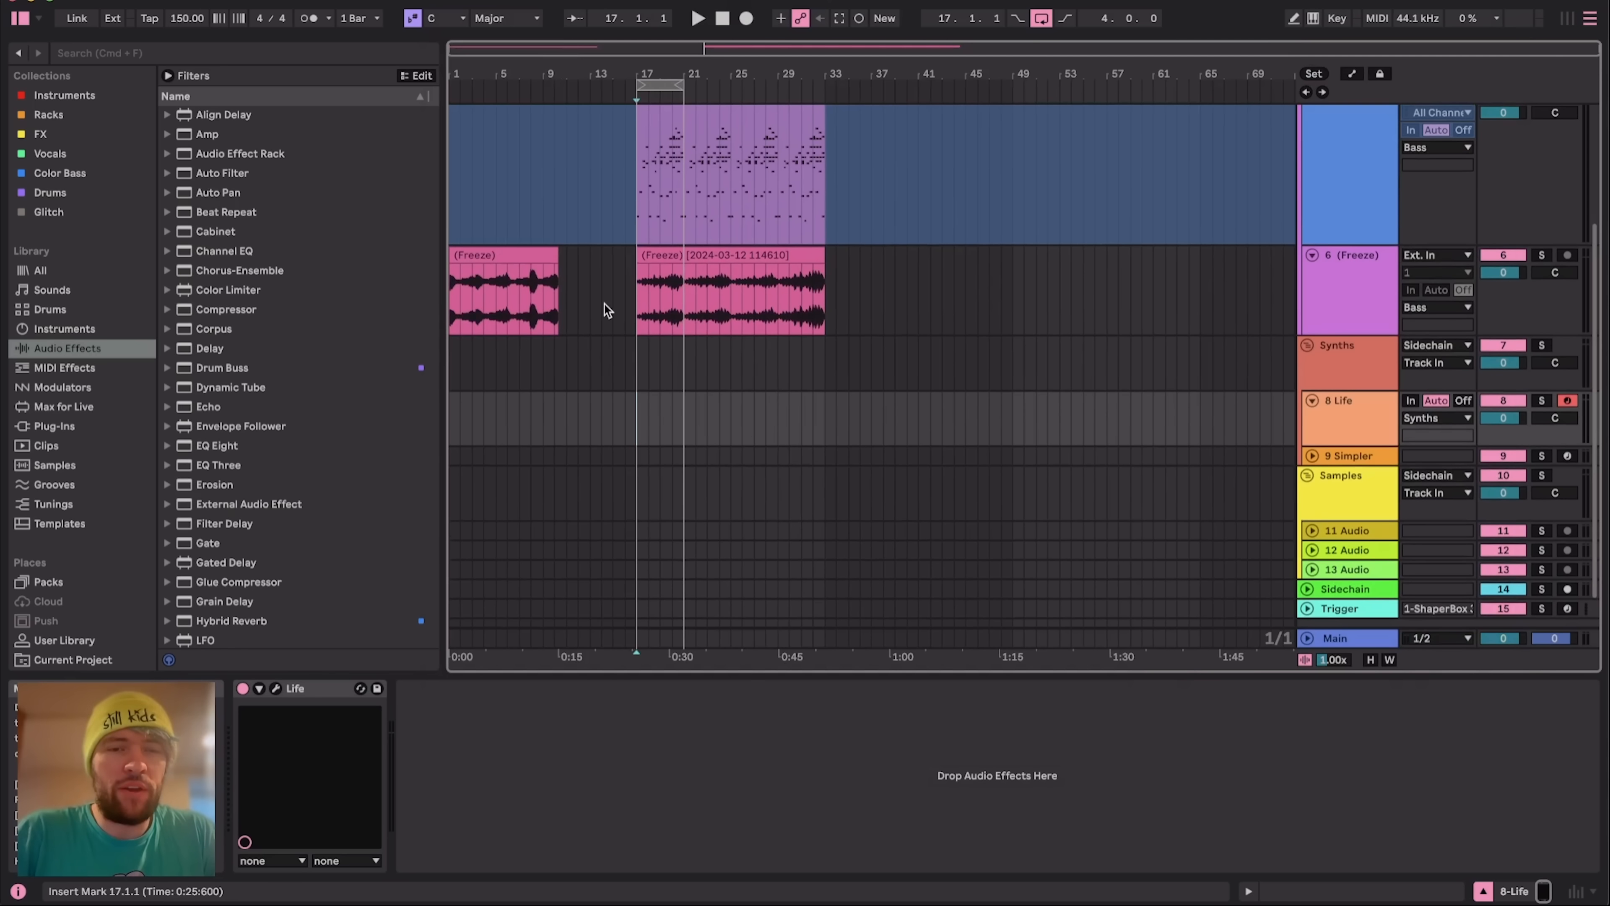
{"action": "scroll", "coordinate": [603, 302], "scroll_direction": "up", "scroll_amount": 9}
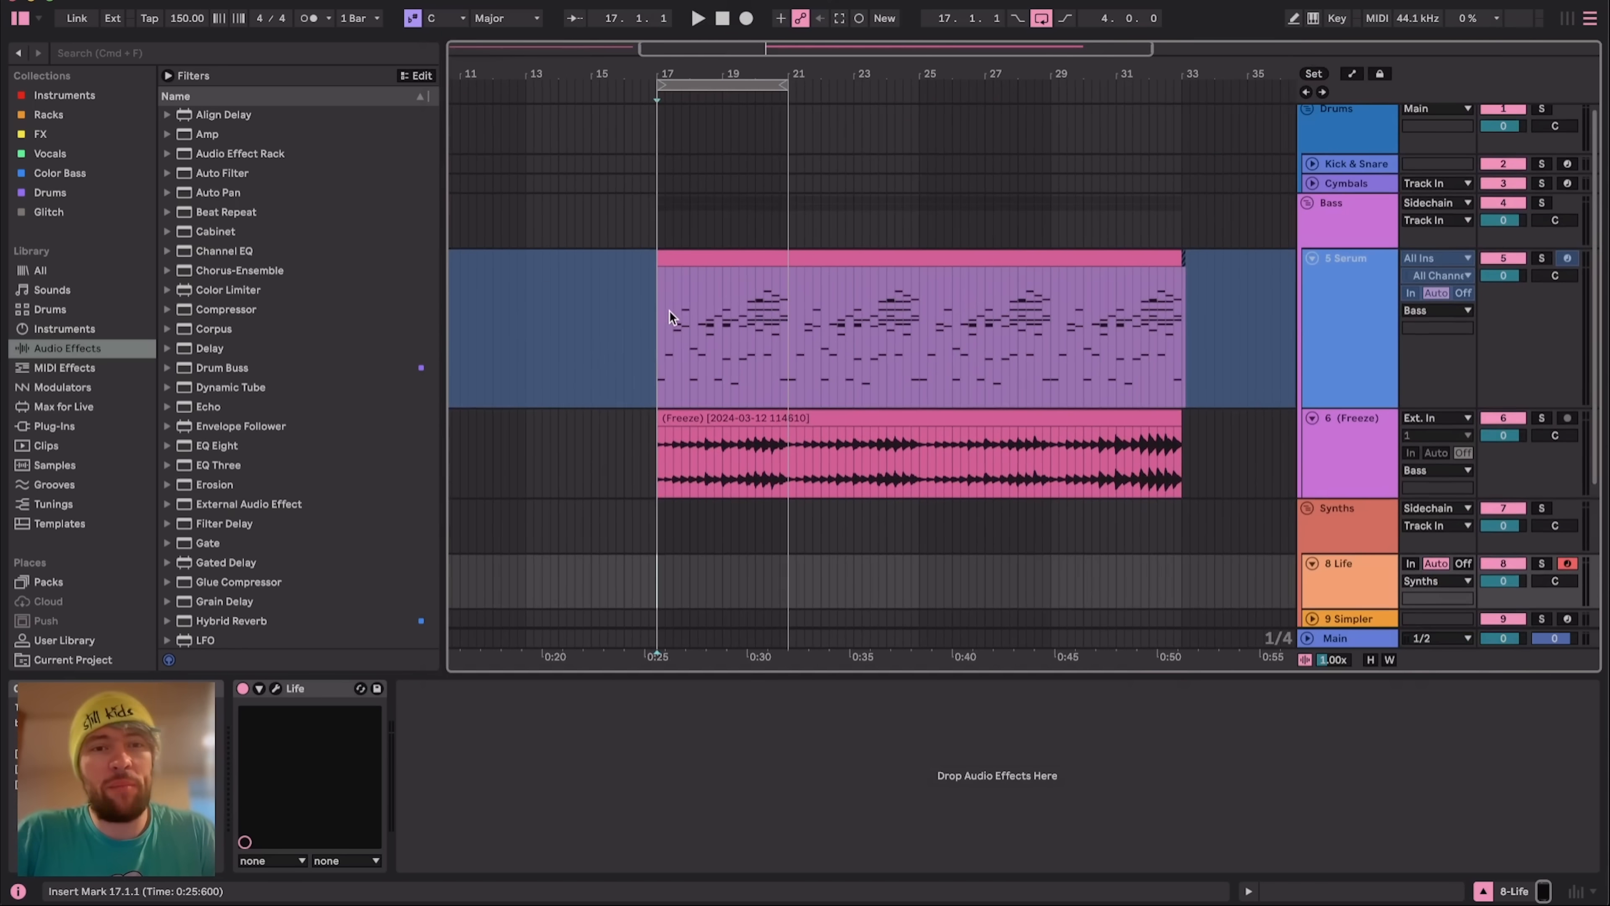
{"action": "left_click", "coordinate": [664, 308]}
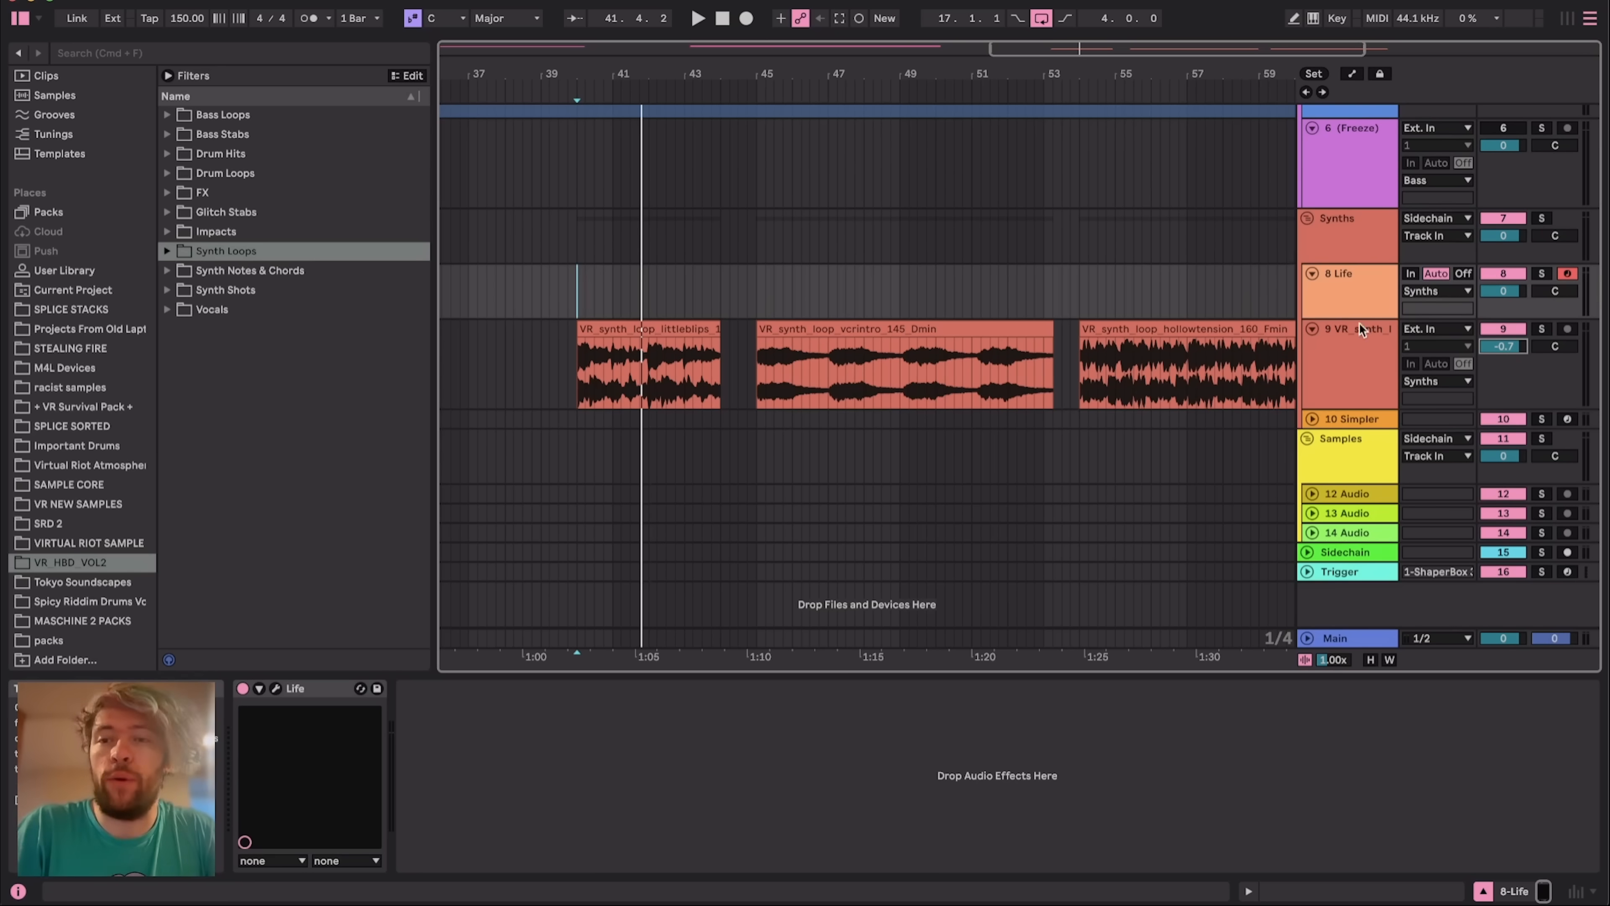
Move the VR_synth_loop_littleblips_150_Cmin clip to start at bar 37 and play it
{"action": "left_click", "coordinate": [1355, 310]}
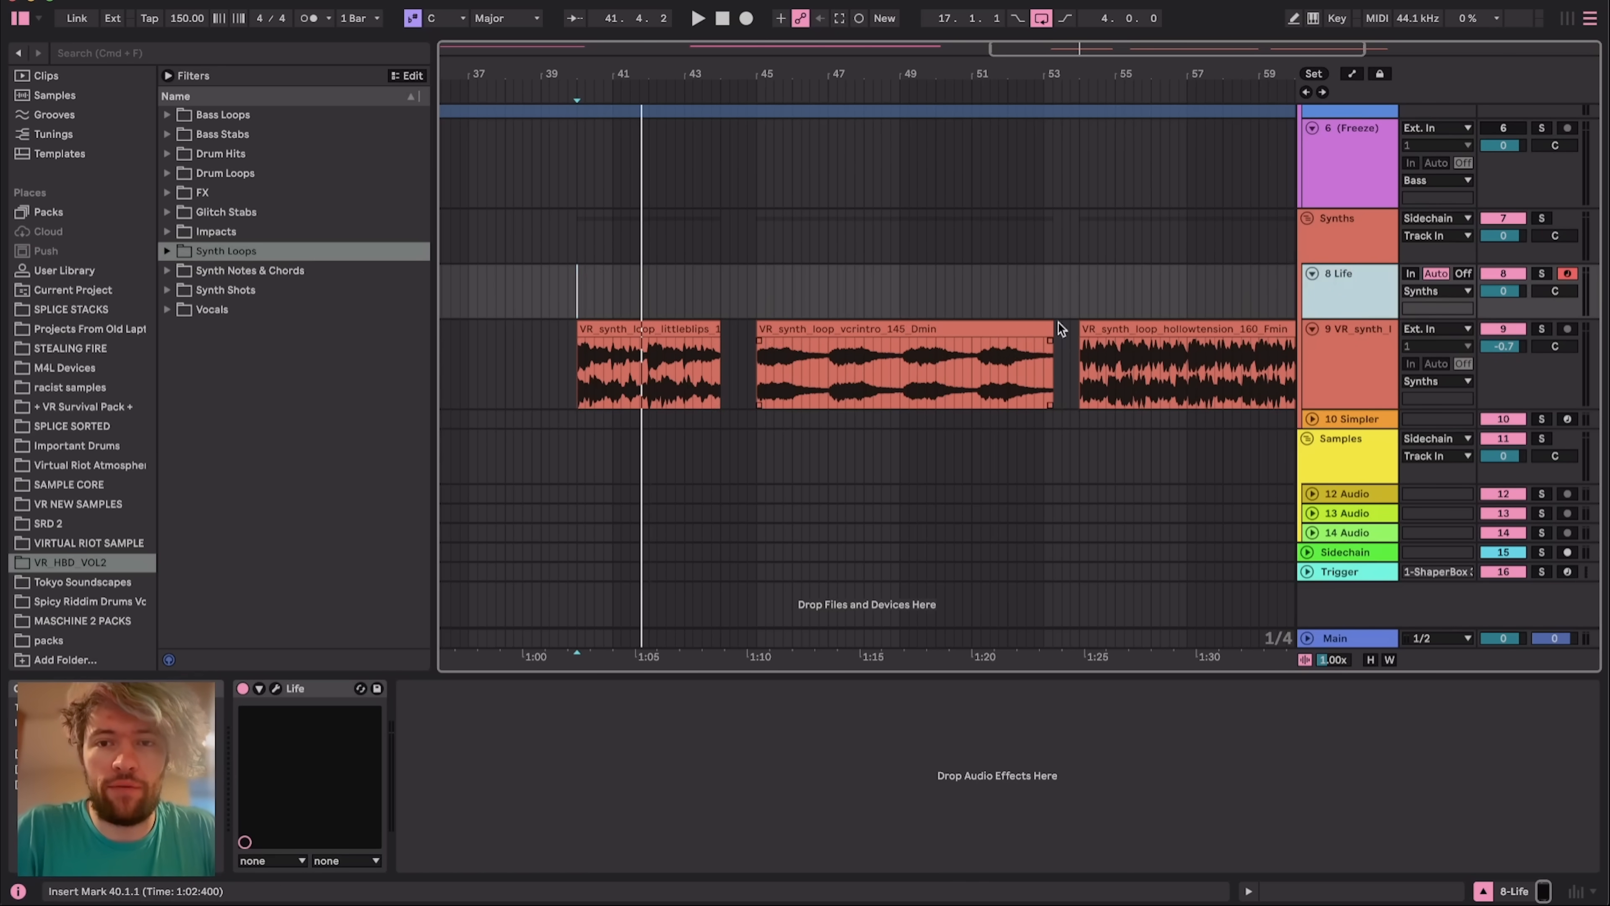
{"action": "left_click_drag", "start_coordinate": [620, 328], "coordinate": [511, 329]}
{"action": "left_click", "coordinate": [1344, 355]}
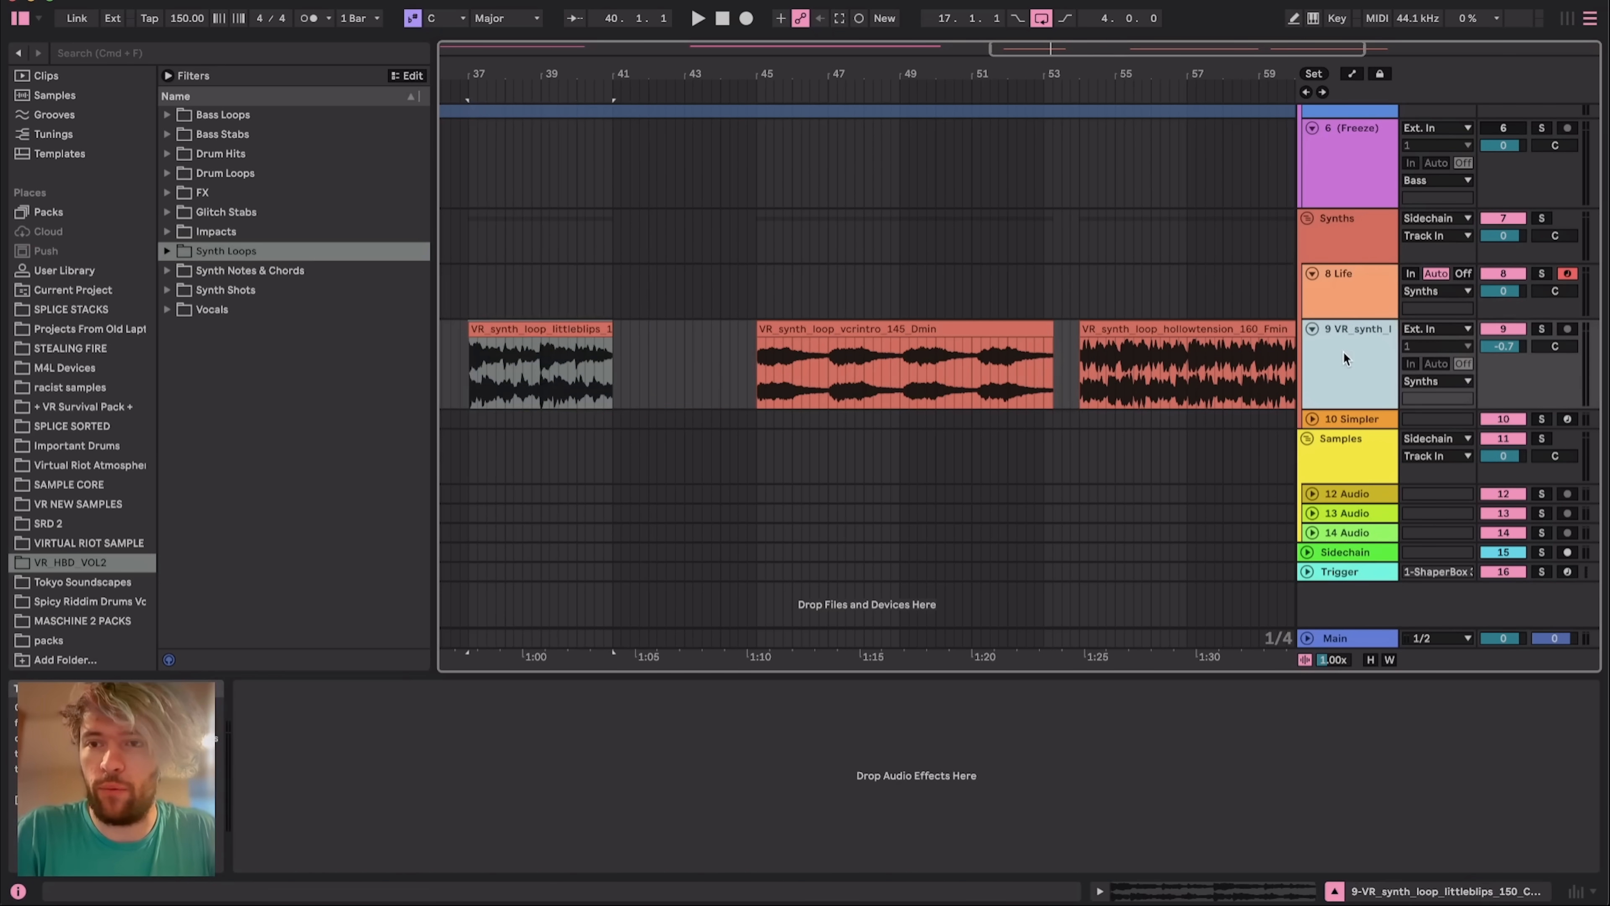
{"action": "key", "text": "space"}
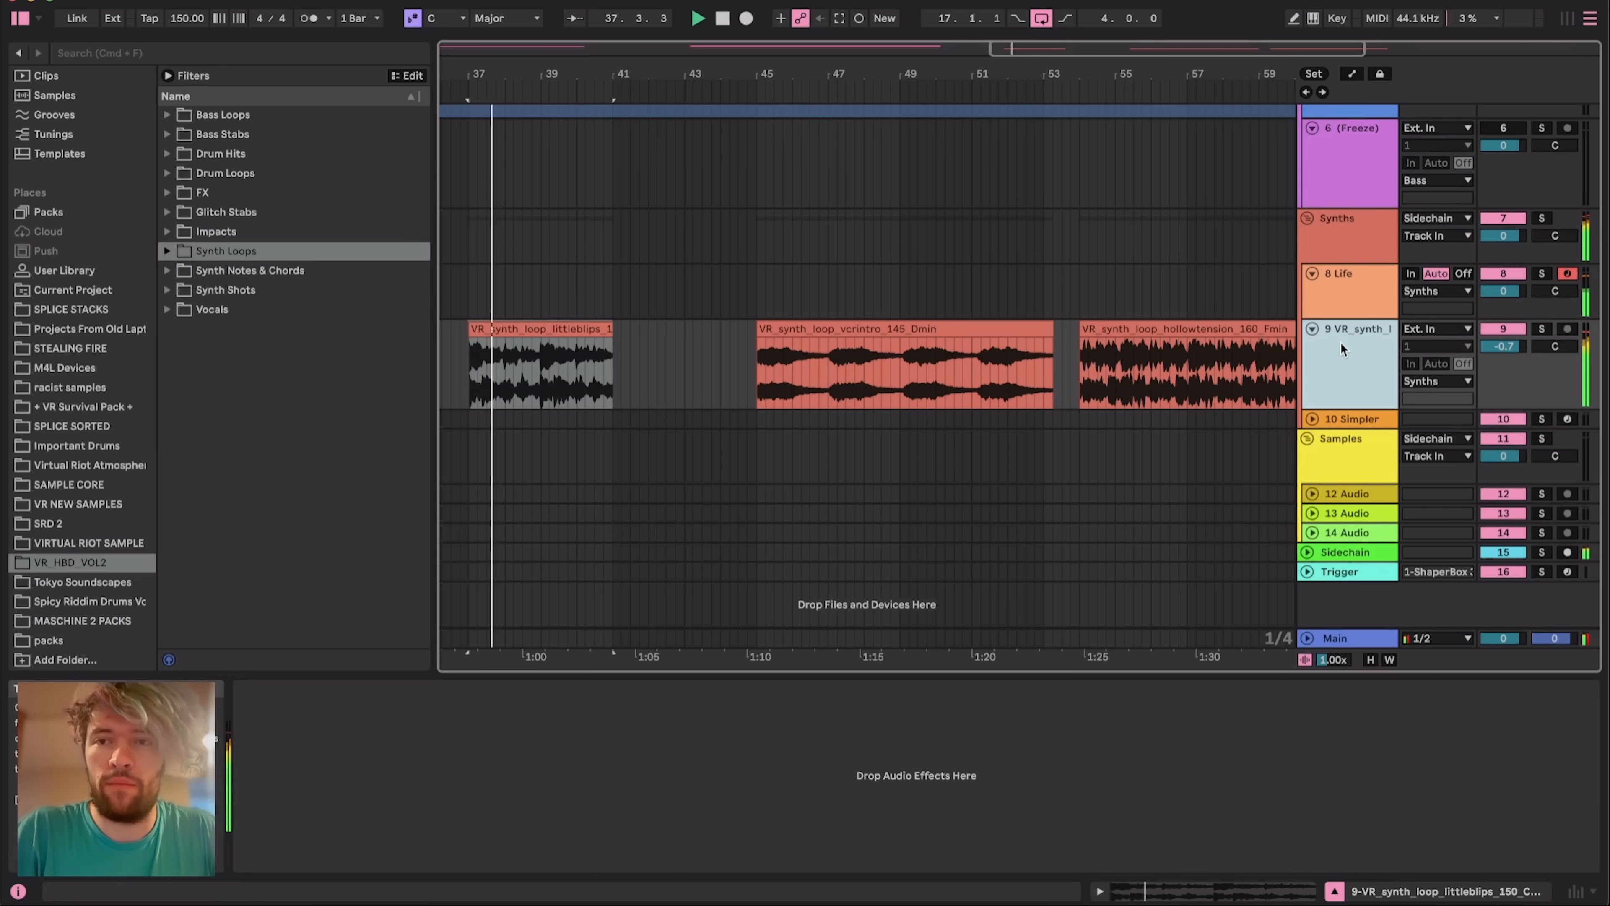
Import the VR_synth_loop_littleblips_150_Cmin clip into Life at full length and load it as the source file
{"action": "left_click", "coordinate": [925, 313]}
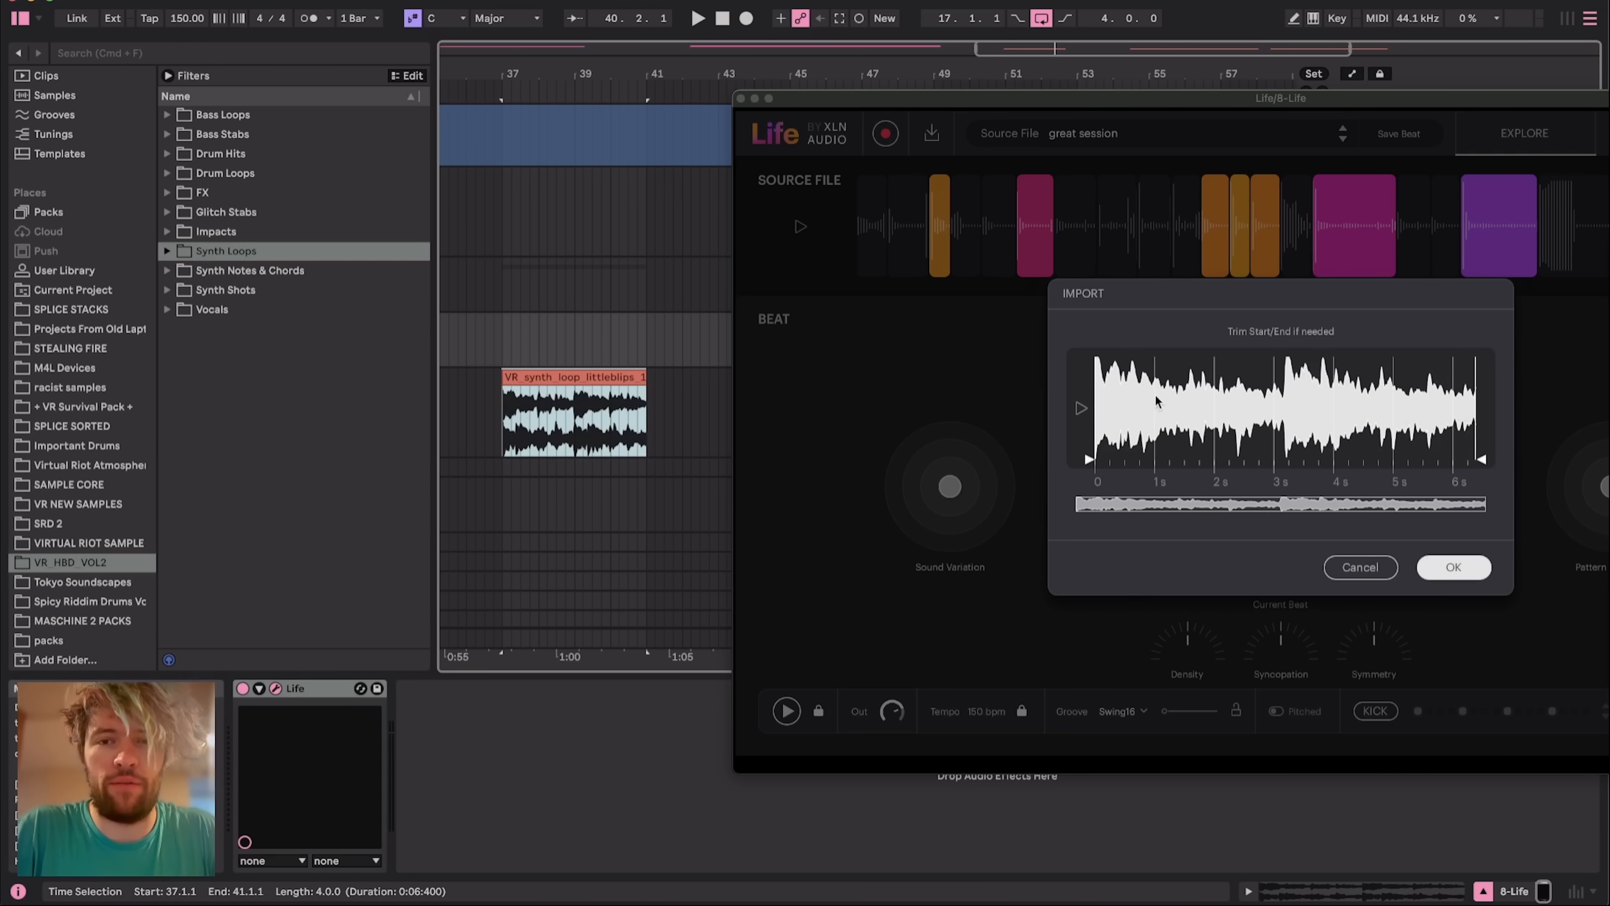
{"action": "left_click", "coordinate": [1455, 570]}
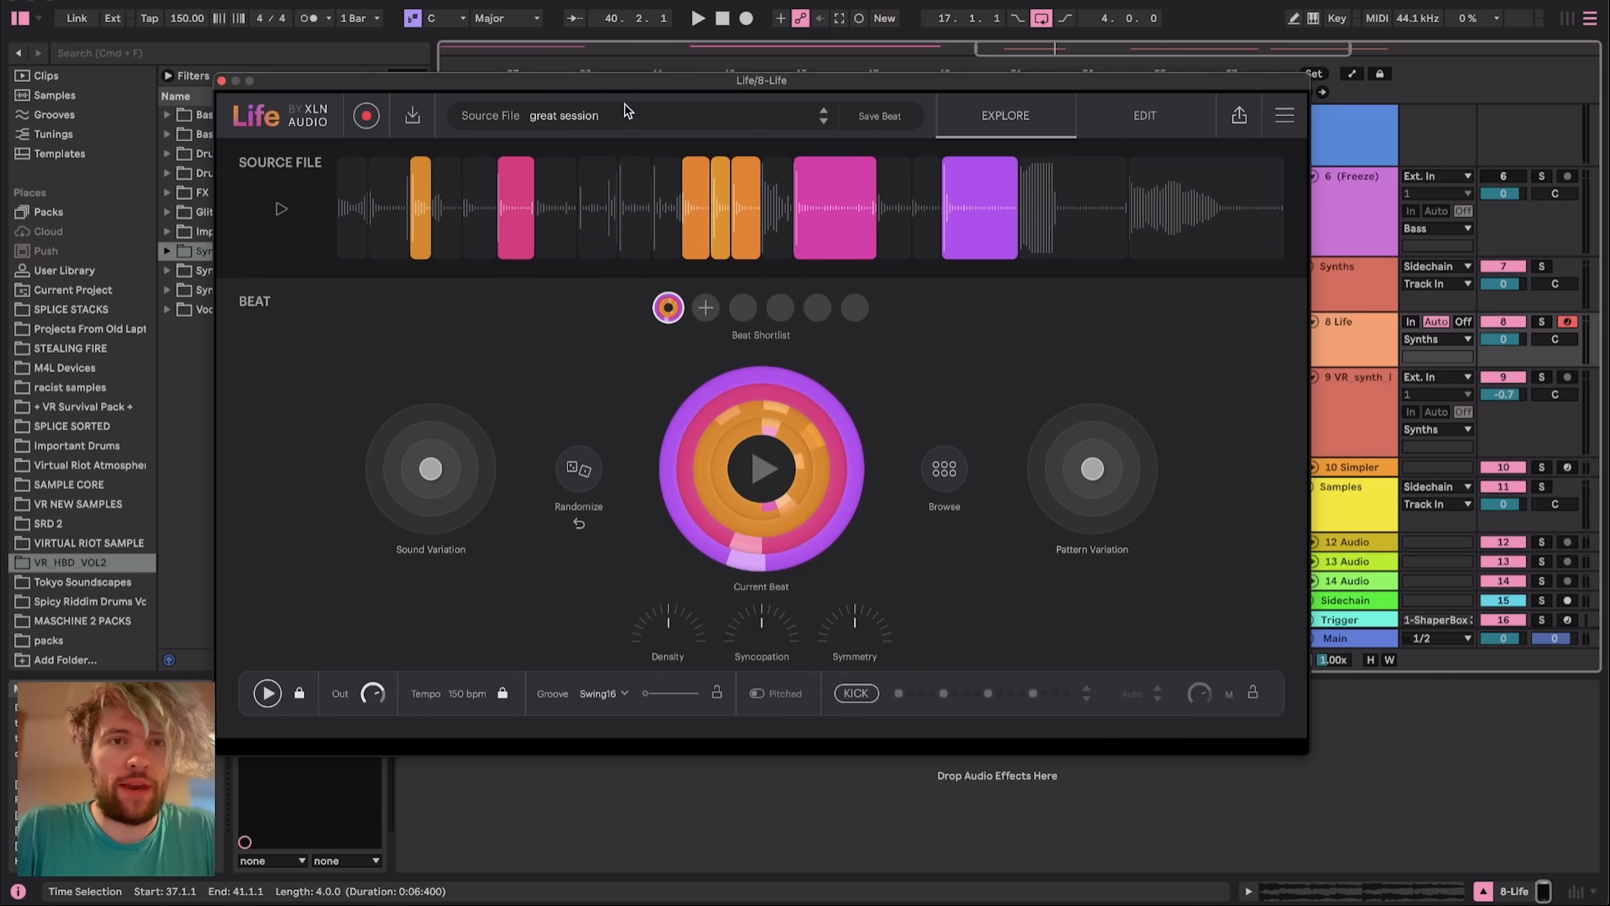
{"action": "left_click", "coordinate": [623, 108]}
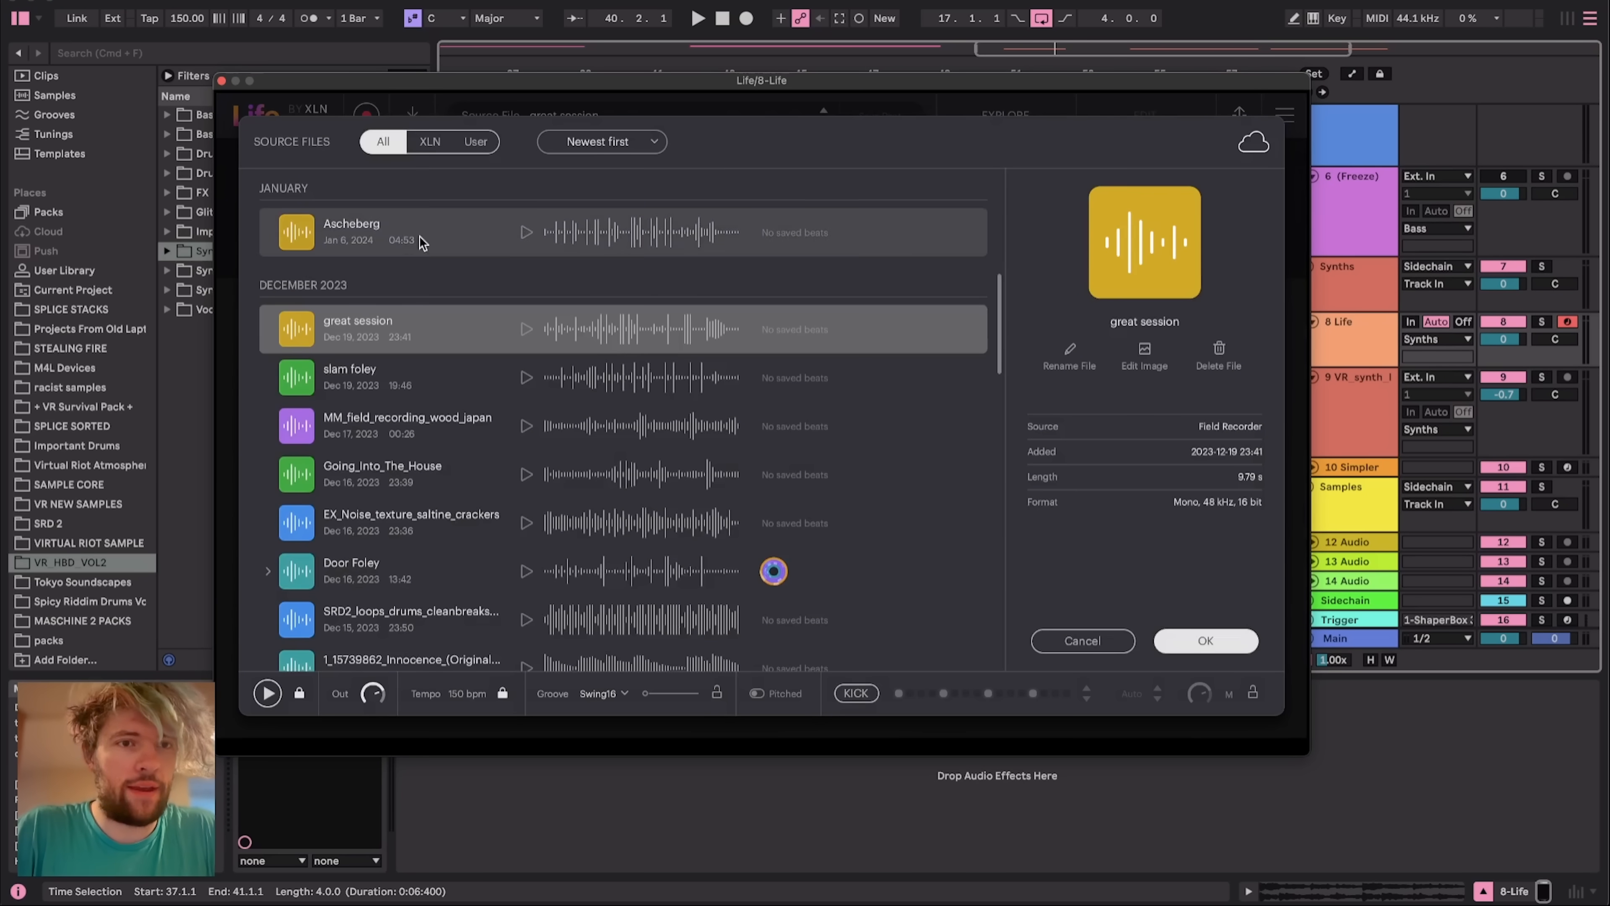
{"action": "scroll", "coordinate": [634, 254], "scroll_direction": "up", "scroll_amount": 8}
{"action": "left_click", "coordinate": [656, 235]}
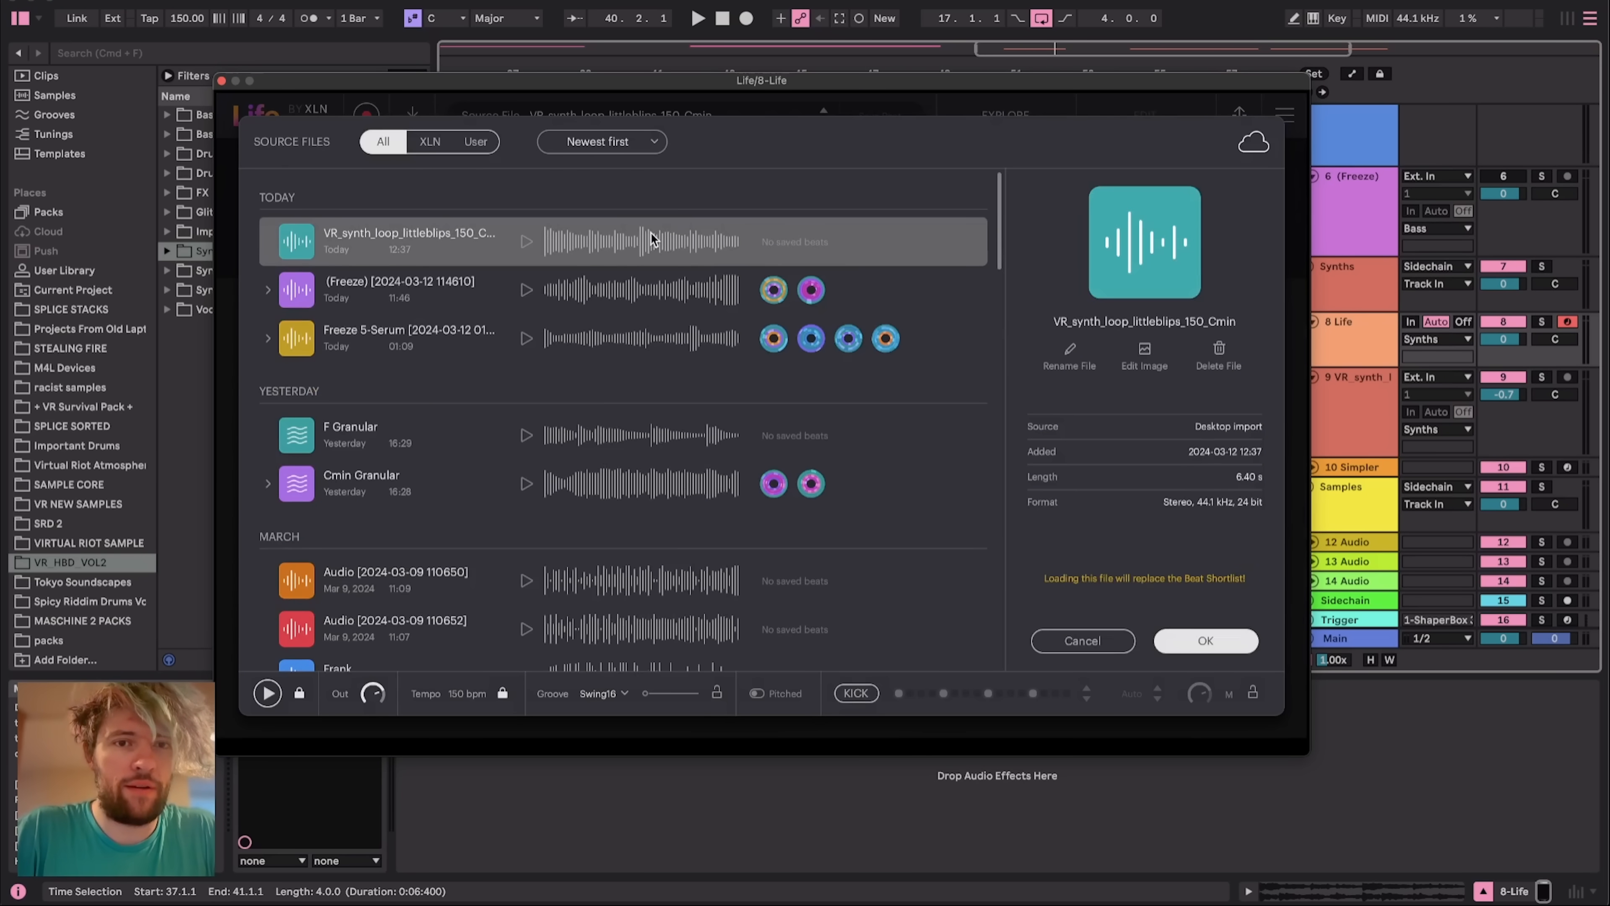
{"action": "left_click", "coordinate": [1203, 639]}
Solo the Life track and listen to the beat made from the littleblips loop
{"action": "left_click_drag", "start_coordinate": [869, 89], "coordinate": [851, 167]}
{"action": "left_click", "coordinate": [1543, 322]}
{"action": "key", "text": "space"}
{"action": "key", "text": "XF86AudioRaiseVolume"}
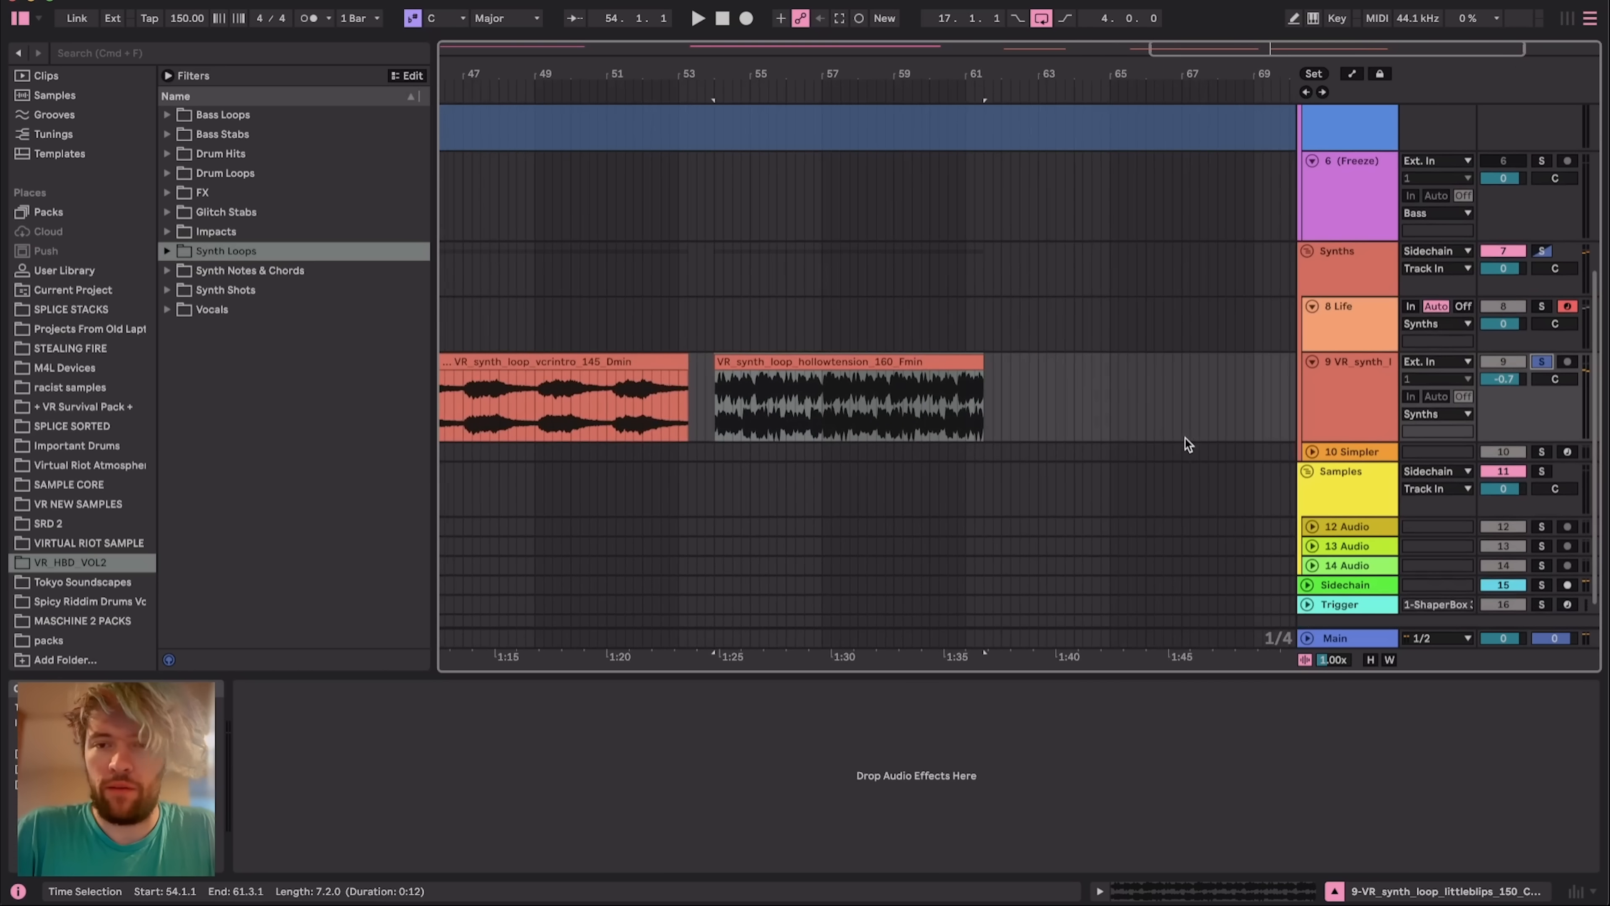
Listen to the VR_synth_loop_hollowtension_160_Fmin clip and turn off solo on its audio track
{"action": "key", "text": "space"}
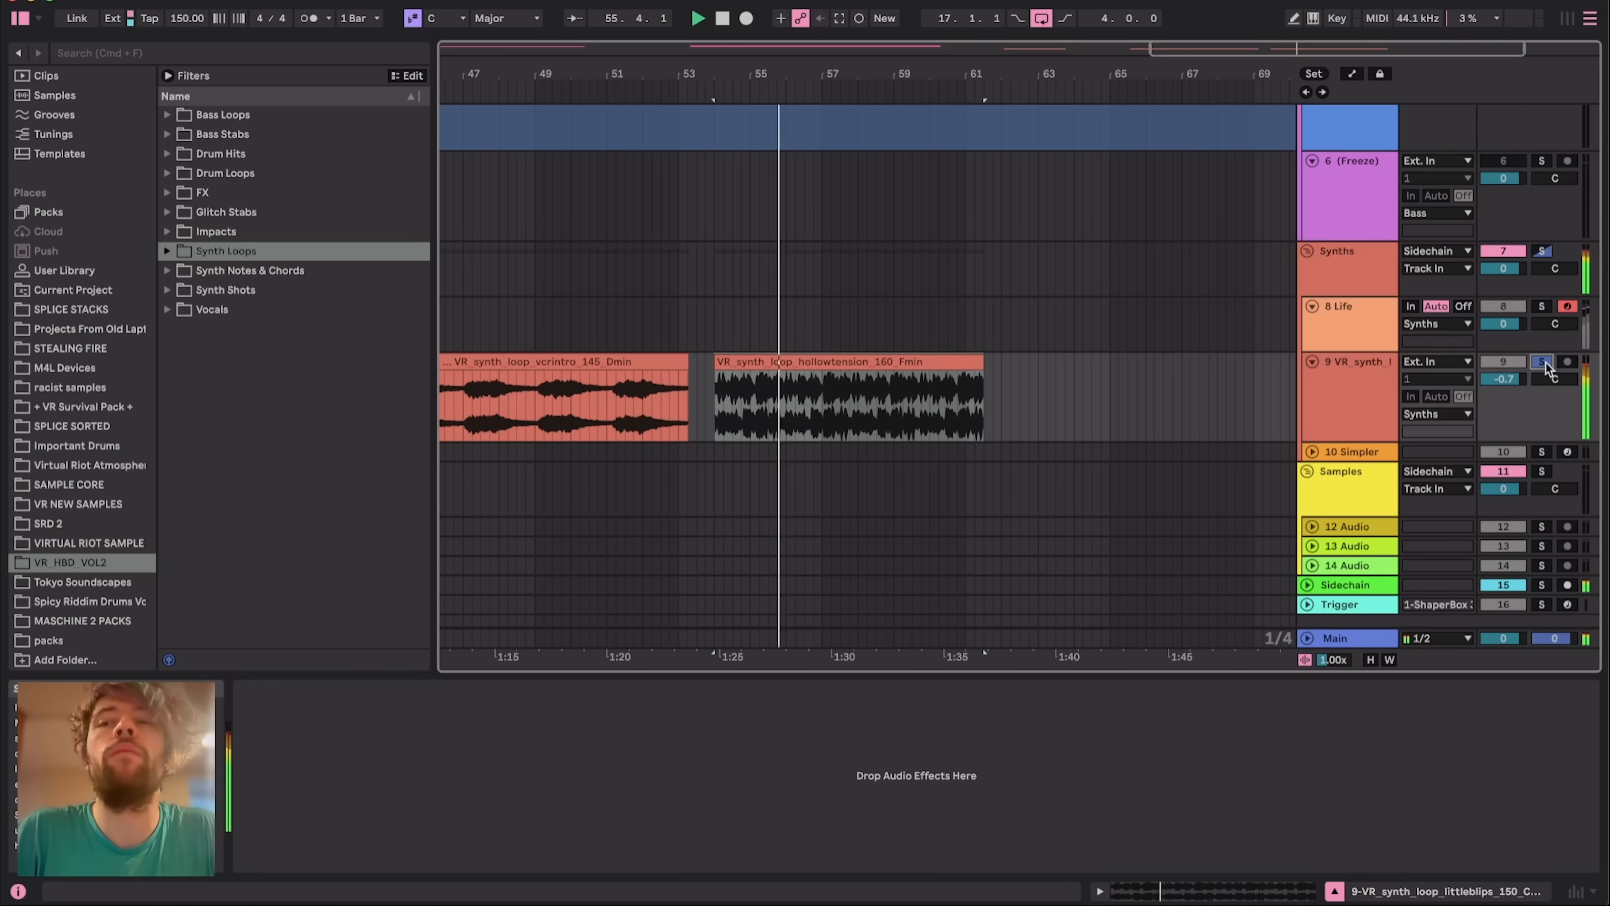
{"action": "key", "text": "space"}
{"action": "left_click", "coordinate": [1546, 363]}
Import the VR_synth_loop_hollowtension_160_Fmin clip into Life untrimmed and load it as the source file
{"action": "left_click", "coordinate": [1339, 306]}
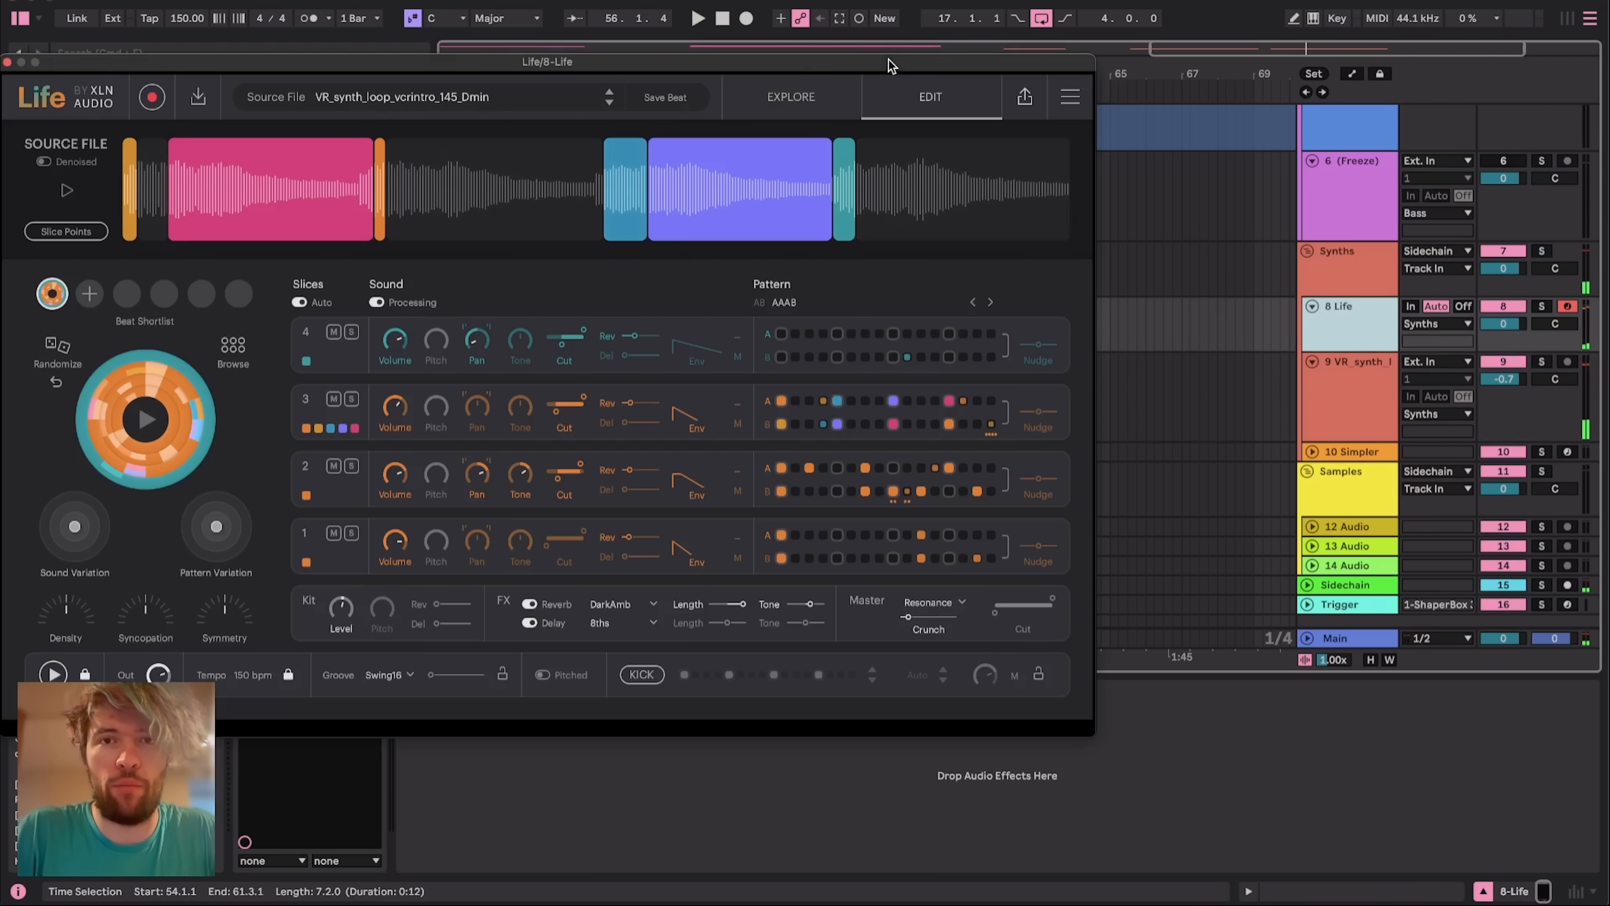
{"action": "left_click_drag", "start_coordinate": [891, 61], "coordinate": [640, 63]}
{"action": "left_click", "coordinate": [923, 381]}
{"action": "left_click_drag", "start_coordinate": [551, 225], "coordinate": [552, 225]}
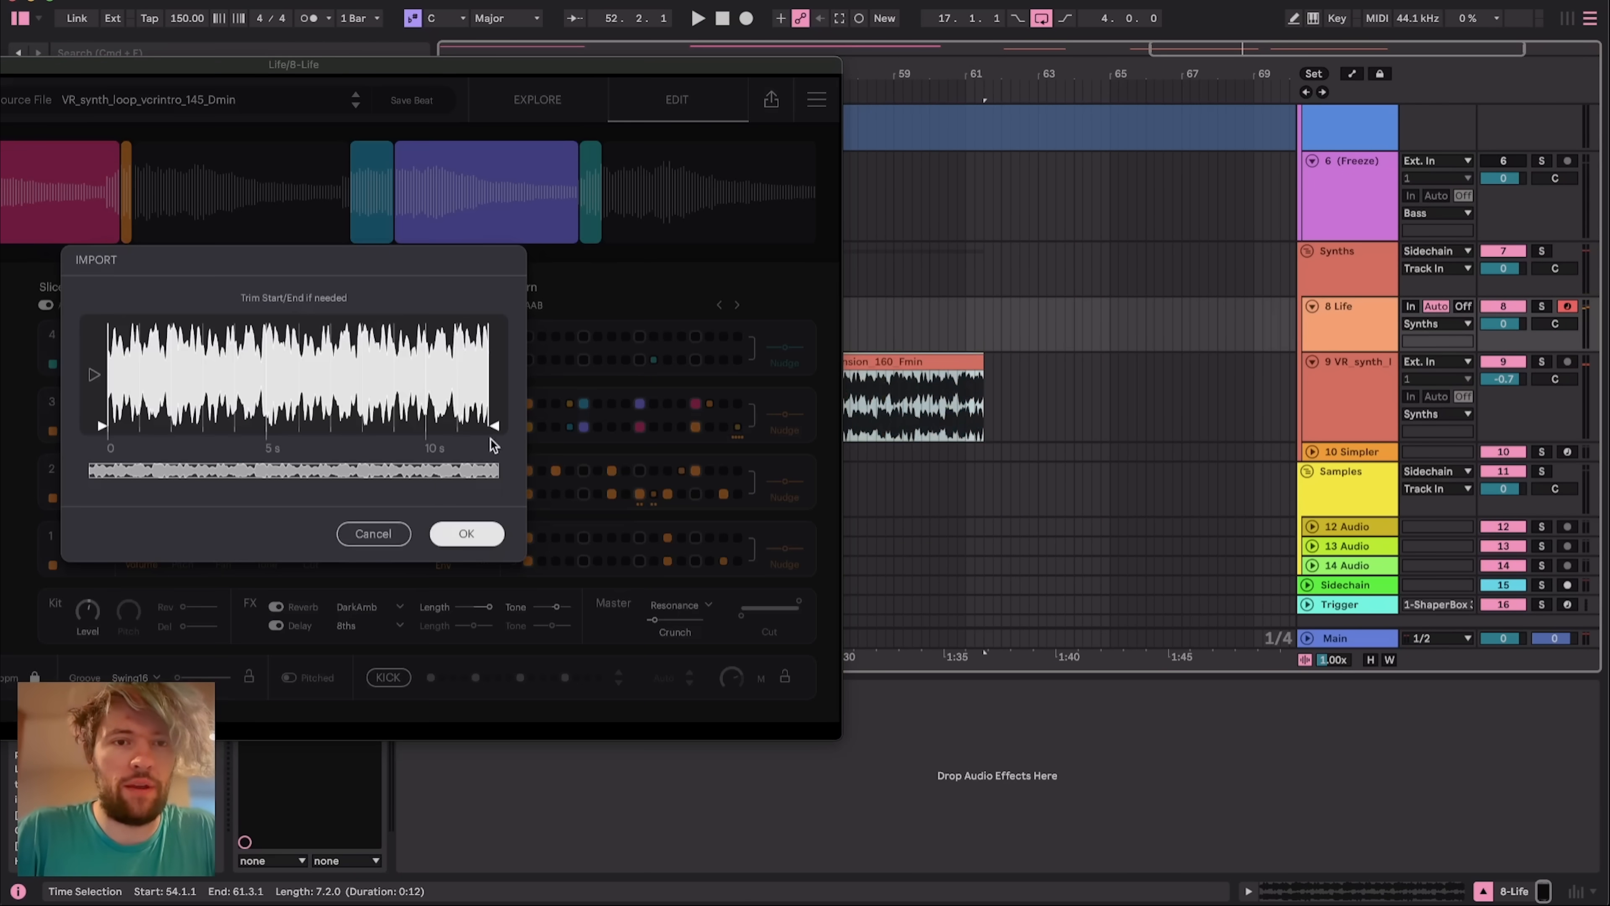
{"action": "left_click", "coordinate": [482, 534]}
{"action": "left_click", "coordinate": [474, 552]}
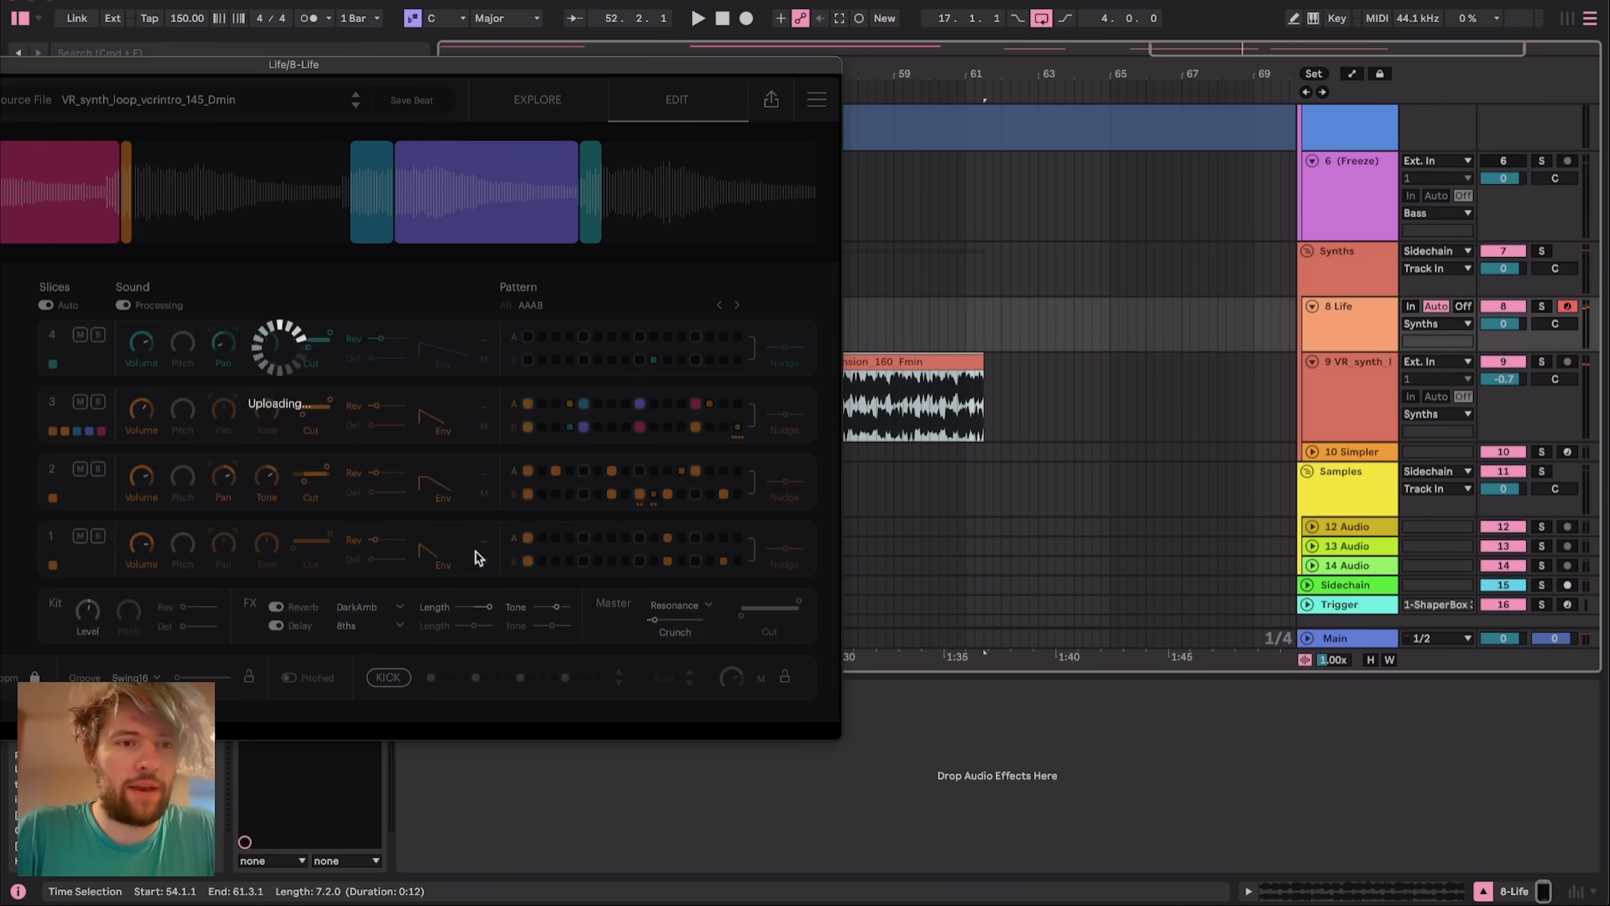
{"action": "left_click_drag", "start_coordinate": [398, 69], "coordinate": [1002, 108]}
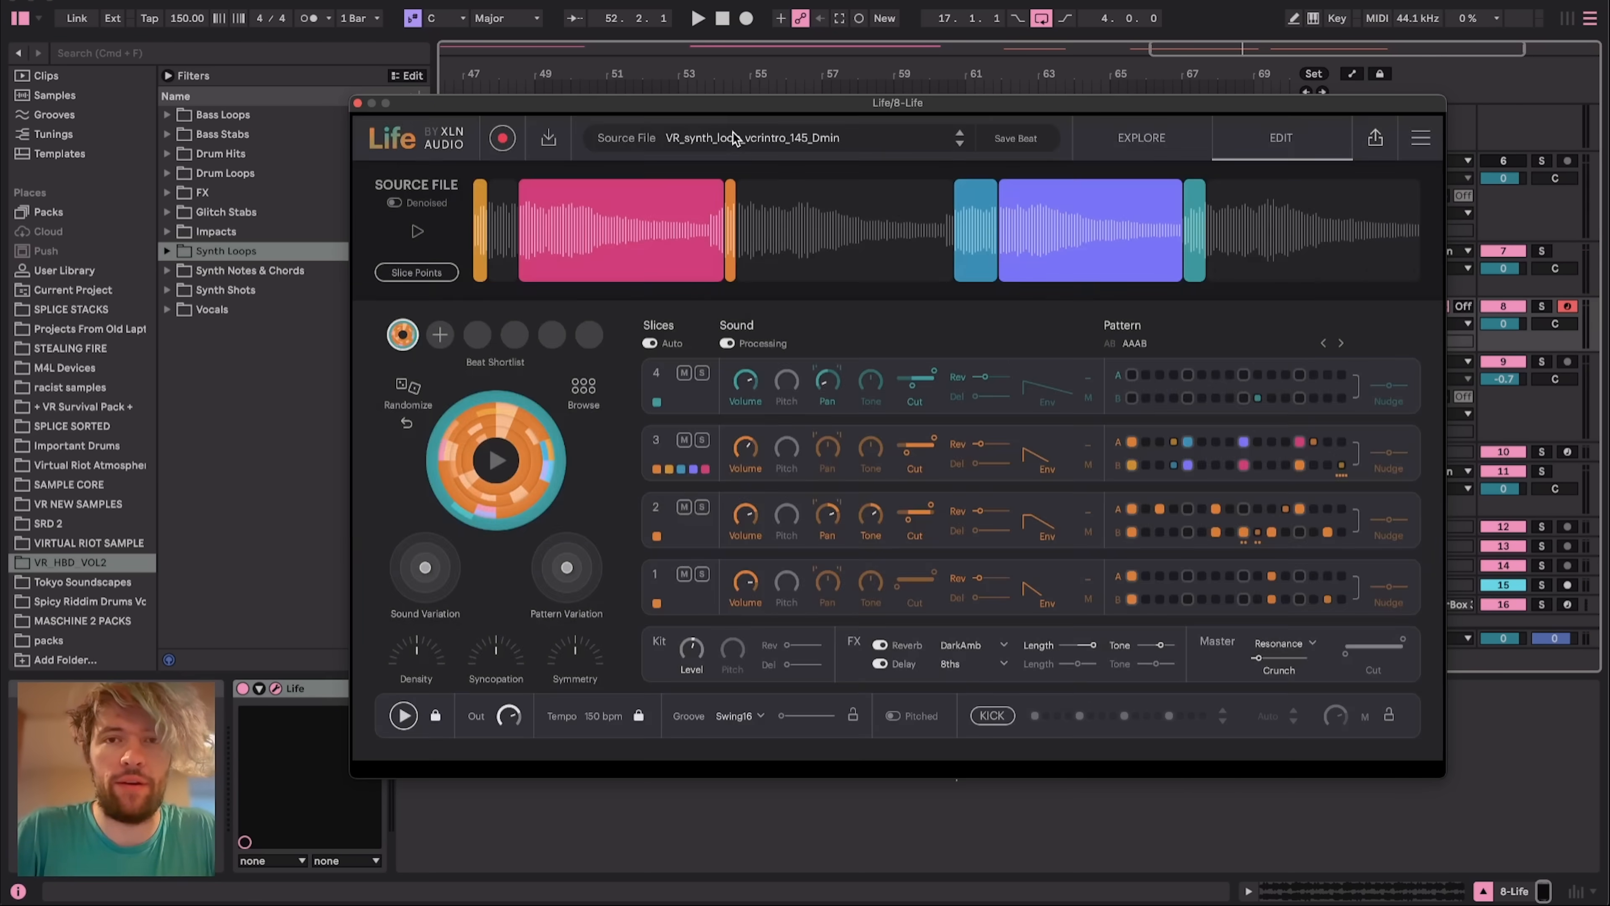
{"action": "left_click", "coordinate": [735, 136]}
{"action": "left_click", "coordinate": [1318, 657]}
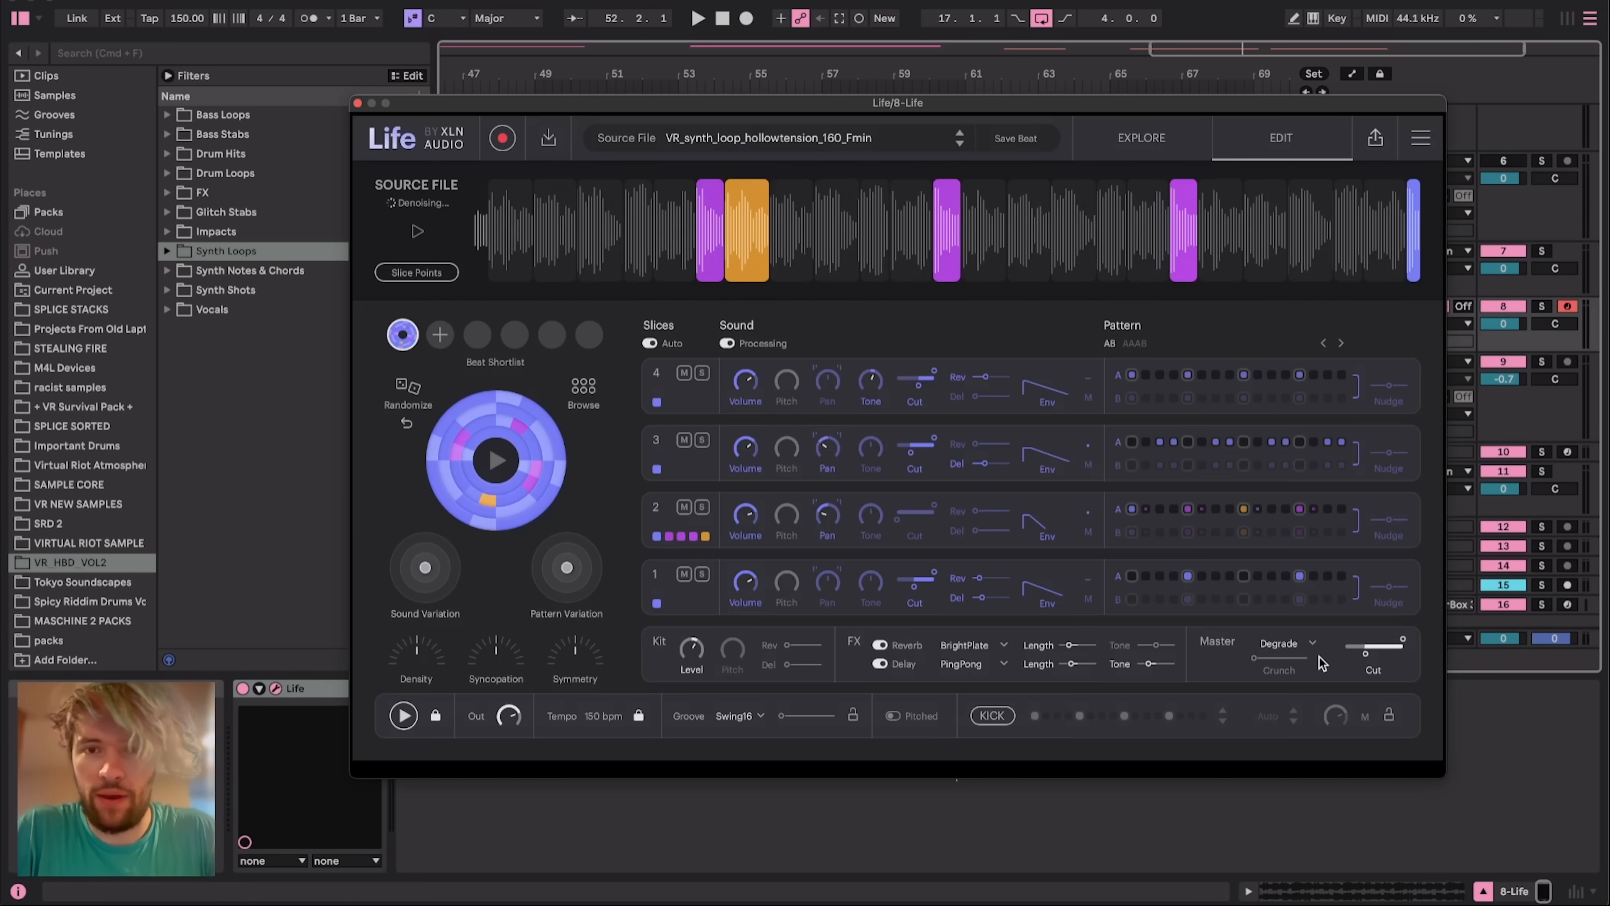
Solo the Life track and set the playback start at bar 61, after the hollowtension clip
{"action": "left_click_drag", "start_coordinate": [891, 107], "coordinate": [732, 537]}
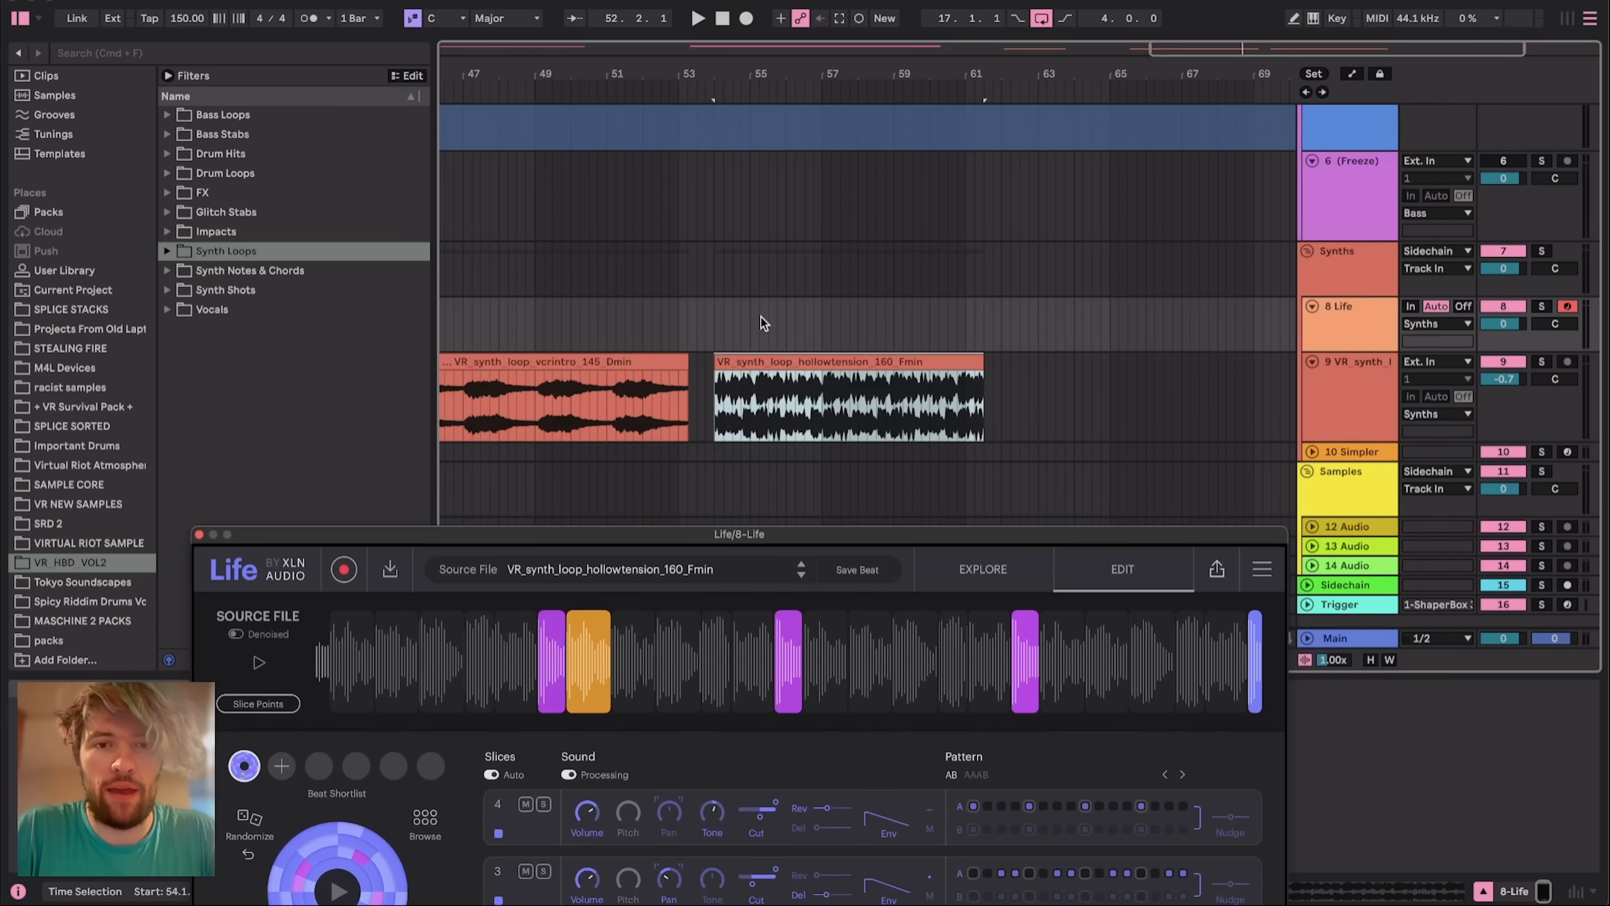
{"action": "left_click", "coordinate": [1542, 306]}
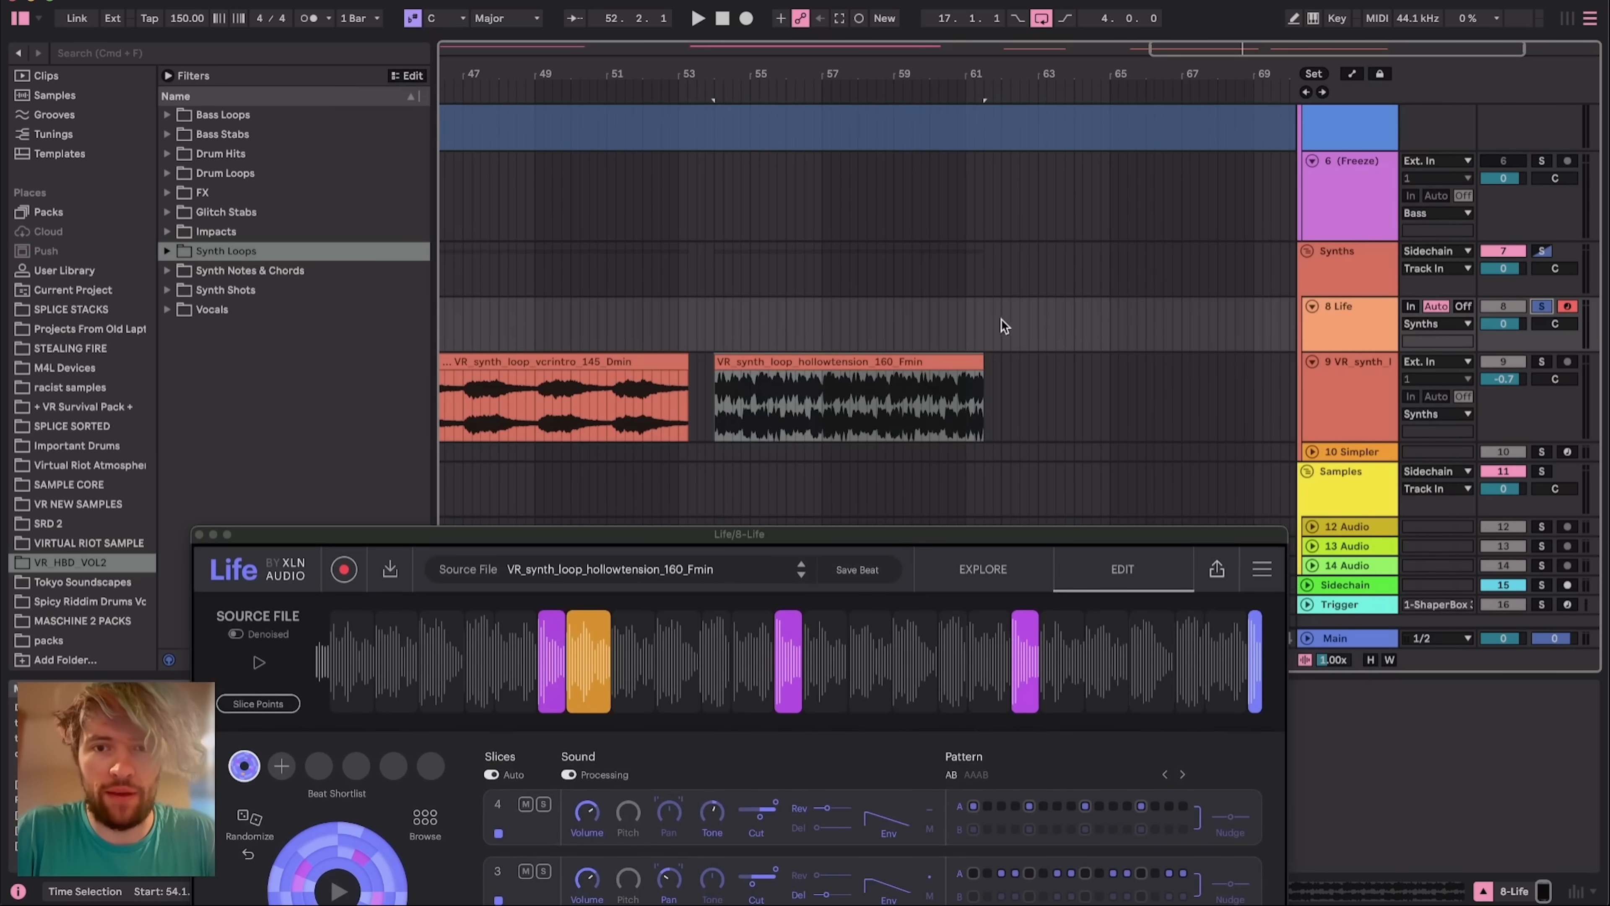
{"action": "left_click", "coordinate": [966, 314]}
{"action": "left_click_drag", "start_coordinate": [894, 534], "coordinate": [849, 86]}
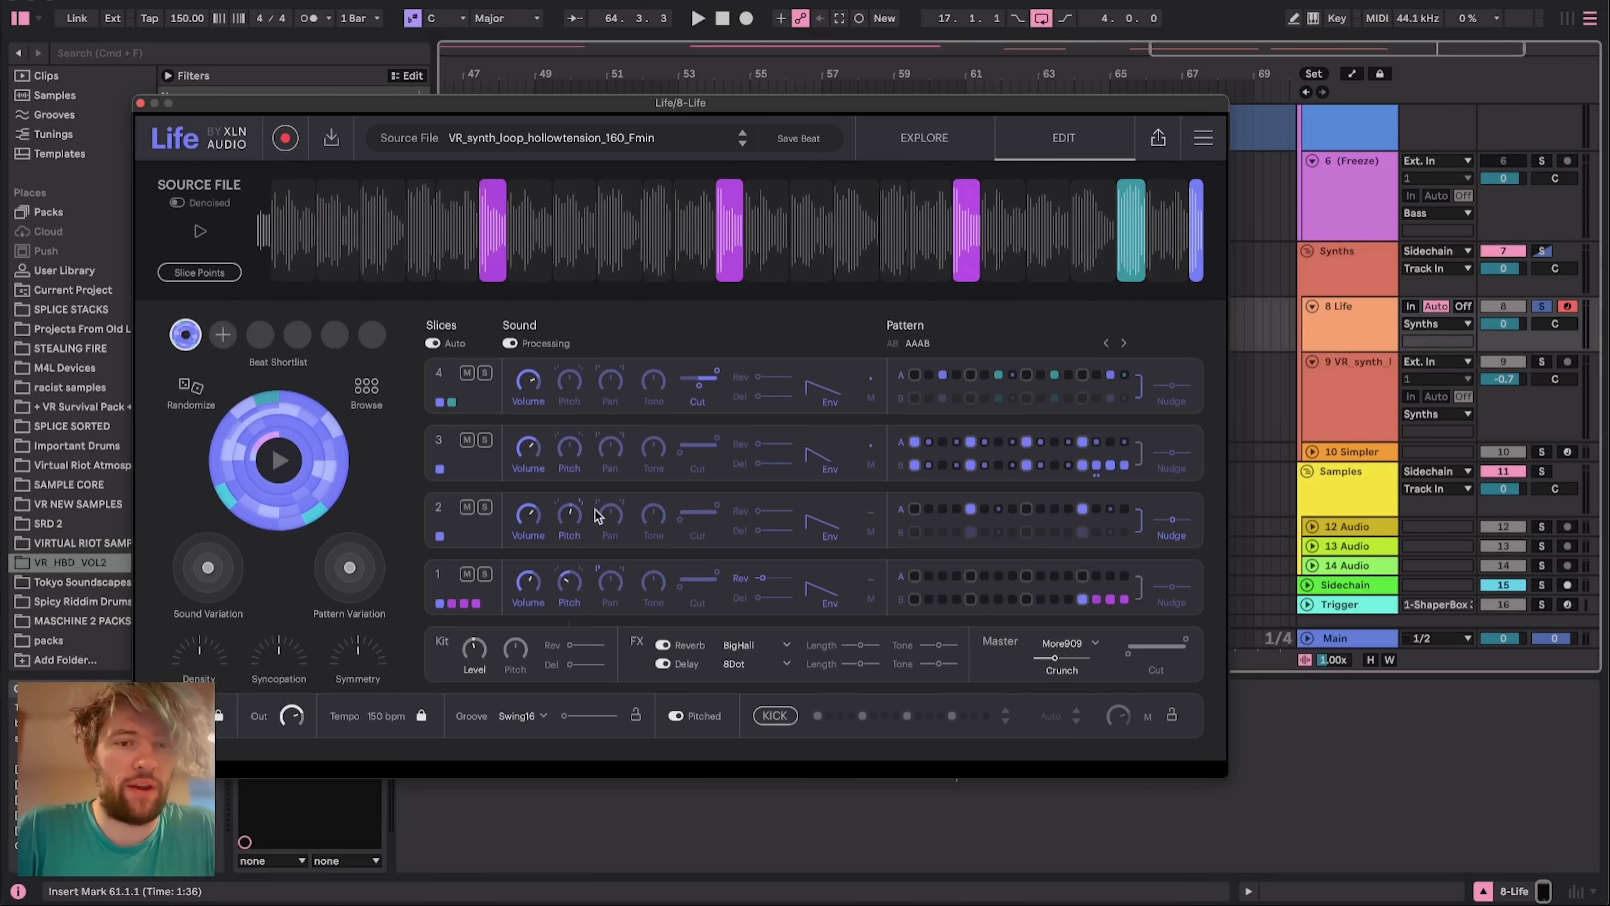
Check the pitch value of channel 2 in Life and generate a new random pitched beat
{"action": "left_click_drag", "start_coordinate": [567, 513], "coordinate": [567, 513]}
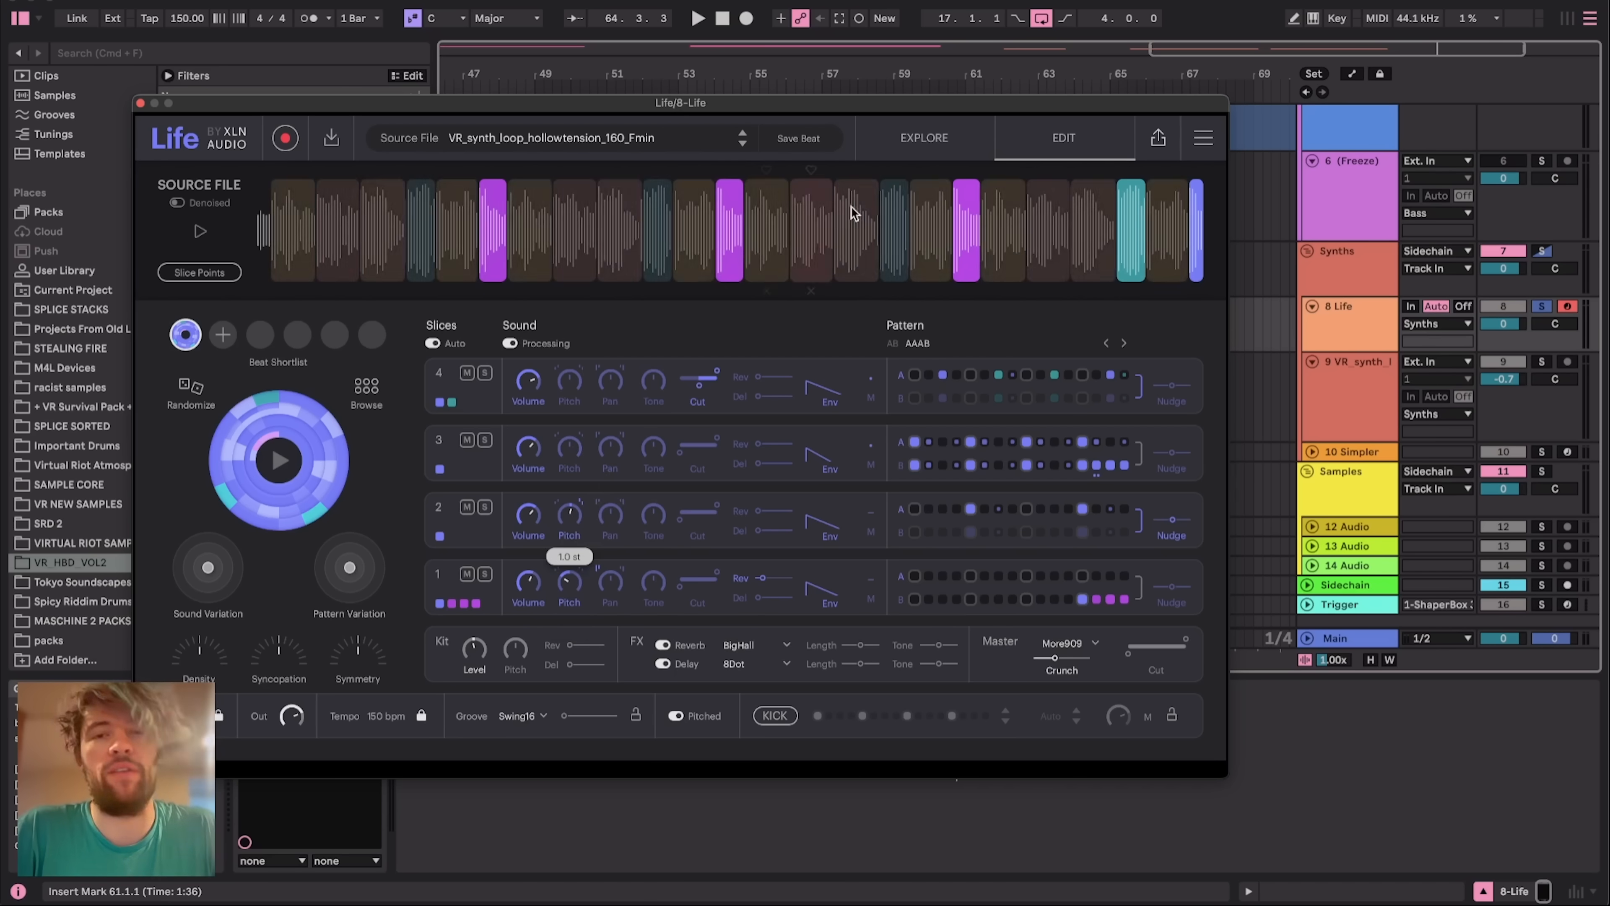
{"action": "mouse_move", "coordinate": [875, 105]}
{"action": "left_mouse_down"}
{"action": "mouse_move", "coordinate": [532, 254]}
{"action": "mouse_move", "coordinate": [718, 133]}
{"action": "mouse_move", "coordinate": [895, 100]}
{"action": "left_mouse_up"}
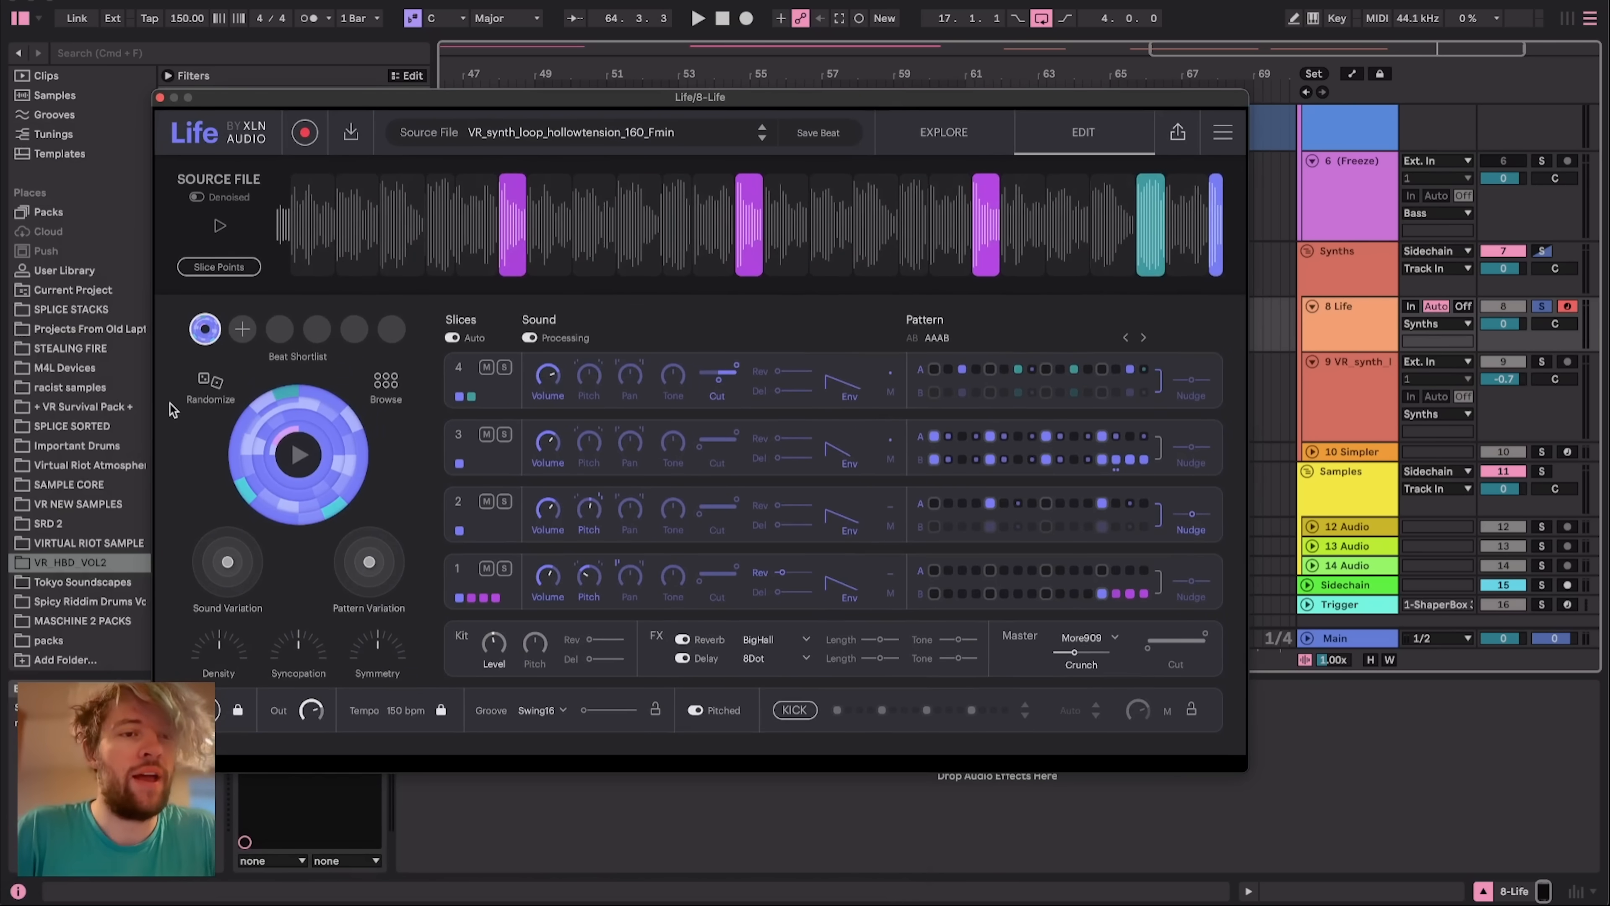
{"action": "left_click", "coordinate": [209, 383]}
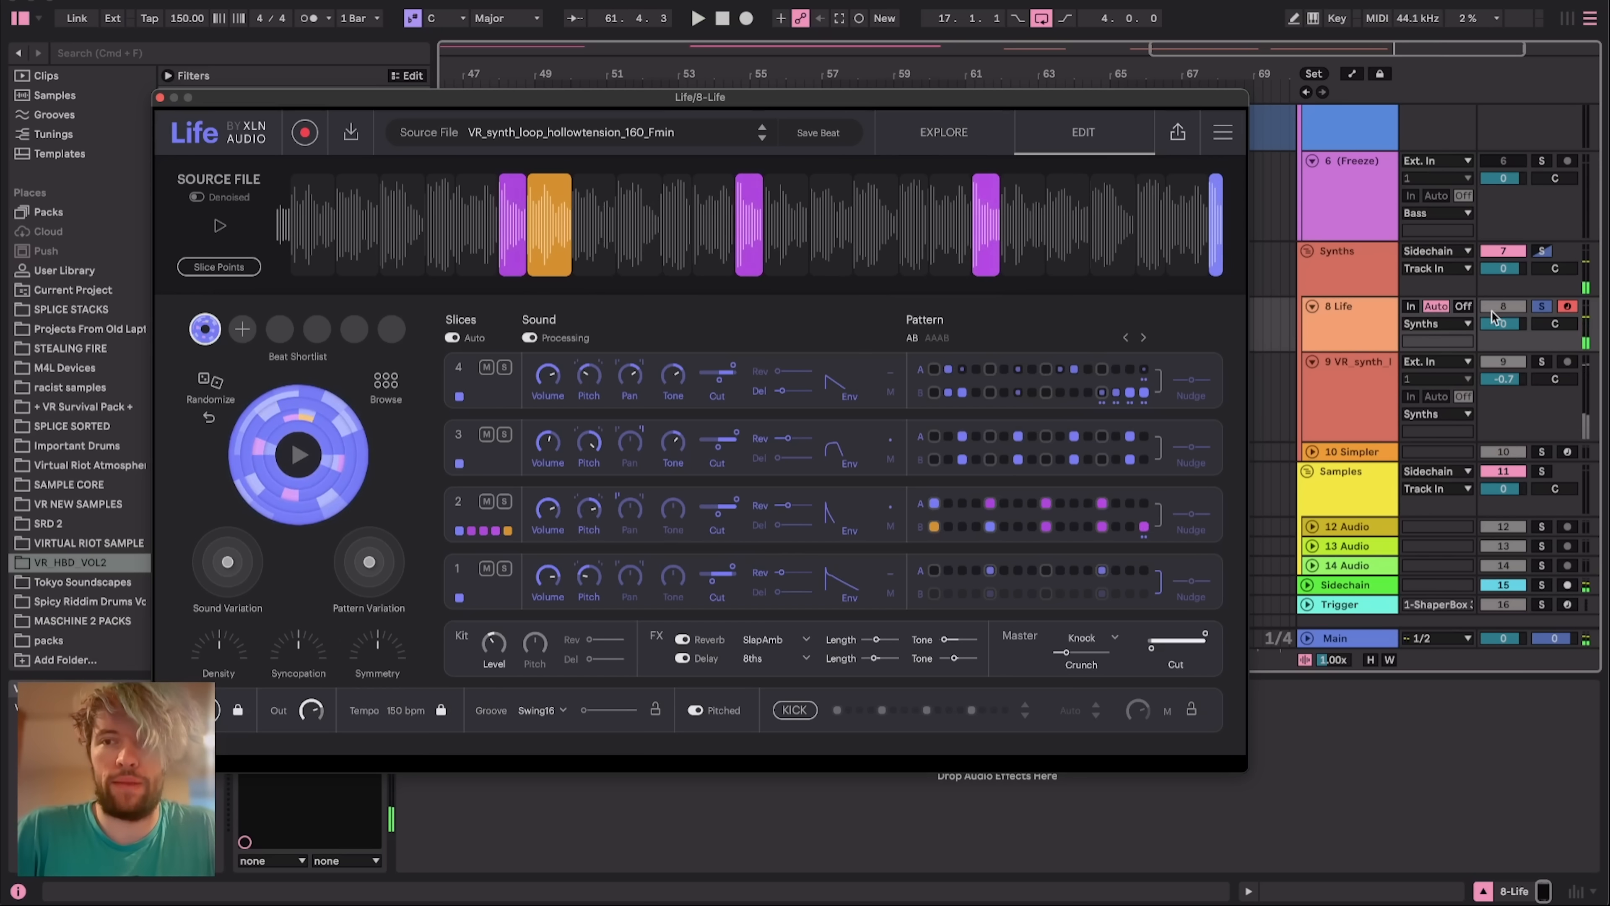
Raise the Life track's volume to 6.0 dB and play the beat
{"action": "left_click_drag", "start_coordinate": [1500, 327], "coordinate": [1500, 292]}
{"action": "key", "text": "space"}
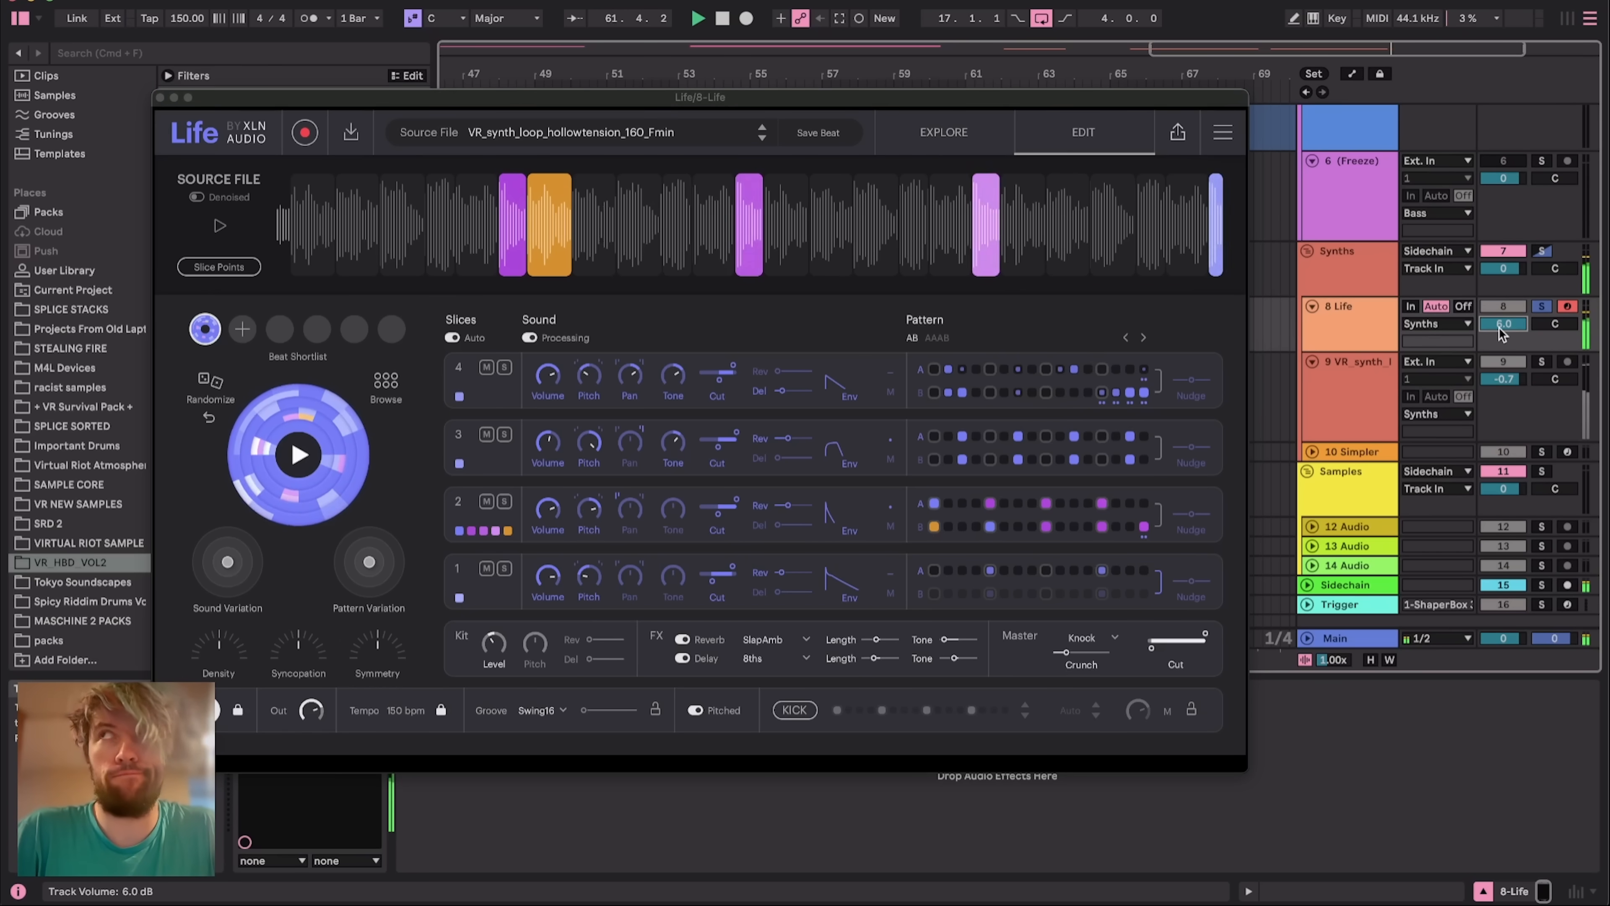
{"action": "key", "text": "space"}
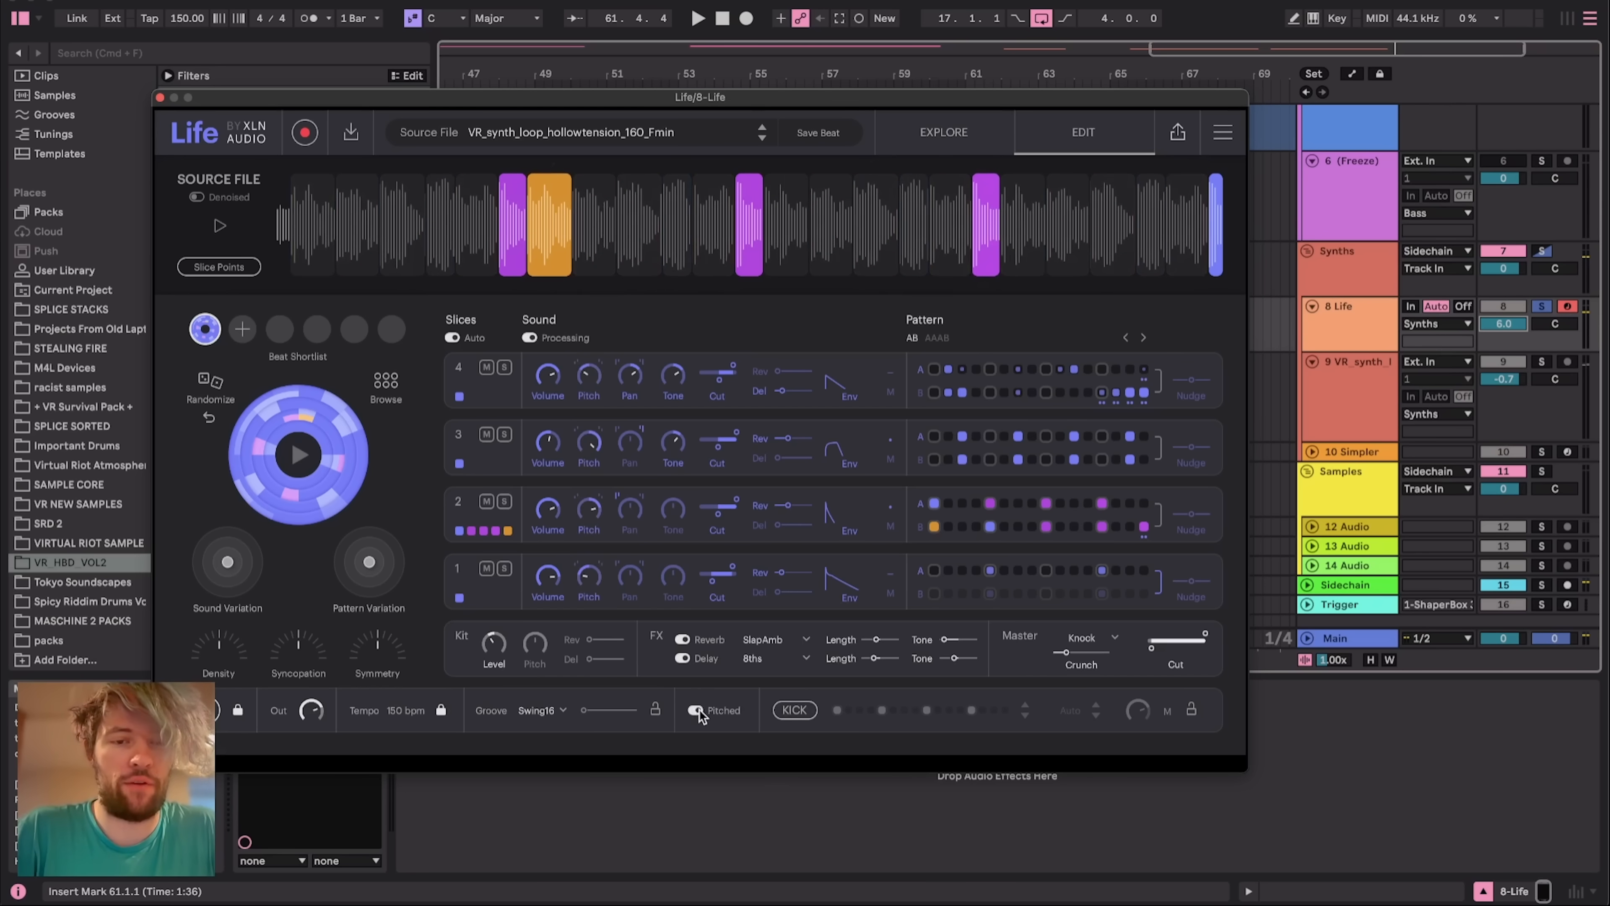
Turn off Pitched in Life and listen to the same beat without pitch changes
{"action": "left_click", "coordinate": [697, 710]}
{"action": "key", "text": "space"}
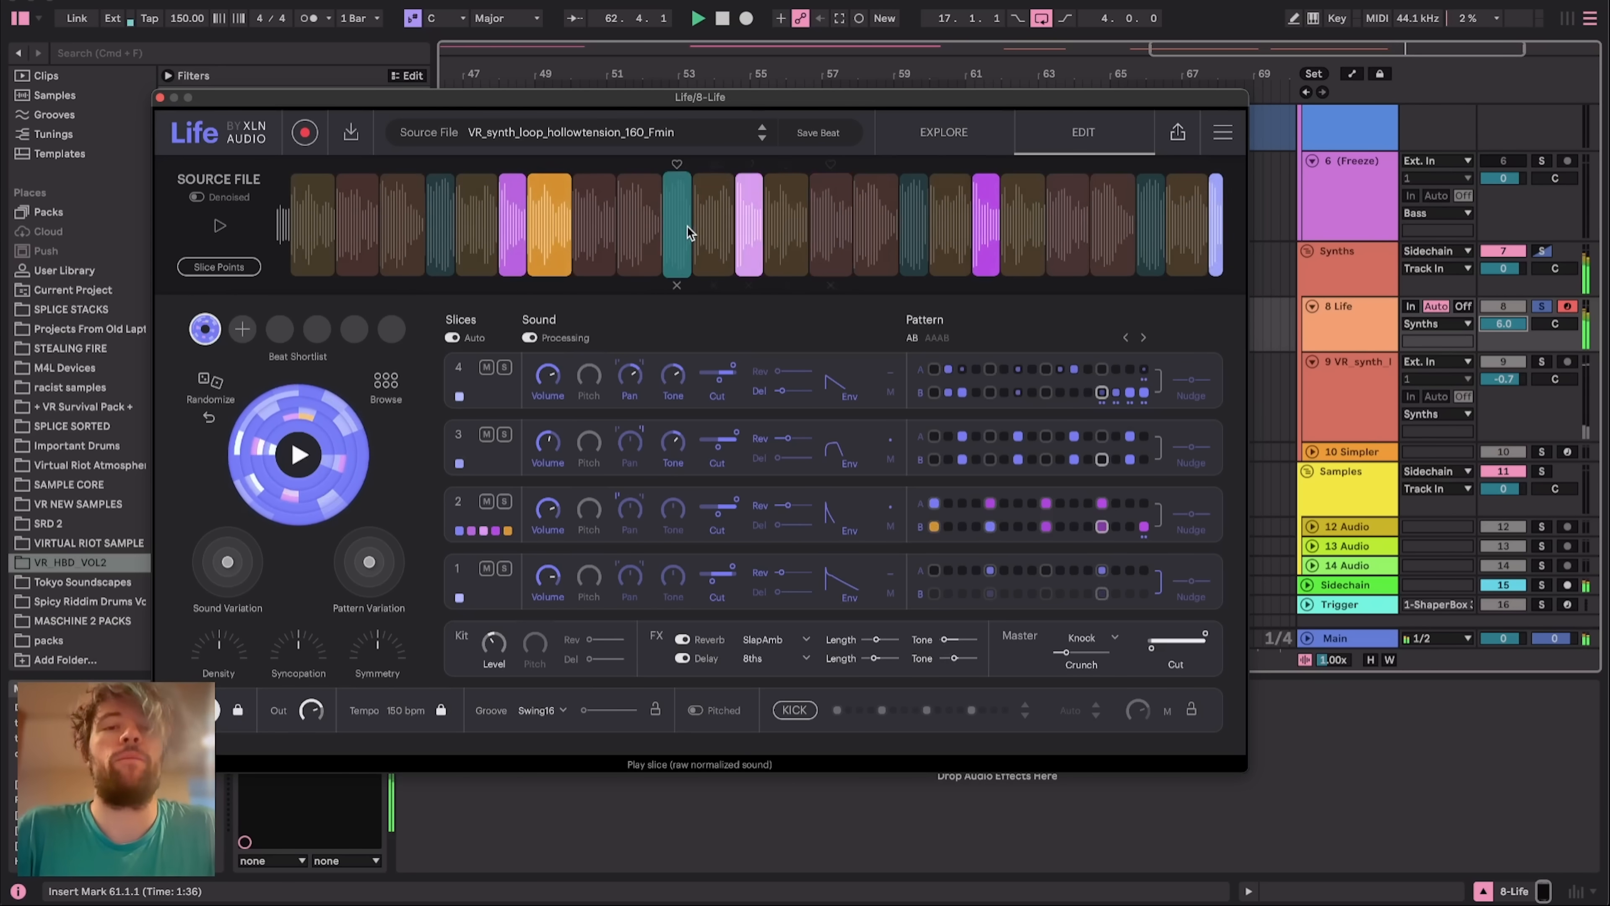
{"action": "key", "text": "space"}
Generate several random beats from the hollowtension loop with Pitched off and listen to them
{"action": "left_click", "coordinate": [210, 384]}
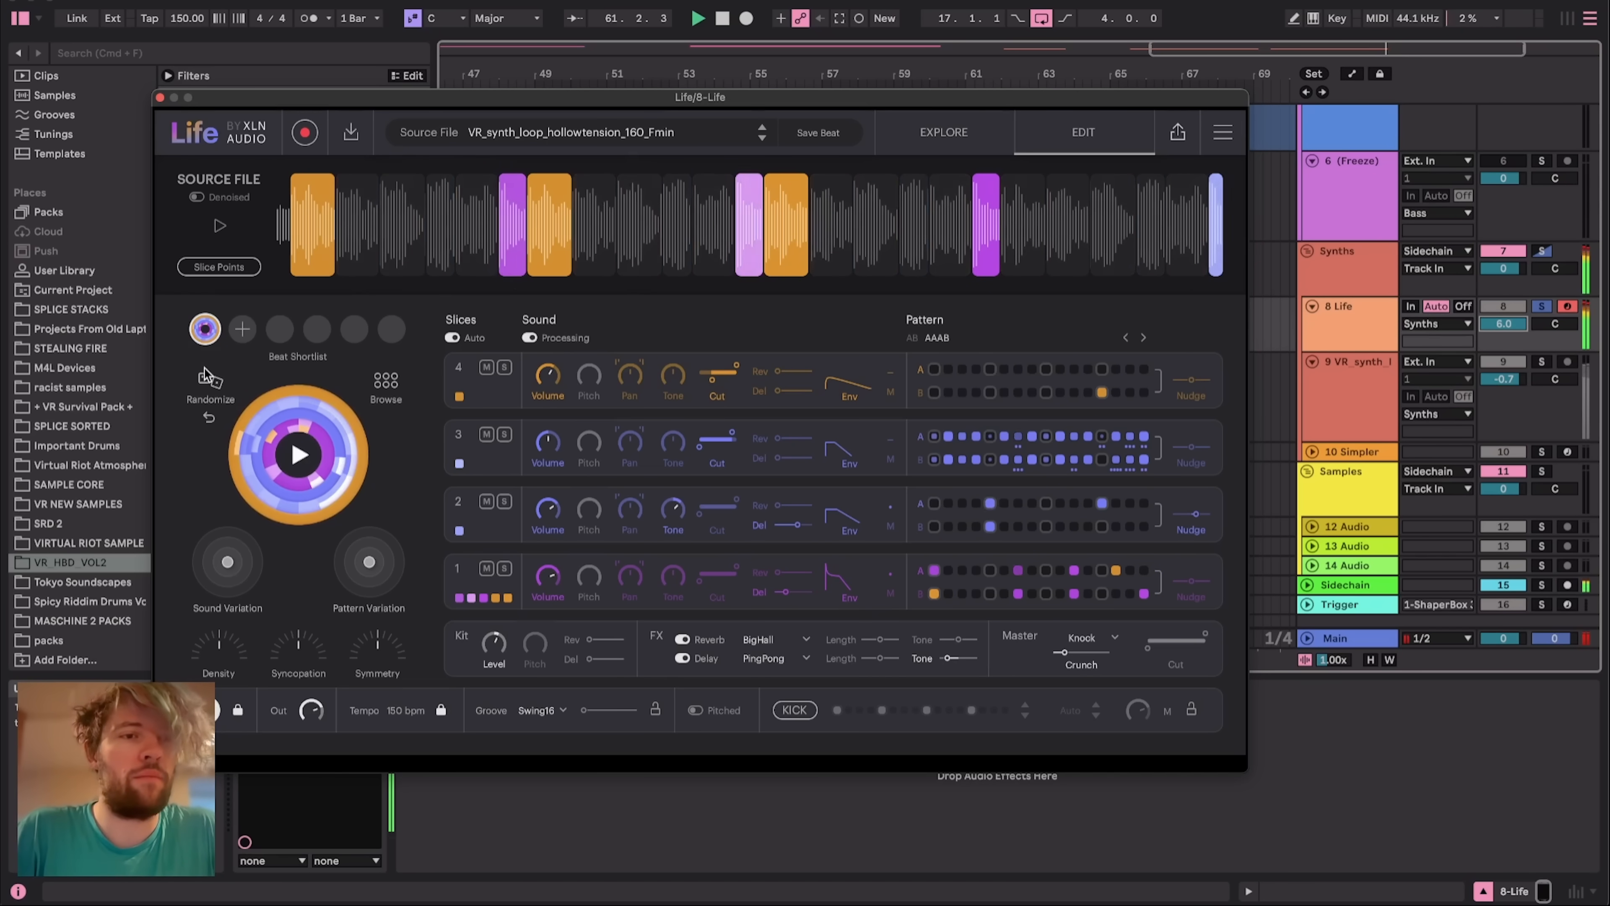
{"action": "key", "text": "space"}
{"action": "left_click", "coordinate": [210, 382]}
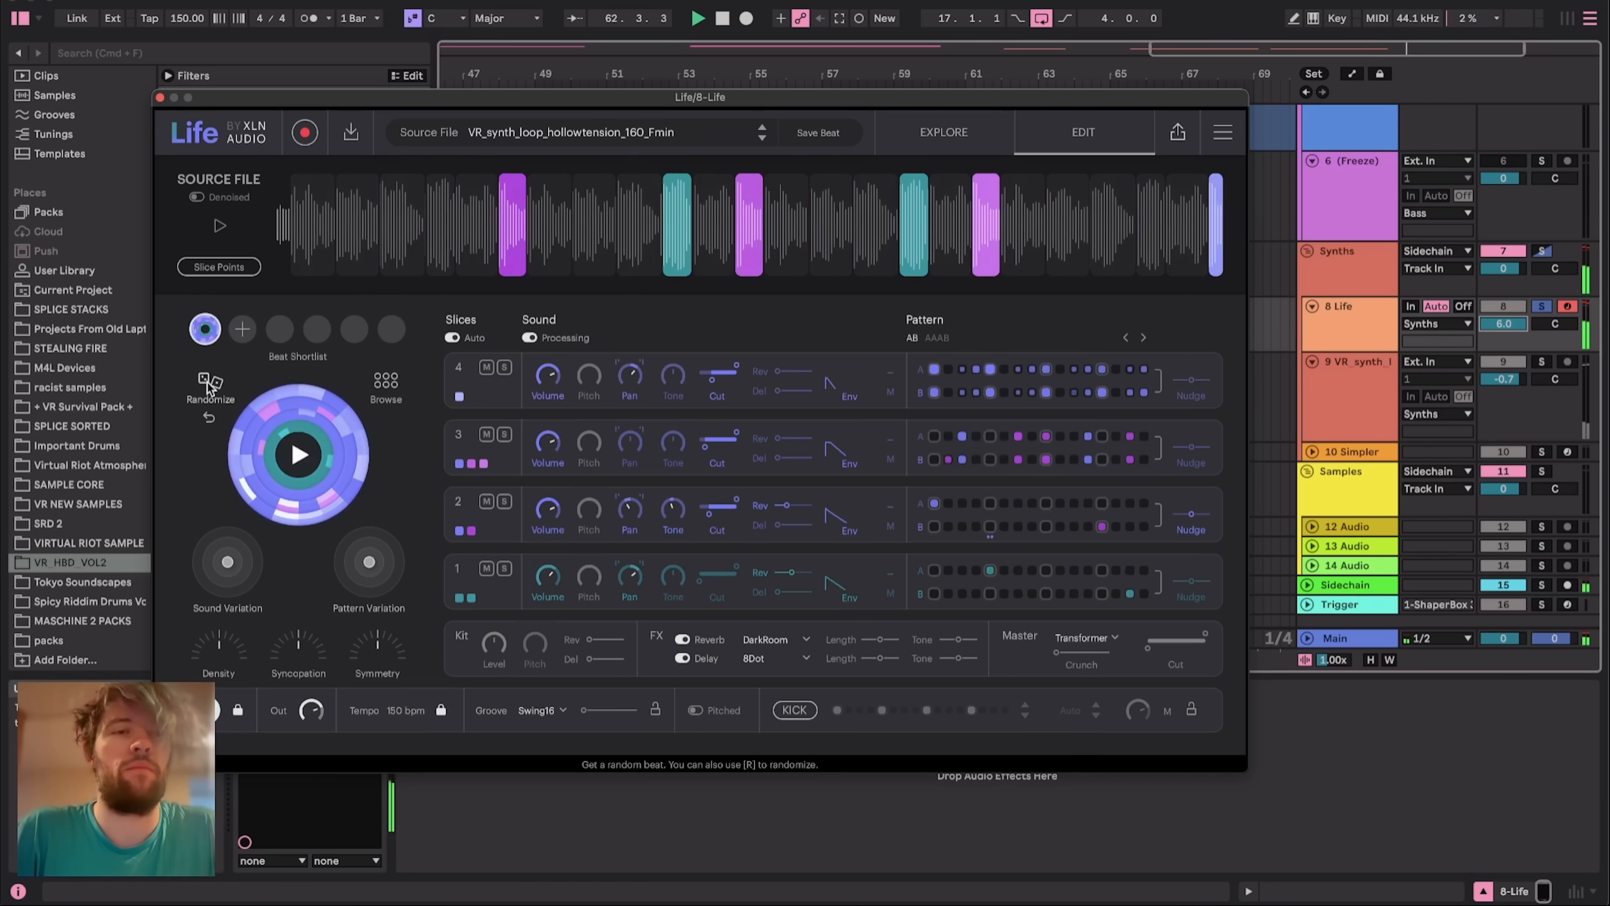
{"action": "left_click", "coordinate": [210, 384]}
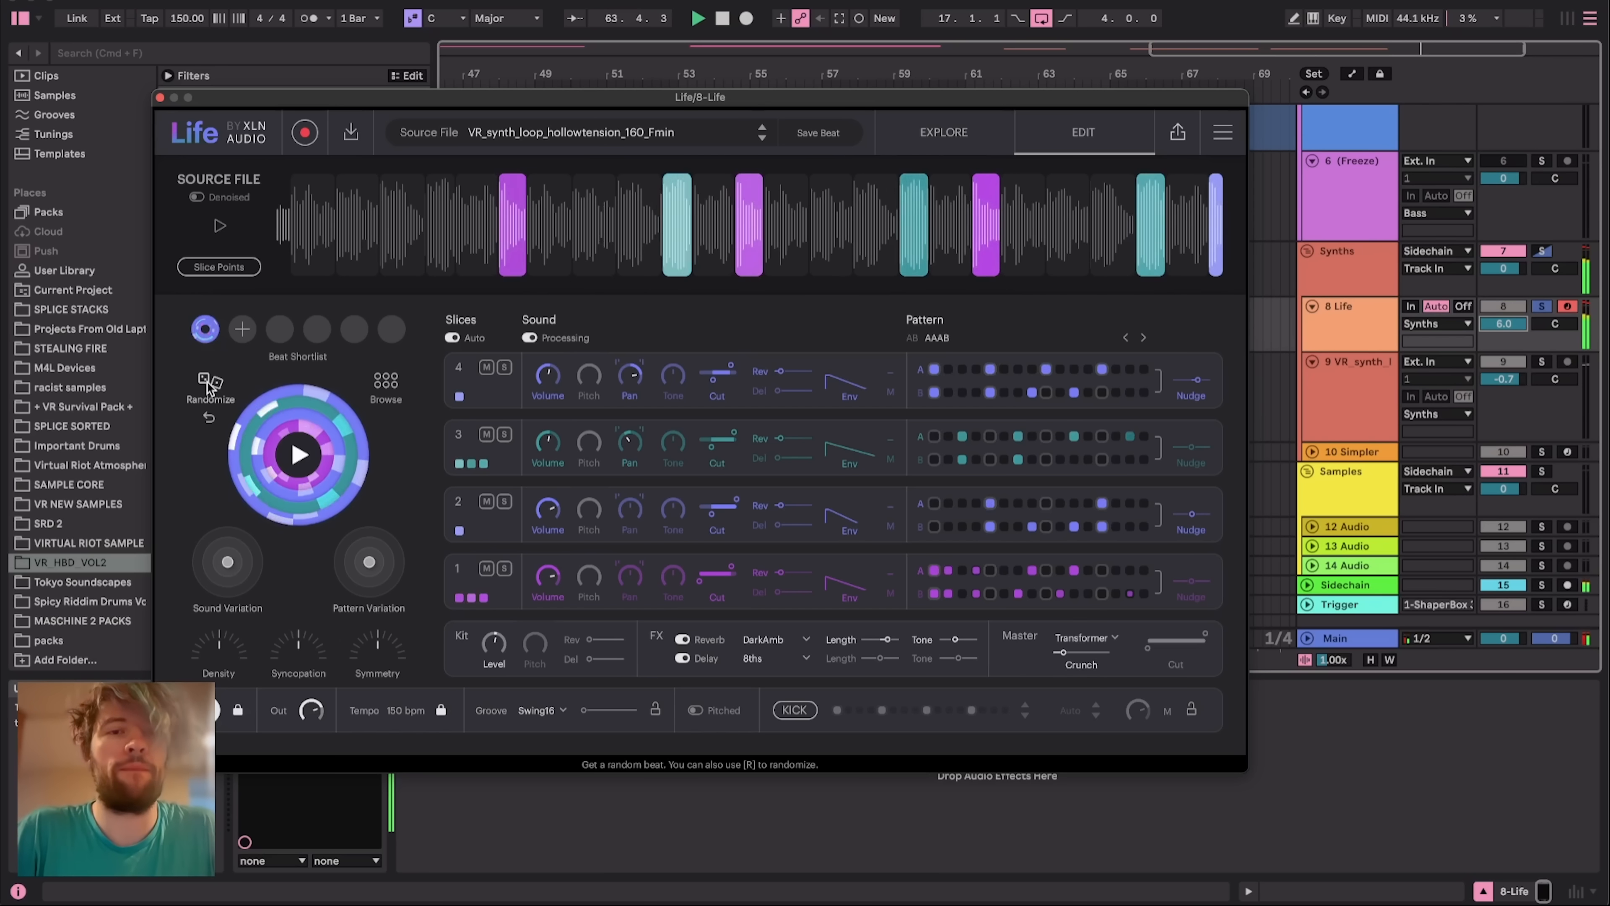
{"action": "left_click", "coordinate": [209, 384]}
{"action": "left_click", "coordinate": [205, 381]}
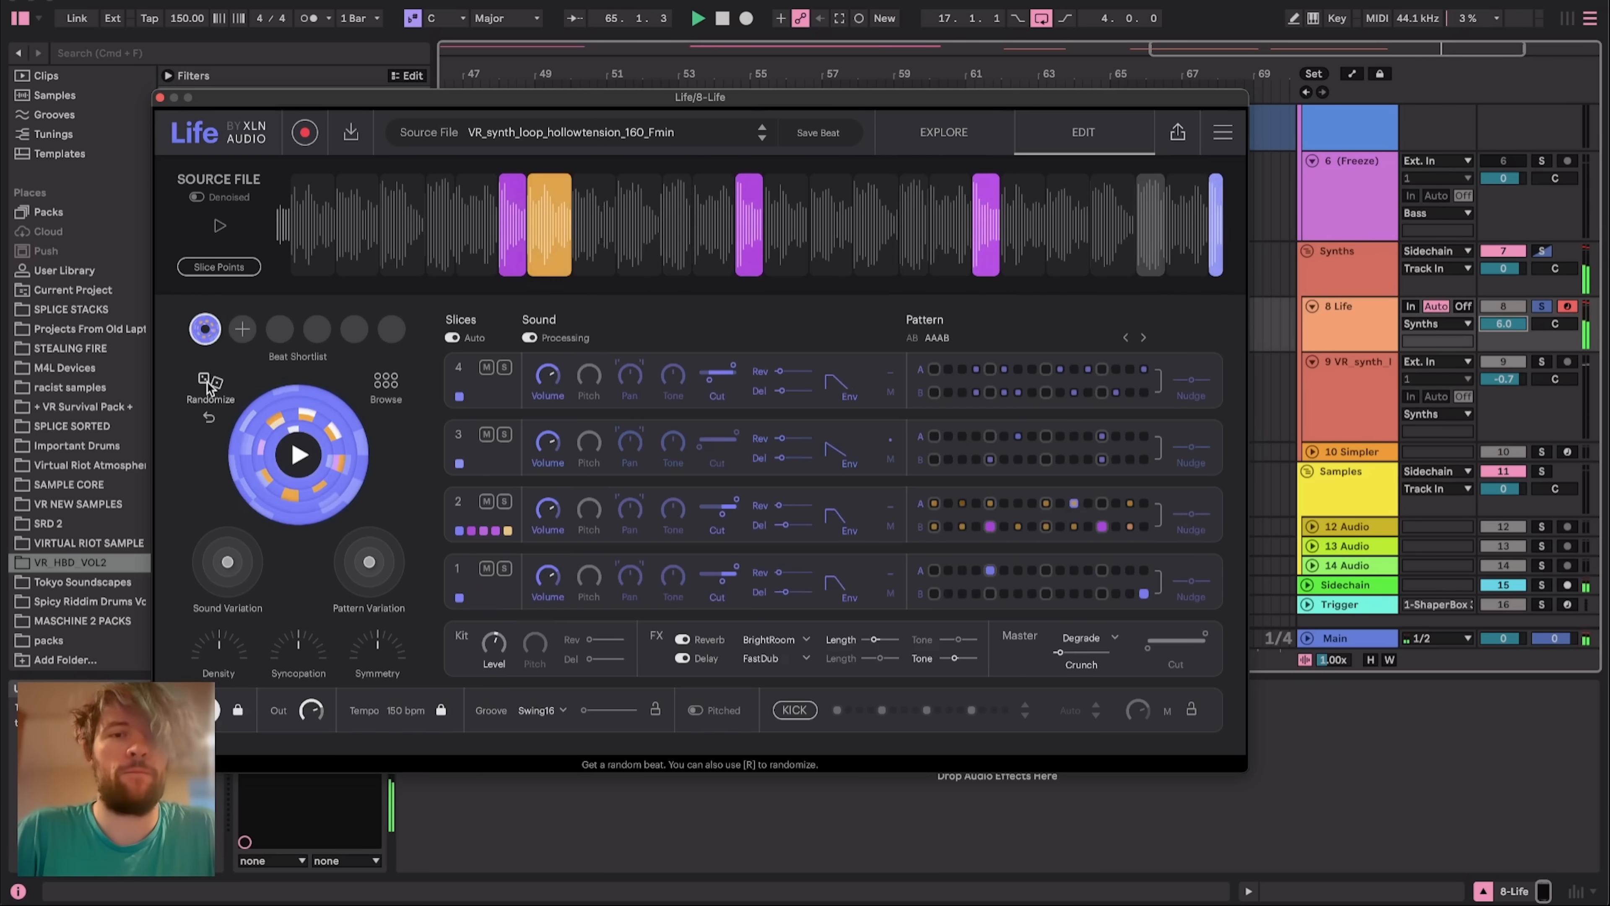
{"action": "key", "text": "space"}
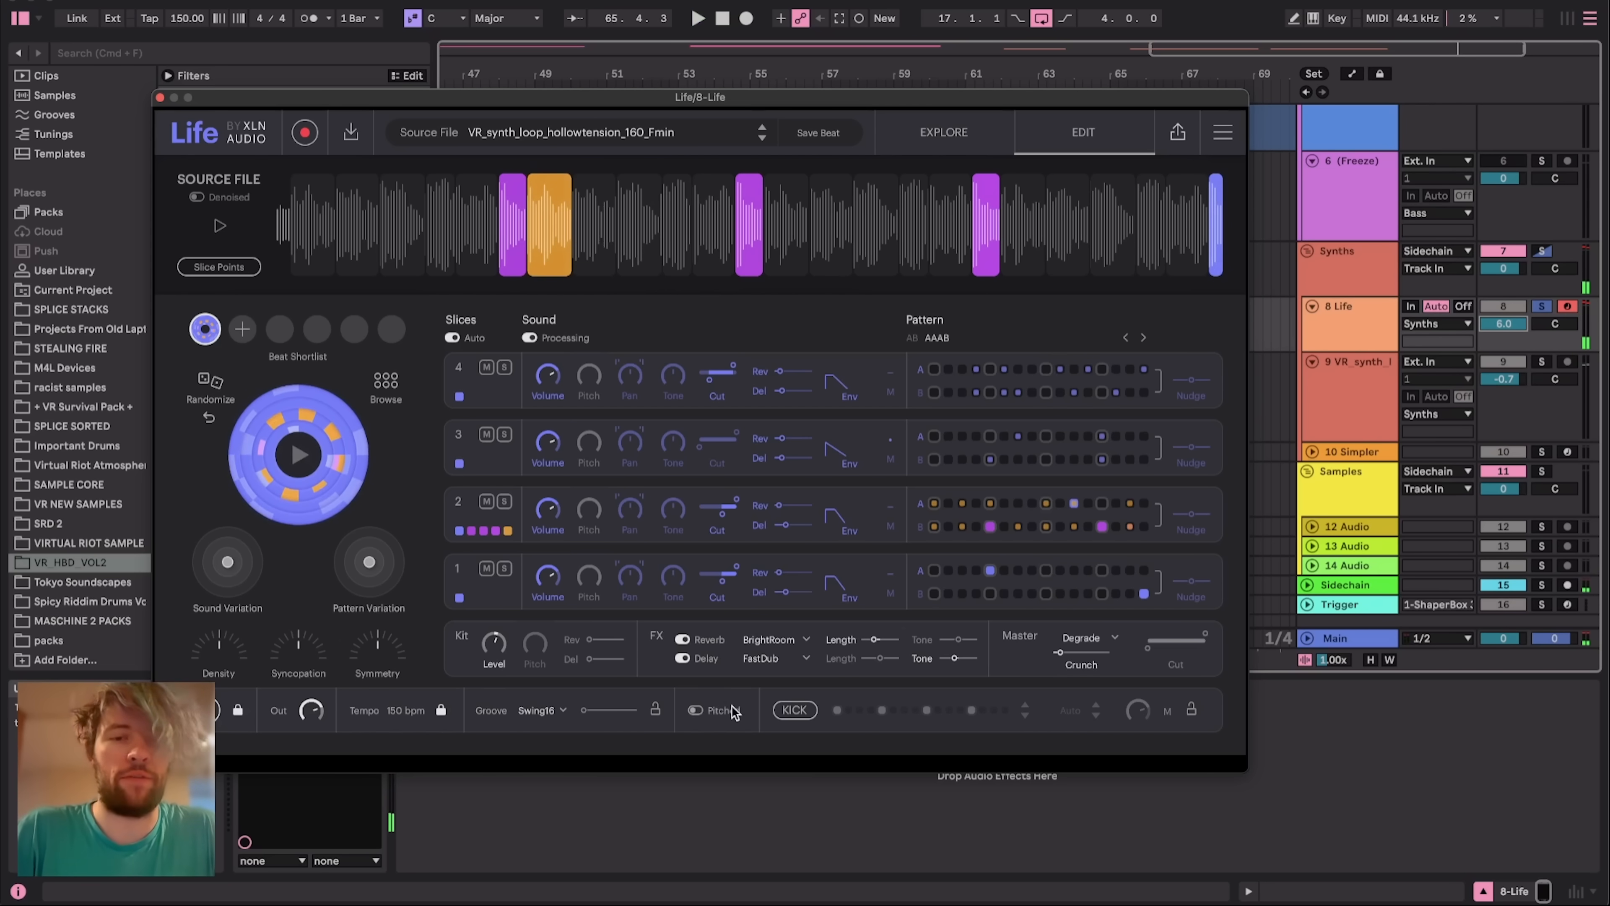
Turn on Pitched, raise the pitch of channel 3, set channel 4's pitch to 8.0 st, and play the beat
{"action": "left_click", "coordinate": [695, 709]}
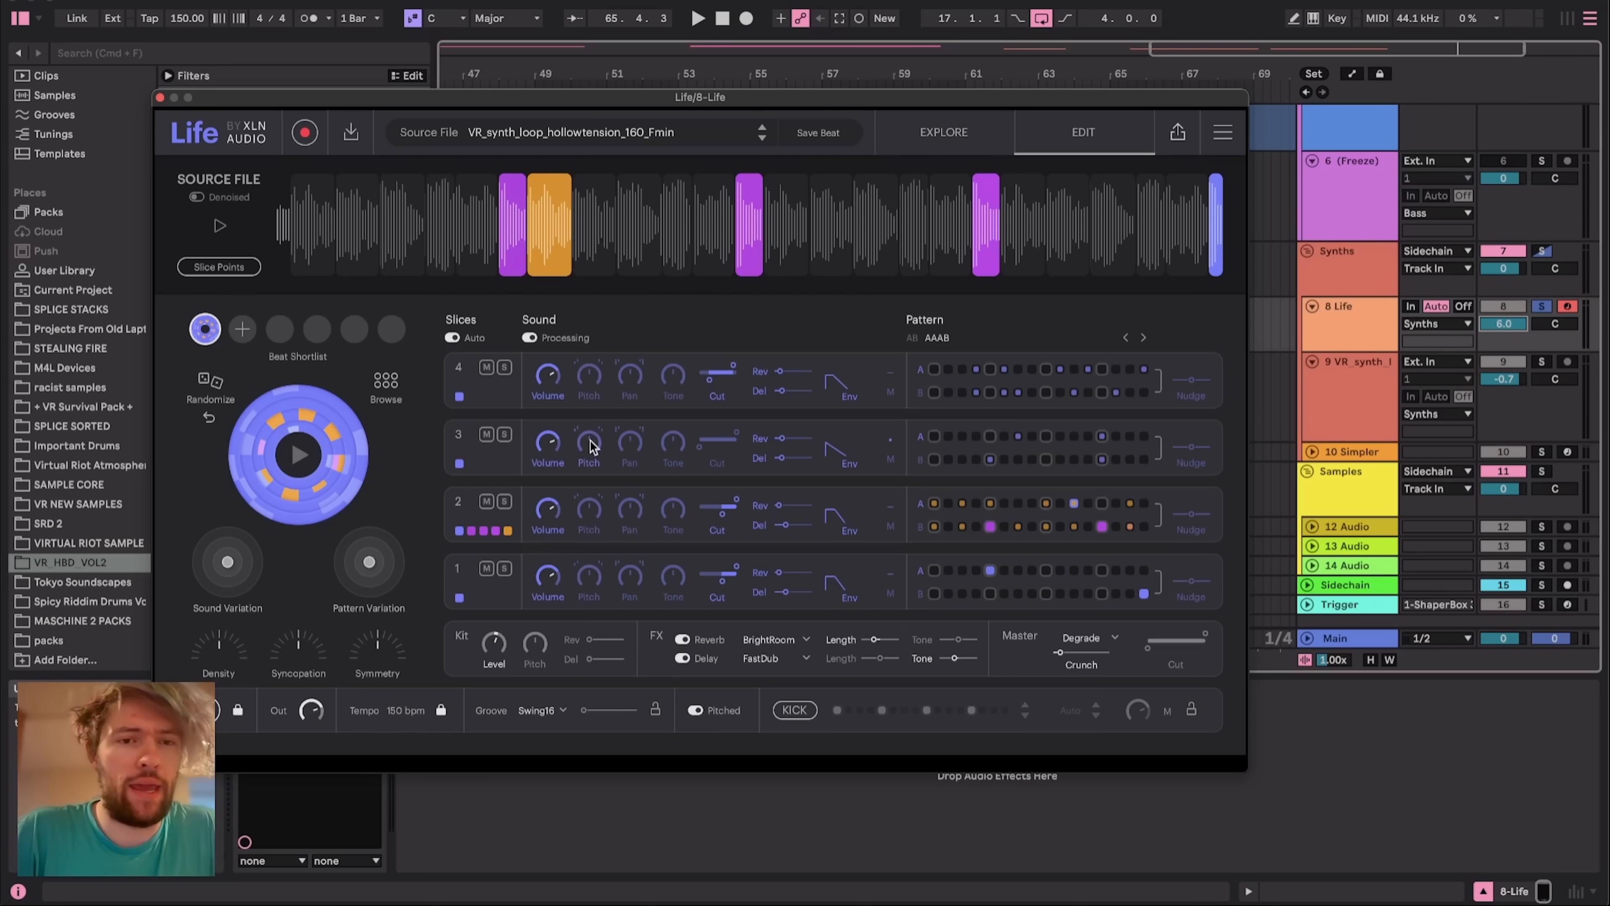
{"action": "left_click_drag", "start_coordinate": [589, 446], "coordinate": [606, 369]}
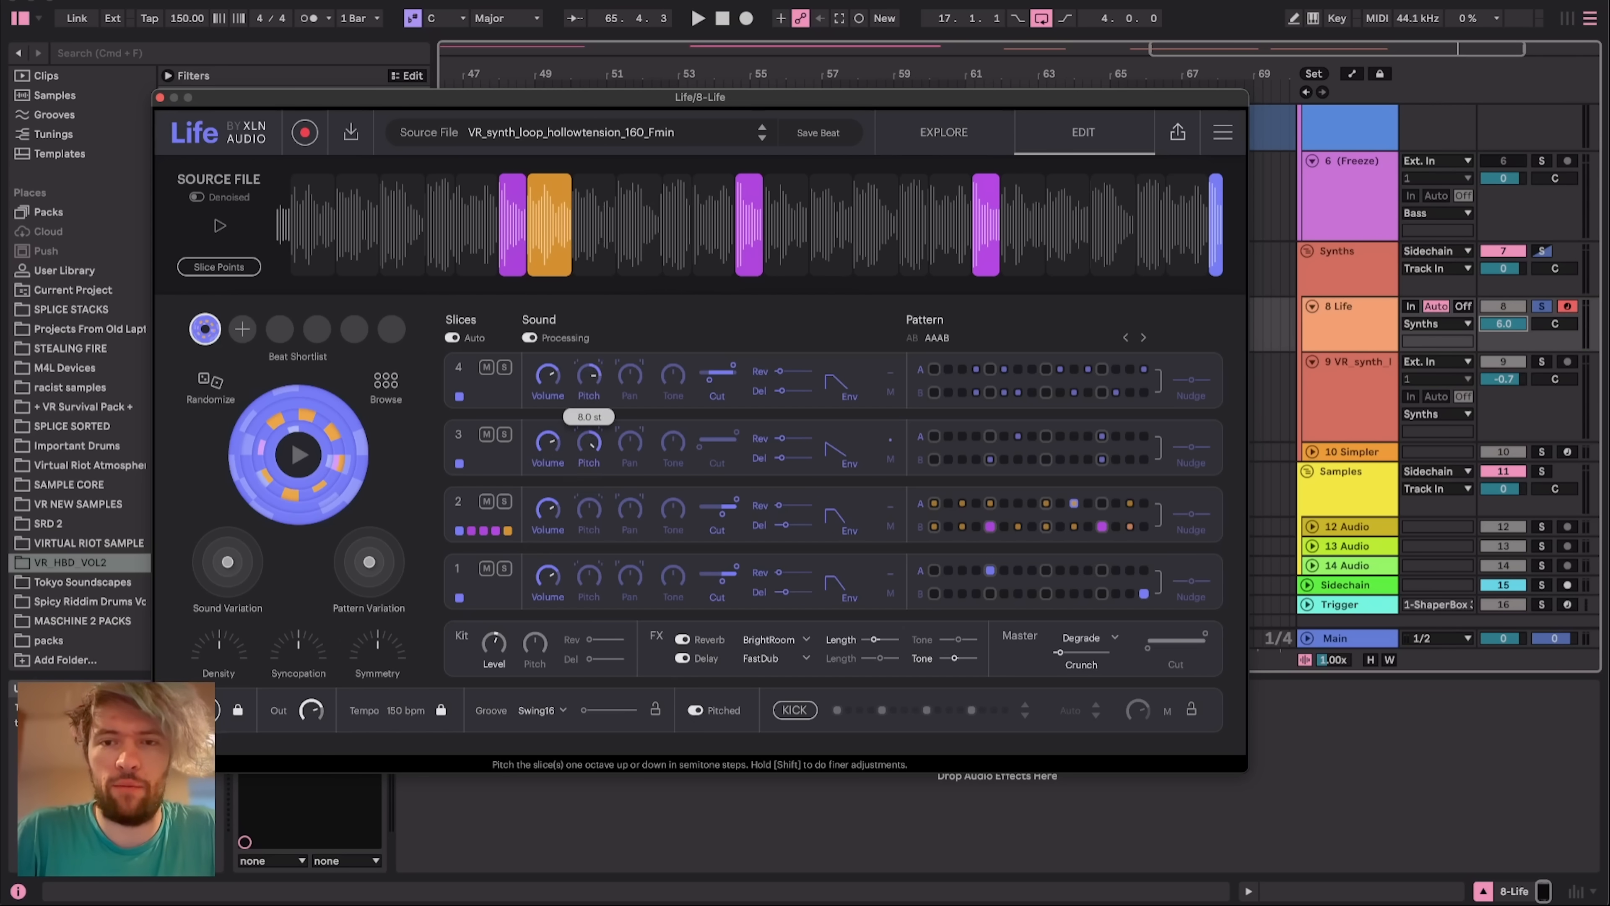
{"action": "key", "text": "space"}
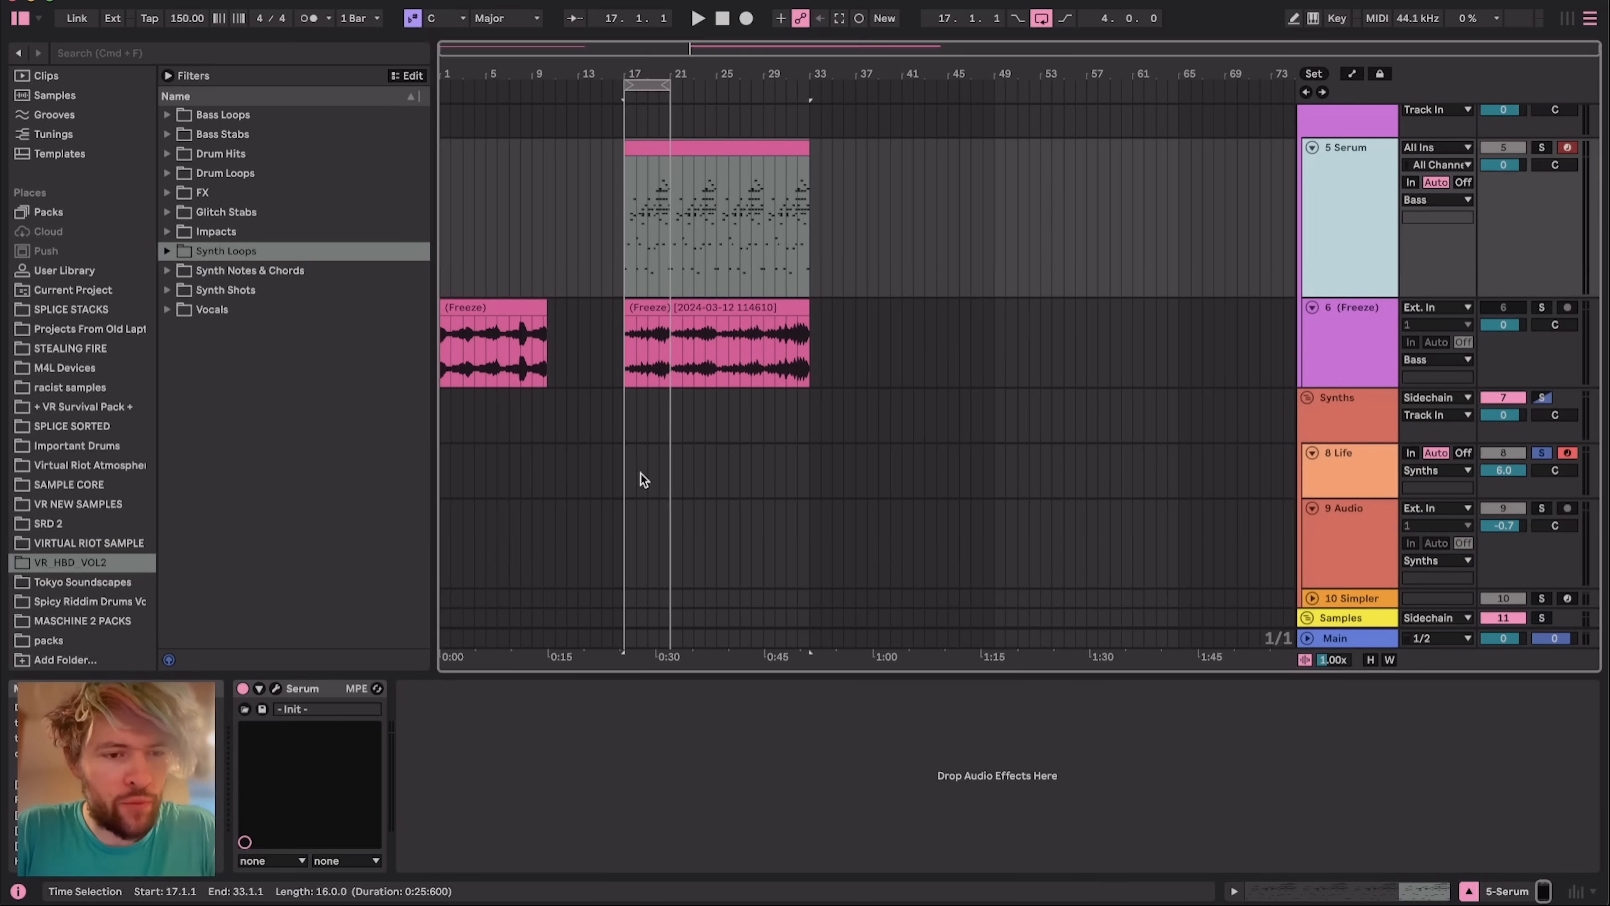
Unfreeze the 5 Serum track
{"action": "scroll", "coordinate": [641, 471], "scroll_direction": "up", "scroll_amount": 3}
{"action": "scroll", "coordinate": [605, 338], "scroll_direction": "up", "scroll_amount": 5}
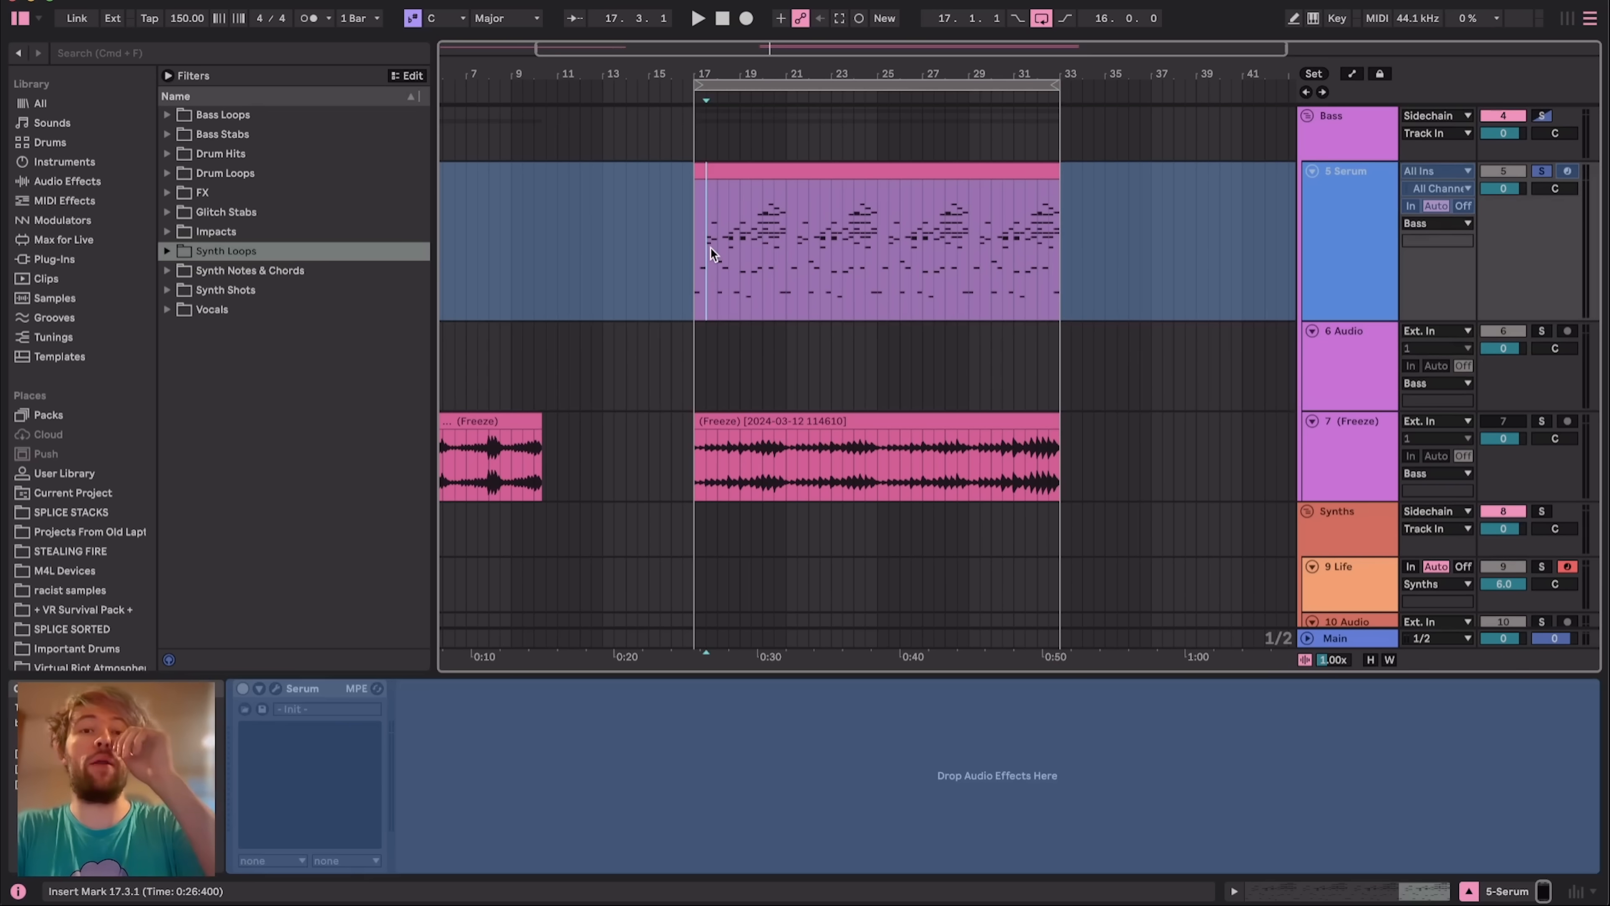
{"action": "right_click", "coordinate": [1333, 237]}
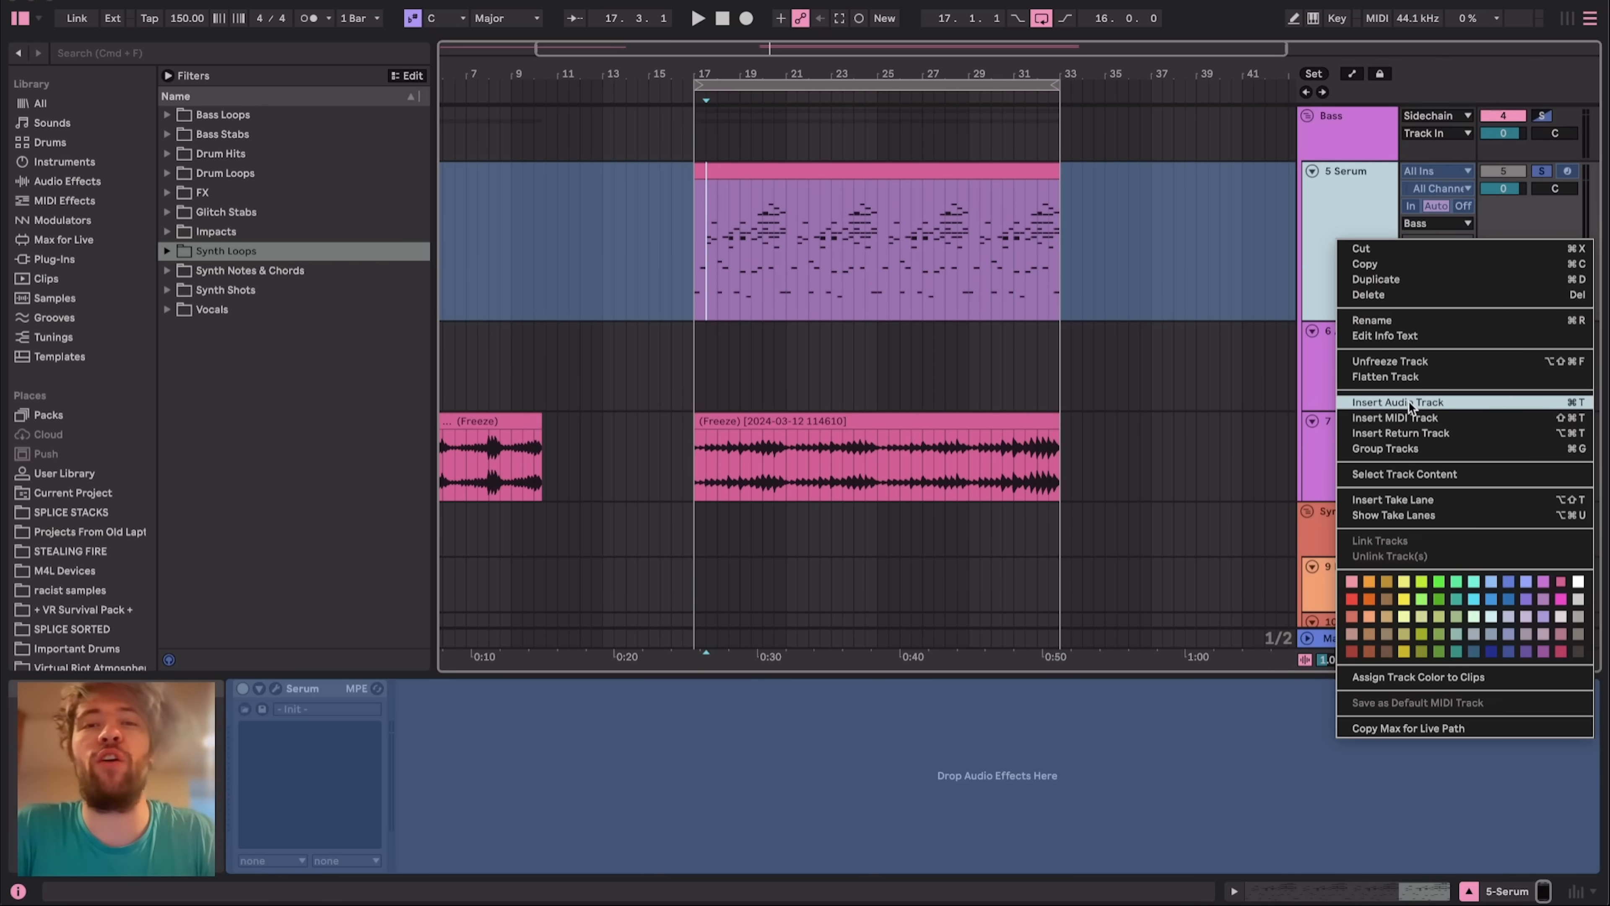
{"action": "left_click", "coordinate": [1423, 361]}
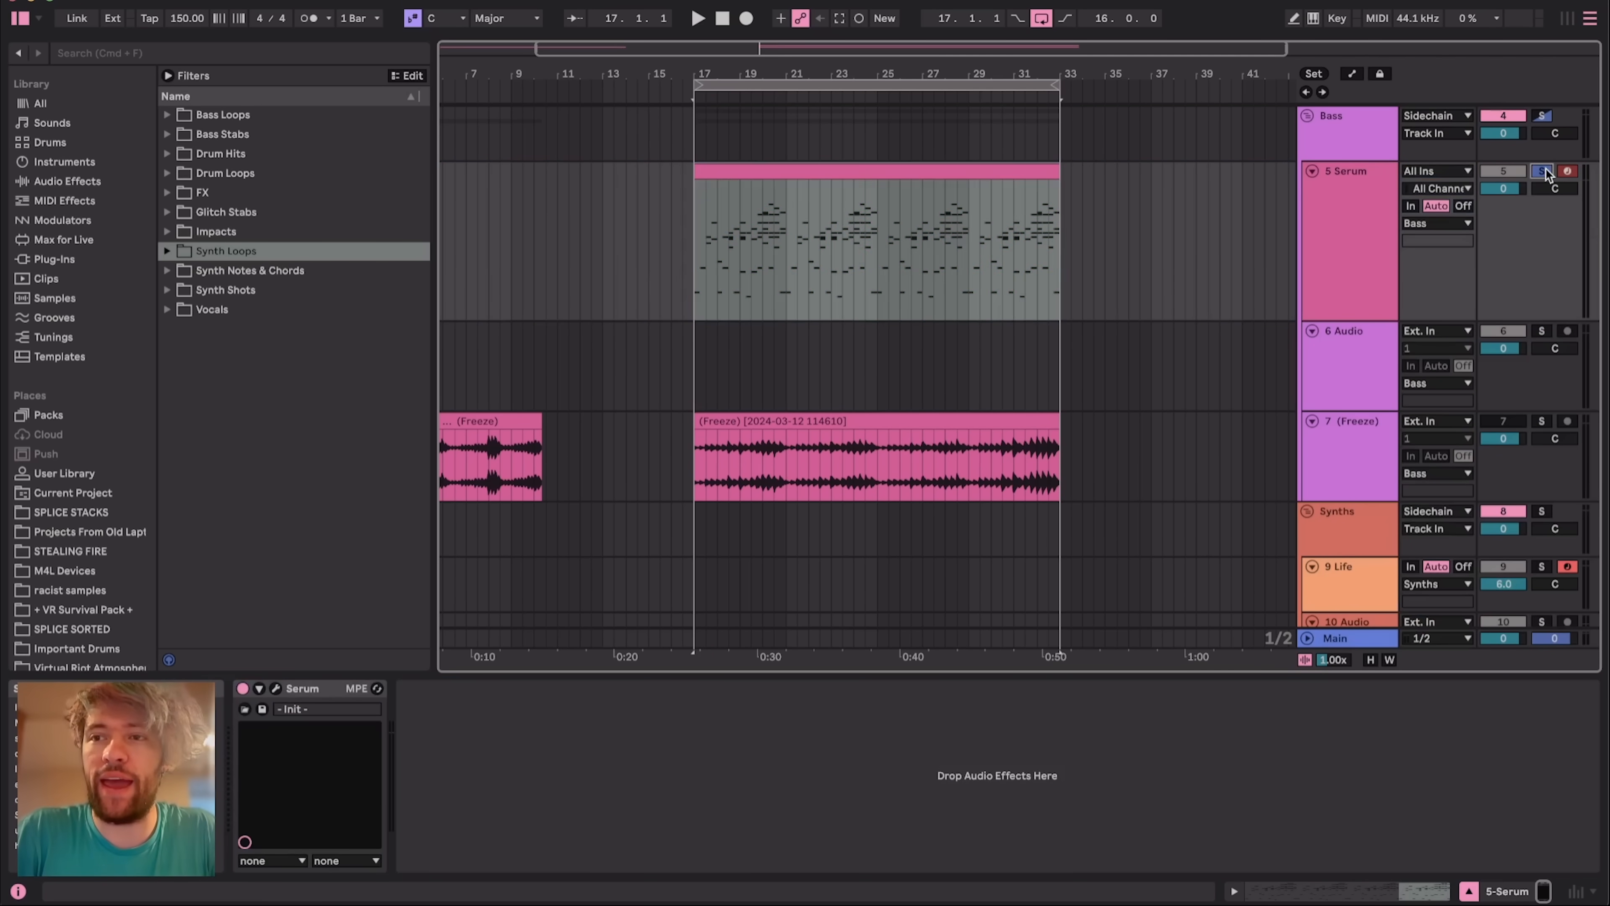
Open the Serum instrument on track 5 to examine its oscillator and envelope settings, and close it again
{"action": "left_click", "coordinate": [859, 169]}
{"action": "left_click", "coordinate": [275, 689]}
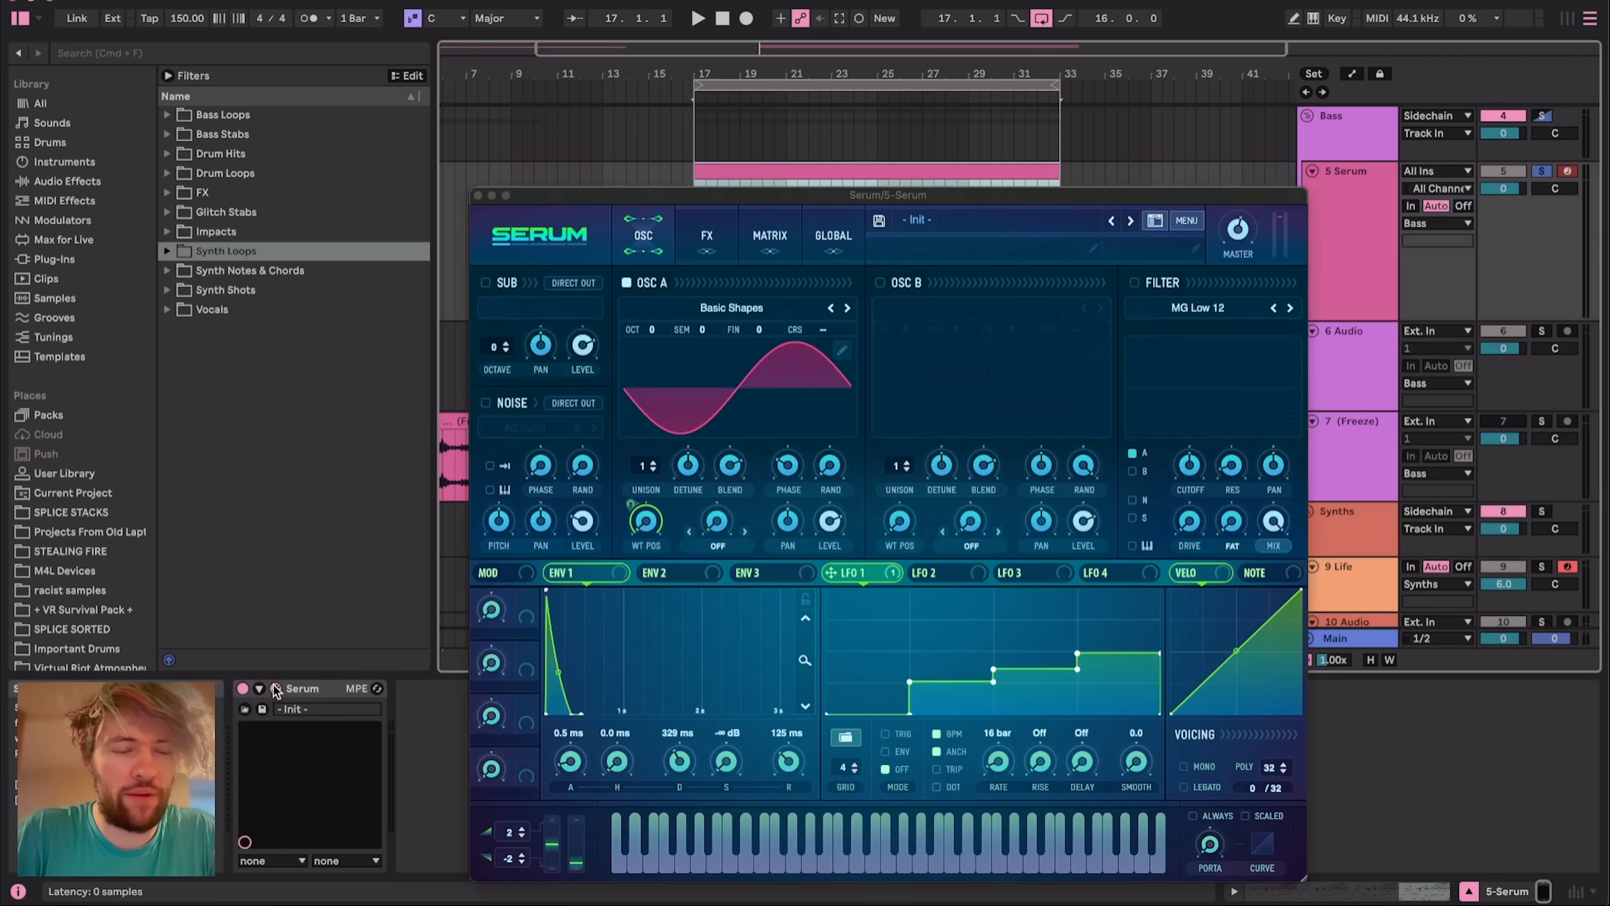
{"action": "left_click", "coordinate": [760, 385]}
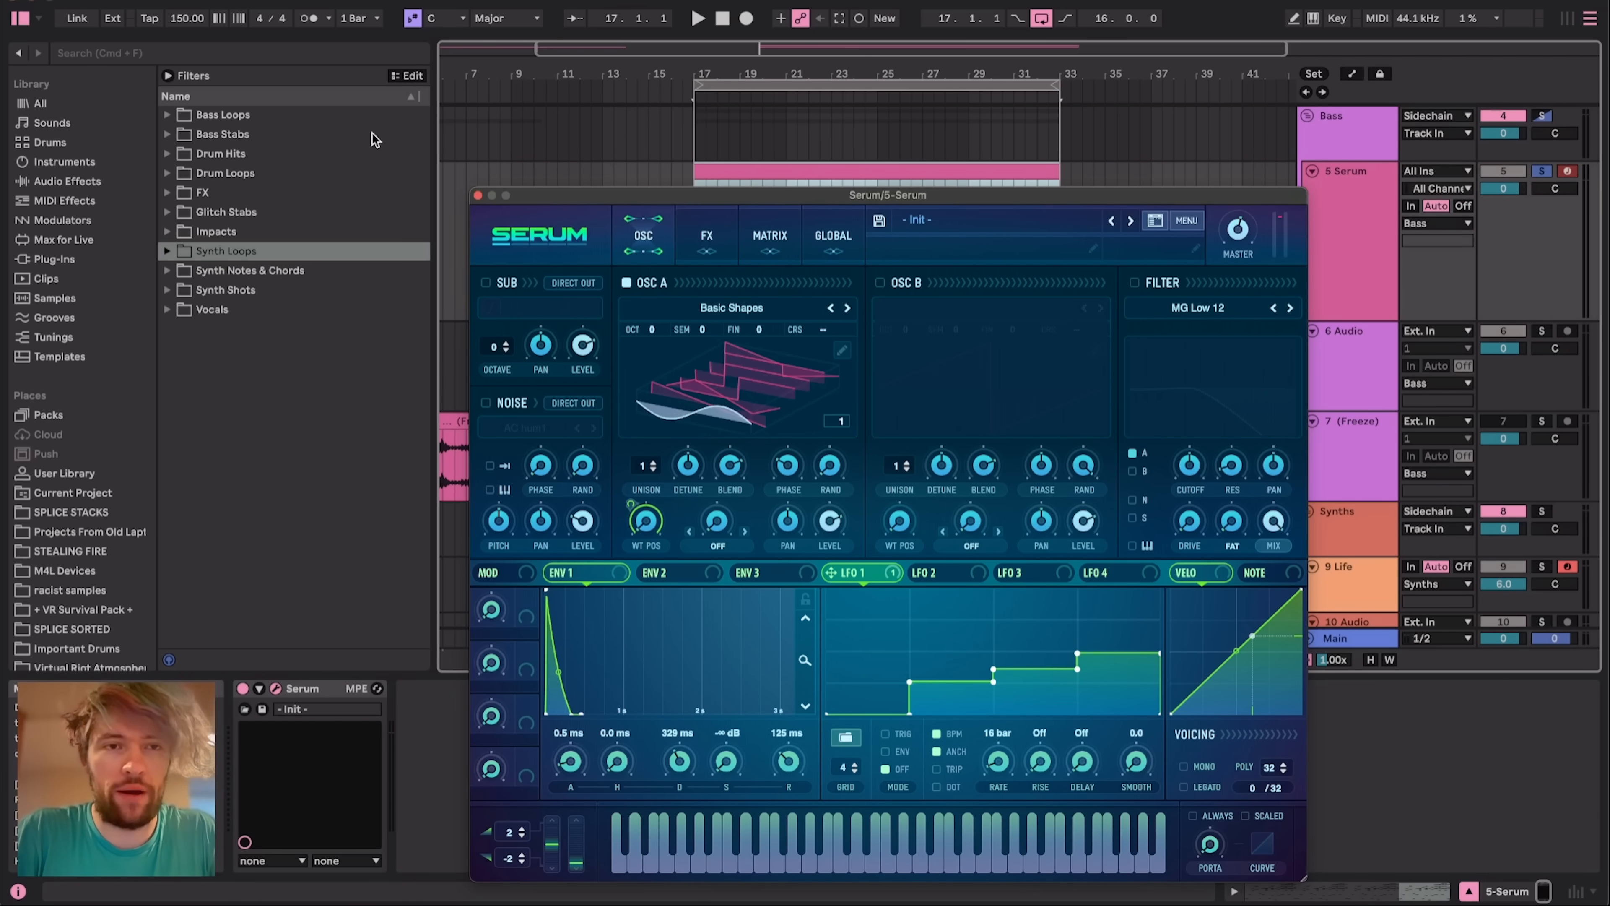
{"action": "left_click", "coordinate": [478, 194]}
Open the Serum track's MIDI clip starting at bar 17 to examine its notes
{"action": "left_click_drag", "start_coordinate": [690, 204], "coordinate": [1058, 191]}
{"action": "scroll", "coordinate": [764, 217], "scroll_direction": "up", "scroll_amount": 3}
{"action": "scroll", "coordinate": [764, 216], "scroll_direction": "down", "scroll_amount": 3}
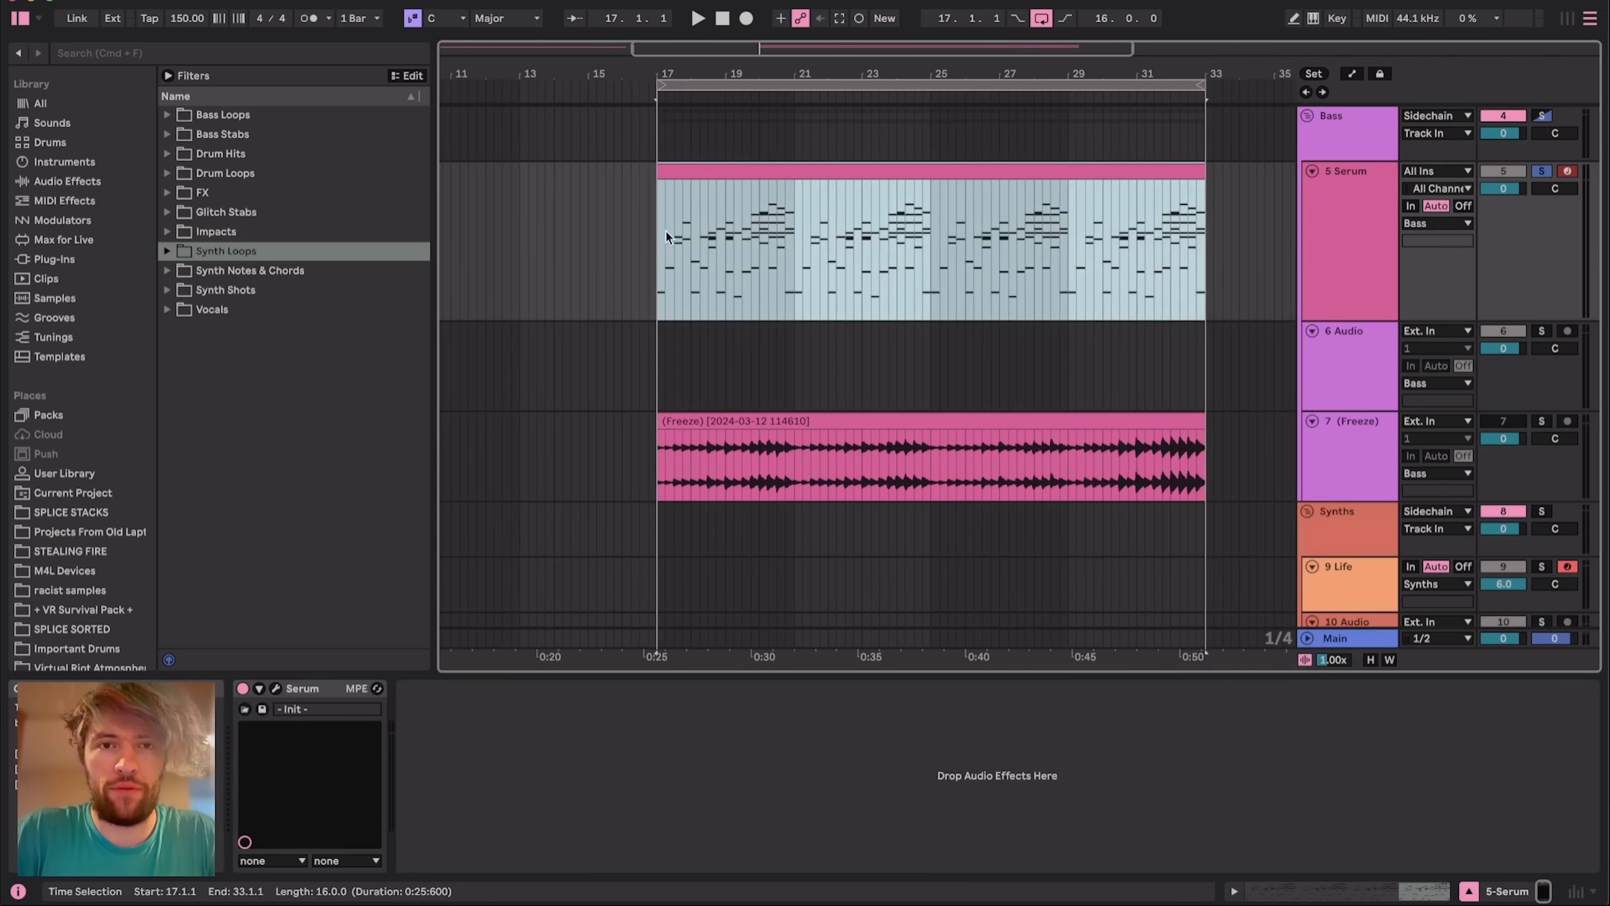
{"action": "left_click", "coordinate": [802, 222]}
{"action": "double_click", "coordinate": [686, 168]}
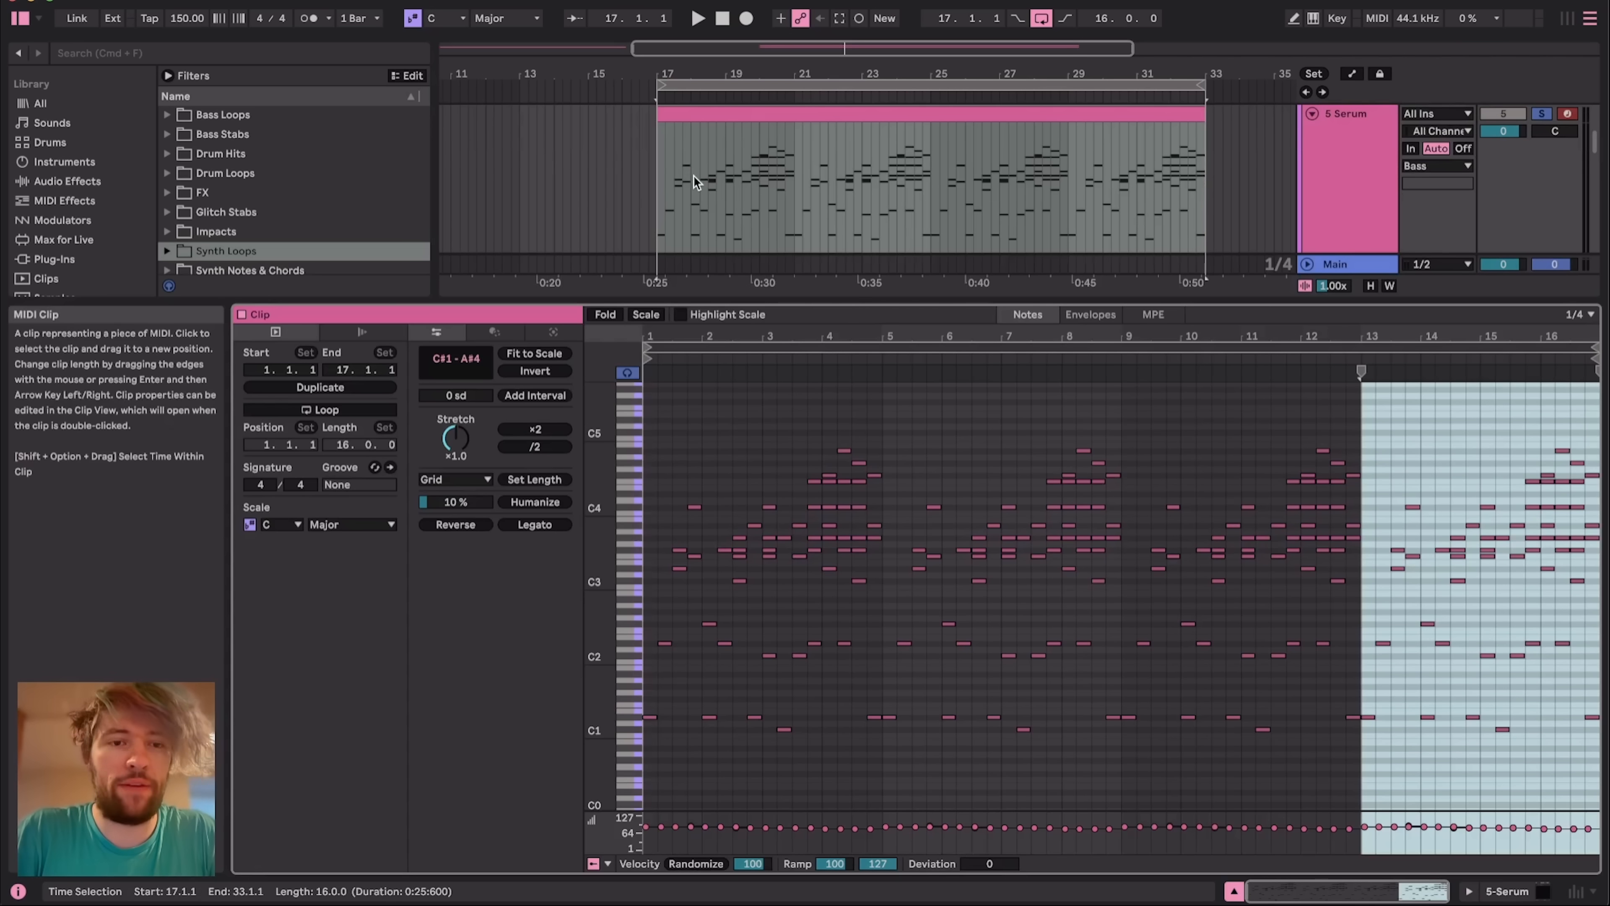
Play the soloed Serum track from bar 17 and listen to the synth pattern
{"action": "left_click", "coordinate": [1543, 114]}
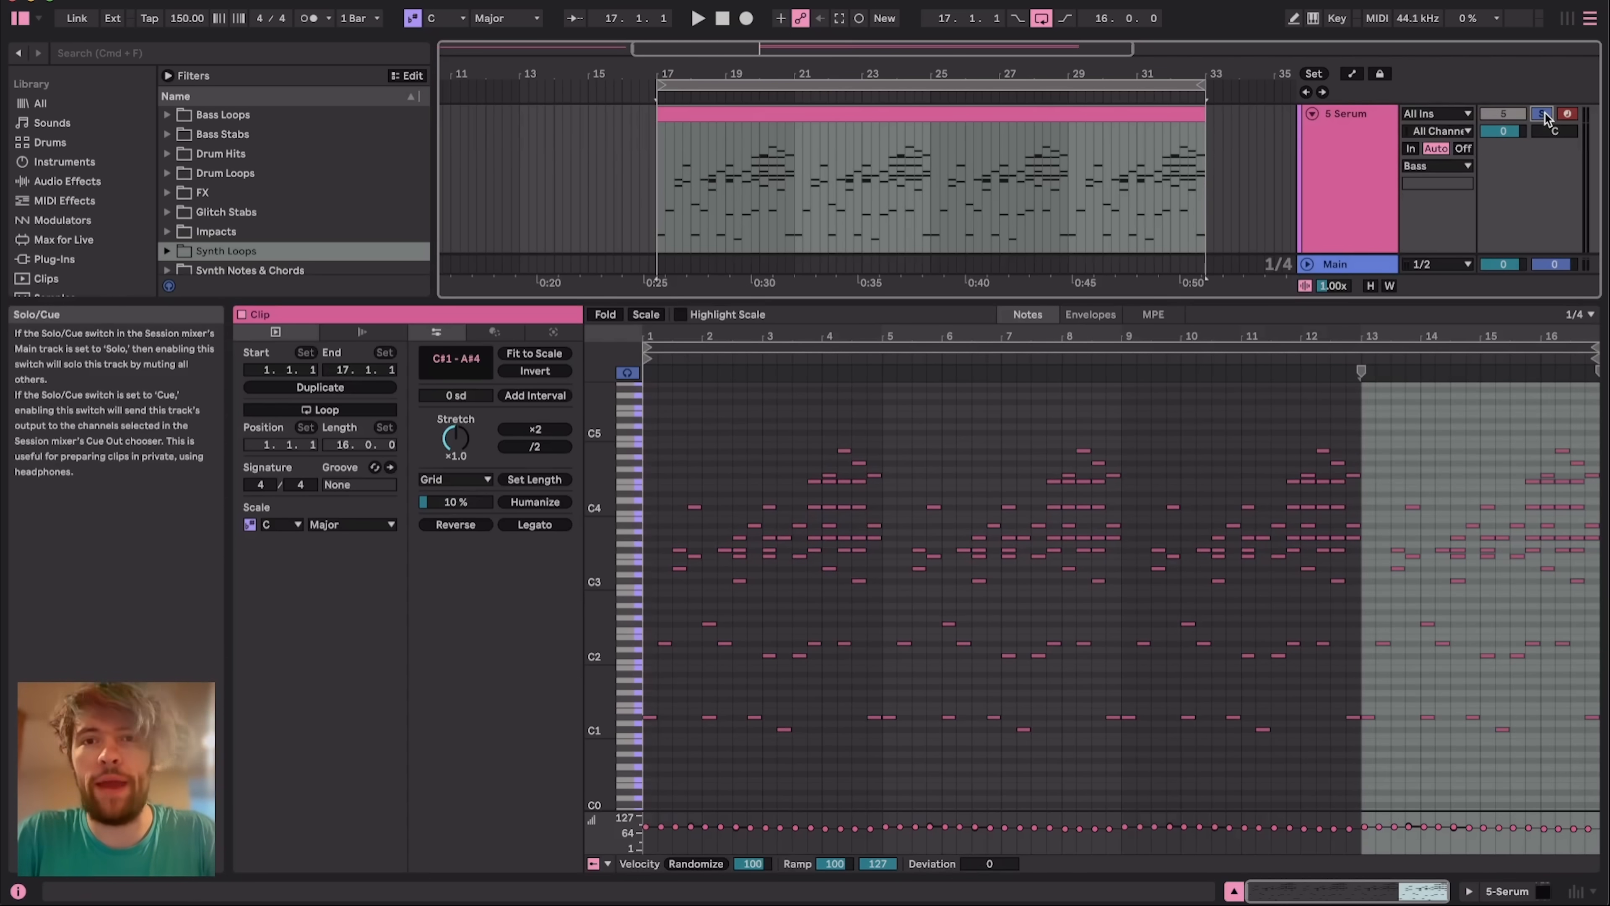
{"action": "key", "text": "space"}
{"action": "left_click", "coordinate": [1508, 890]}
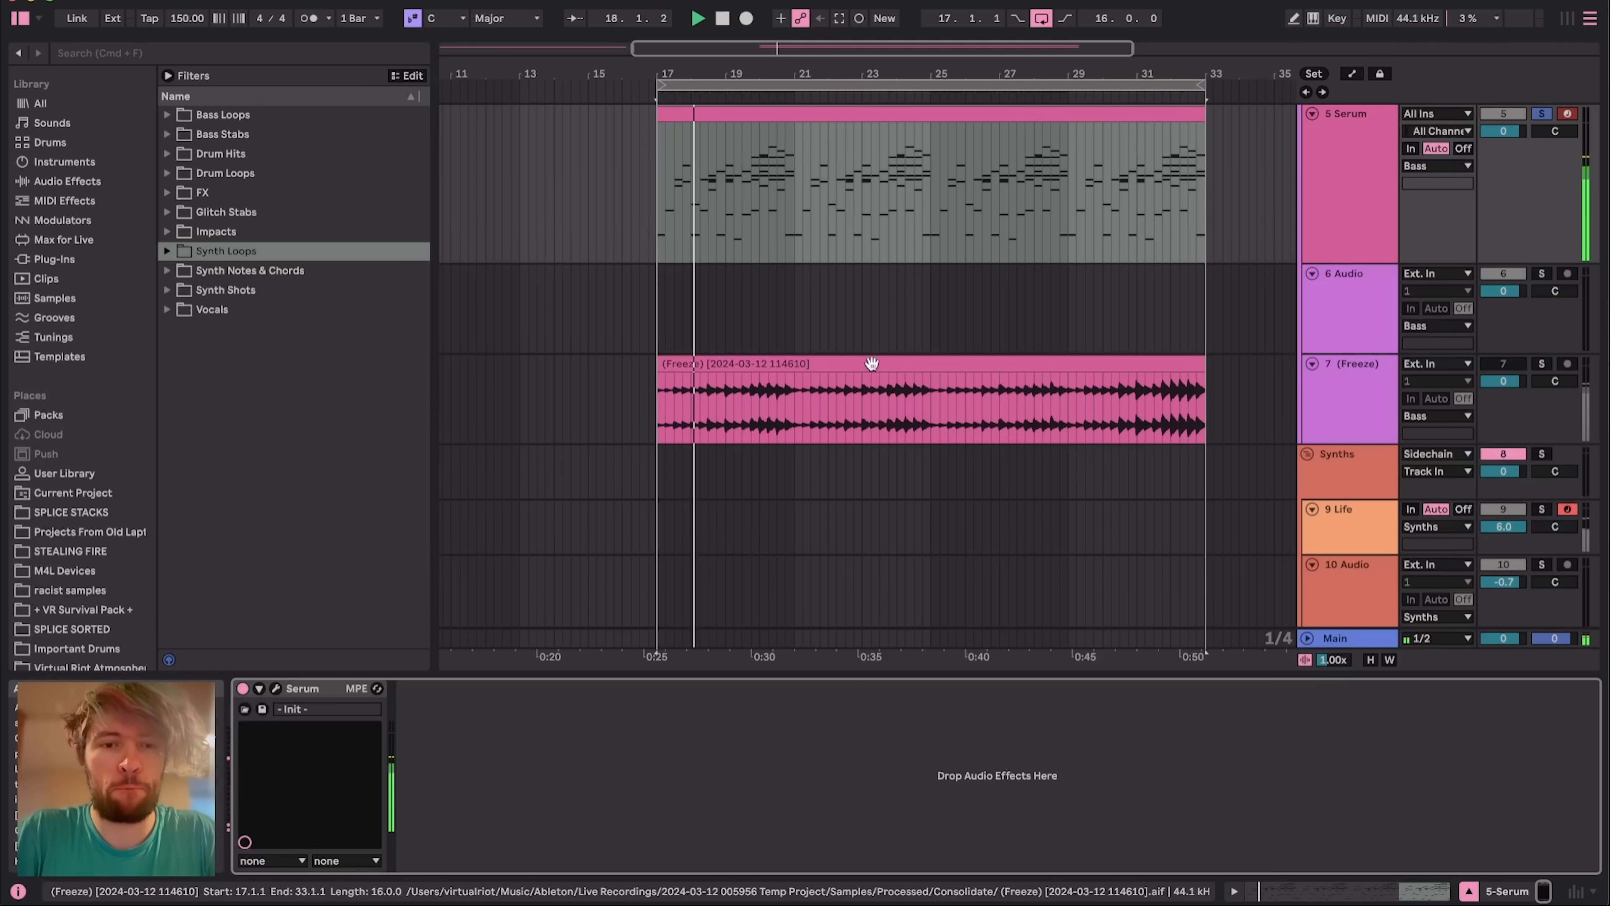
{"action": "scroll", "coordinate": [828, 357], "scroll_direction": "up", "scroll_amount": 3}
{"action": "scroll", "coordinate": [829, 358], "scroll_direction": "down", "scroll_amount": 3}
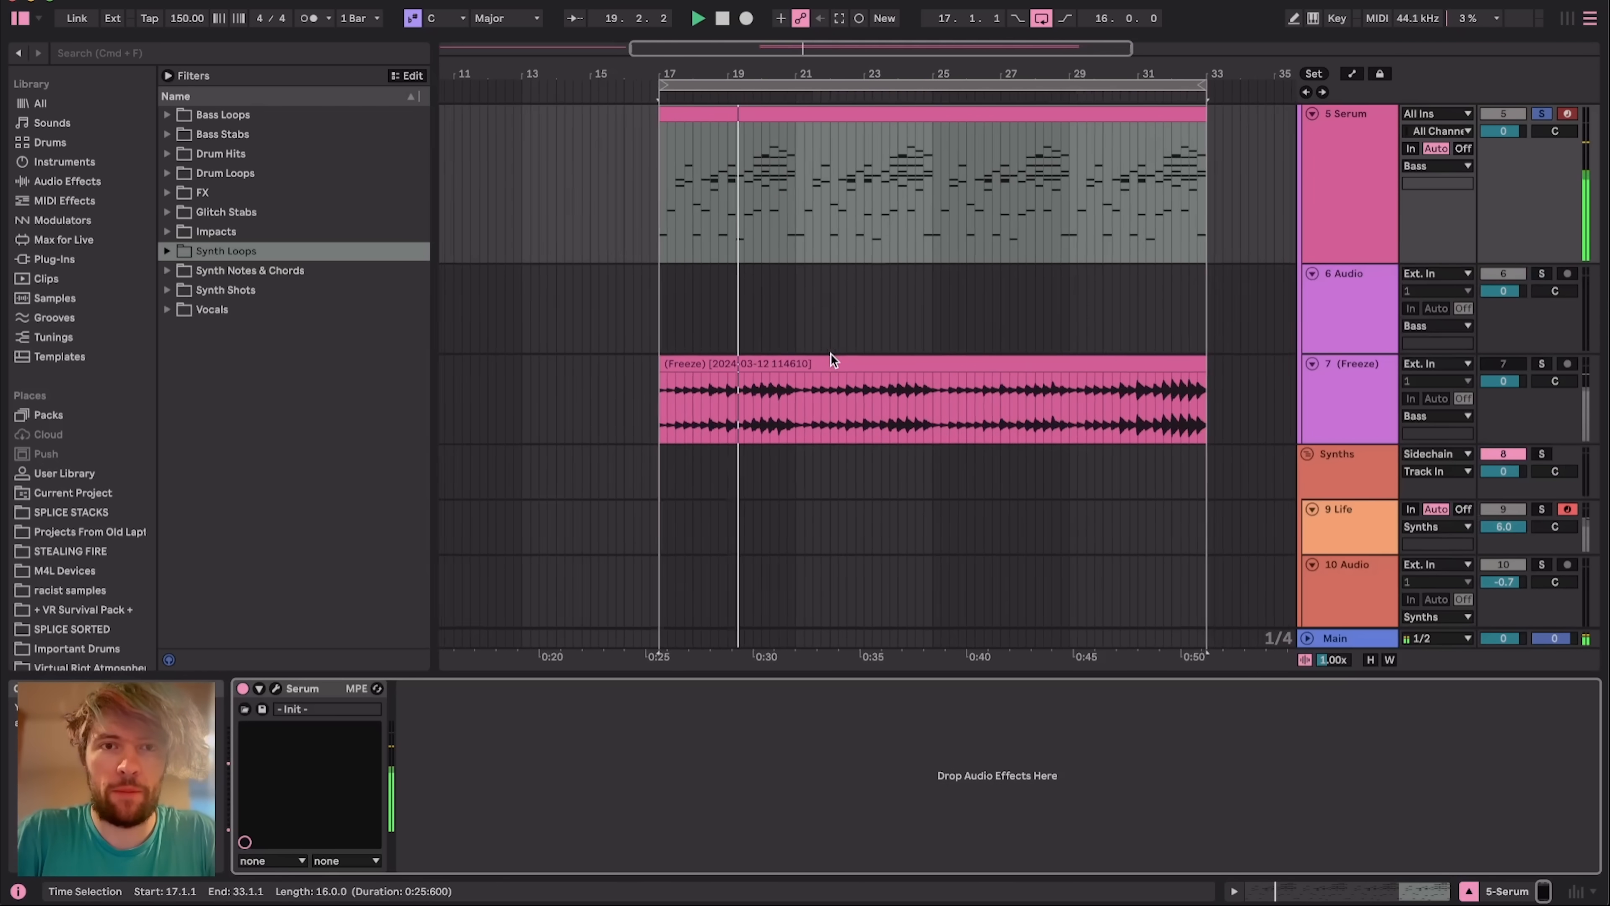
{"action": "scroll", "coordinate": [830, 353], "scroll_direction": "down", "scroll_amount": 4}
{"action": "scroll", "coordinate": [837, 358], "scroll_direction": "up", "scroll_amount": 1}
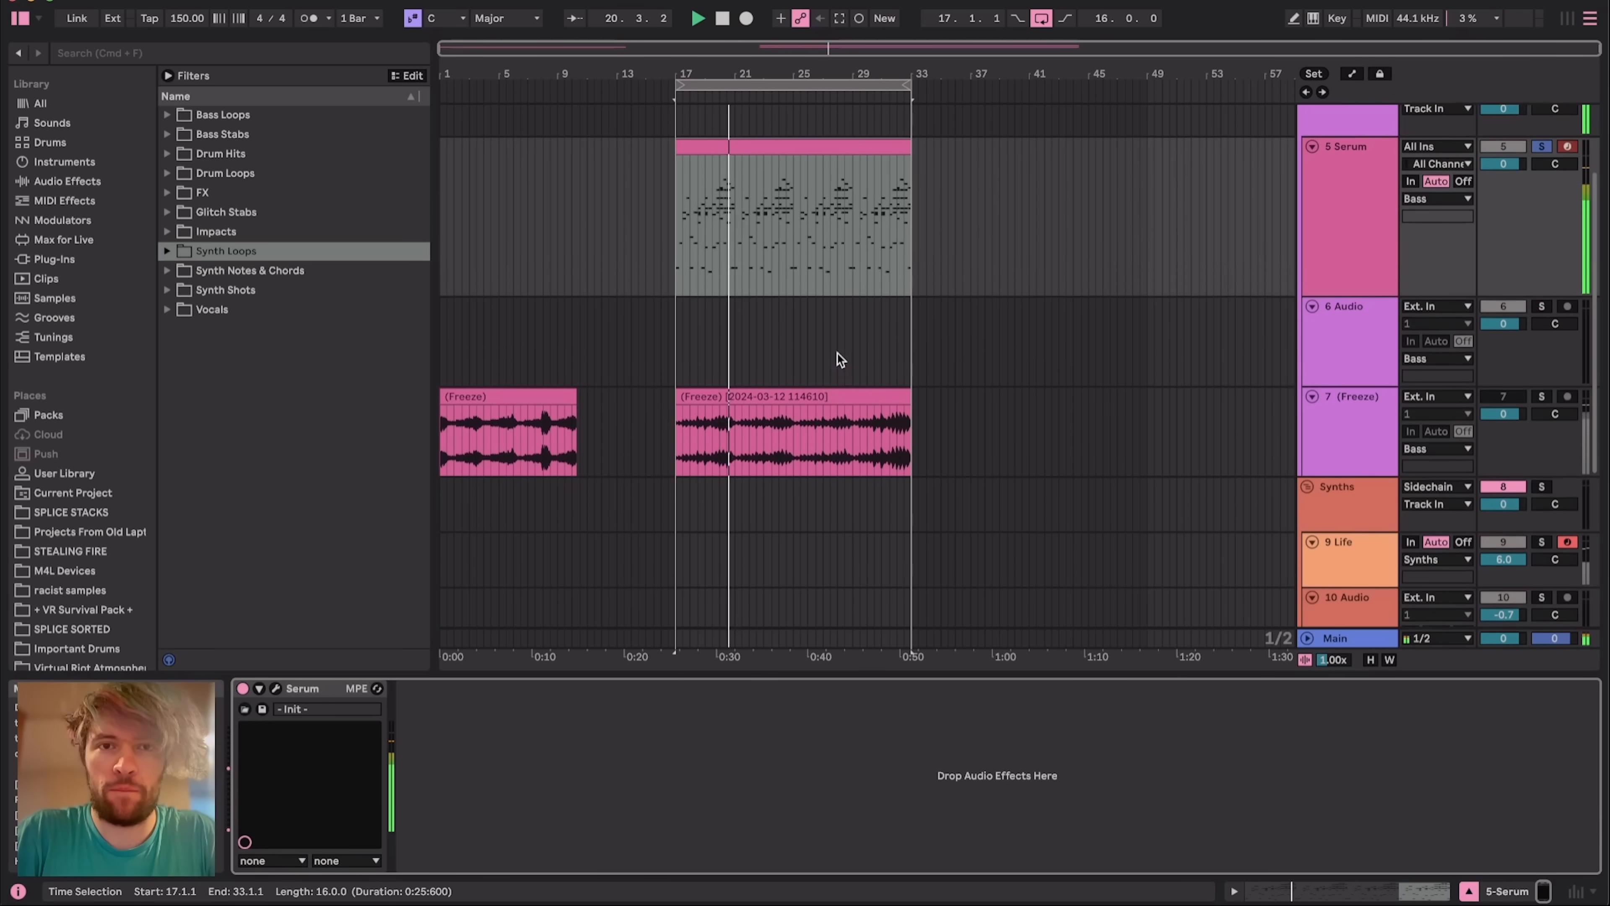
{"action": "scroll", "coordinate": [791, 333], "scroll_direction": "up", "scroll_amount": 3}
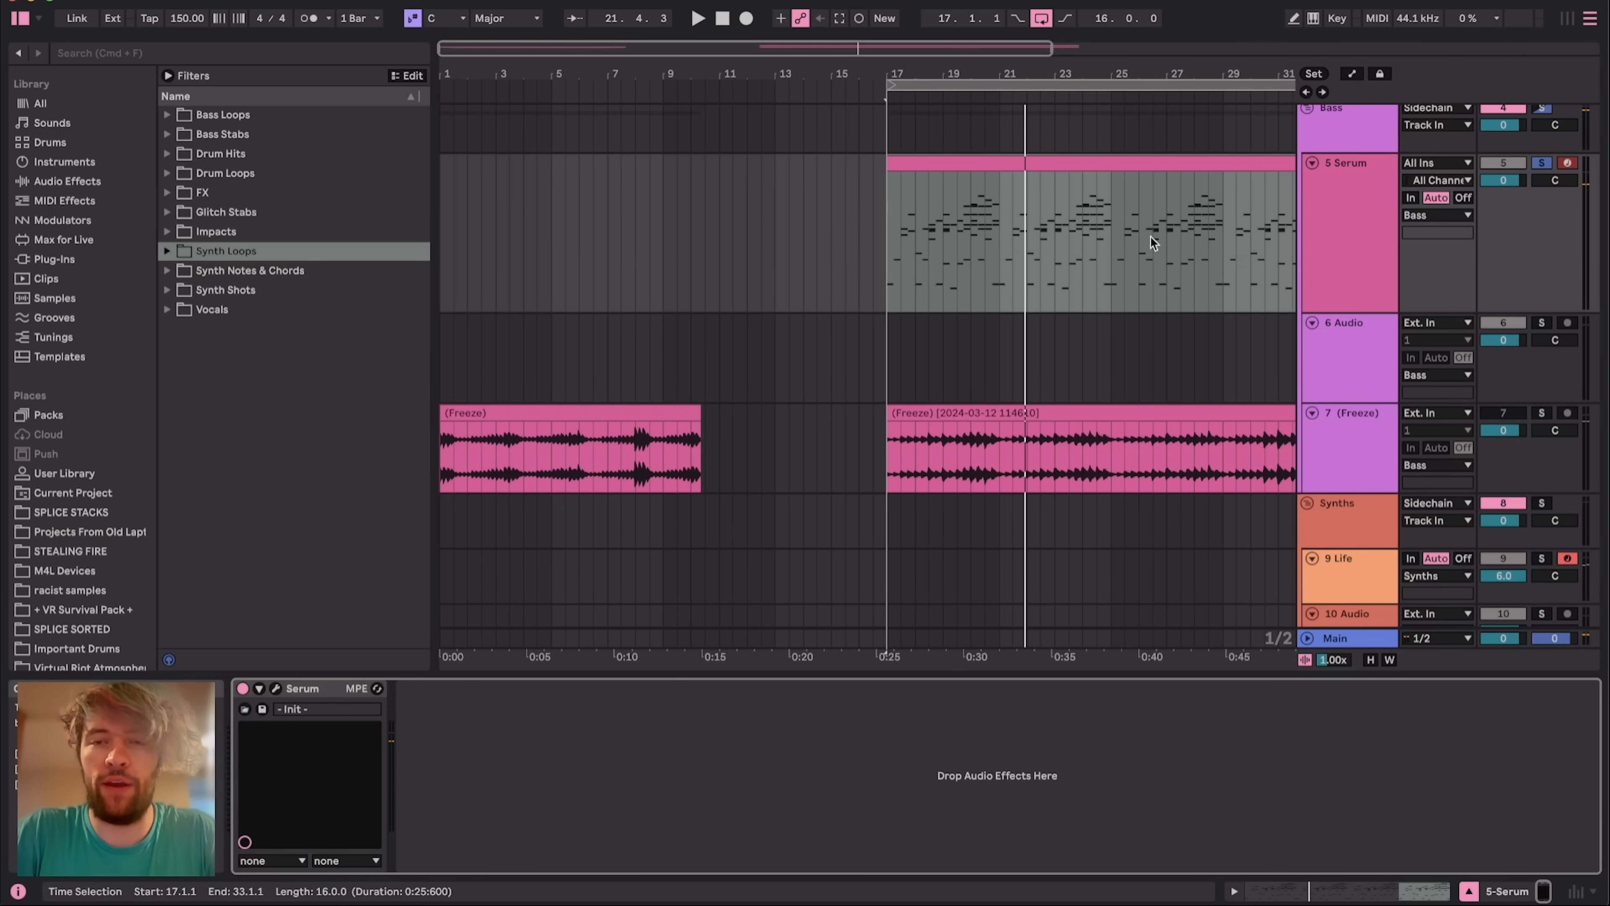
Move the Serum MIDI clip to start at bar 1 and shift the loop range to bars 1–17
{"action": "left_click", "coordinate": [1114, 166]}
{"action": "left_click_drag", "start_coordinate": [1115, 166], "coordinate": [596, 184]}
{"action": "left_click_drag", "start_coordinate": [917, 83], "coordinate": [470, 82]}
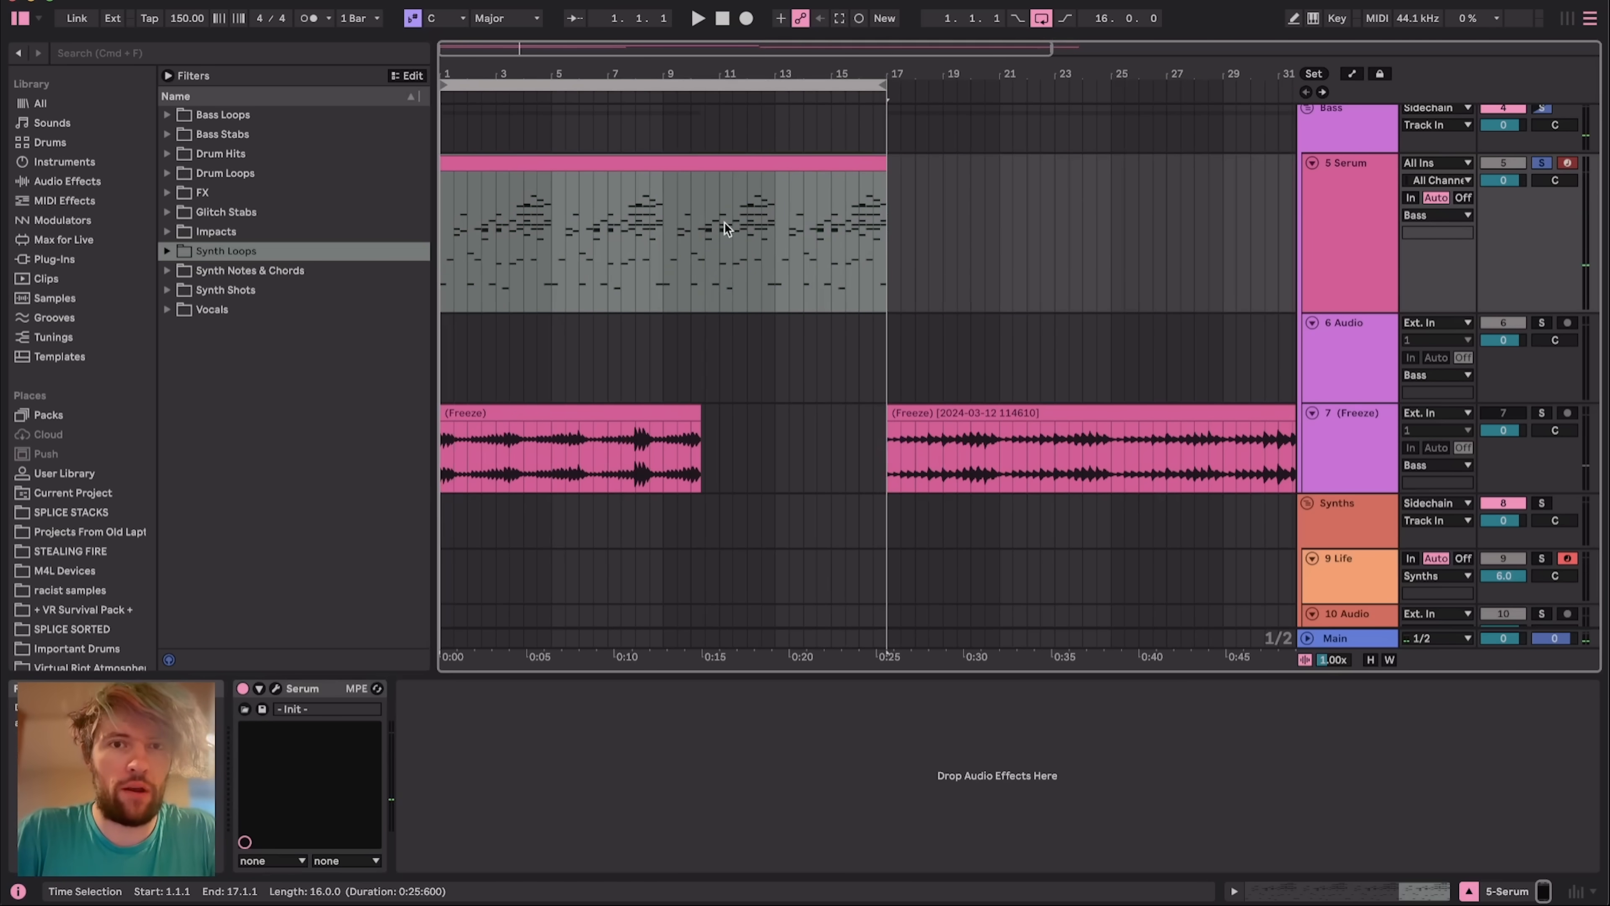
{"action": "key", "text": "plus"}
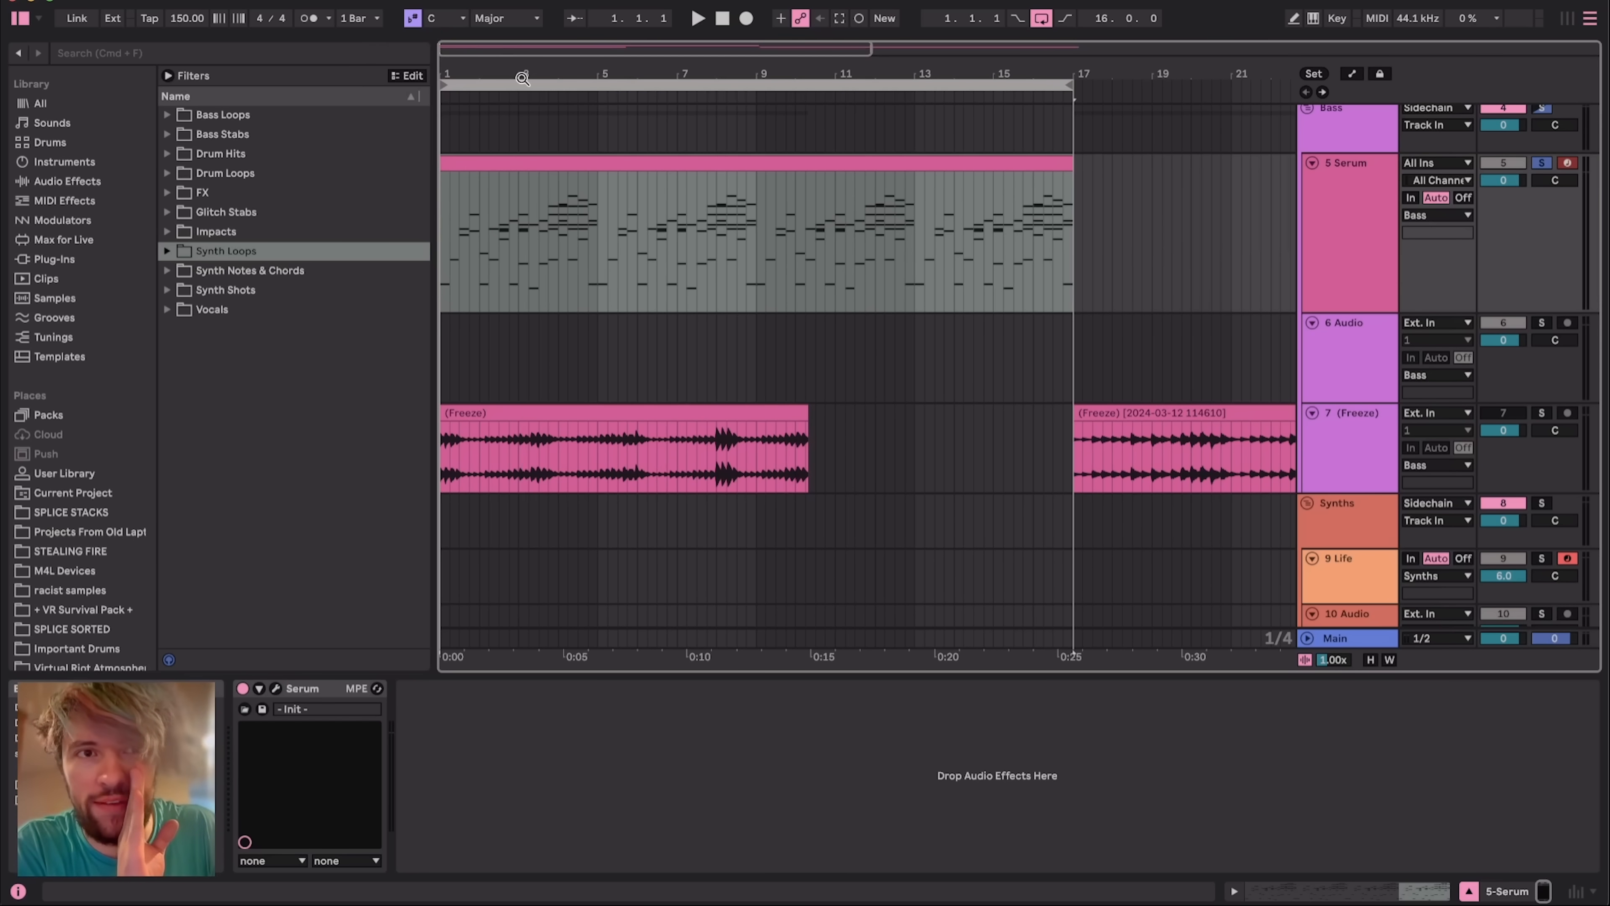
Raise the project tempo to 256 BPM and play the Serum track
{"action": "left_click_drag", "start_coordinate": [186, 18], "coordinate": [186, 2]}
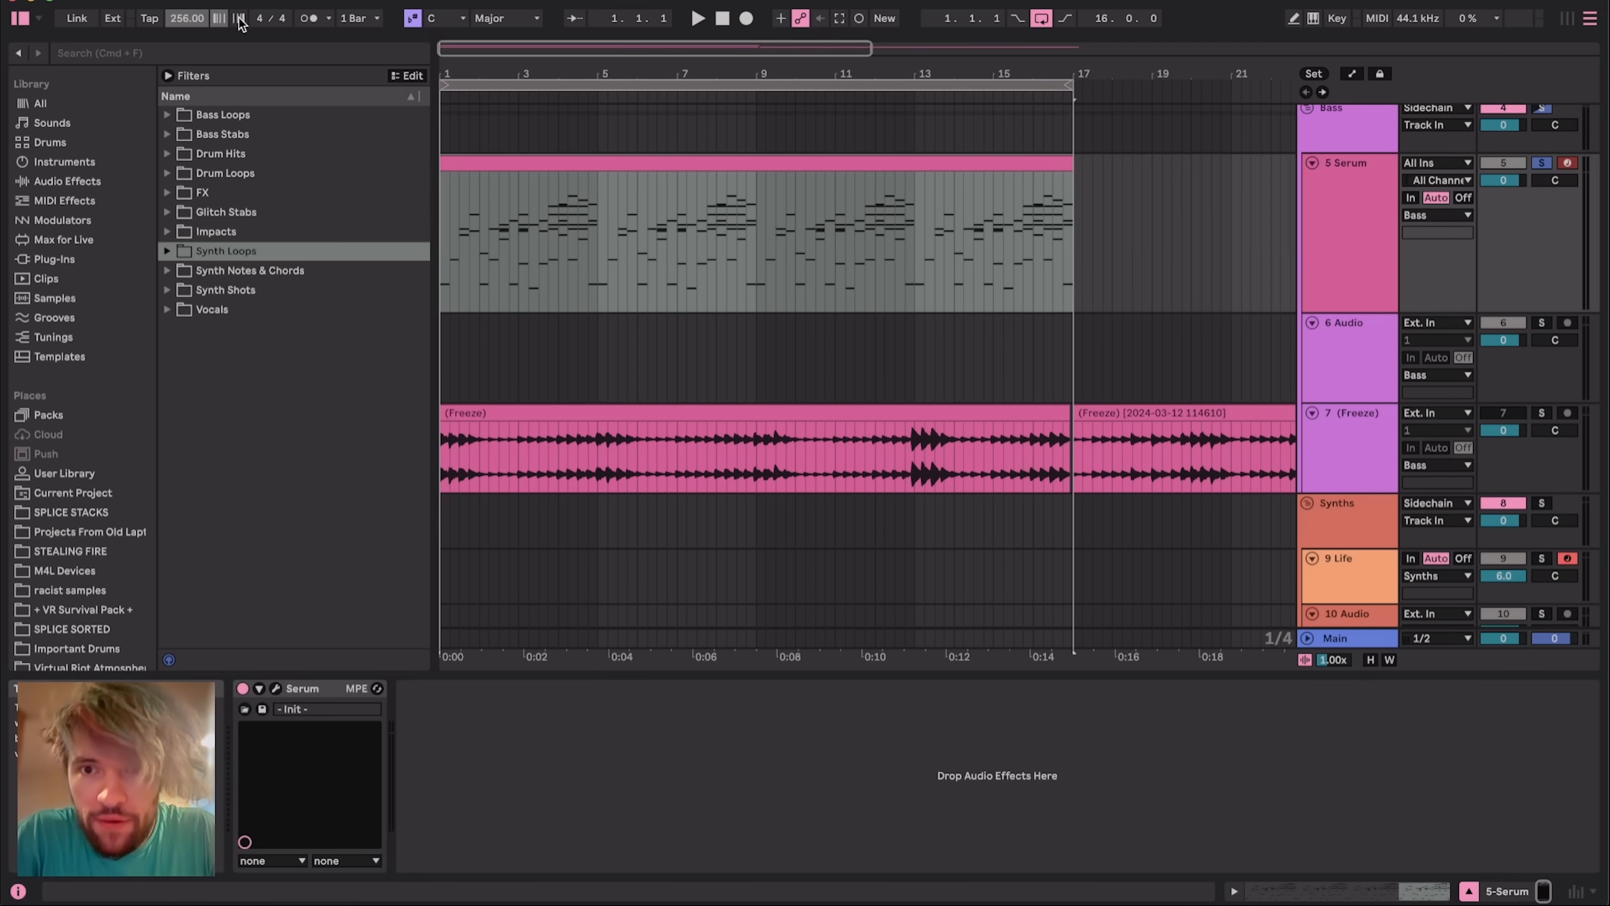
{"action": "left_click", "coordinate": [1329, 155]}
{"action": "key", "text": "space"}
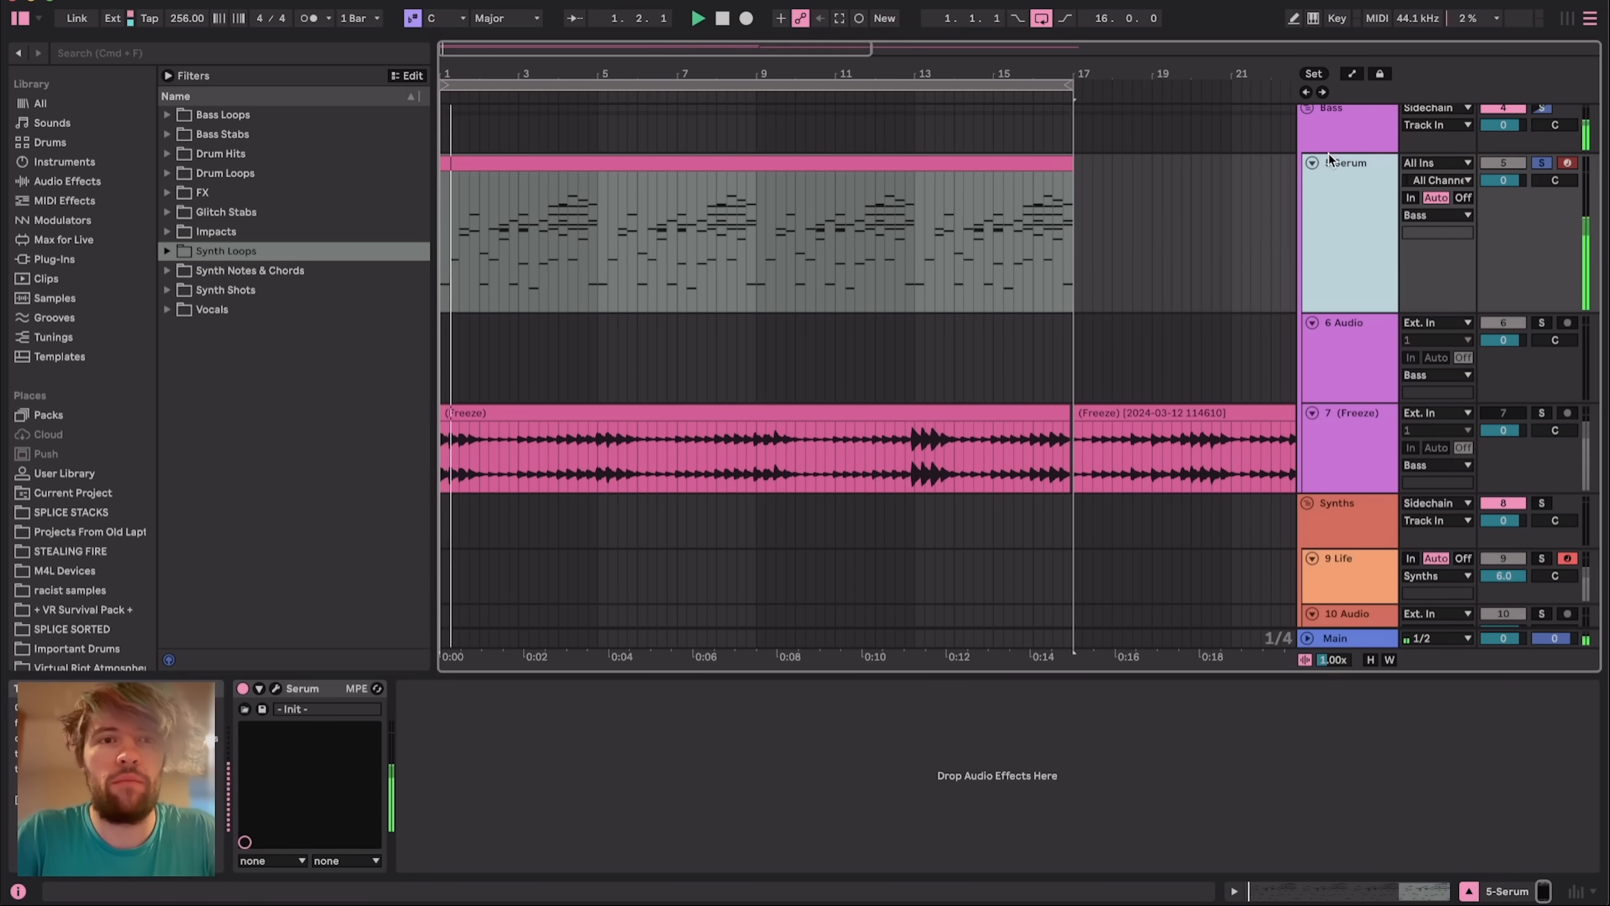
Freeze the 5 Serum track and copy its frozen clip to audio track 6 at bar 1
{"action": "right_click", "coordinate": [1349, 207]}
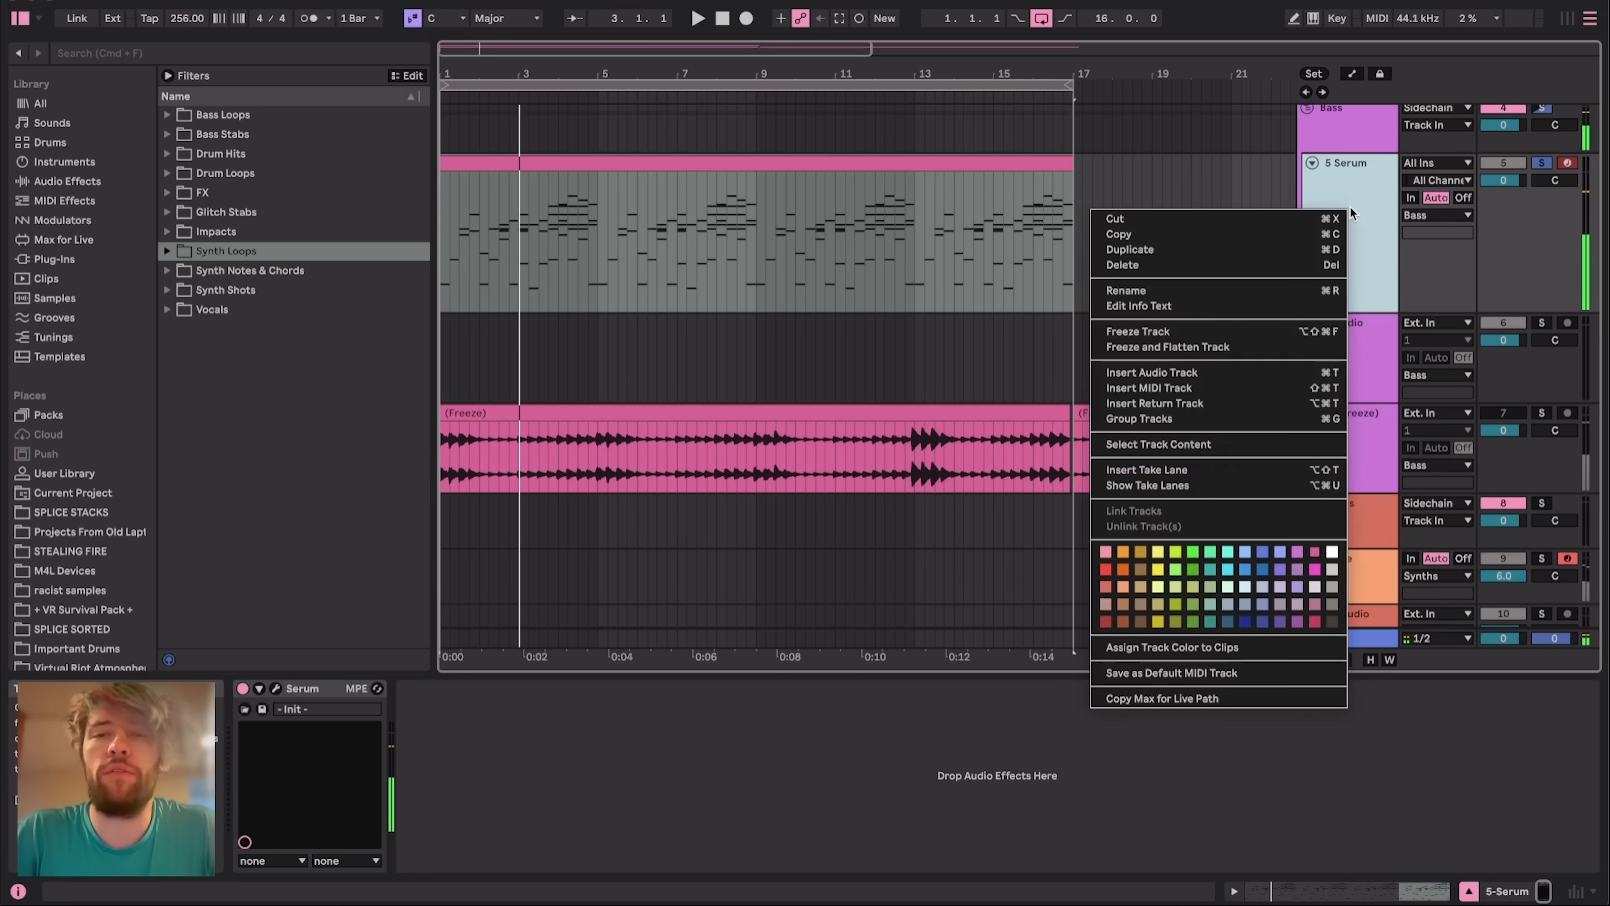
{"action": "left_click", "coordinate": [1204, 331]}
{"action": "left_click_drag", "start_coordinate": [719, 166], "coordinate": [677, 361]}
Open Life on track 9 and import the frozen Serum audio clip from track 6 at its full length
{"action": "left_click", "coordinate": [1377, 571]}
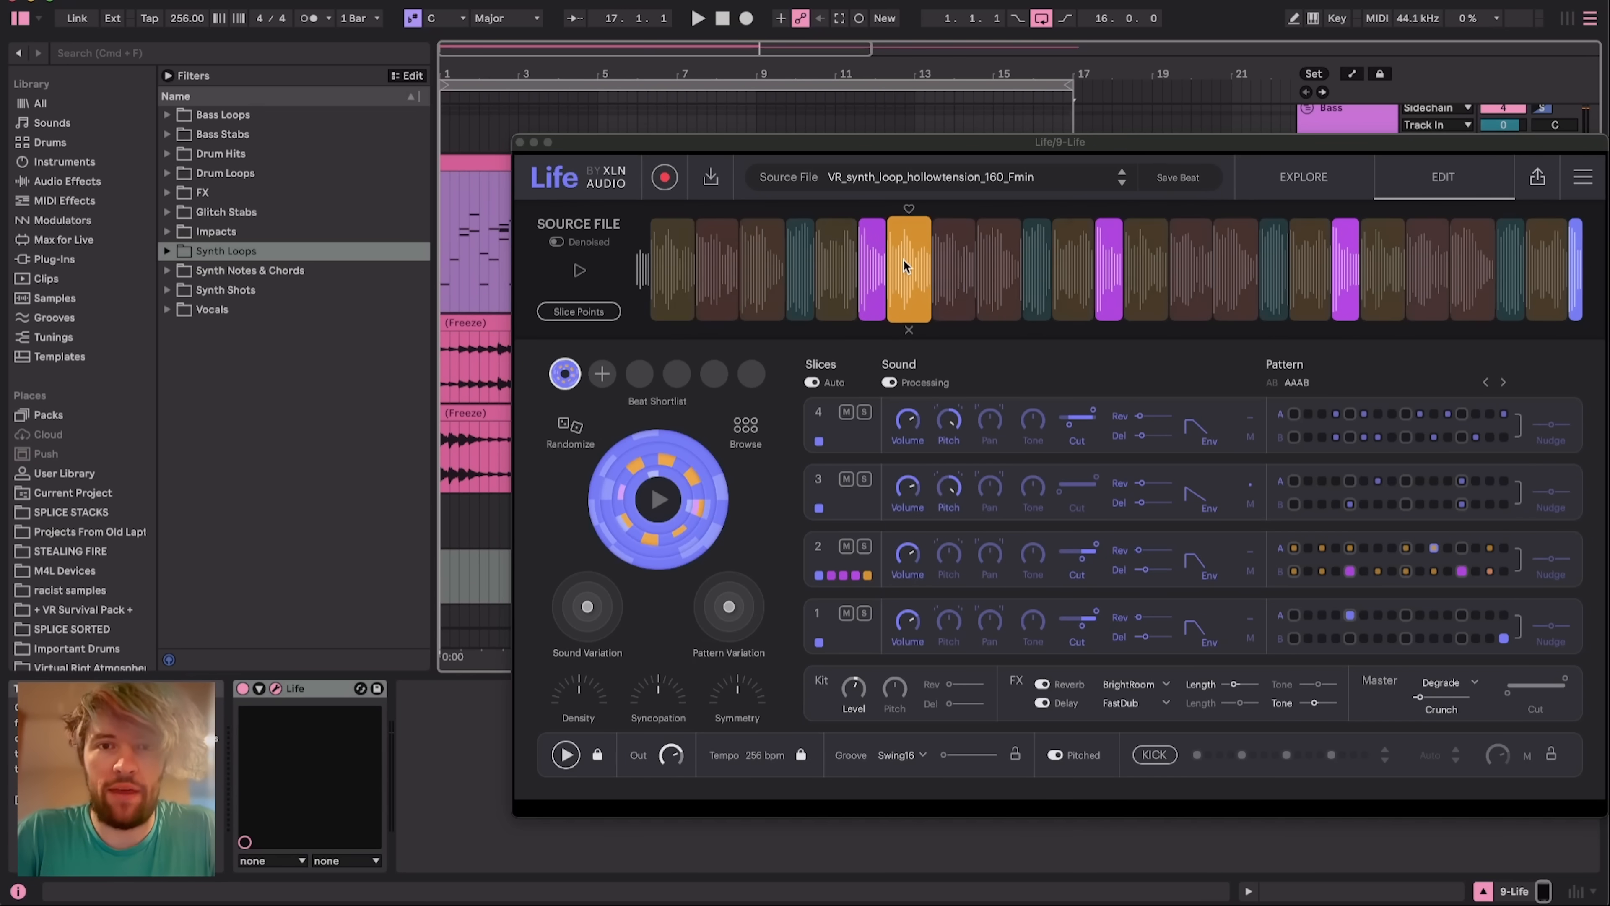
{"action": "left_click_drag", "start_coordinate": [887, 142], "coordinate": [1178, 152]}
{"action": "left_click_drag", "start_coordinate": [702, 324], "coordinate": [1253, 249]}
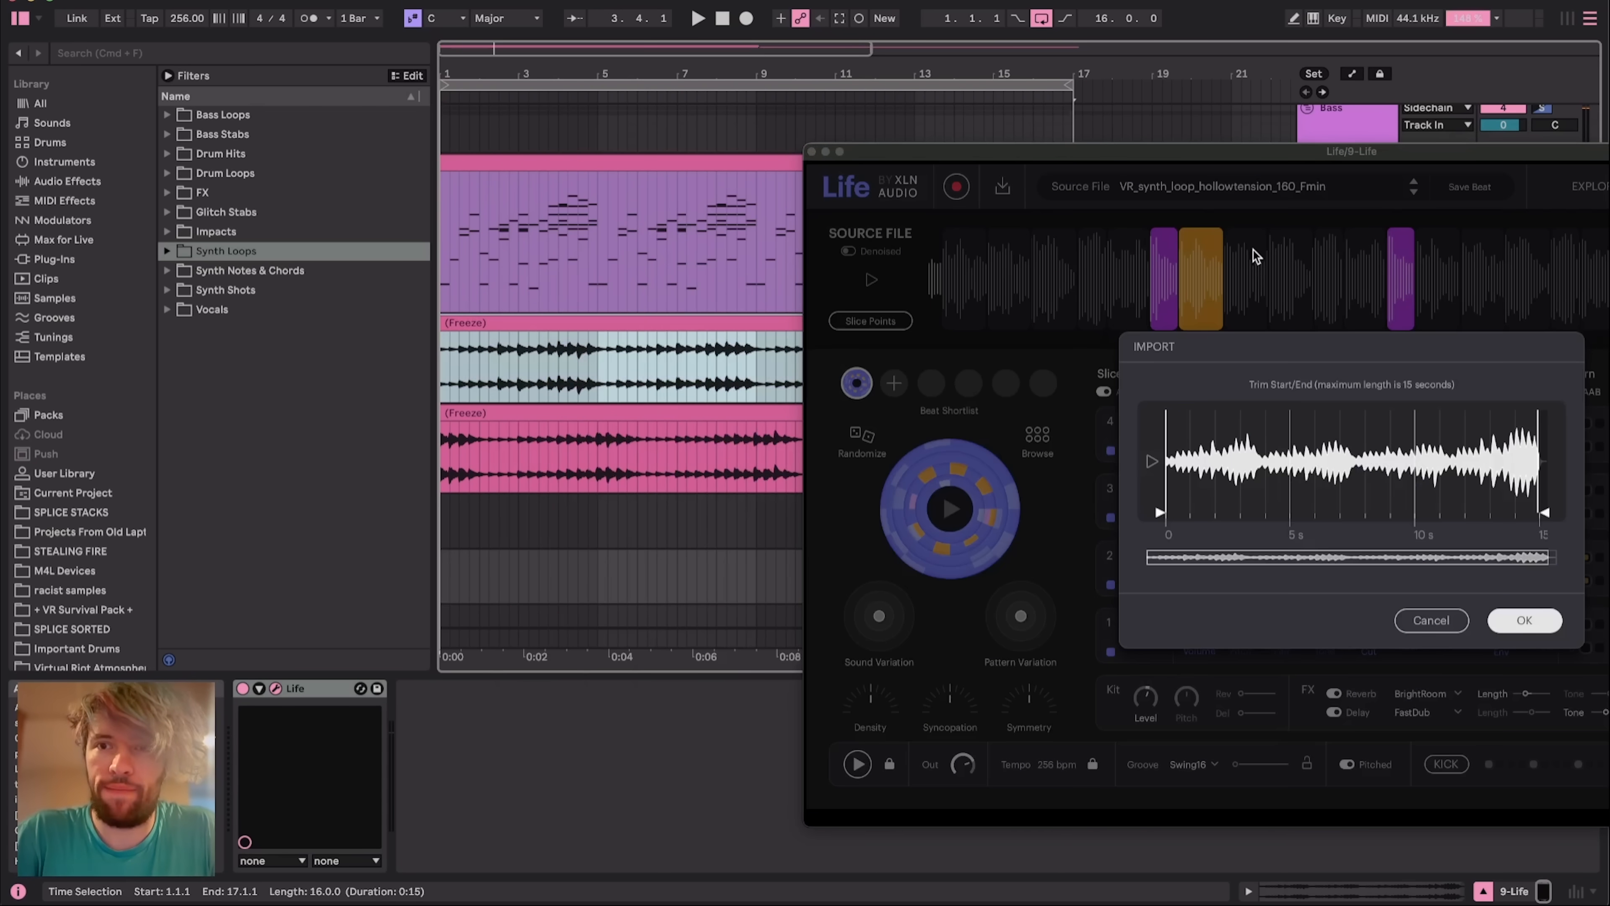
{"action": "left_click", "coordinate": [1547, 620]}
{"action": "left_click", "coordinate": [1507, 638]}
{"action": "left_click", "coordinate": [198, 24]}
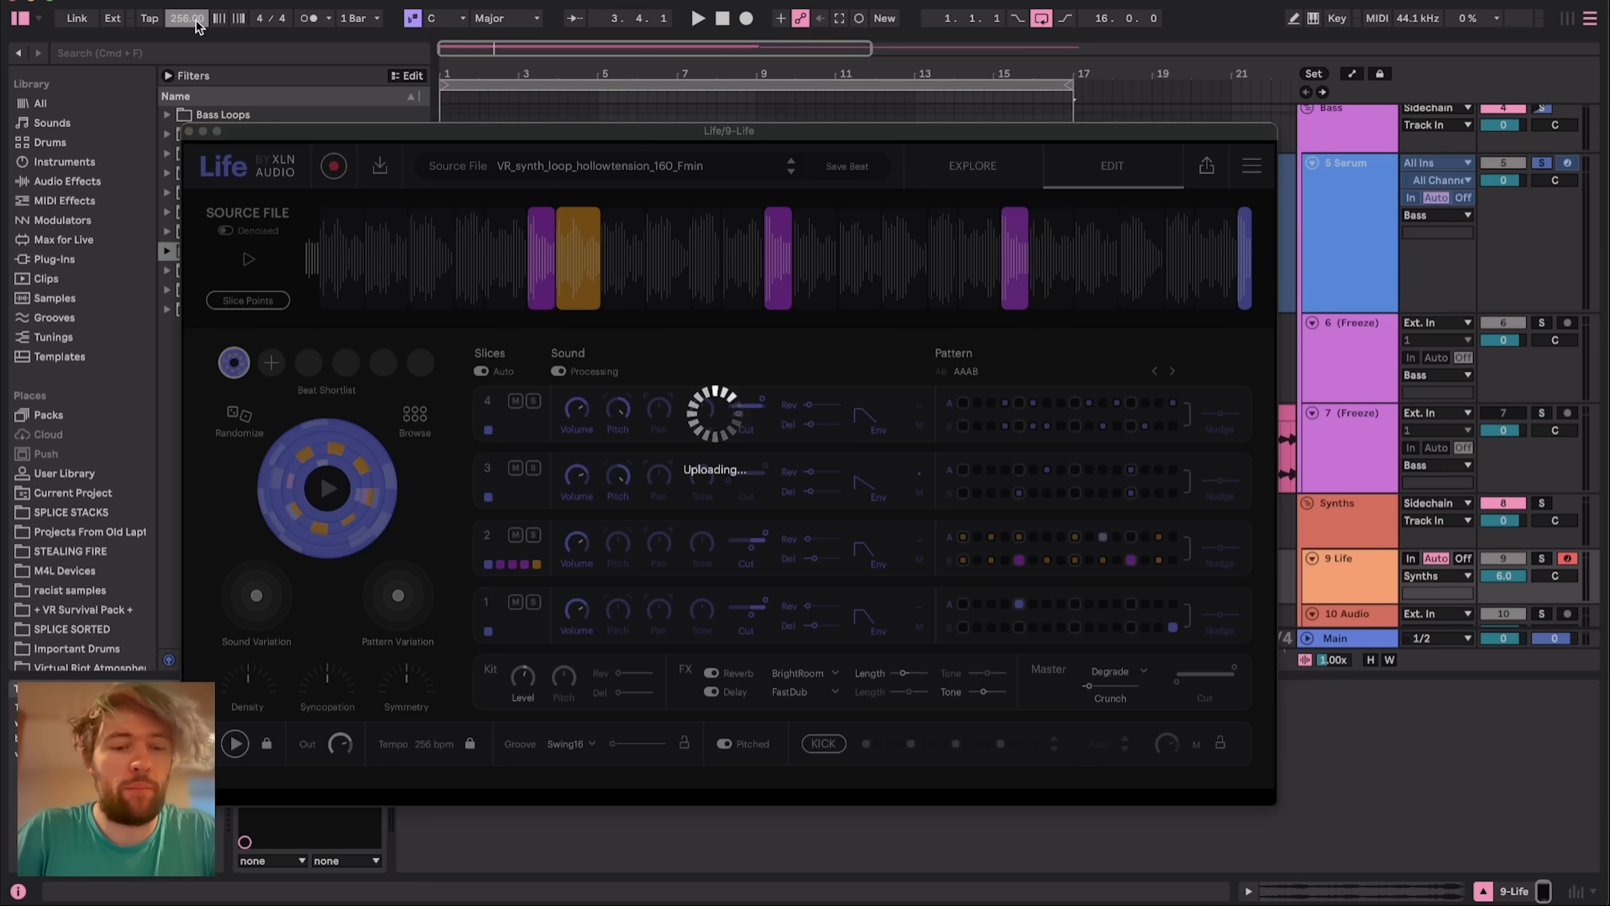
{"action": "type", "text": "150"}
{"action": "left_click", "coordinate": [606, 163]}
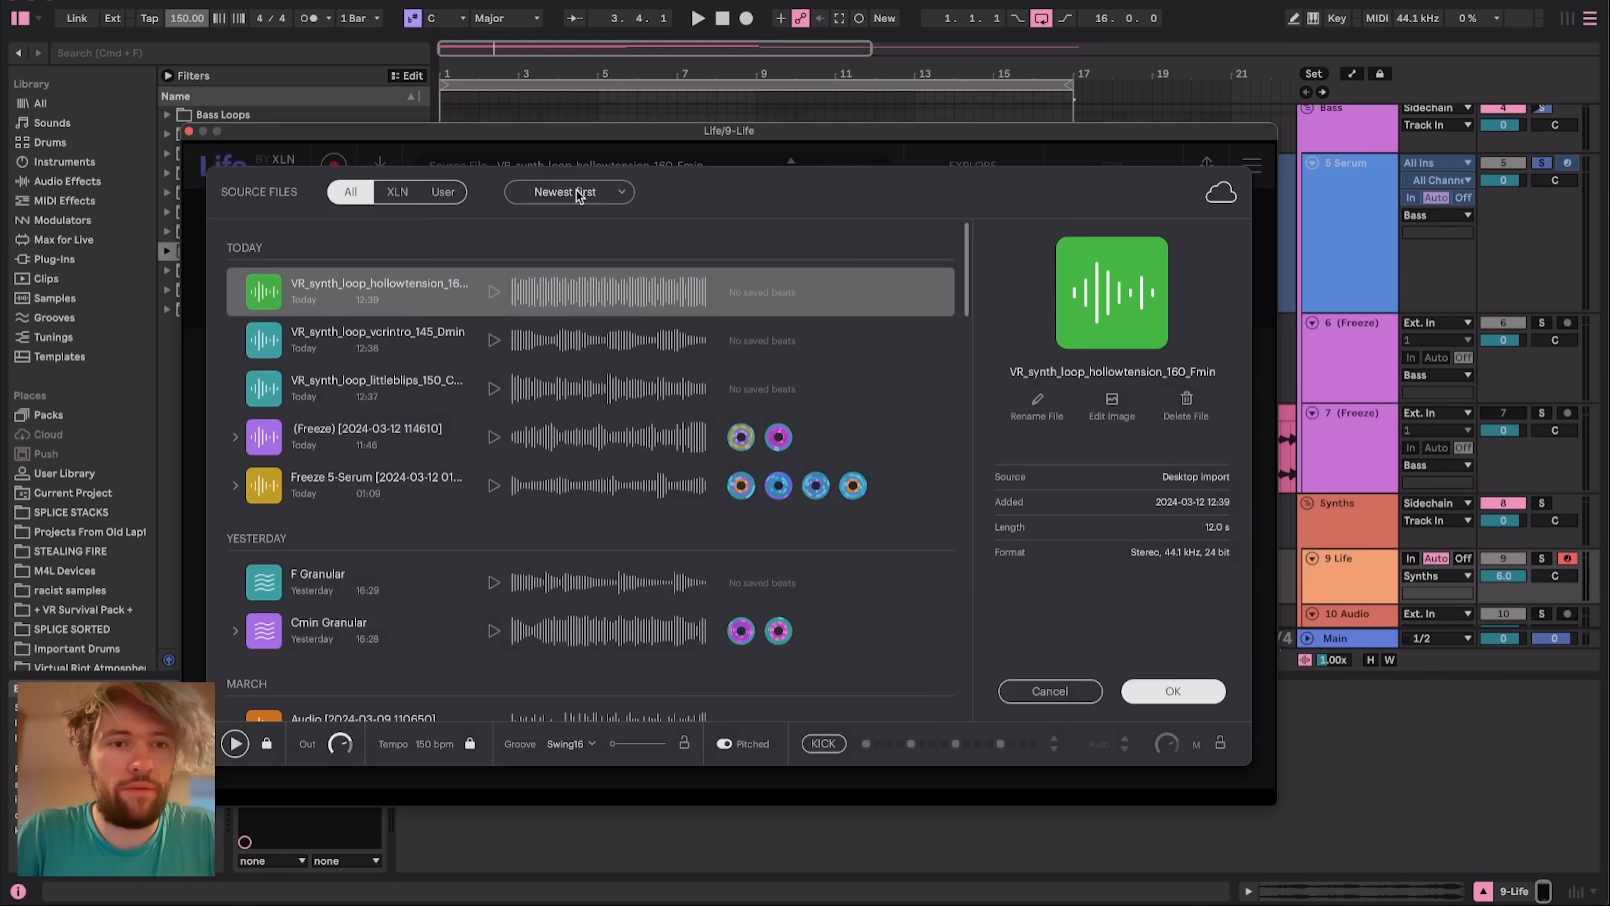
{"action": "left_click", "coordinate": [437, 306]}
{"action": "left_click", "coordinate": [1195, 693]}
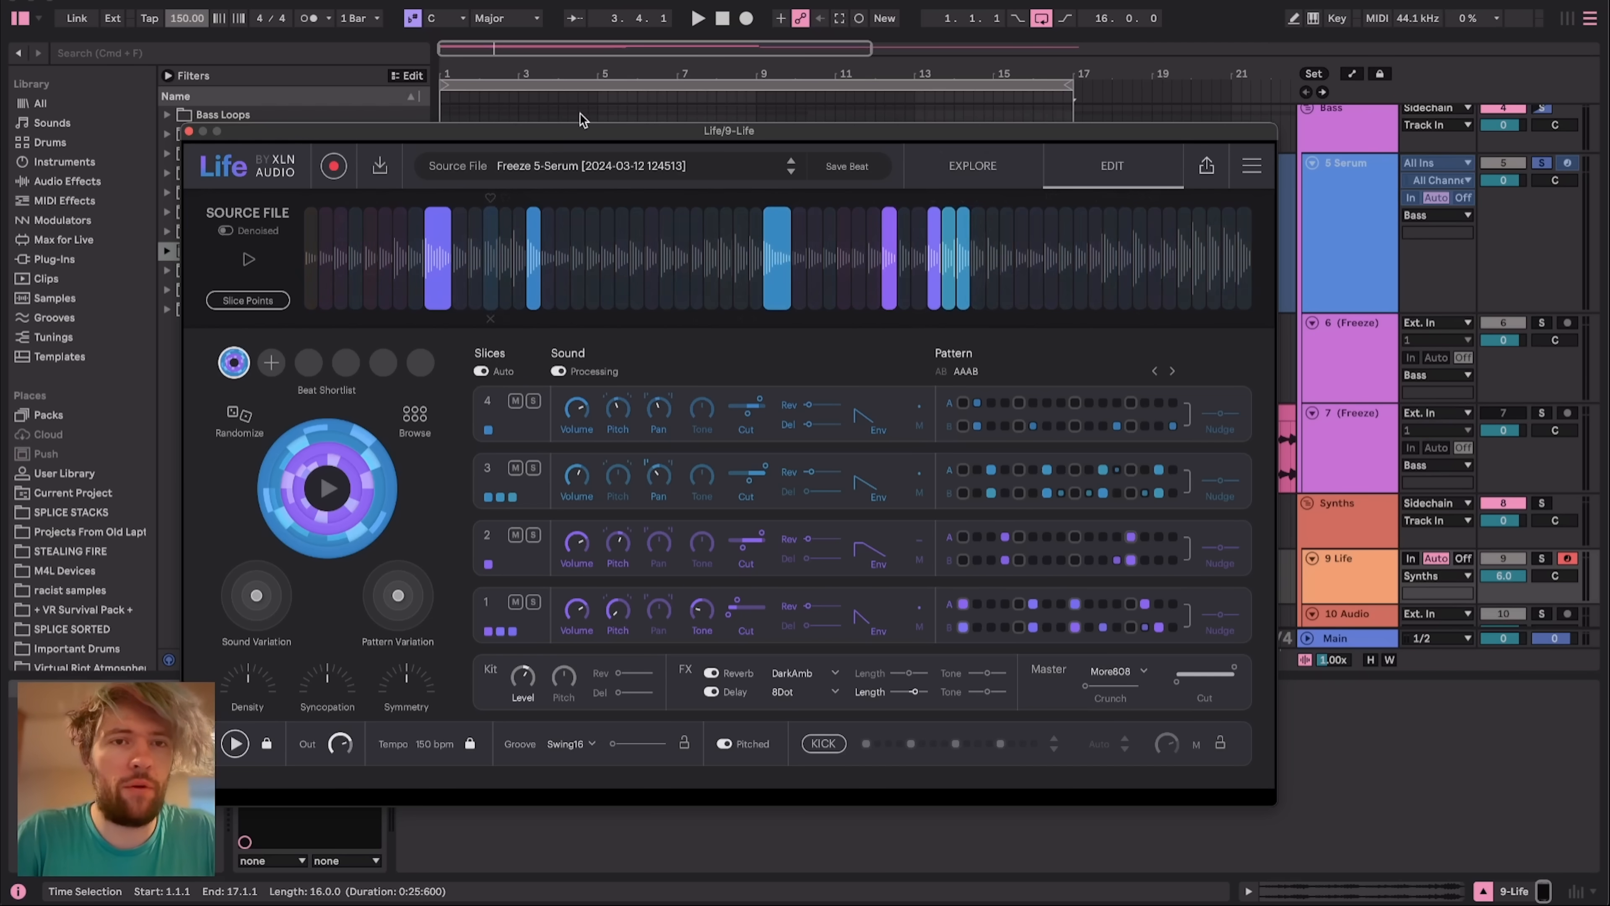
{"action": "left_click_drag", "start_coordinate": [593, 137], "coordinate": [475, 149]}
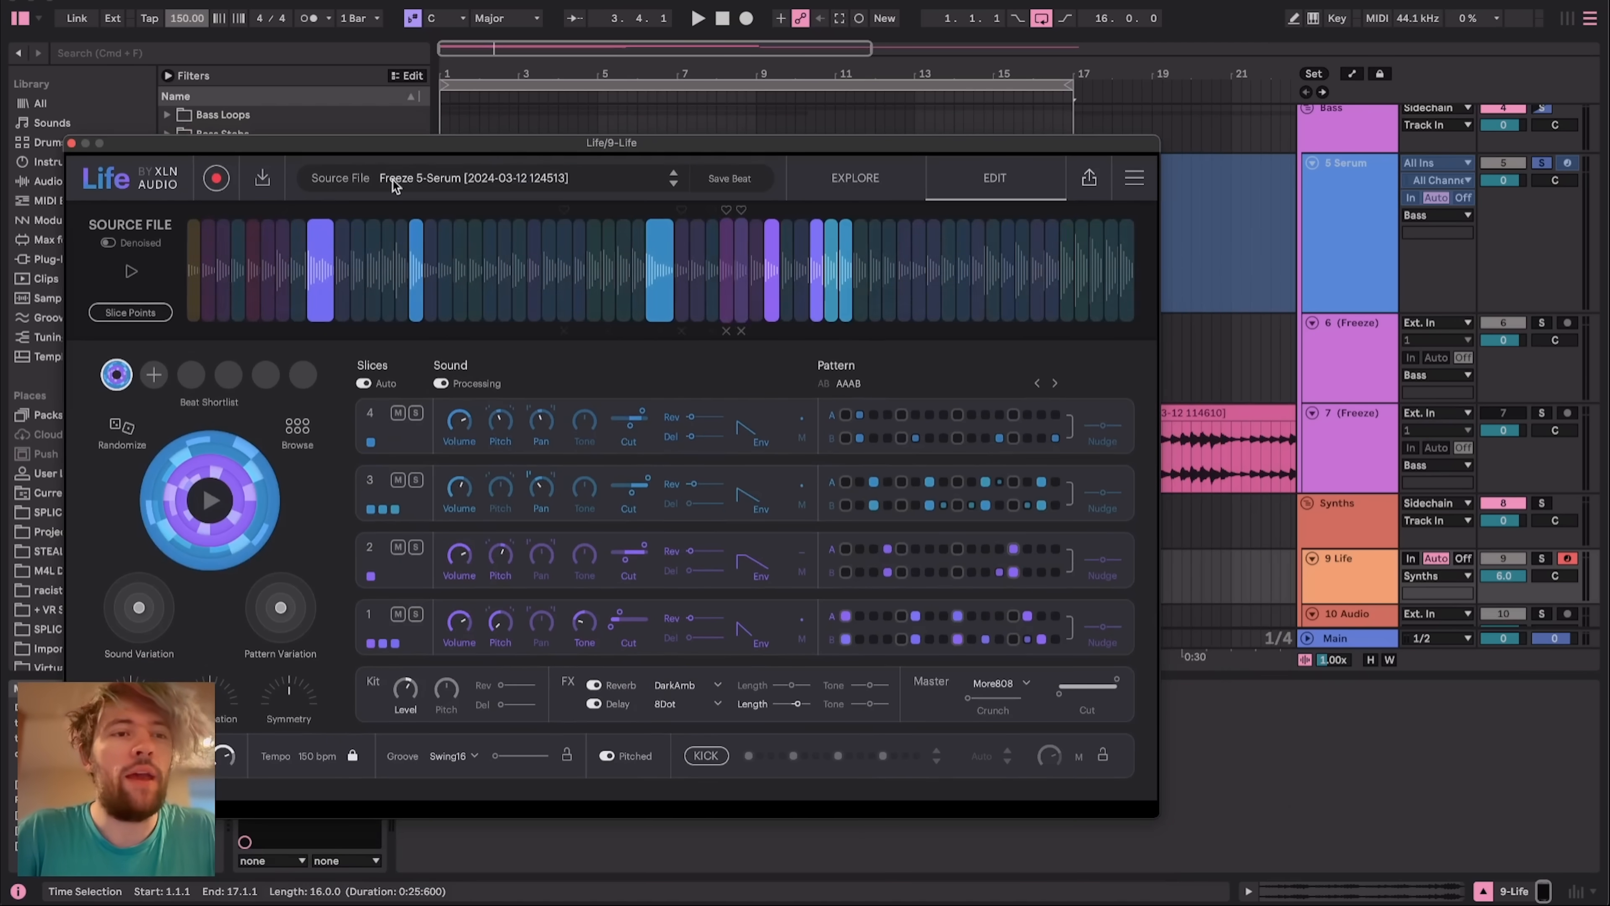
Open the source file's slice points and add two slice points at about 7.5 s and 2.1 s
{"action": "left_click", "coordinate": [130, 312]}
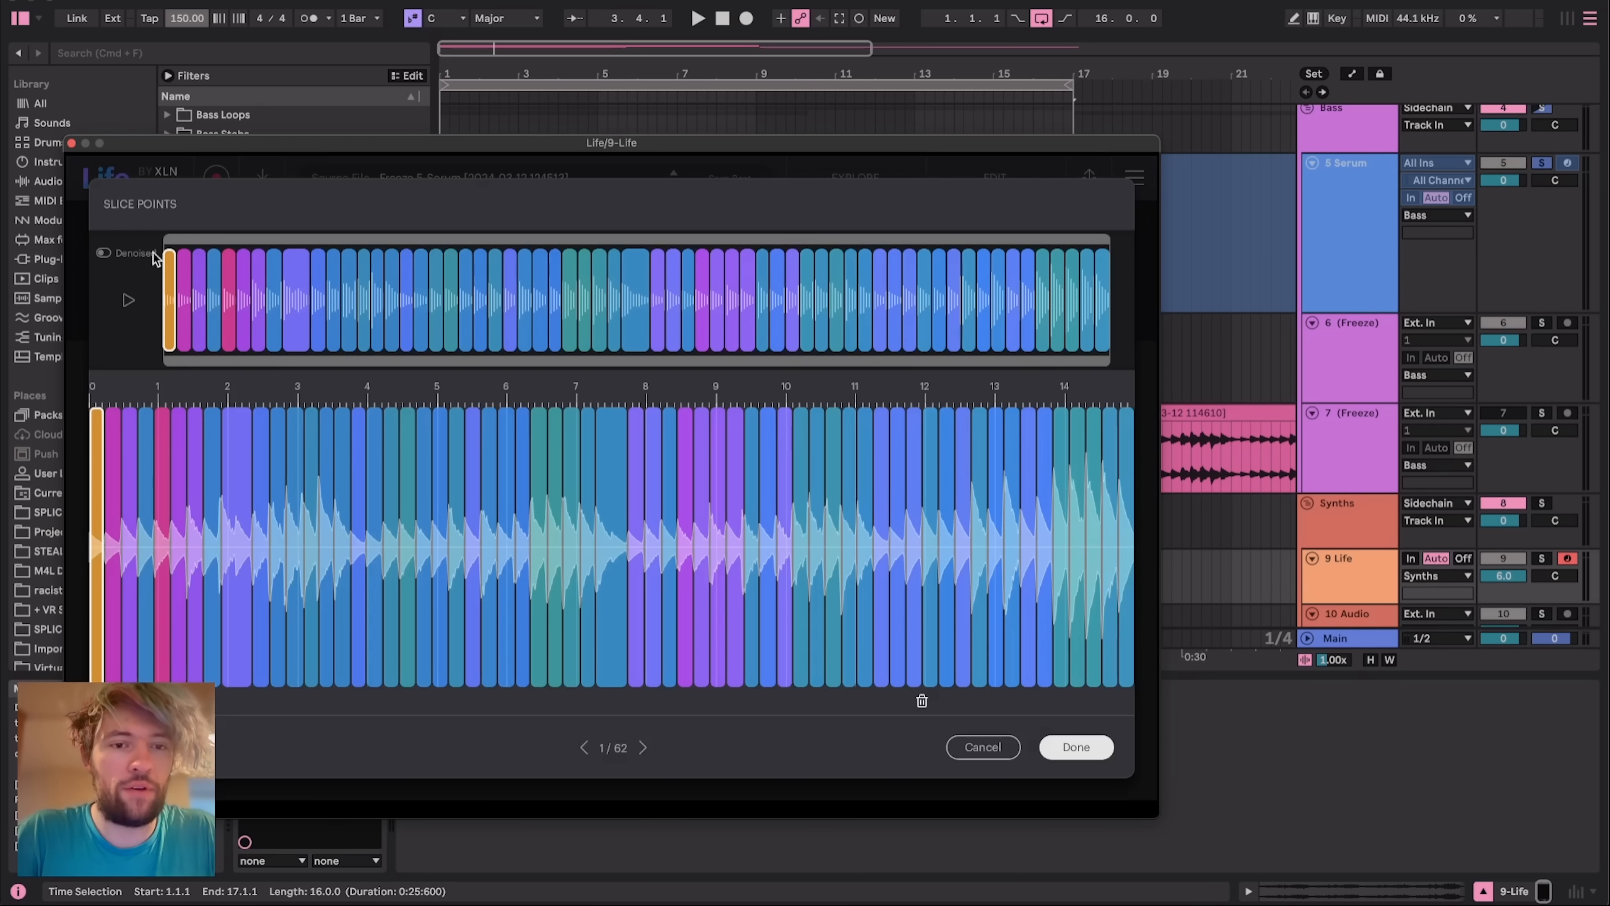
{"action": "left_click", "coordinate": [610, 407]}
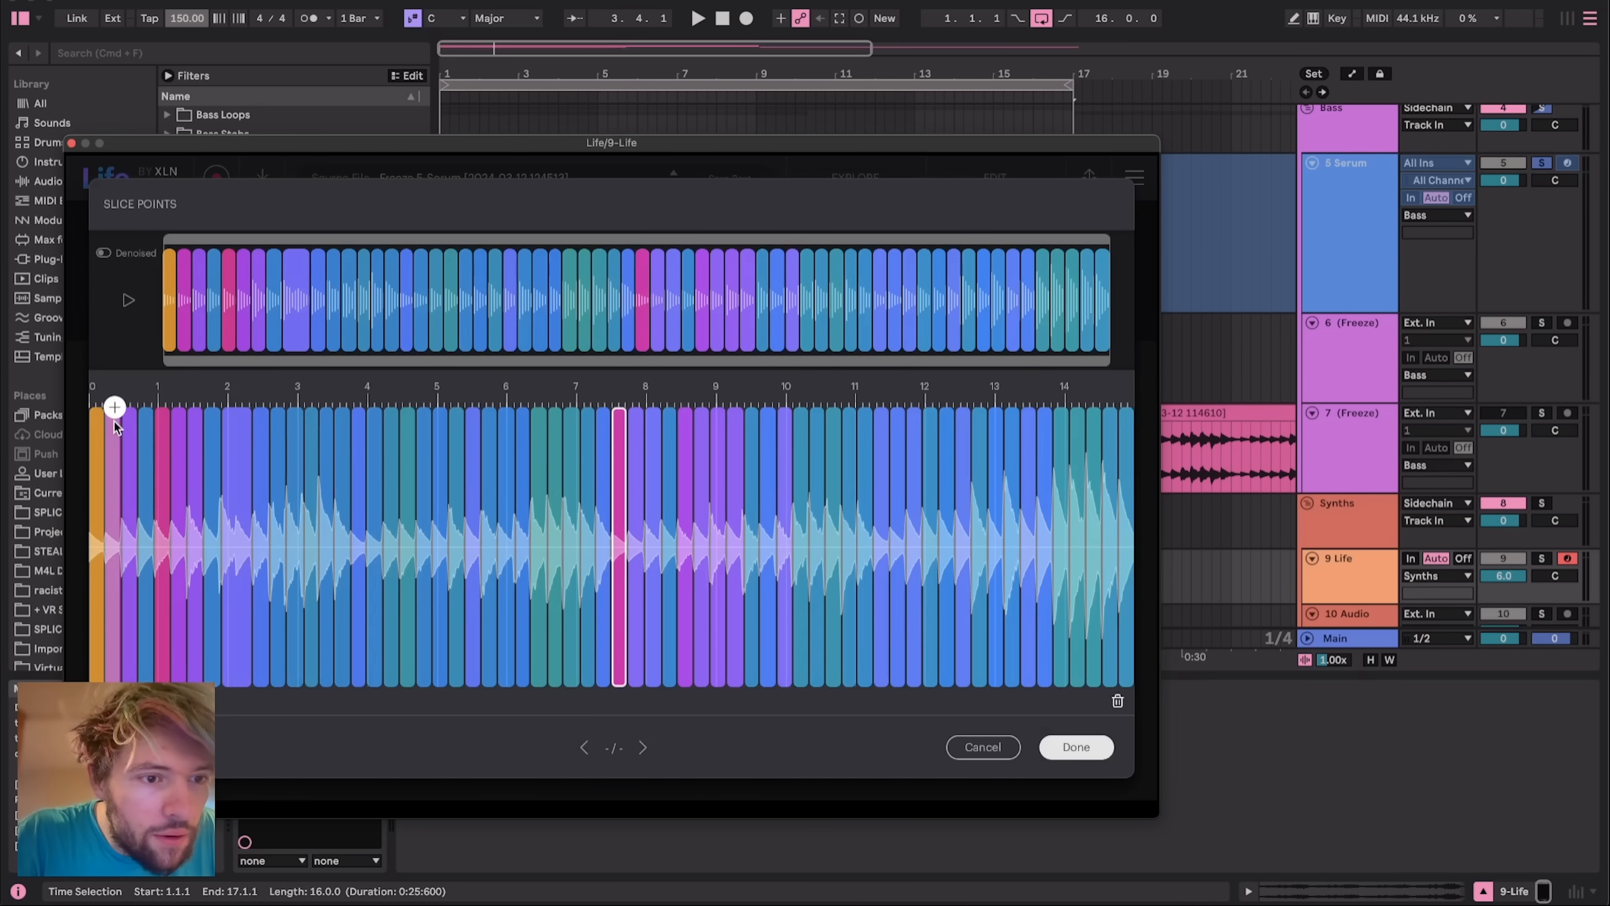
{"action": "left_click", "coordinate": [234, 409]}
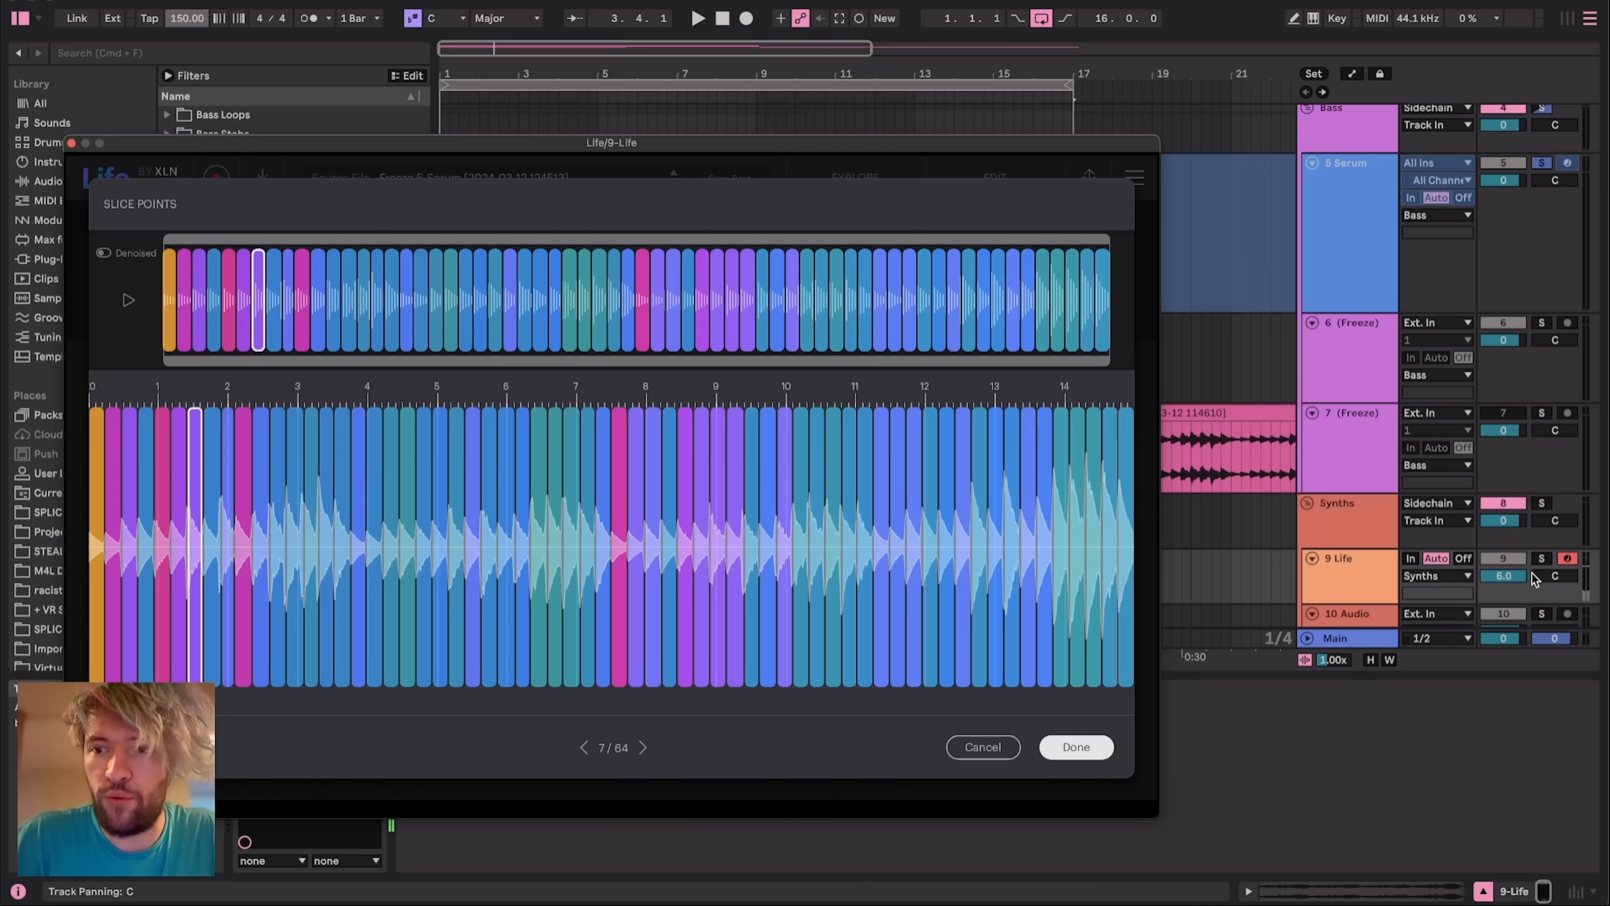
Solo the Life track, audition the slices just before 2 s while shifting their slice points slightly earlier, and accept the slicing
{"action": "left_click", "coordinate": [1542, 558]}
{"action": "left_click", "coordinate": [261, 309]}
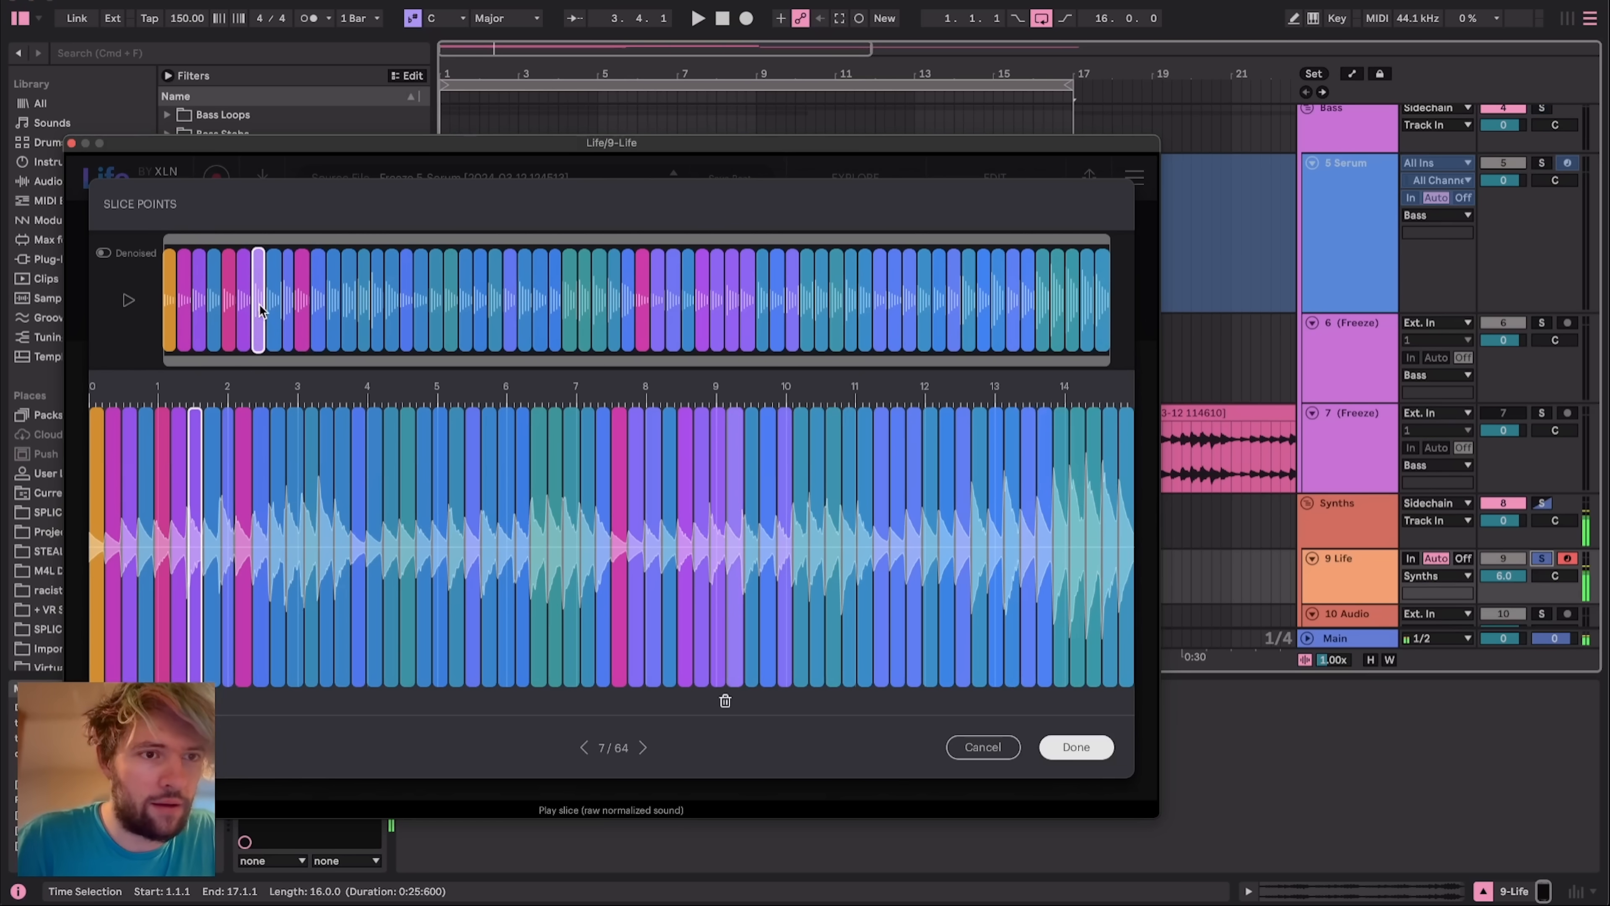
{"action": "left_click", "coordinate": [274, 309]}
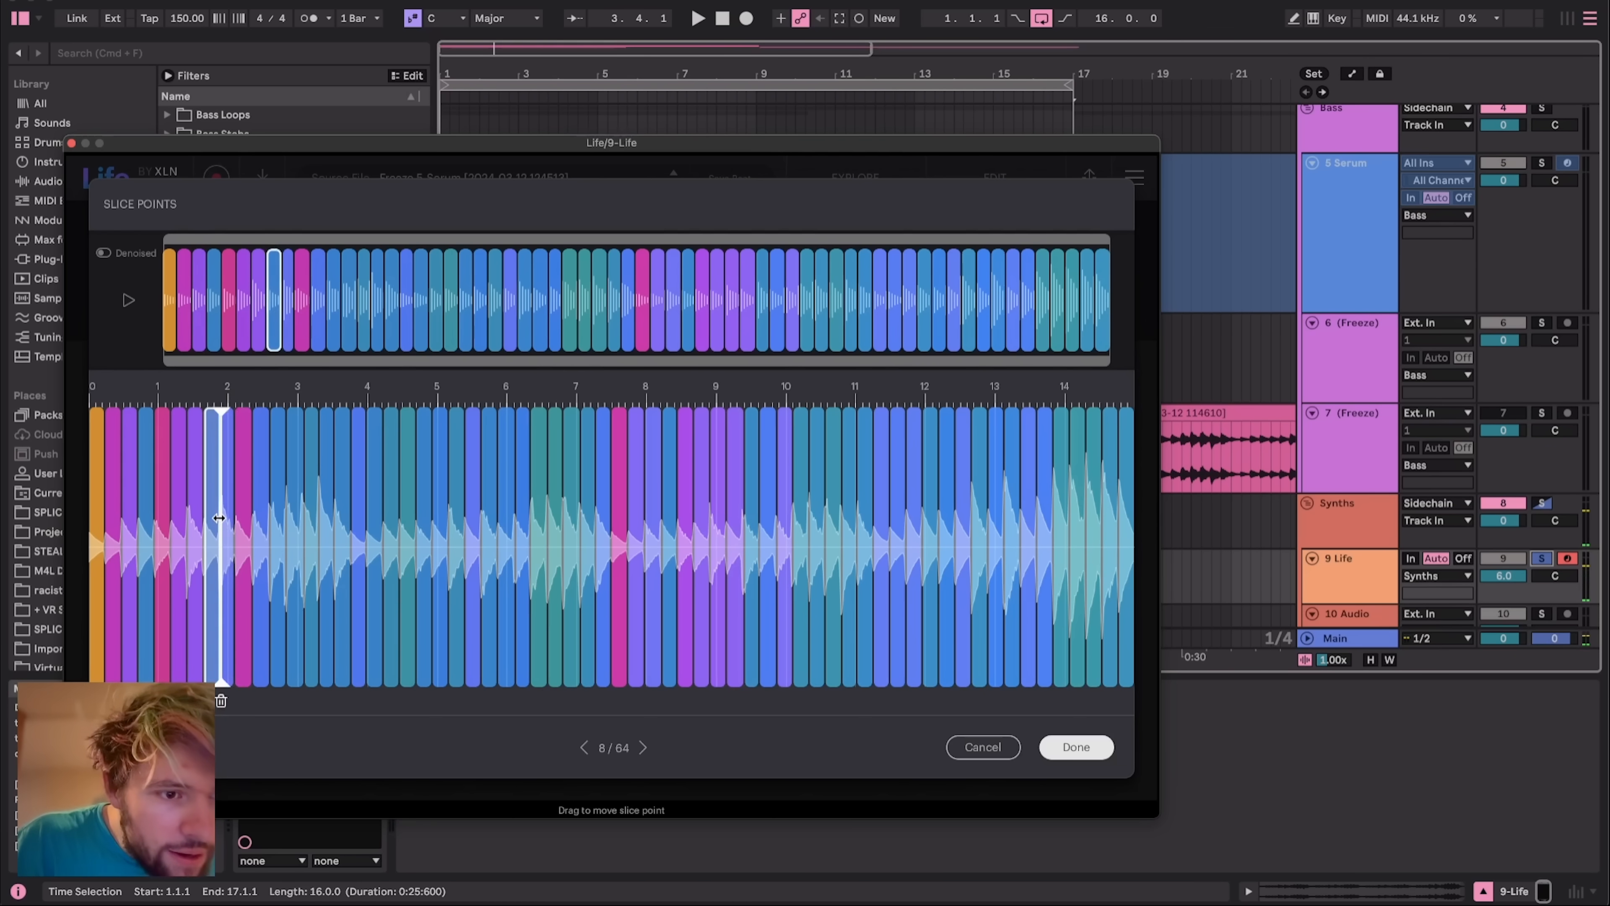
{"action": "left_click_drag", "start_coordinate": [218, 517], "coordinate": [216, 518]}
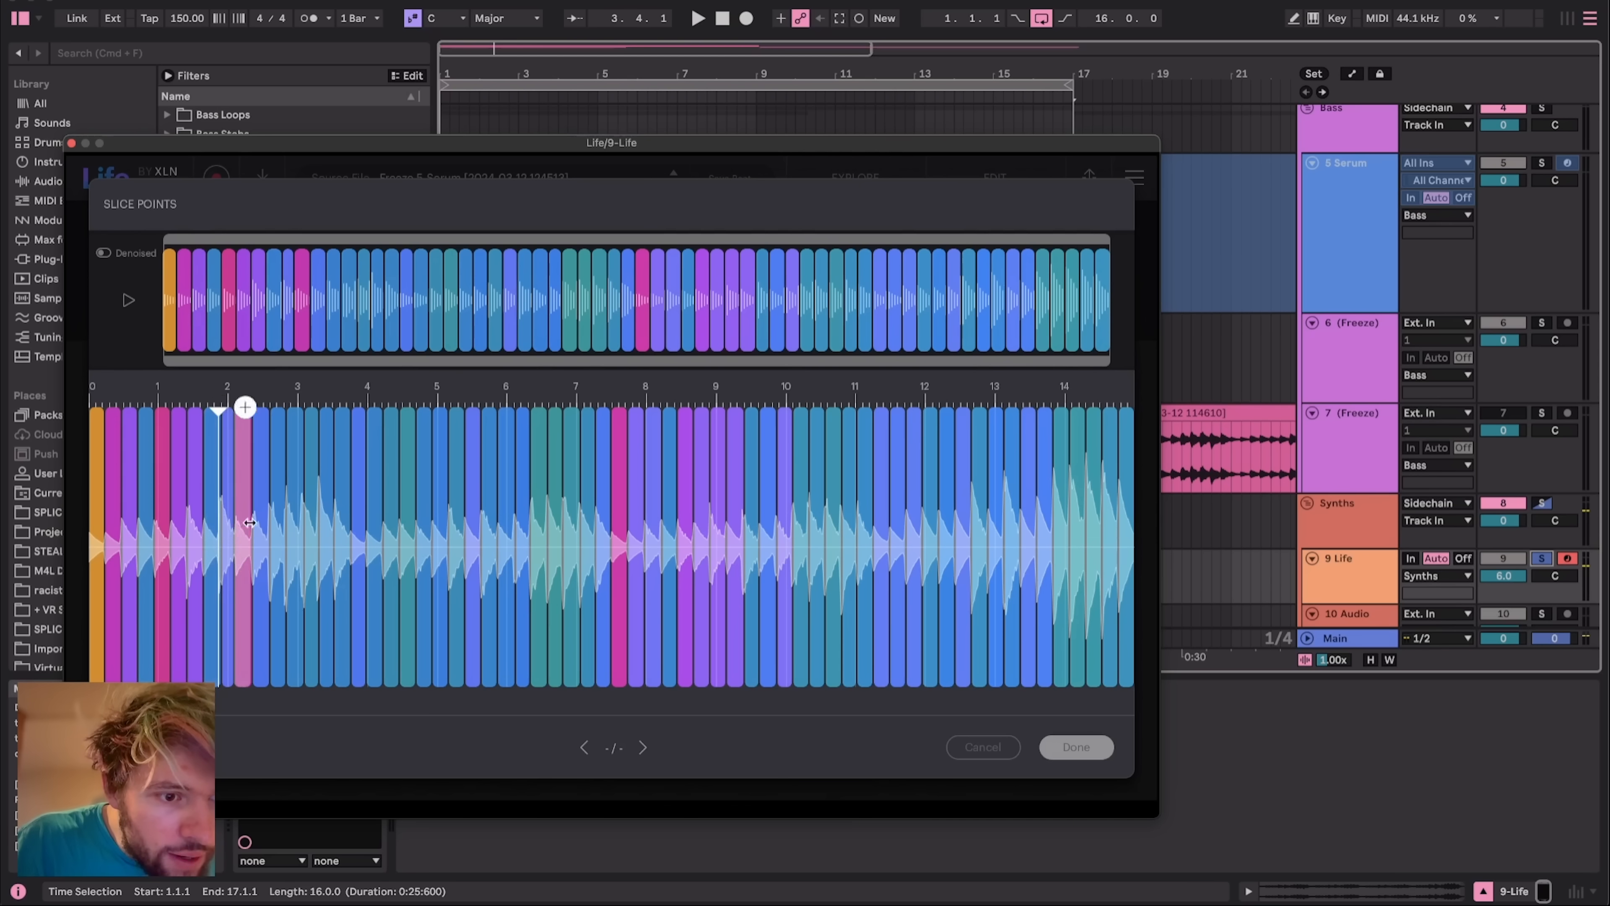
{"action": "left_click", "coordinate": [222, 504]}
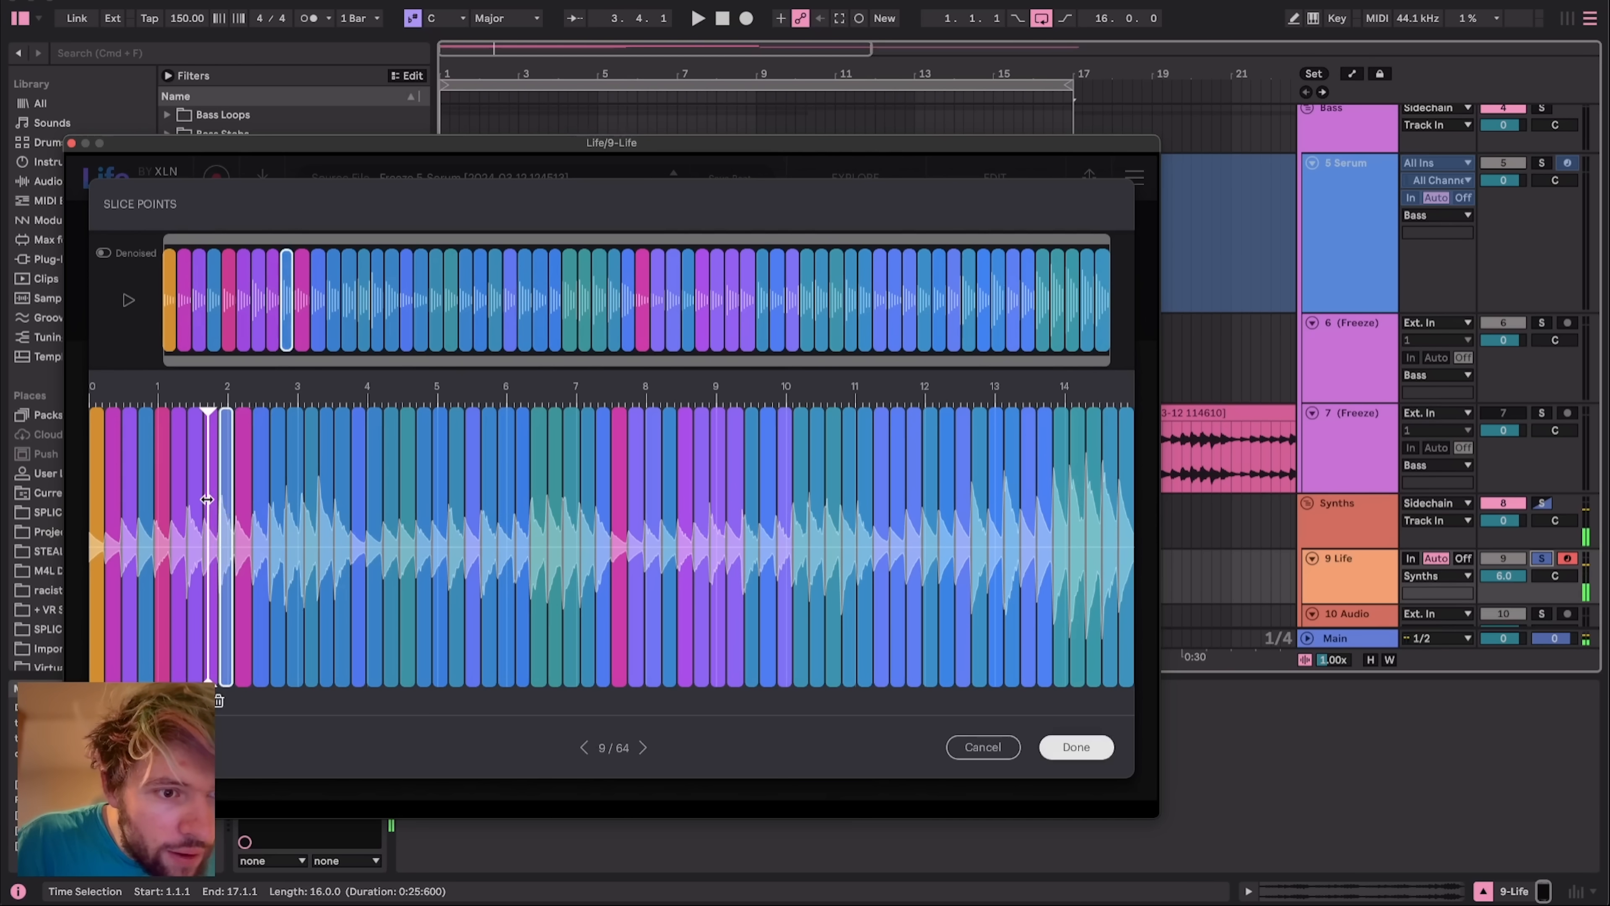
{"action": "left_click_drag", "start_coordinate": [214, 504], "coordinate": [209, 507]}
{"action": "left_click", "coordinate": [224, 506]}
{"action": "left_click", "coordinate": [223, 500]}
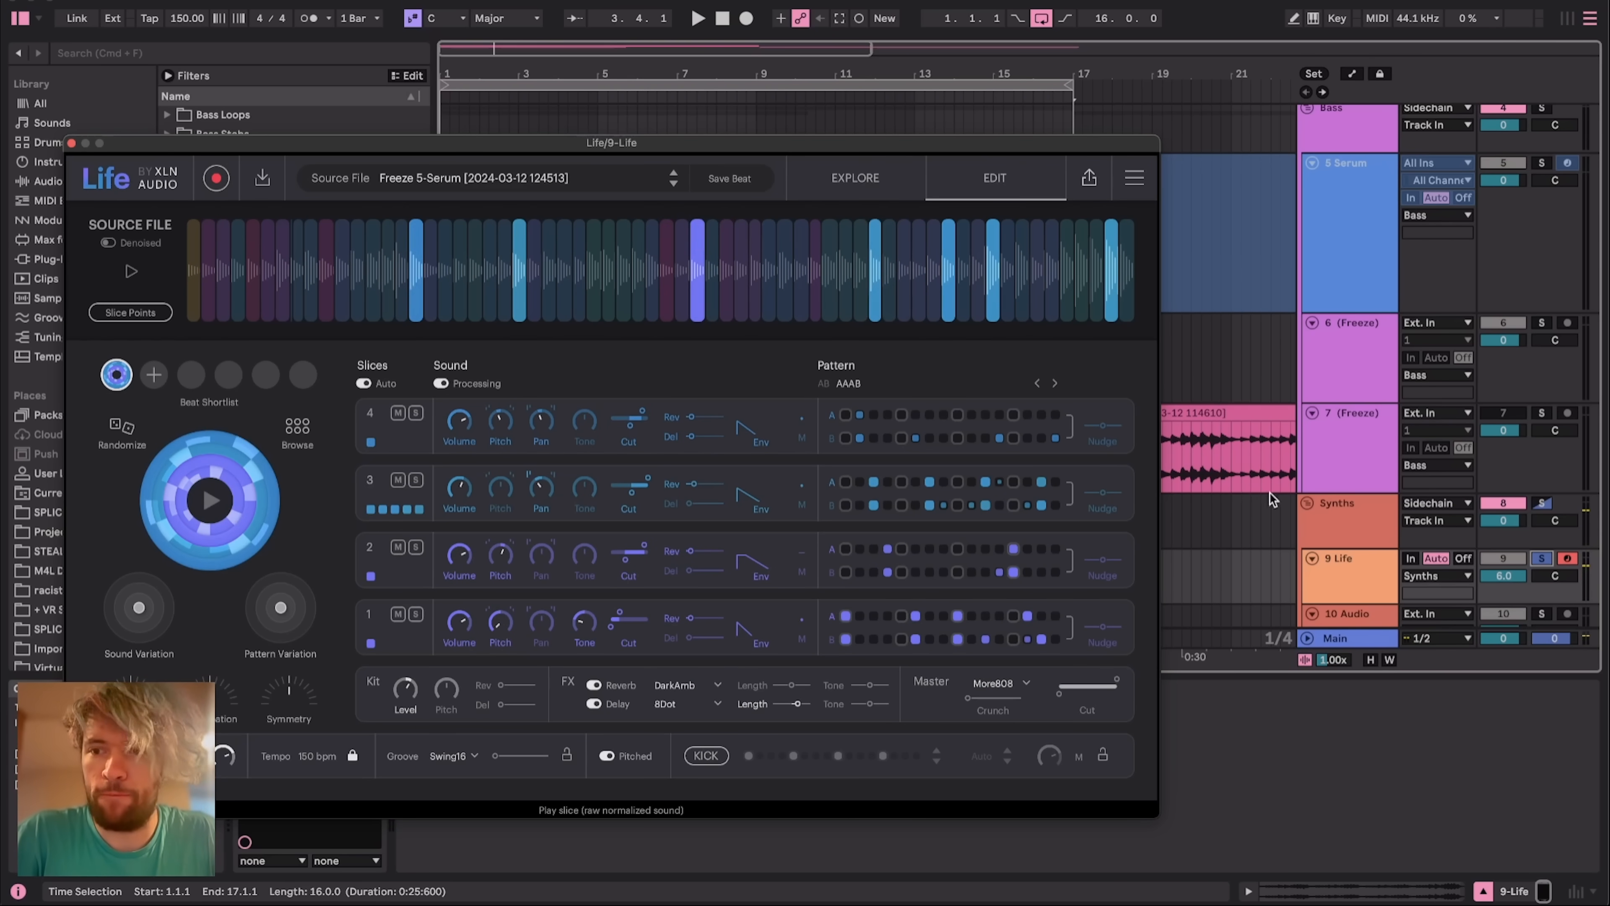
Play the current beat briefly, and generate a random beat from the frozen Serum file in the Explore view and listen to it
{"action": "key", "text": "space"}
{"action": "key", "text": "space"}
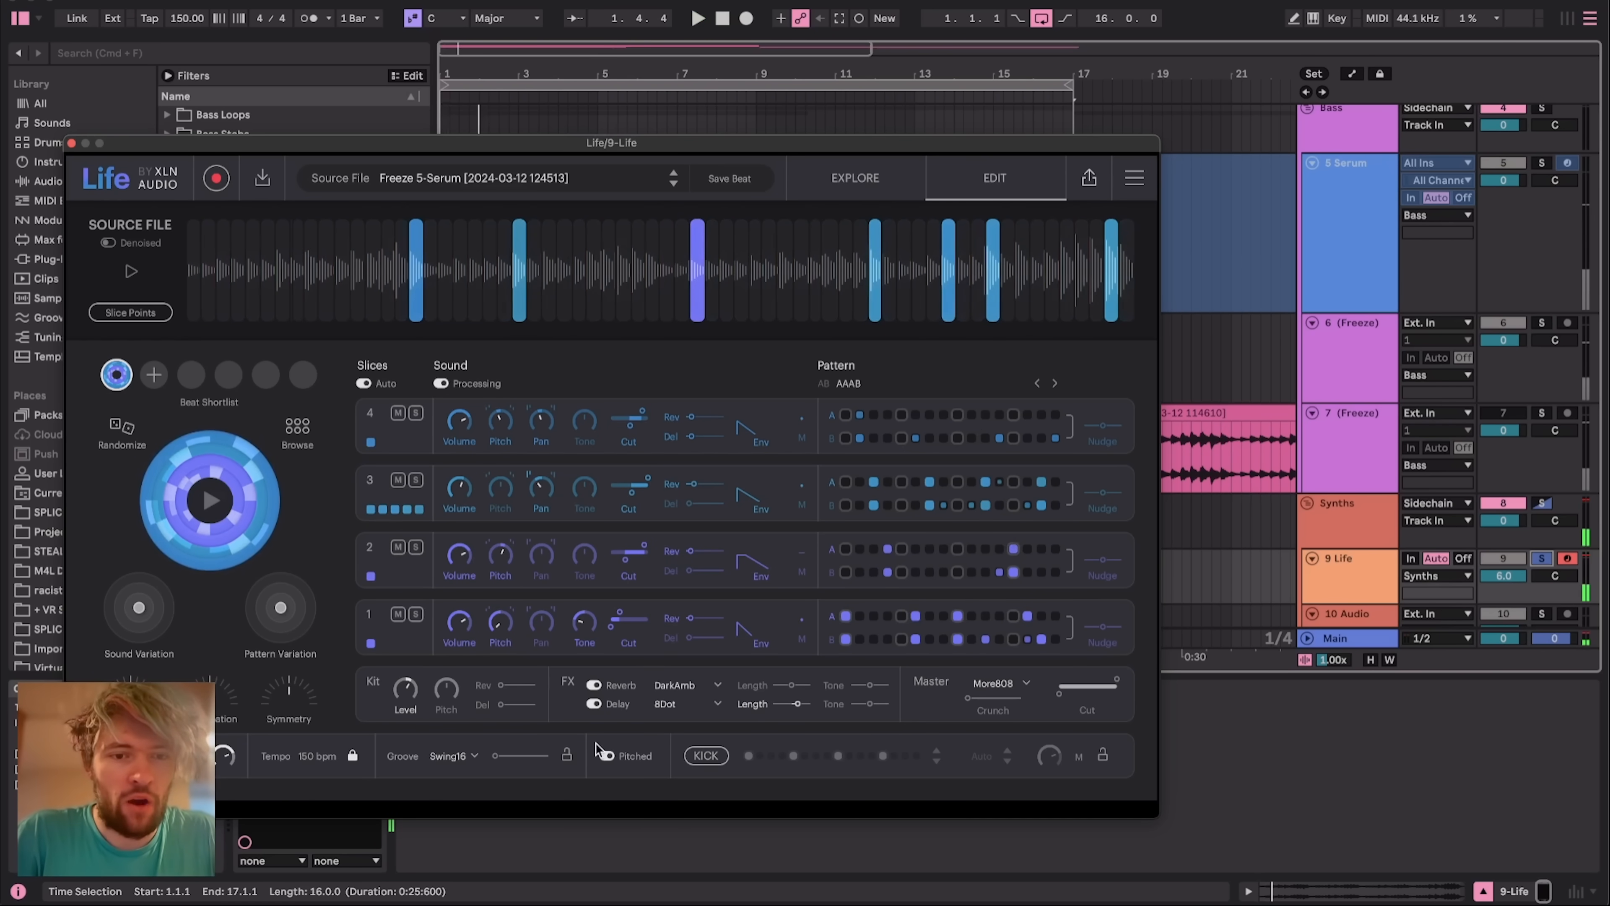
{"action": "left_click", "coordinate": [883, 180]}
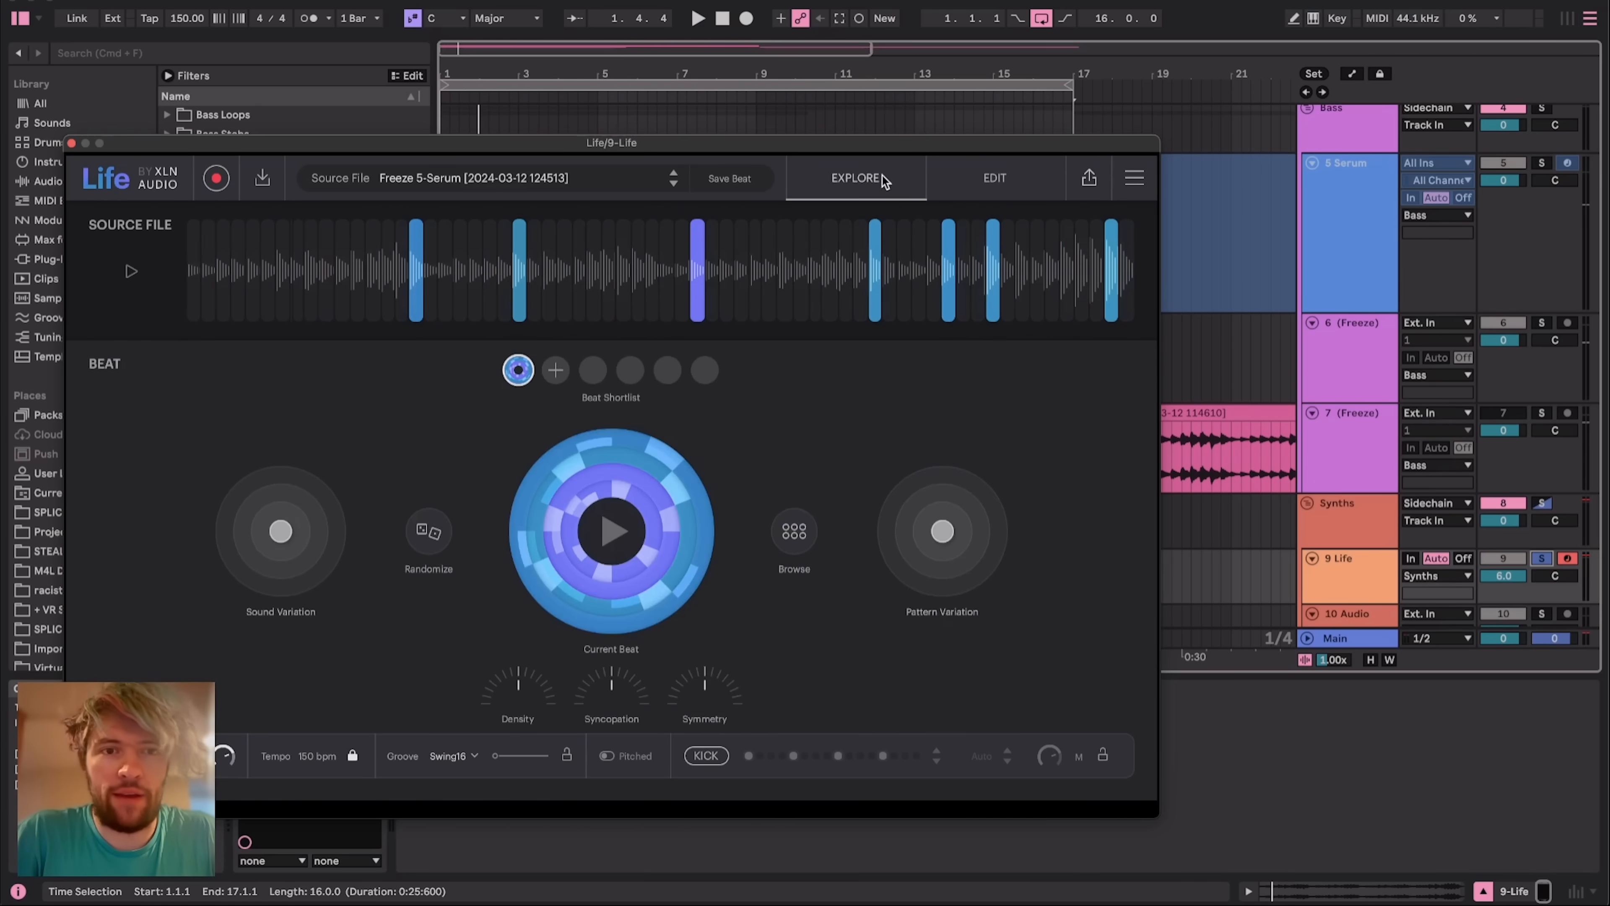
{"action": "left_click", "coordinate": [429, 530]}
{"action": "key", "text": "space"}
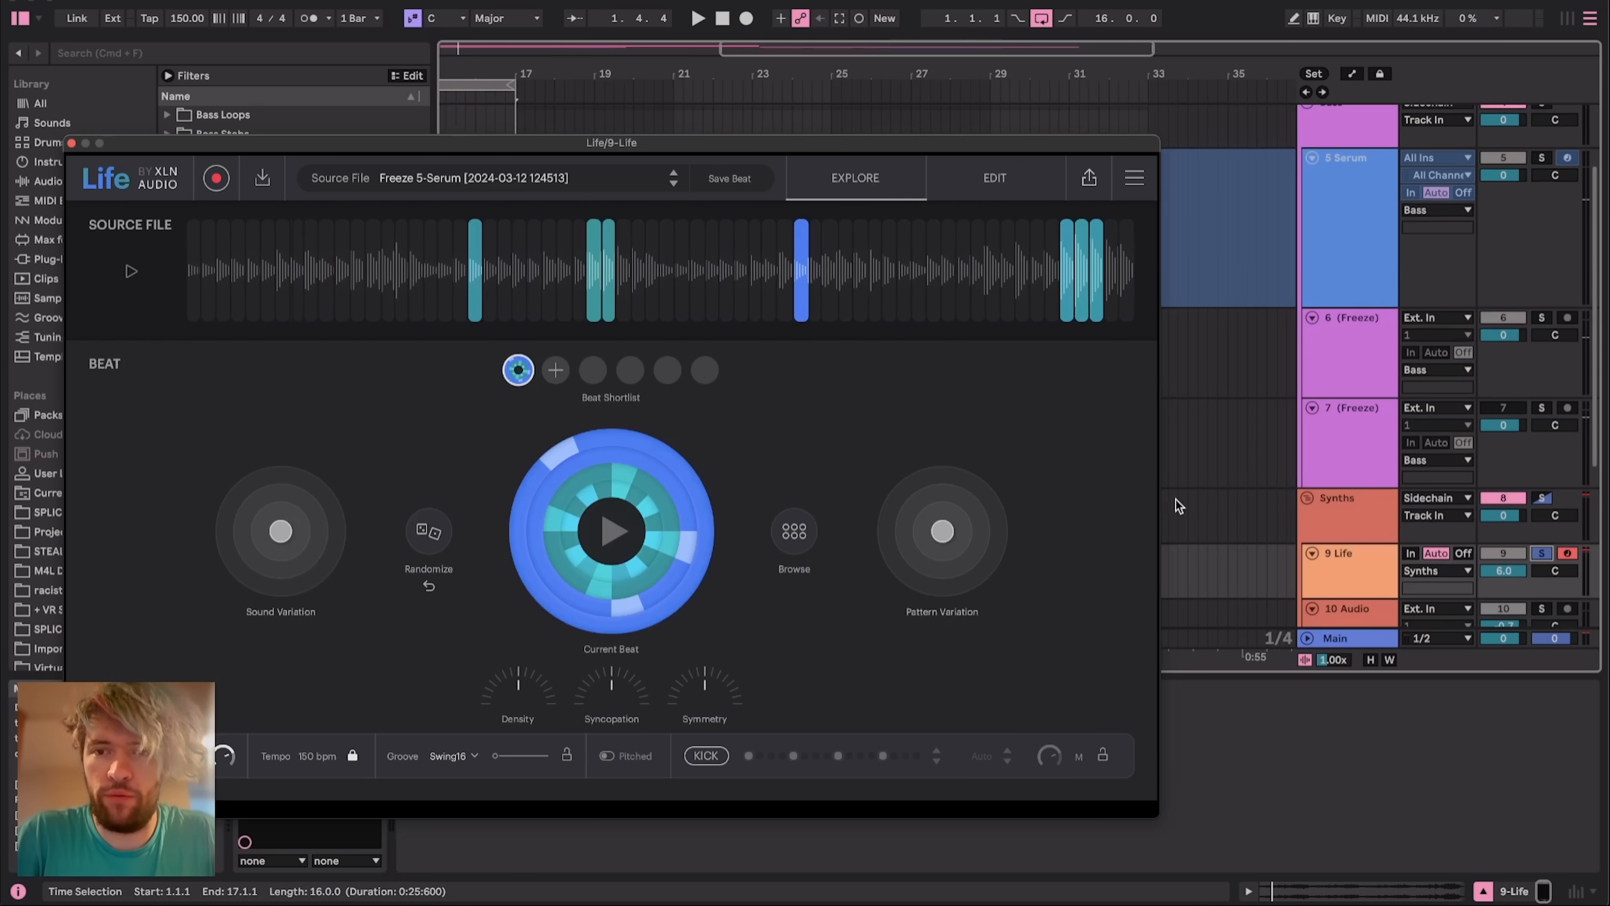
{"action": "scroll", "coordinate": [1178, 506], "scroll_direction": "down", "scroll_amount": 3}
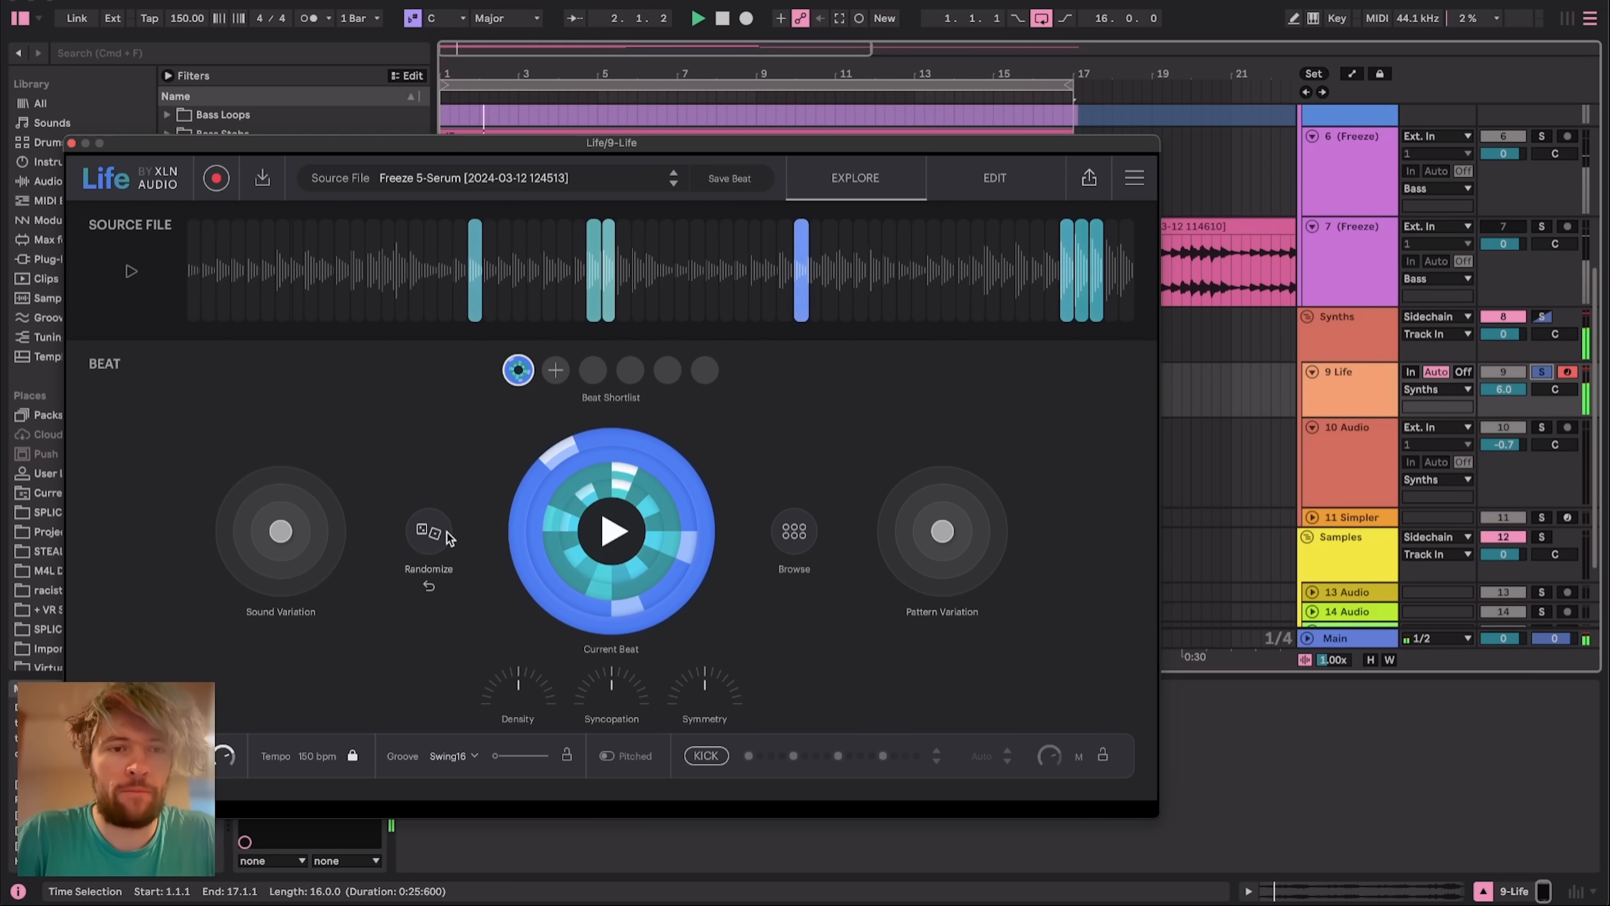
Generate another random beat in Life, and insert an audio track directly below the Life track with an enlarged height
{"action": "left_click", "coordinate": [423, 537]}
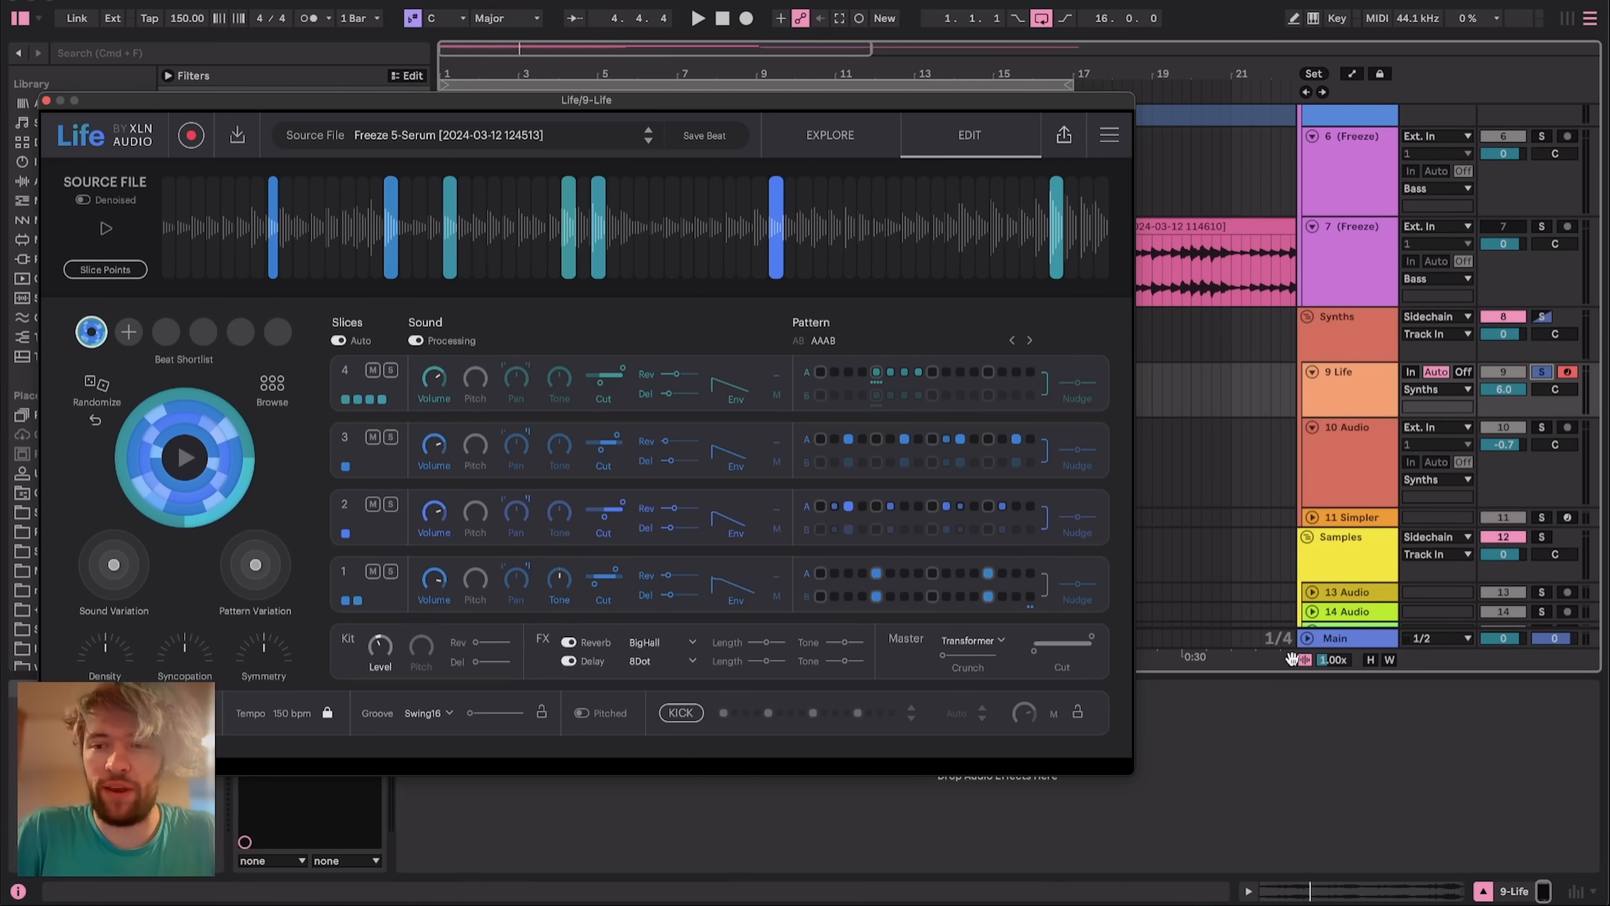
{"action": "left_click", "coordinate": [1350, 385]}
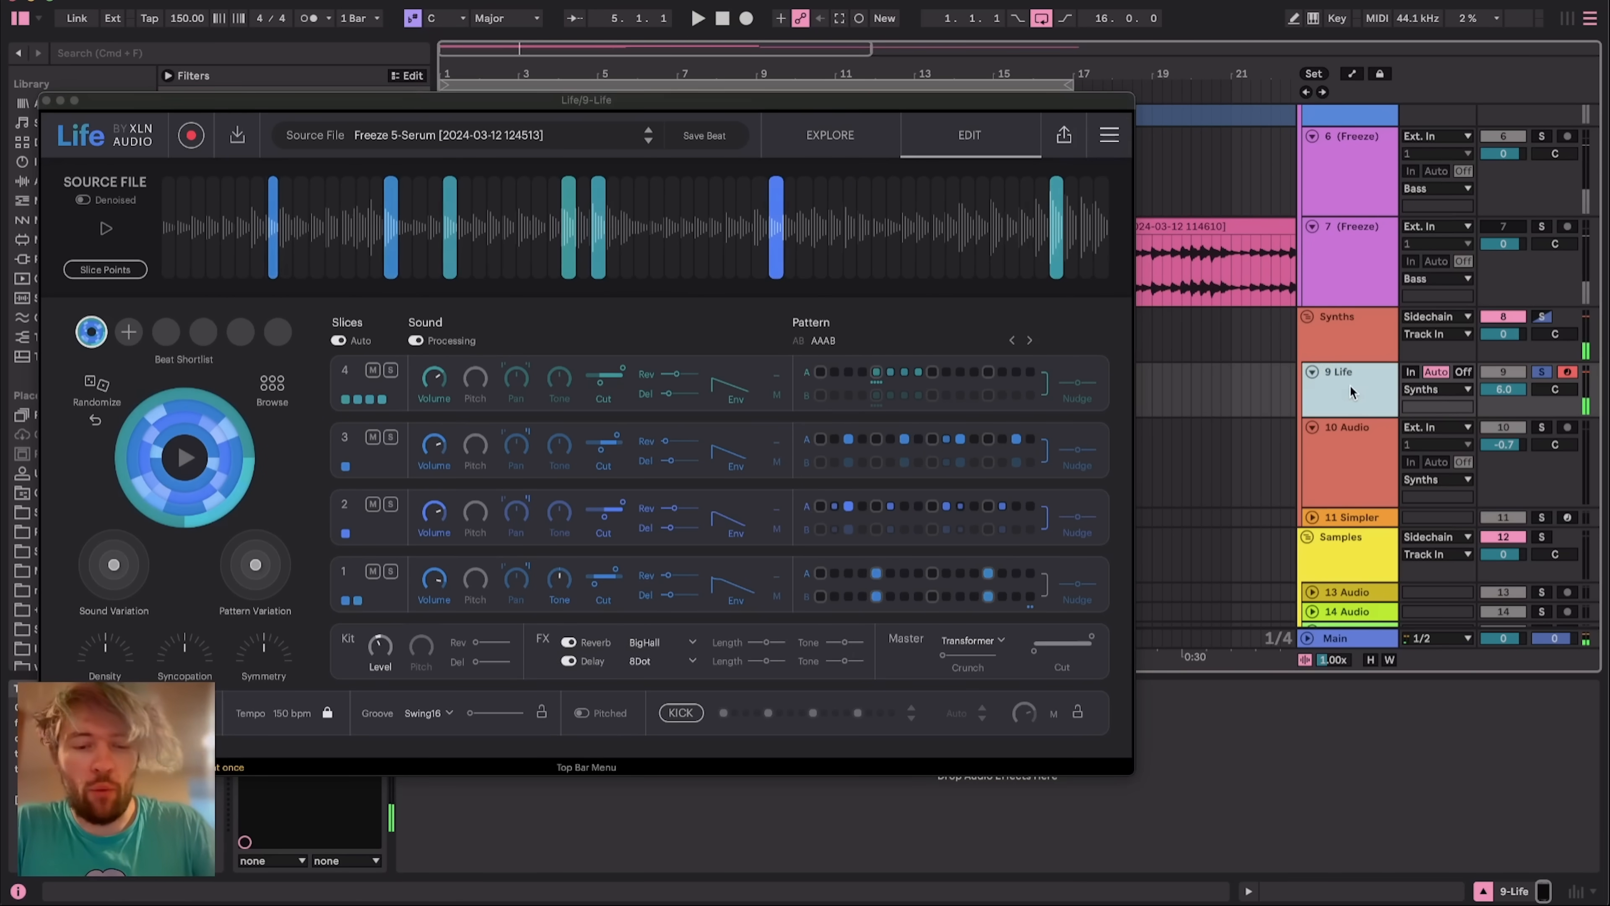
{"action": "key", "text": "super+t"}
{"action": "left_click", "coordinate": [1423, 477]}
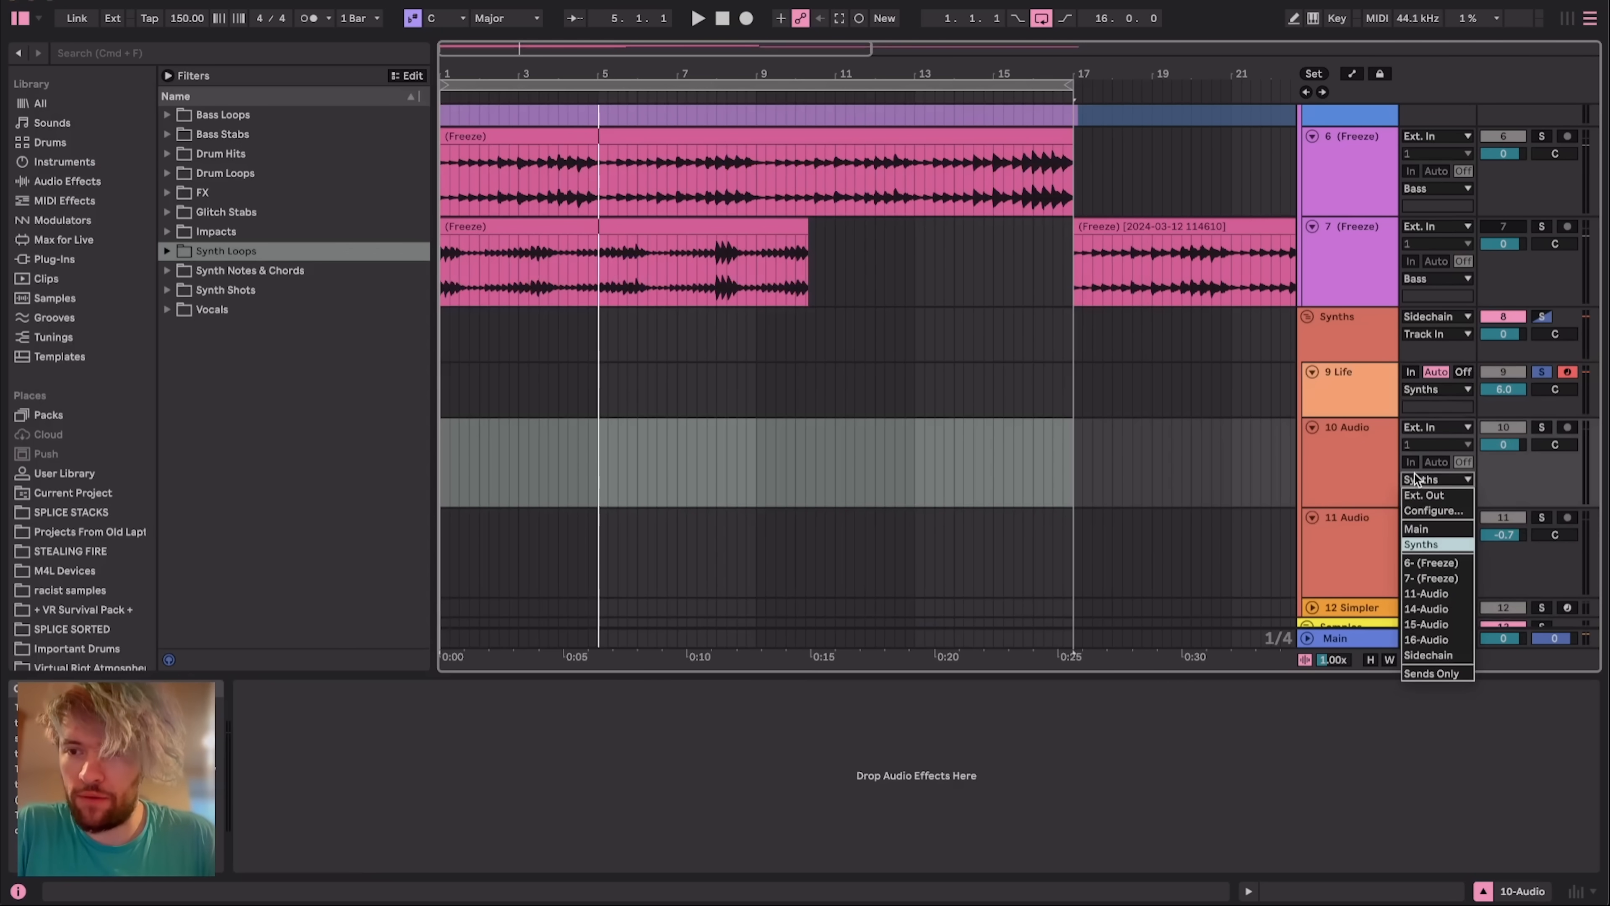
{"action": "left_click", "coordinate": [1413, 472]}
{"action": "left_click_drag", "start_coordinate": [1357, 508], "coordinate": [1357, 560]}
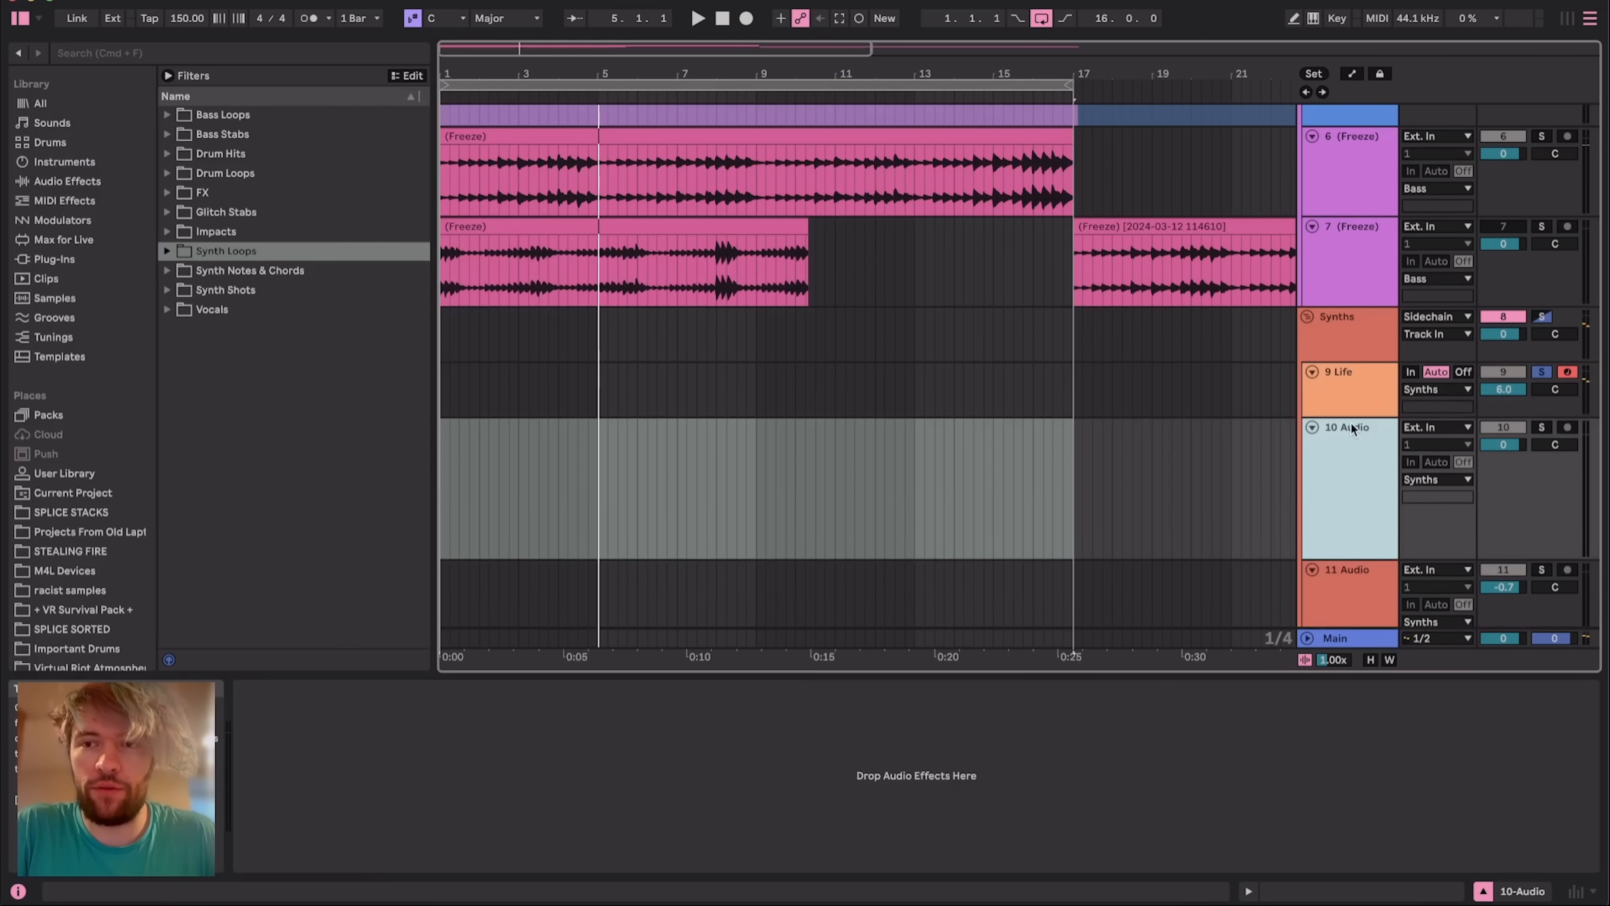
Set the audio input of track 10 Audio to 9-Life and view the available Life output channels
{"action": "left_click", "coordinate": [1350, 396]}
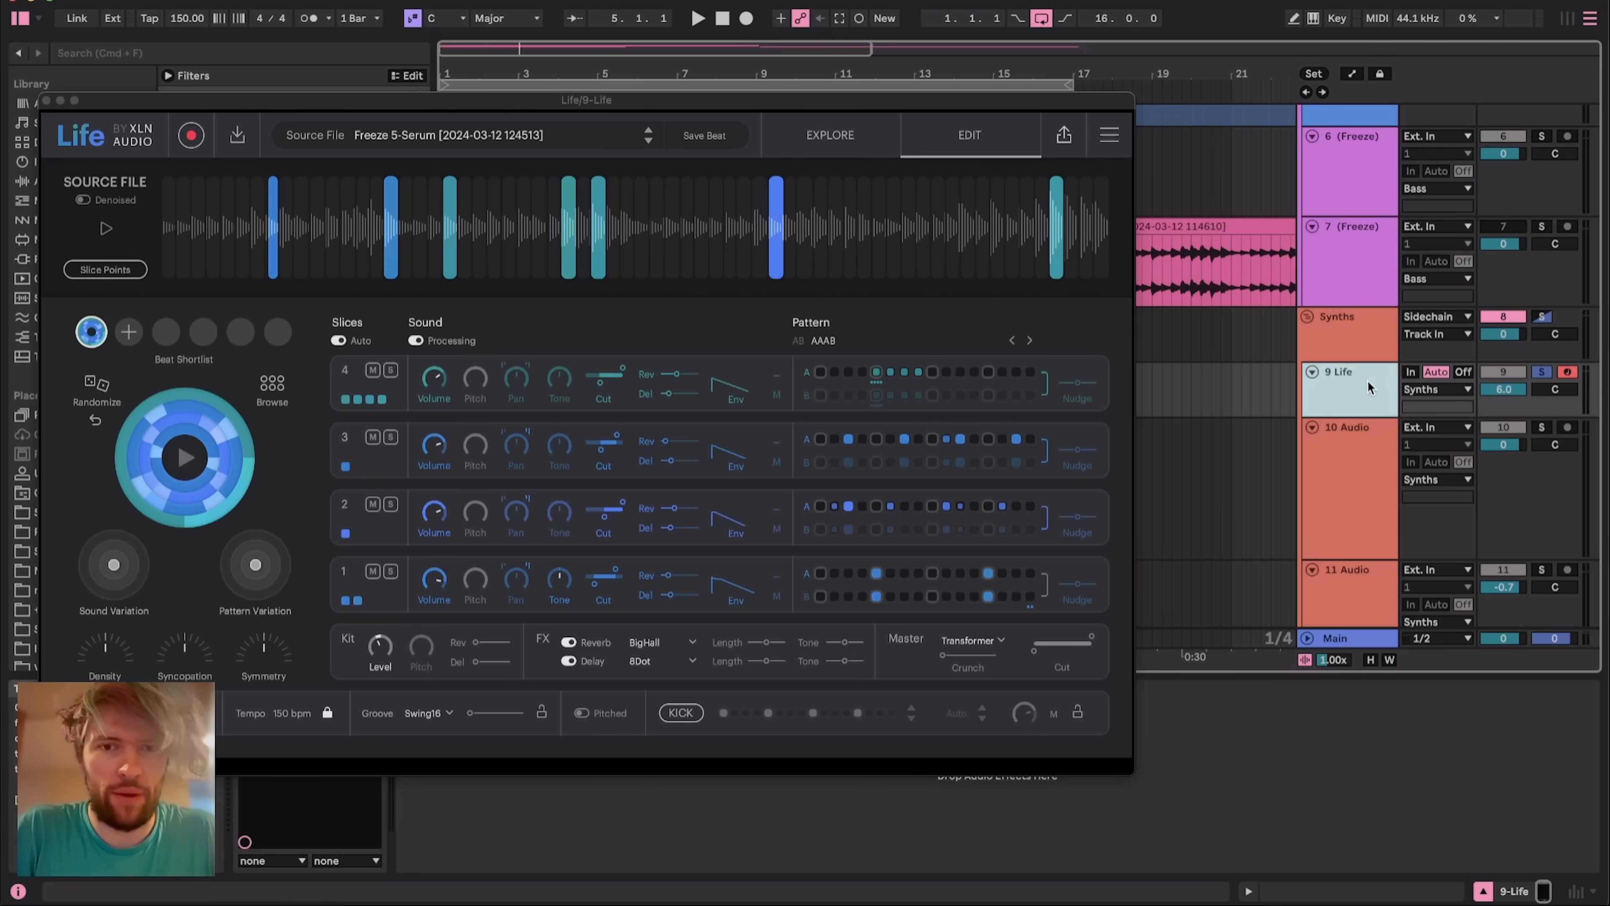
{"action": "left_click", "coordinate": [1454, 420]}
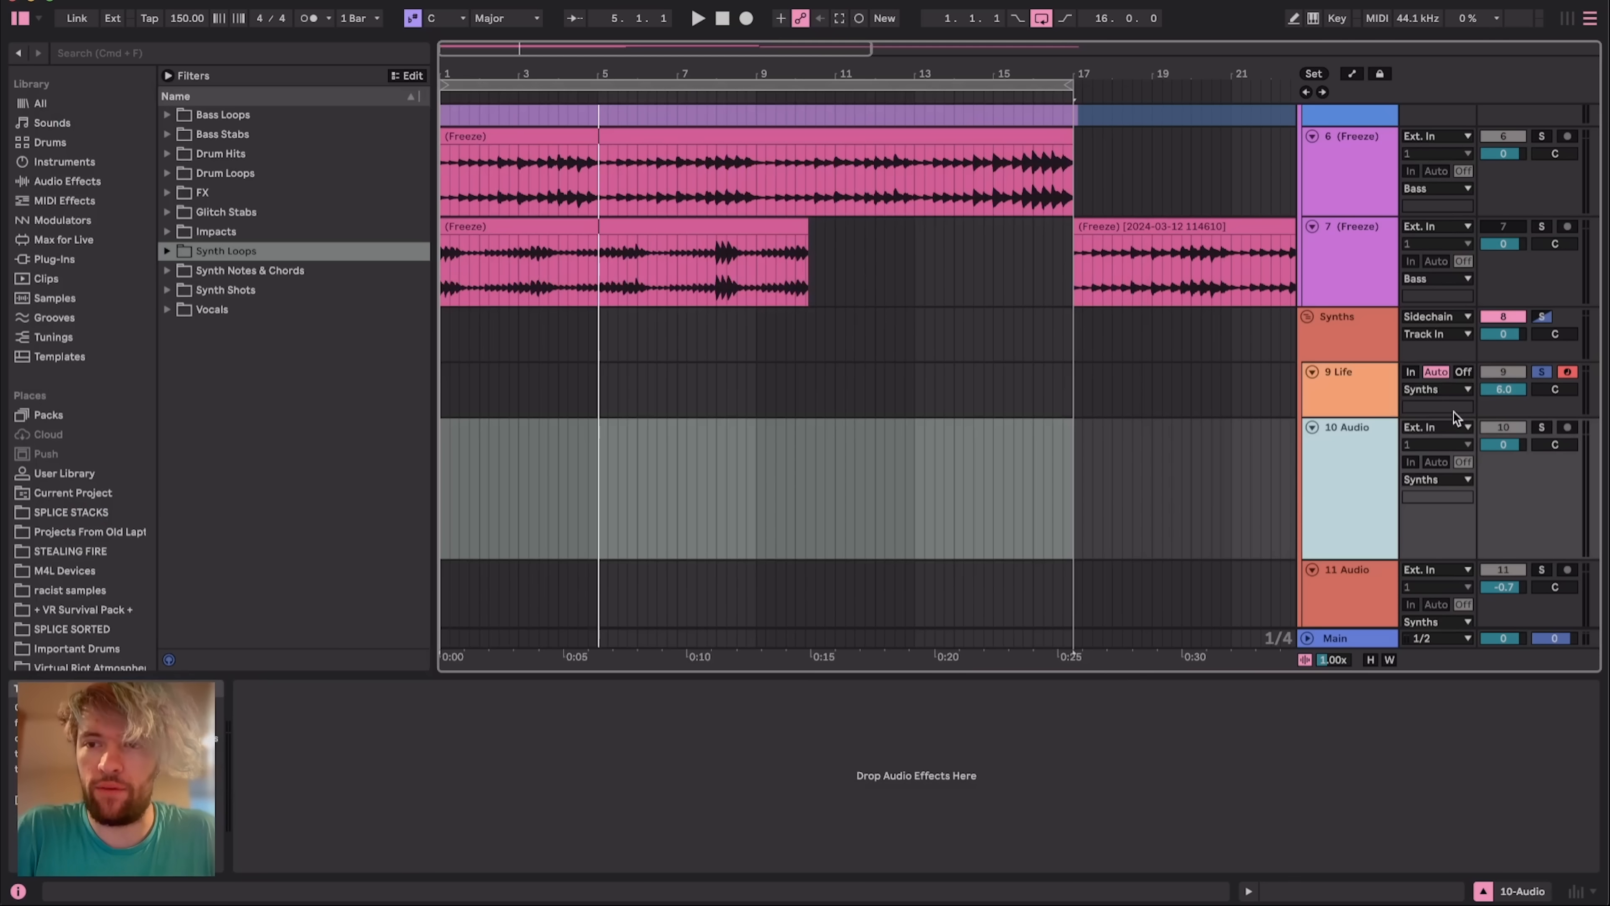
{"action": "left_click", "coordinate": [1432, 426]}
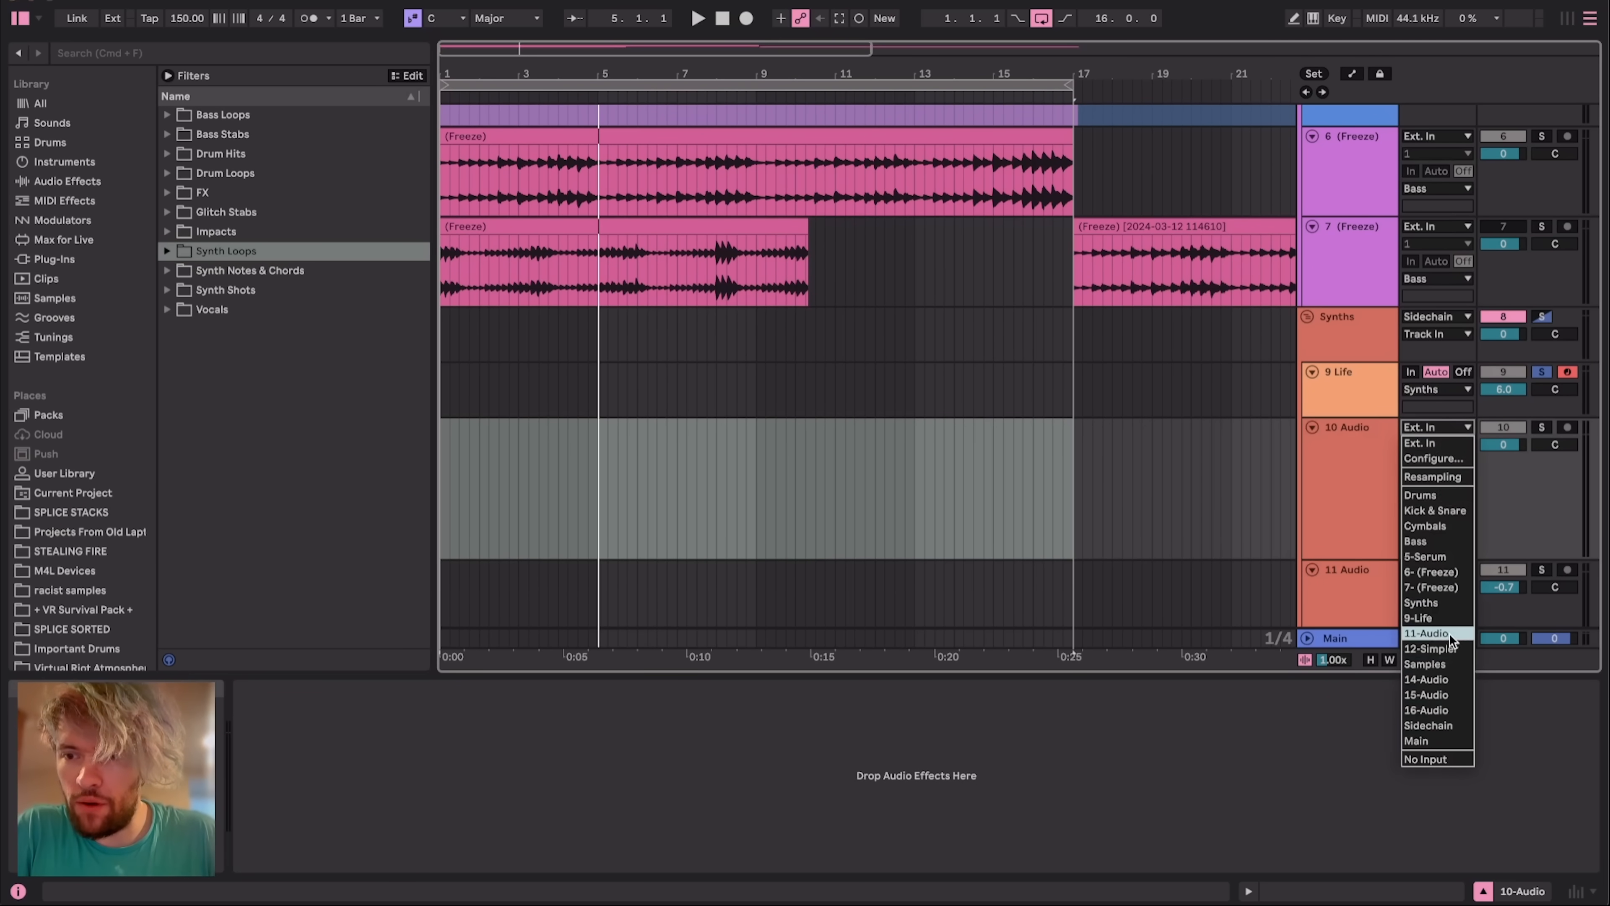
{"action": "left_click", "coordinate": [1445, 618]}
{"action": "left_click", "coordinate": [1433, 479]}
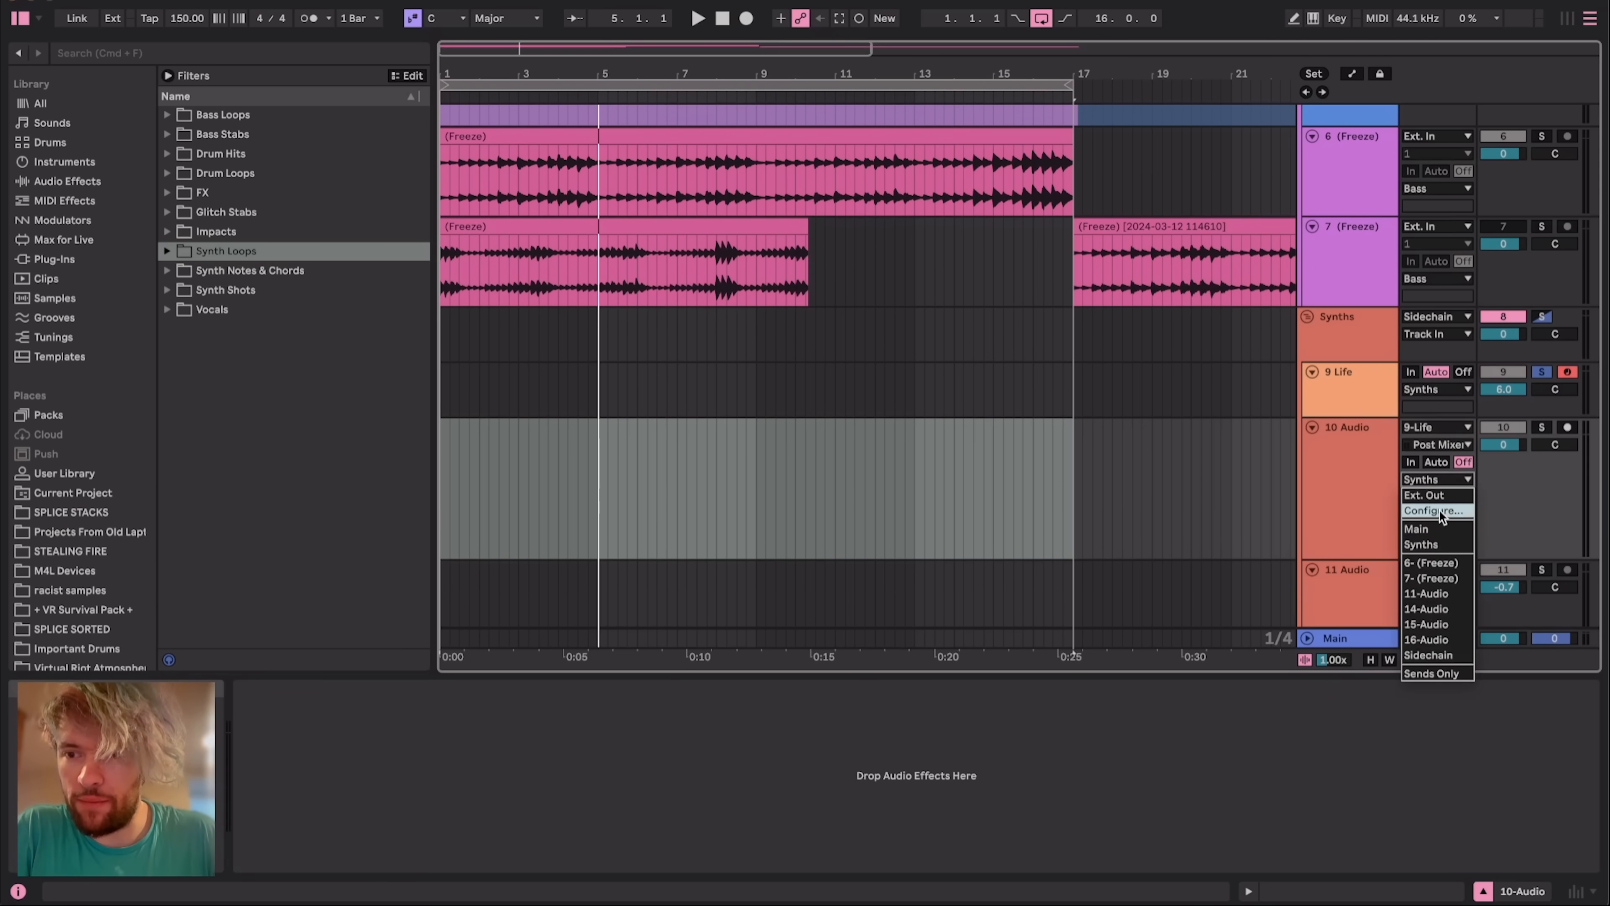
{"action": "left_click", "coordinate": [1345, 491]}
{"action": "left_click", "coordinate": [1438, 446]}
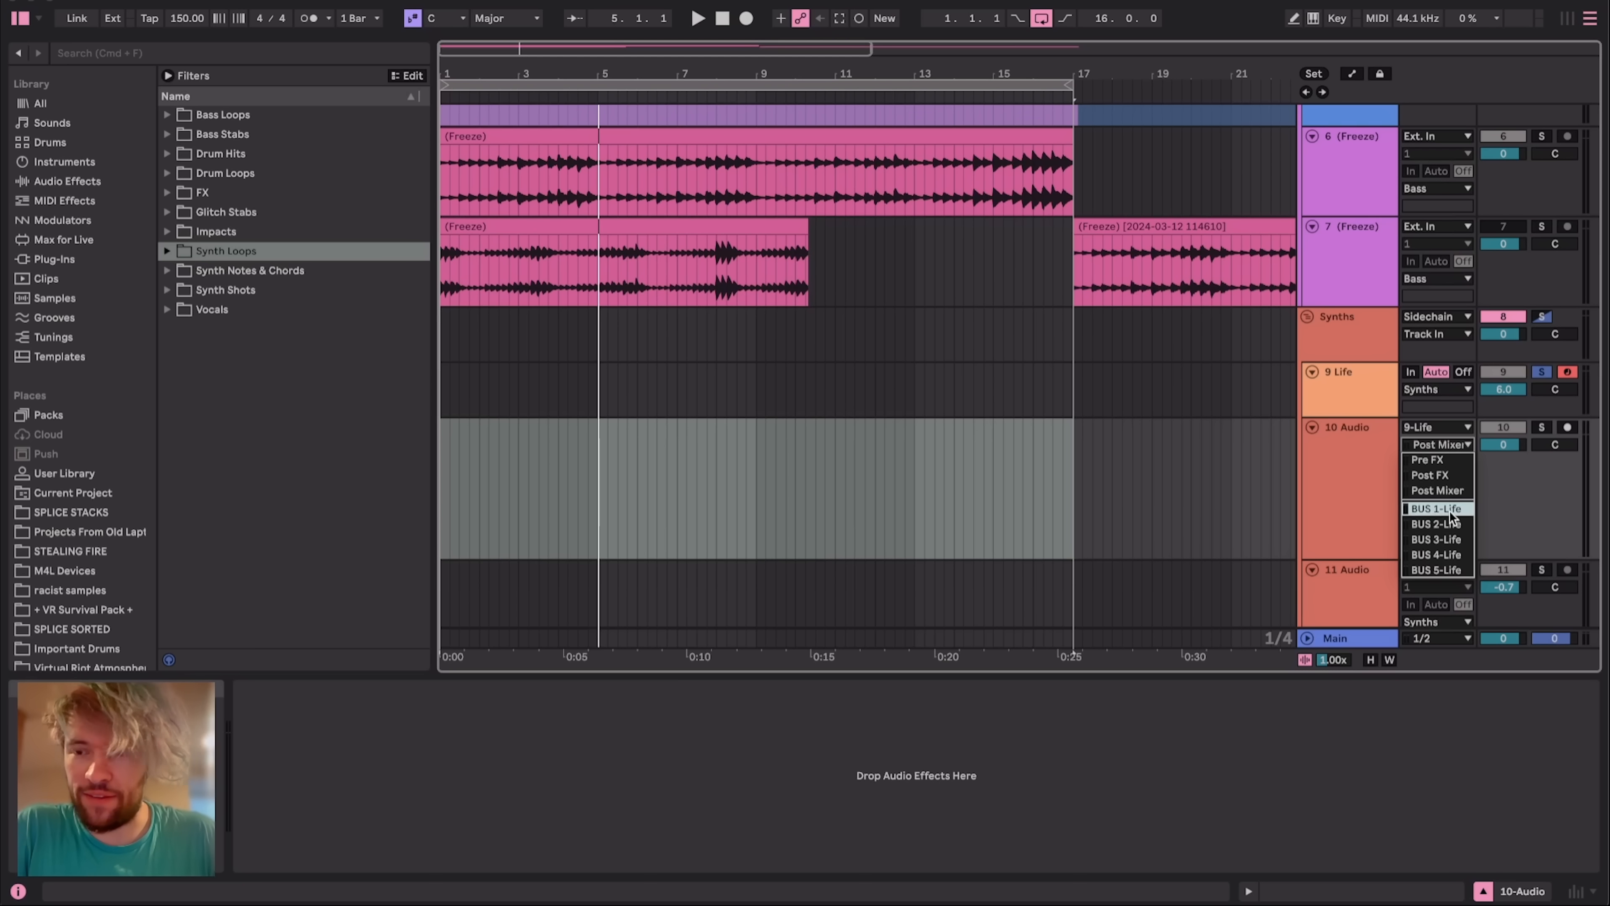
Play the project briefly, and examine the bus output options for row 3 in Life's edit view
{"action": "key", "text": "space"}
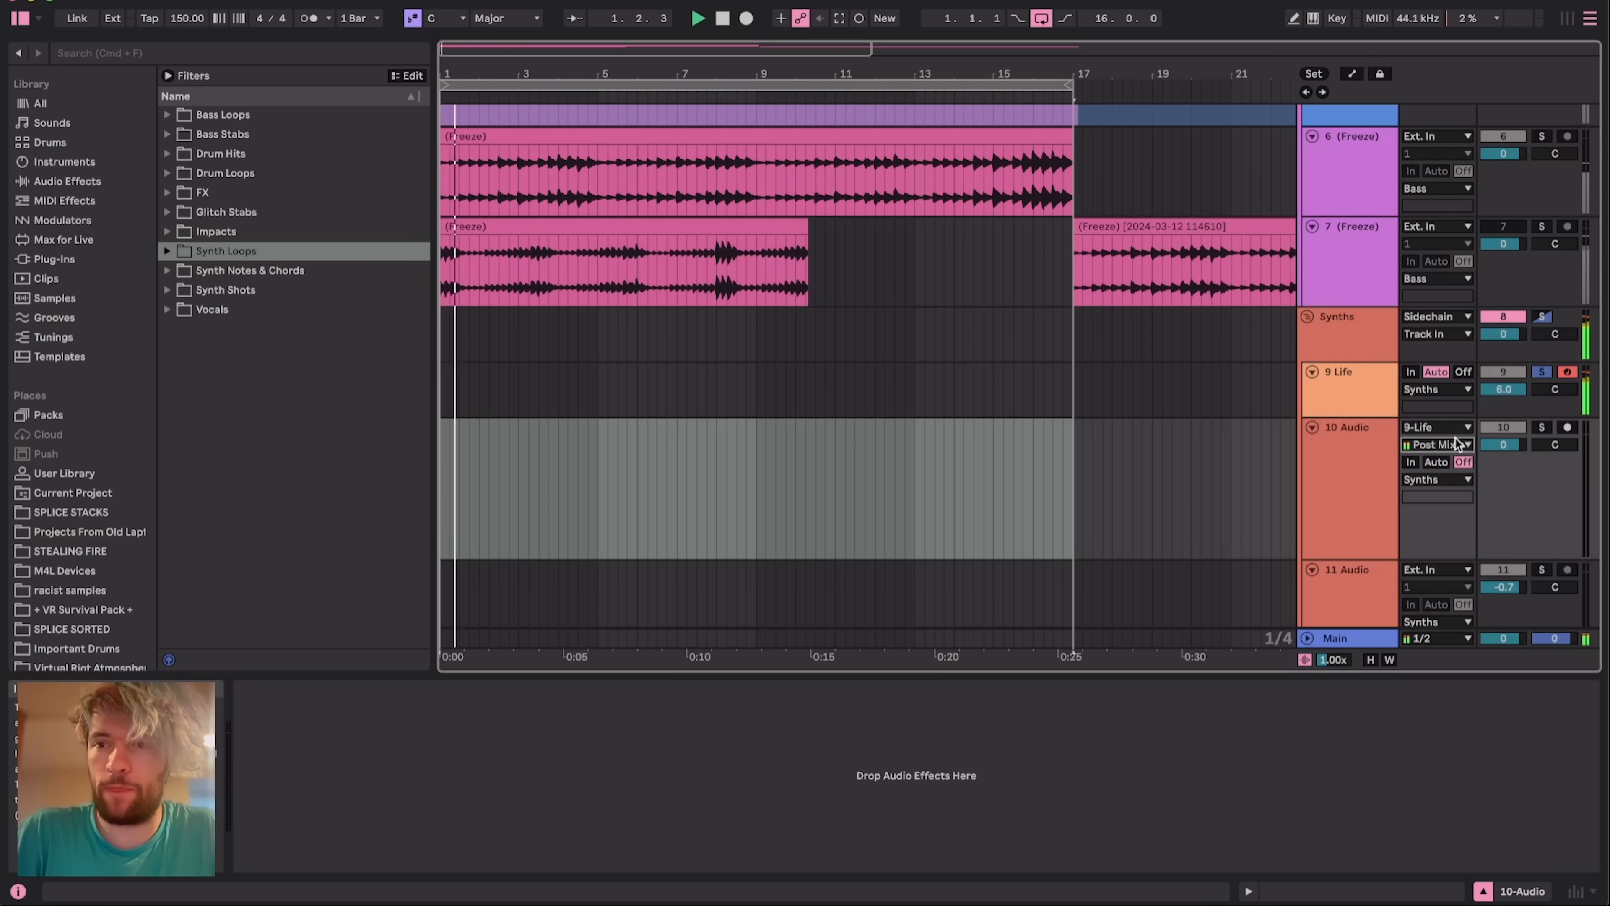
{"action": "left_click", "coordinate": [1361, 373]}
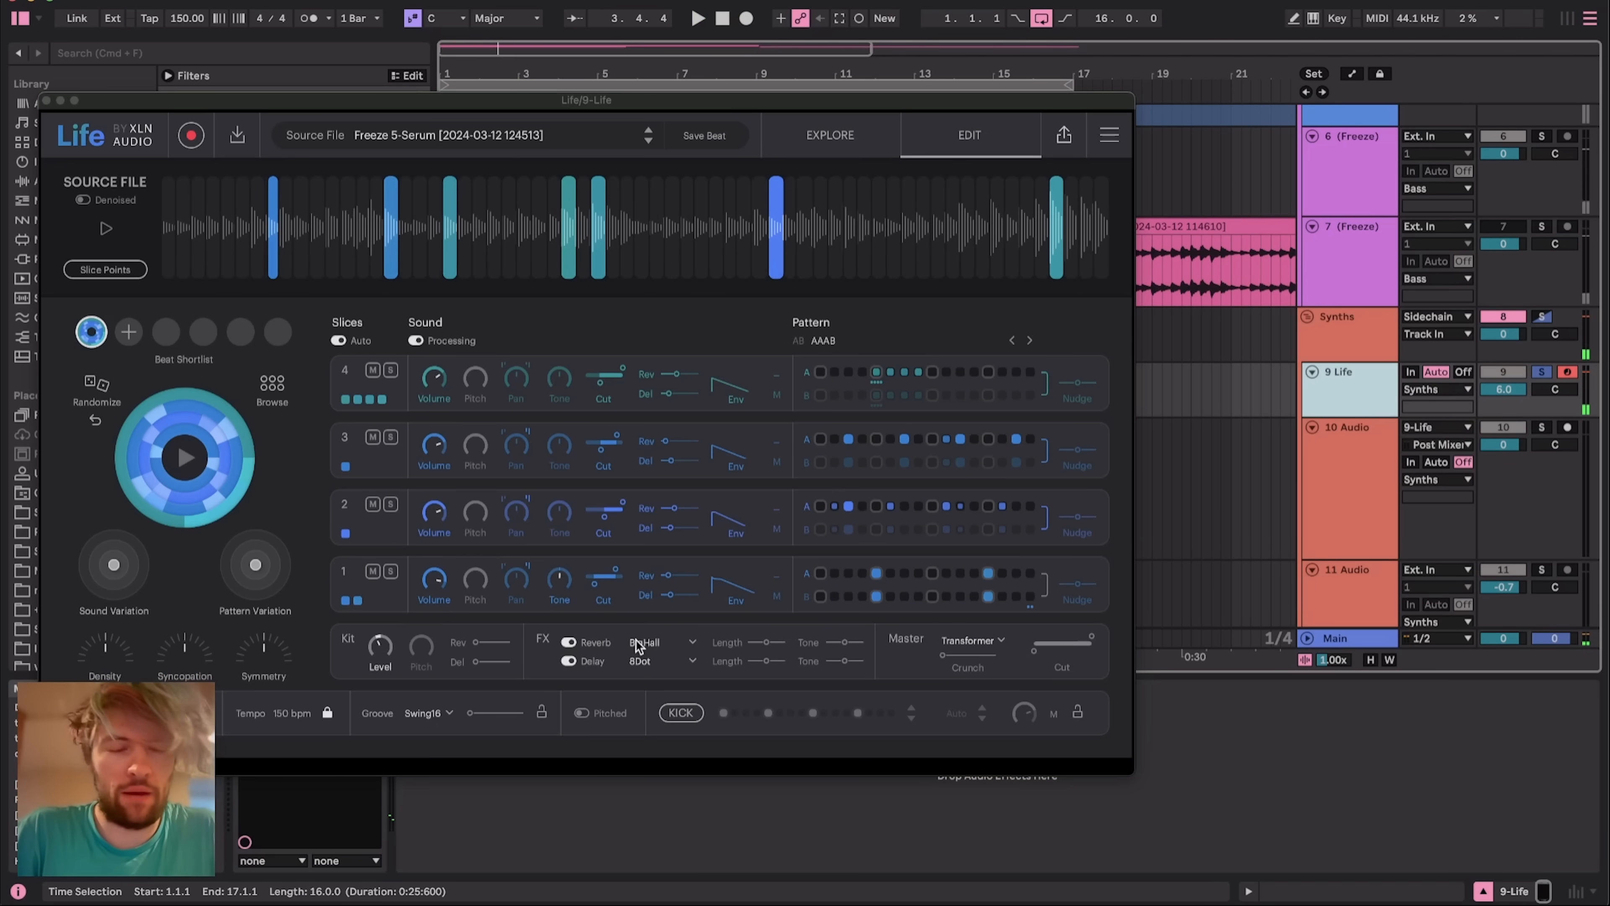
{"action": "left_click", "coordinate": [776, 461]}
{"action": "mouse_move", "coordinate": [784, 495]}
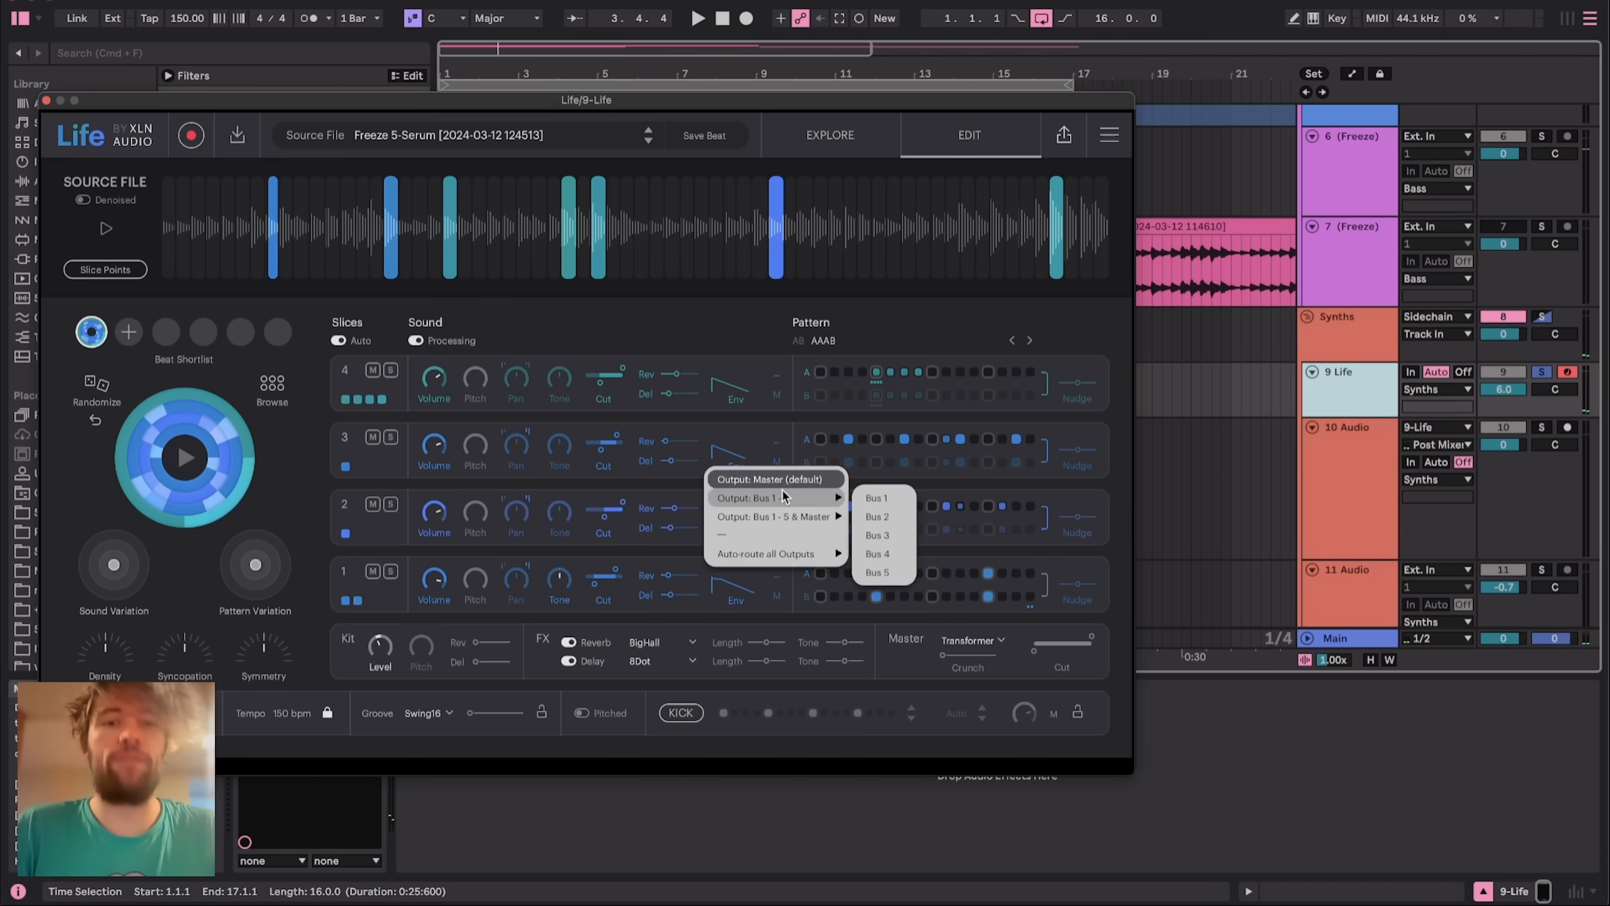
{"action": "left_click_drag", "start_coordinate": [761, 102], "coordinate": [870, 94]}
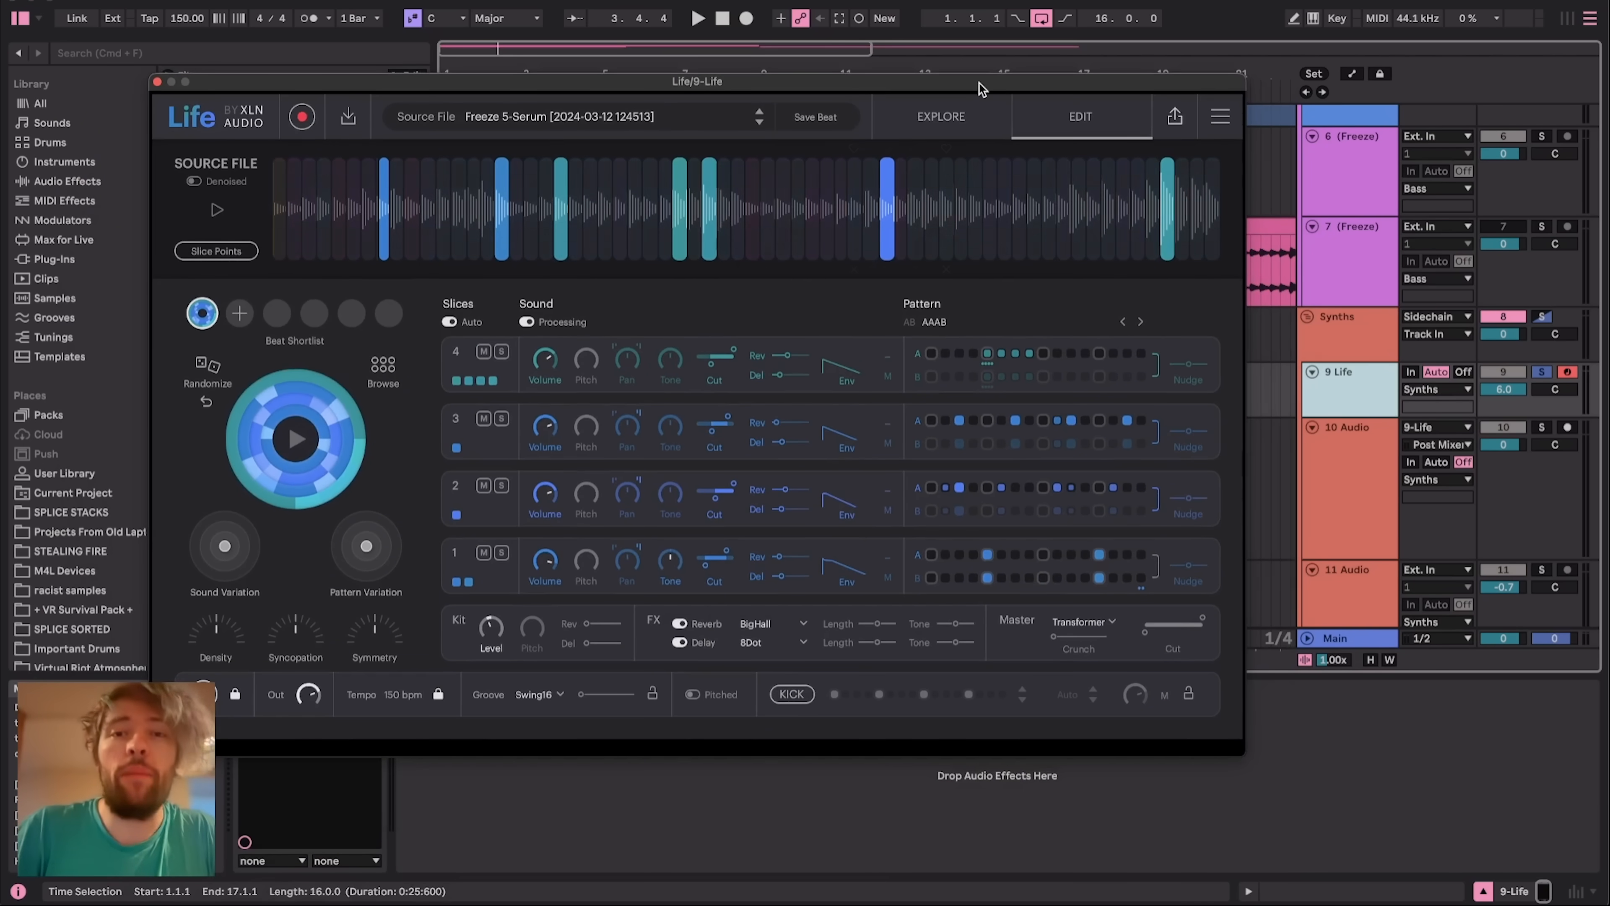
{"action": "left_click_drag", "start_coordinate": [978, 84], "coordinate": [933, 97]}
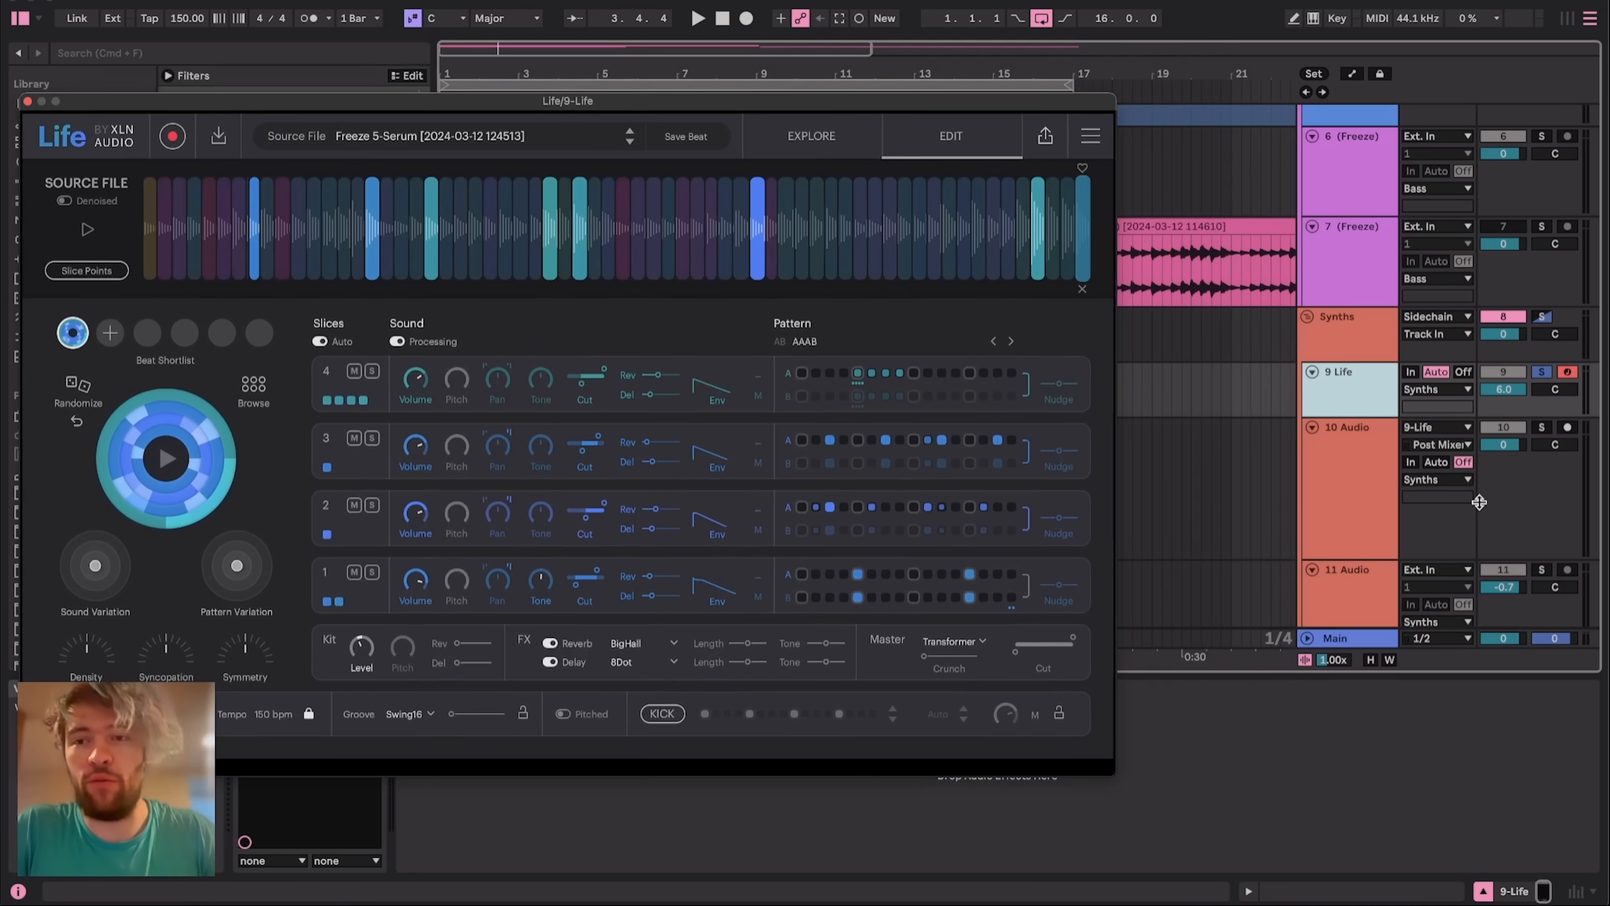
Insert another audio track below track 10 Audio and fold track 10 Audio
{"action": "left_click", "coordinate": [1358, 478]}
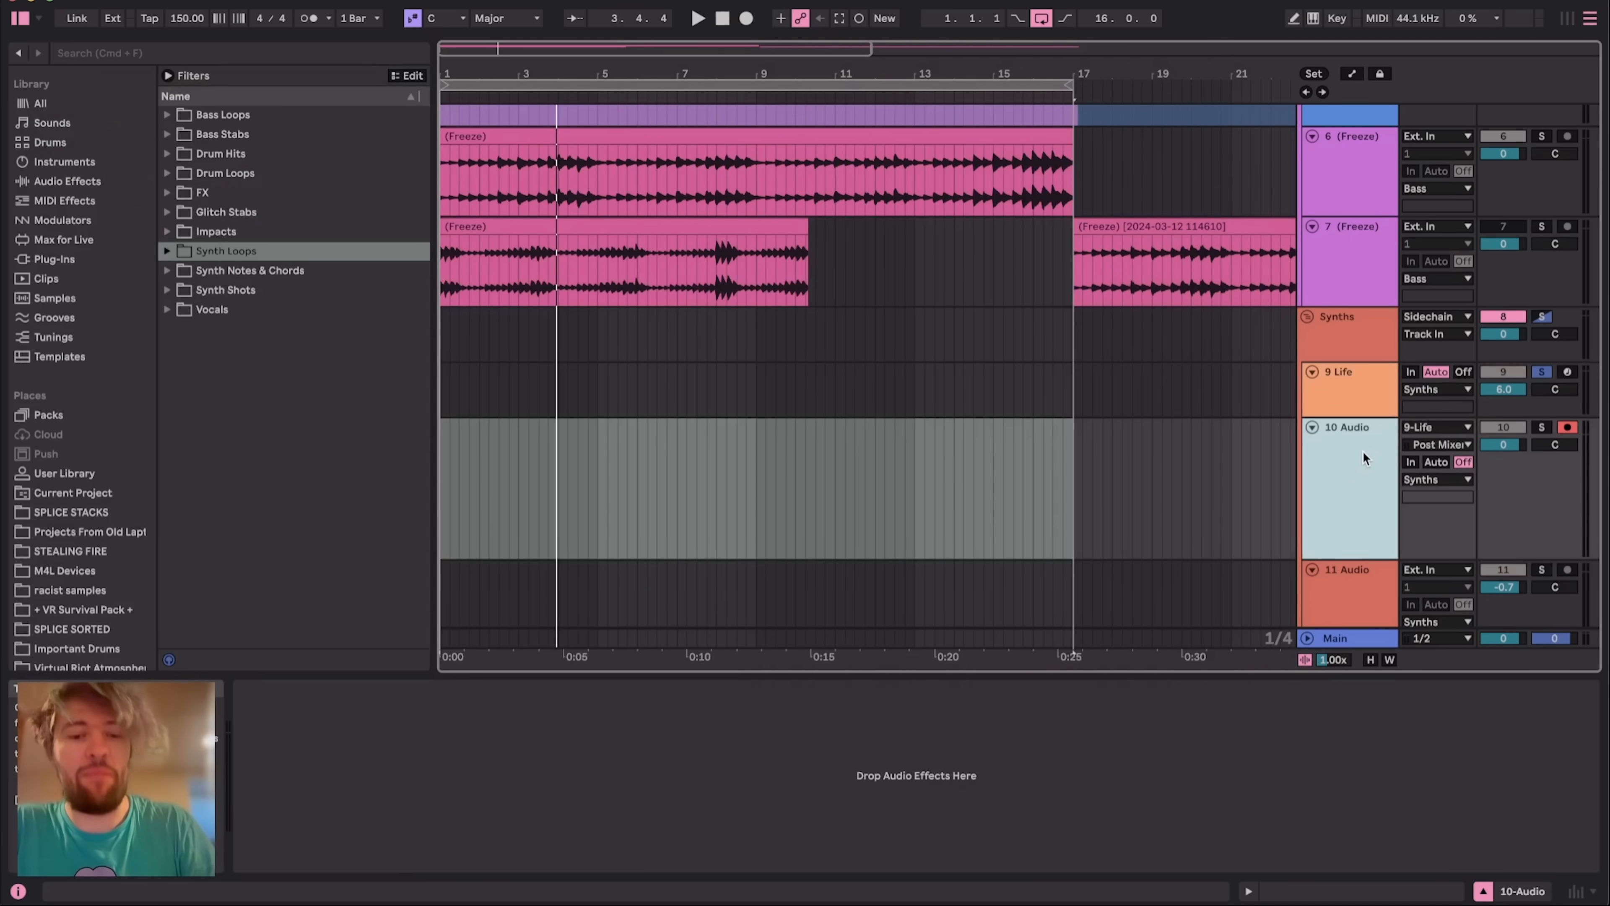
{"action": "key", "text": "super+t"}
{"action": "left_click", "coordinate": [1344, 493]}
{"action": "key", "text": "u"}
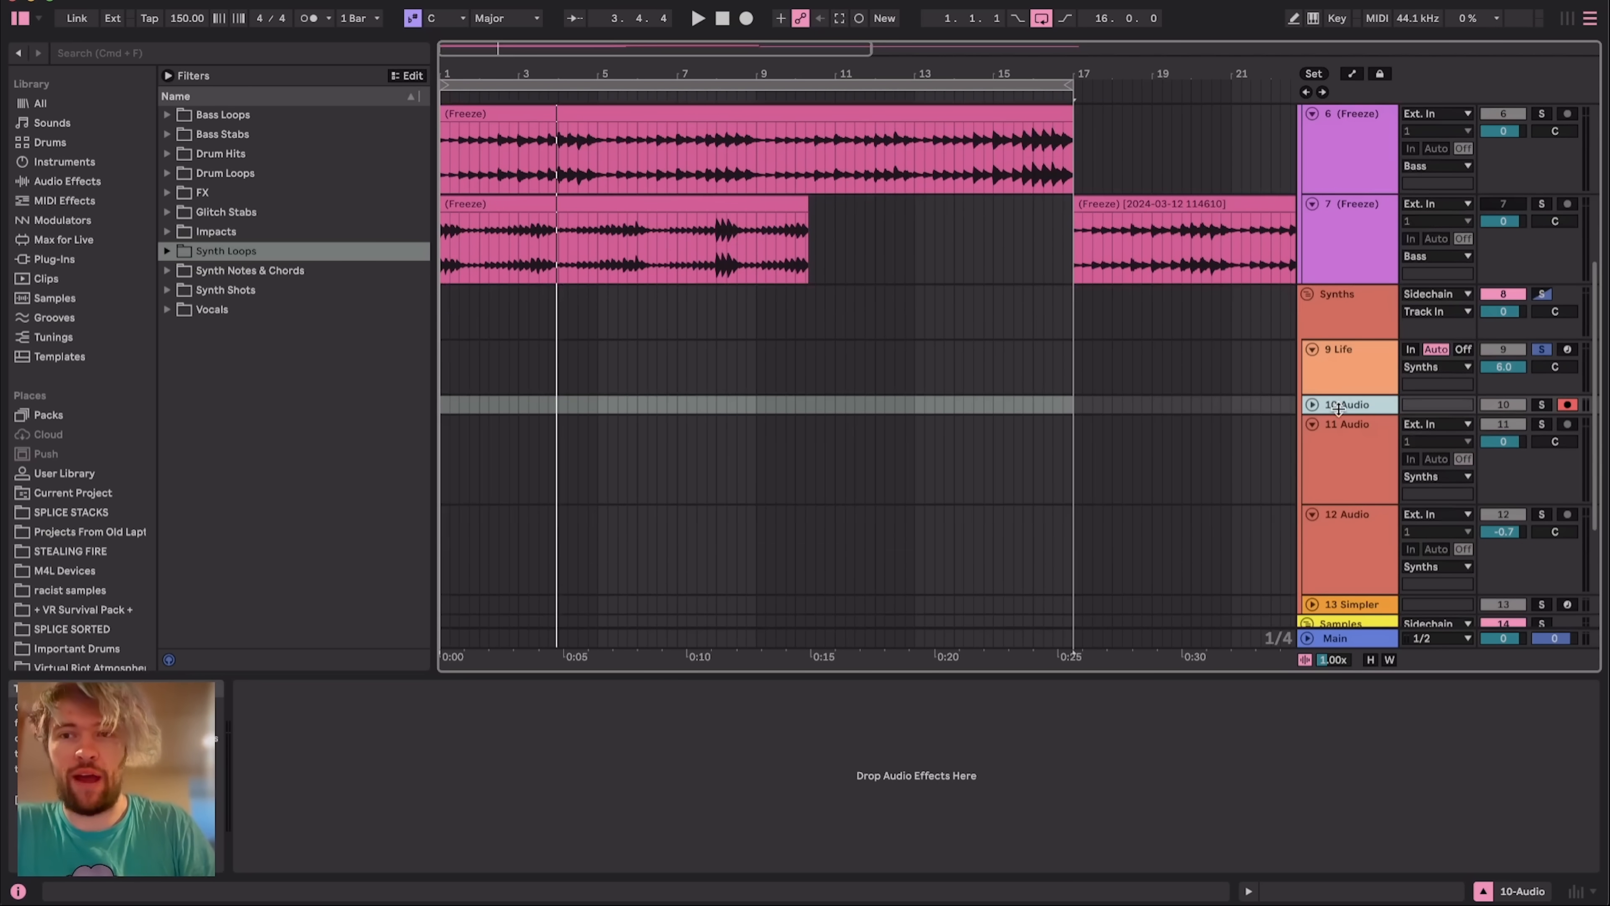
Reopen Life on the Life track and route the output of row 4 to Bus 1 & Master
{"action": "left_click", "coordinate": [1353, 376]}
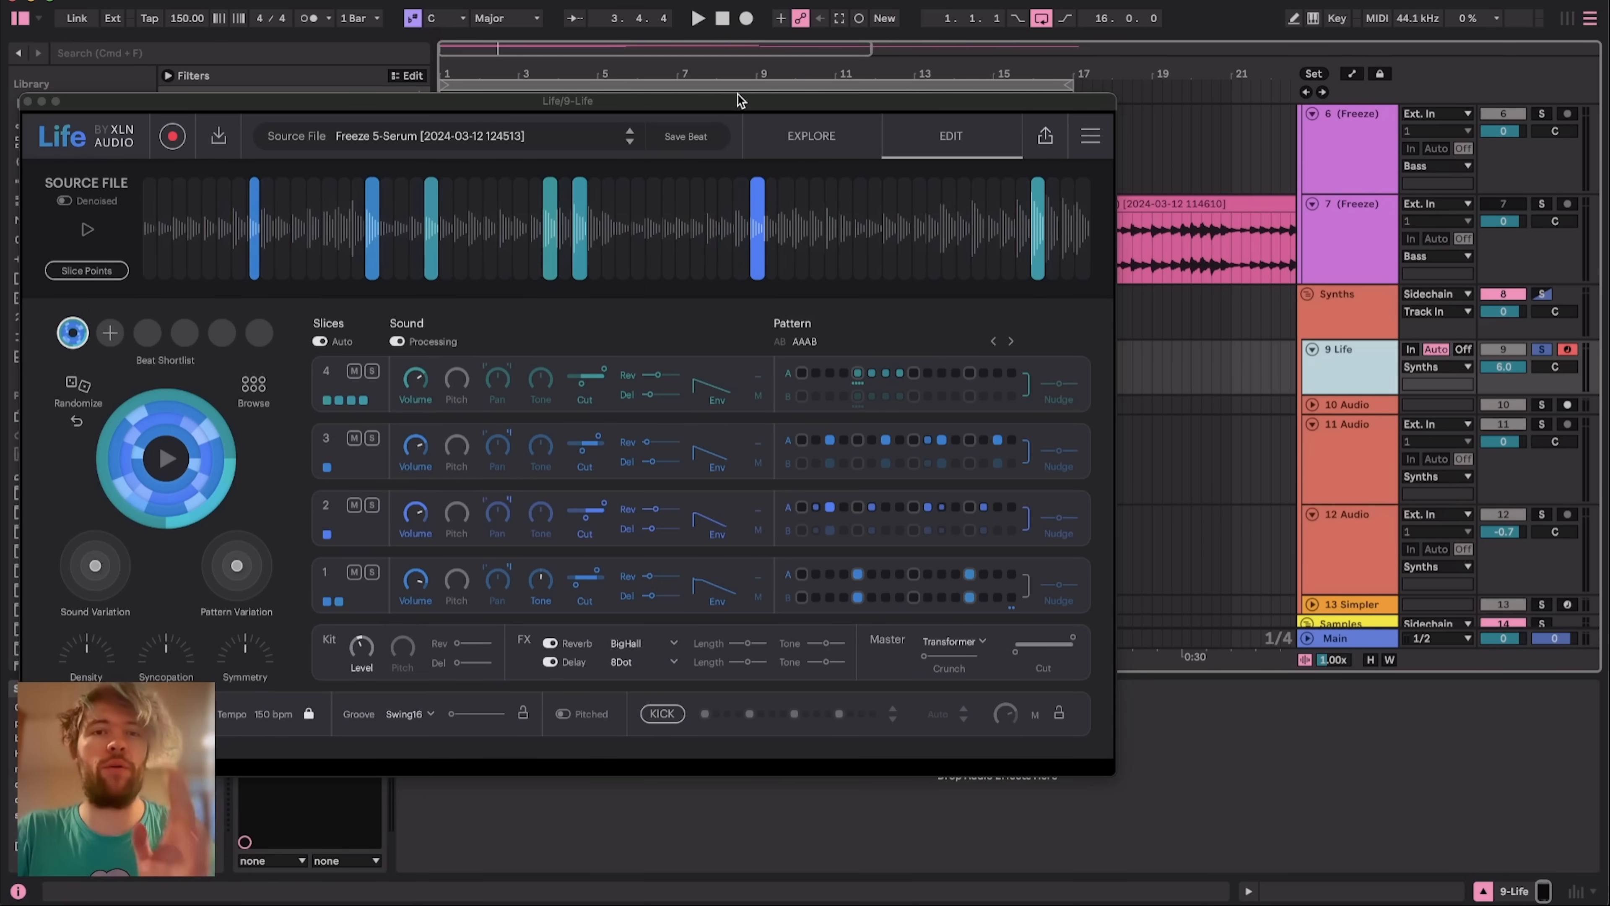
{"action": "left_click_drag", "start_coordinate": [740, 101], "coordinate": [854, 62]}
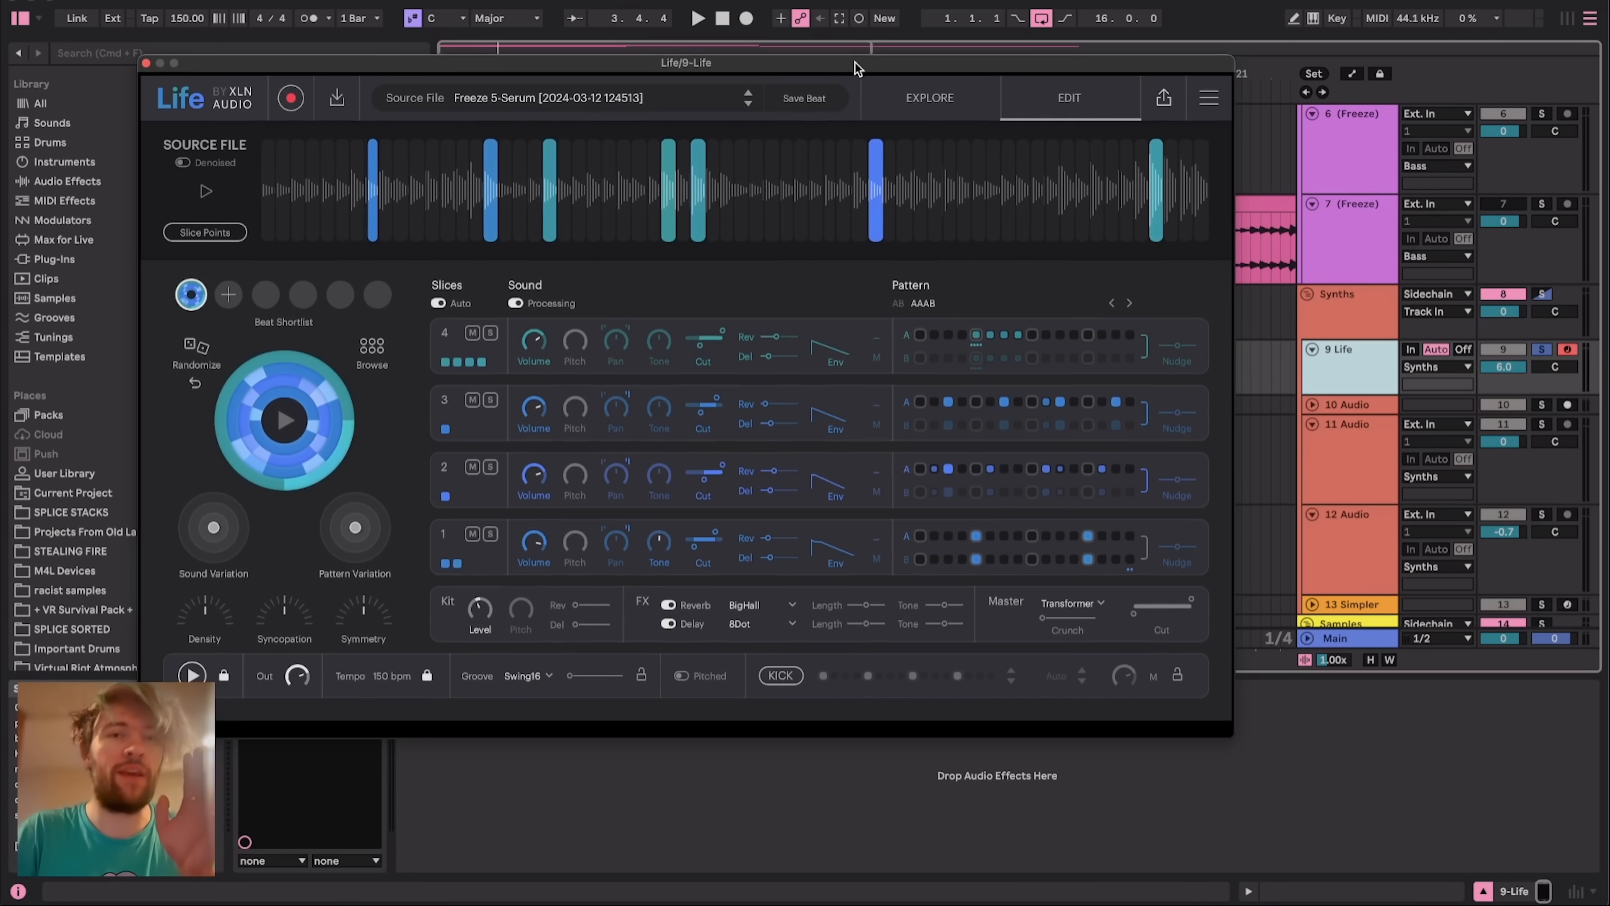
{"action": "left_click_drag", "start_coordinate": [854, 62], "coordinate": [818, 66]}
{"action": "left_click_drag", "start_coordinate": [820, 70], "coordinate": [743, 63]}
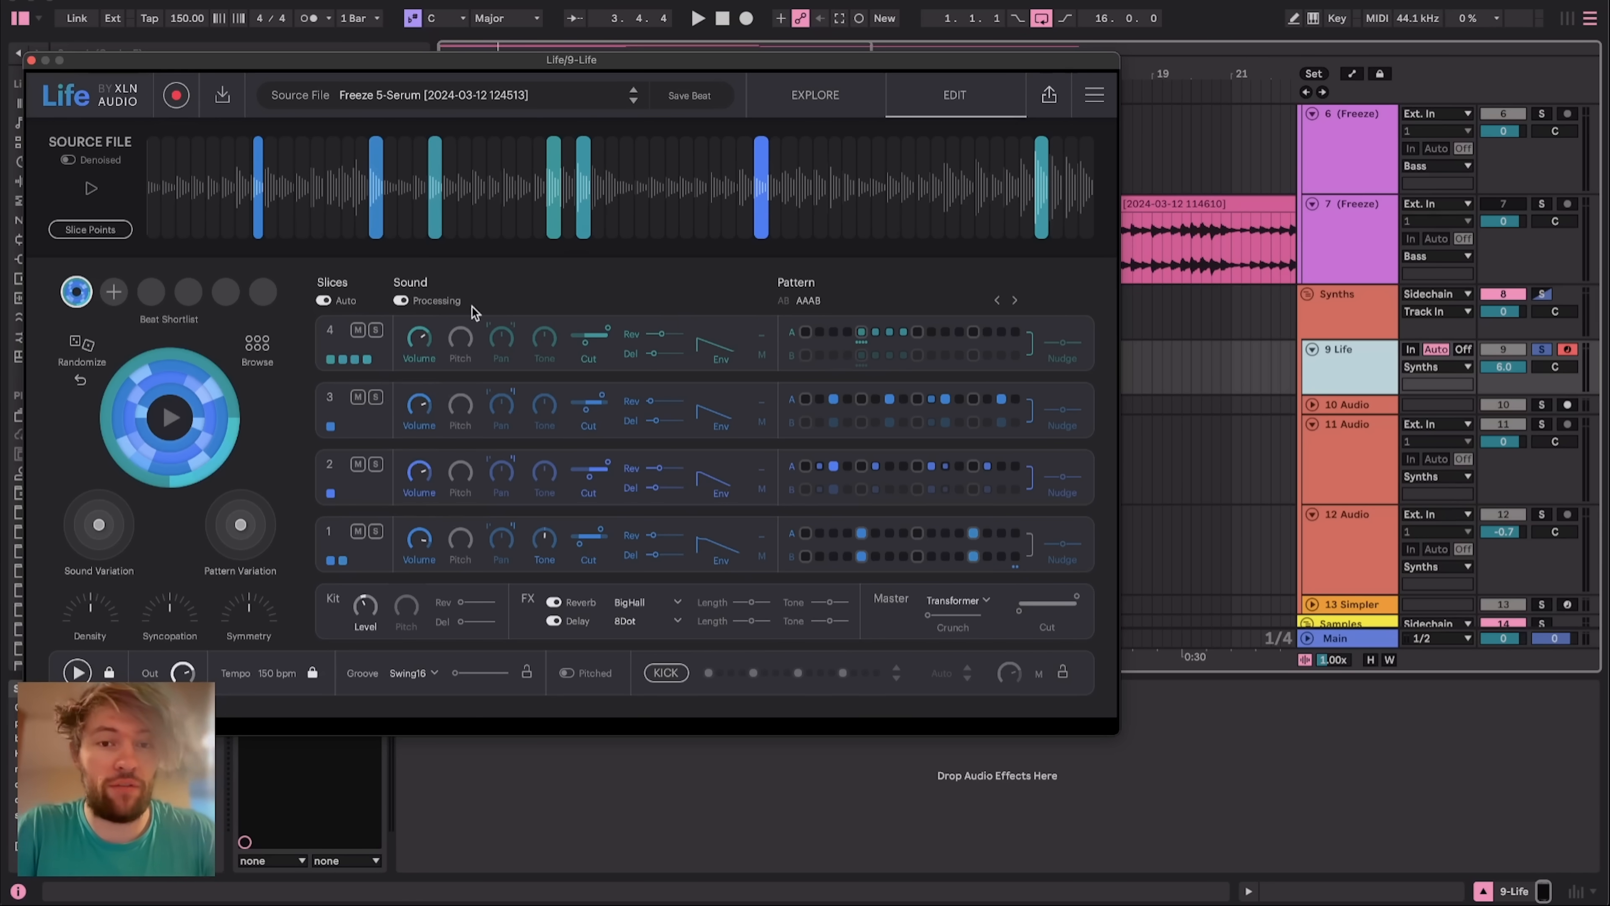
{"action": "left_click", "coordinate": [761, 354]}
{"action": "mouse_move", "coordinate": [760, 409]}
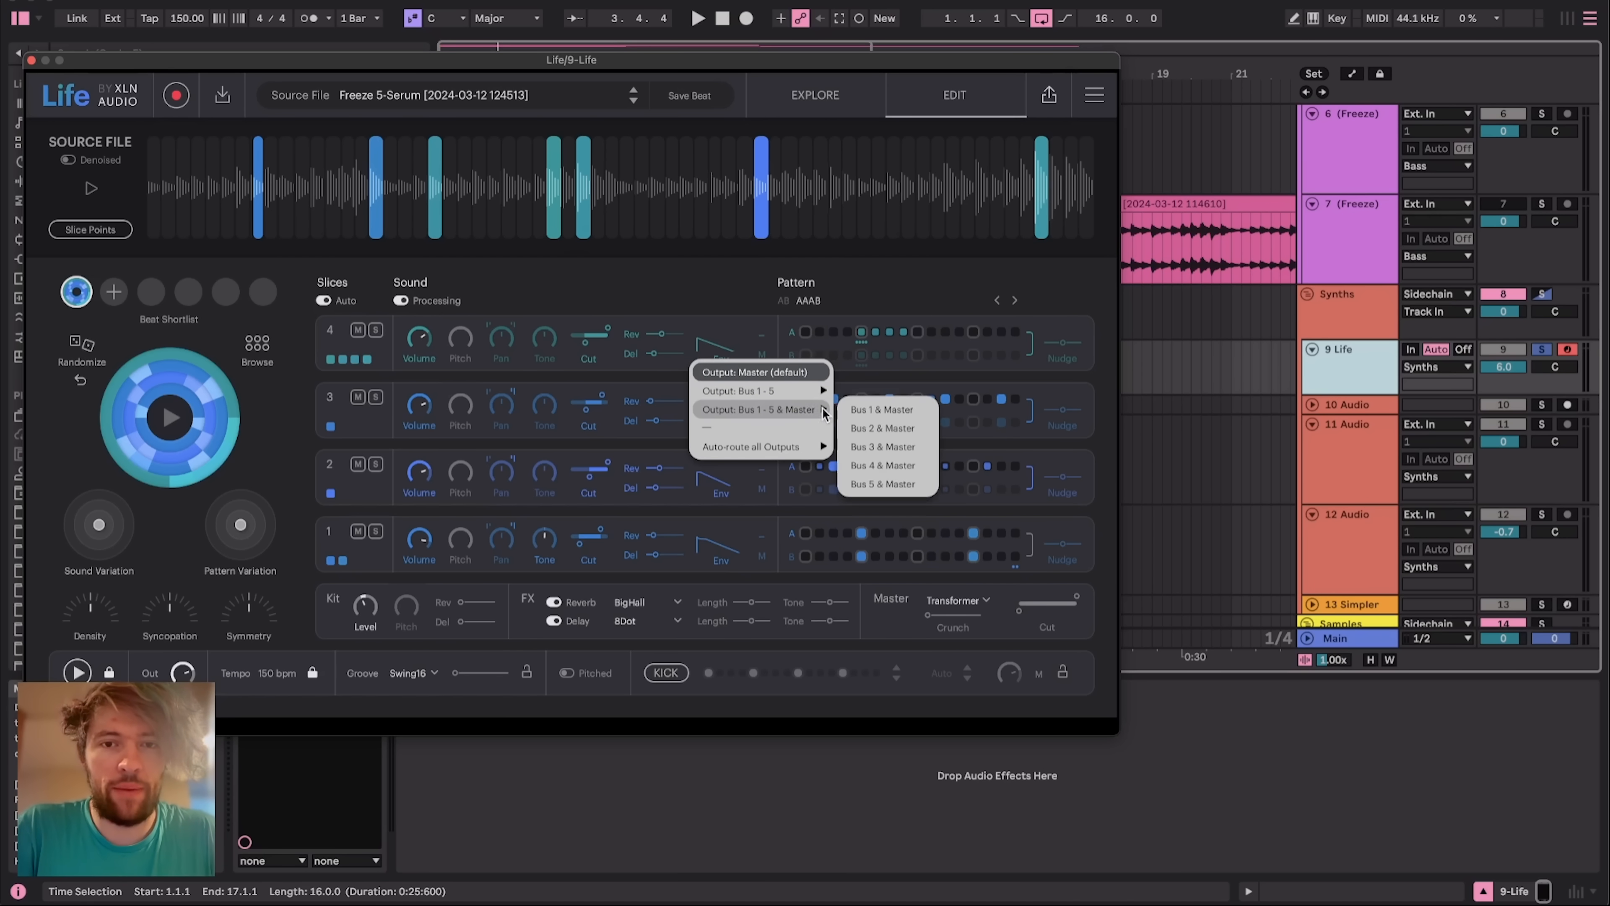
{"action": "left_click", "coordinate": [862, 410]}
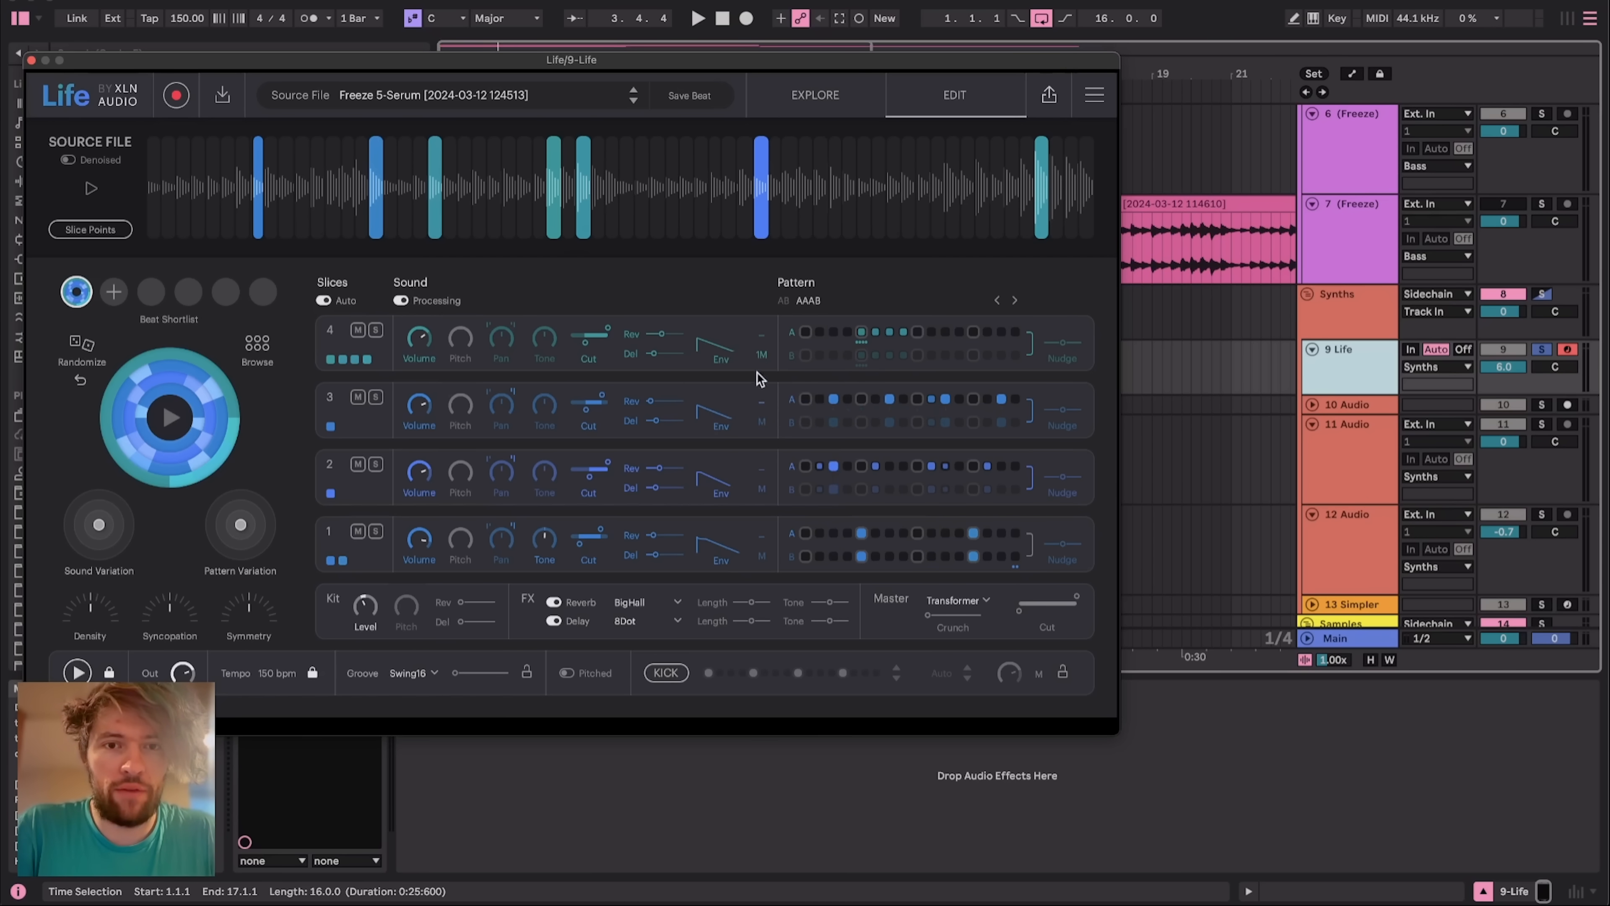
Route Life's row 3 to Bus 2 & Master, row 2 to Bus 3 & Master and row 1 to Bus 4 & Master
{"action": "left_click", "coordinate": [761, 420]}
{"action": "mouse_move", "coordinate": [818, 472]}
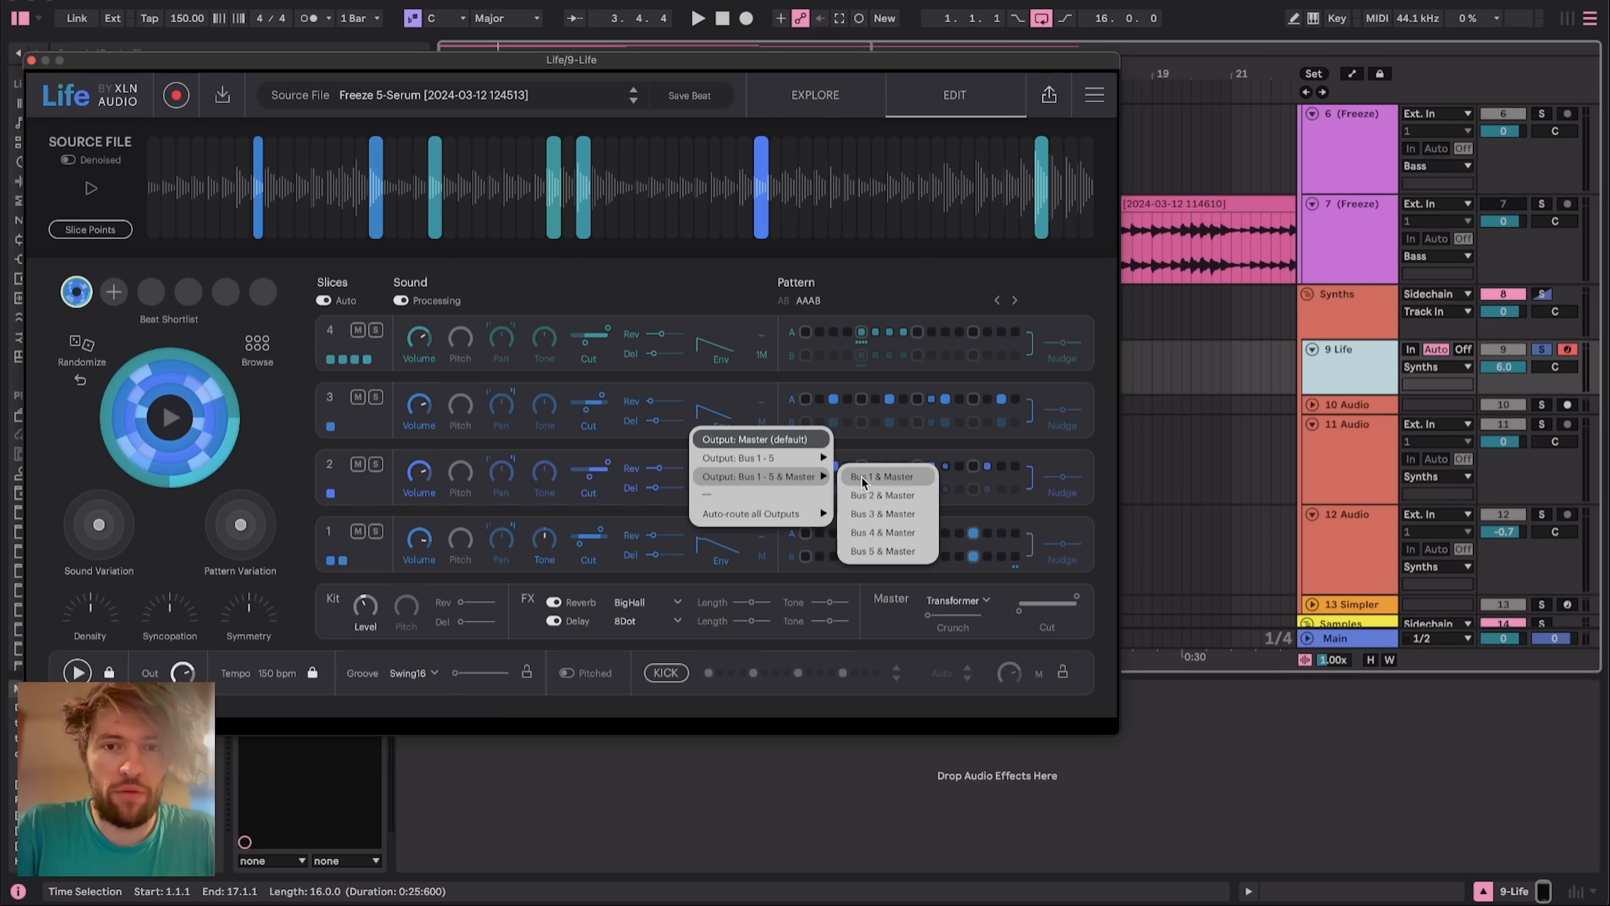
{"action": "left_click", "coordinate": [882, 501]}
{"action": "left_click", "coordinate": [763, 487]}
{"action": "mouse_move", "coordinate": [786, 544]}
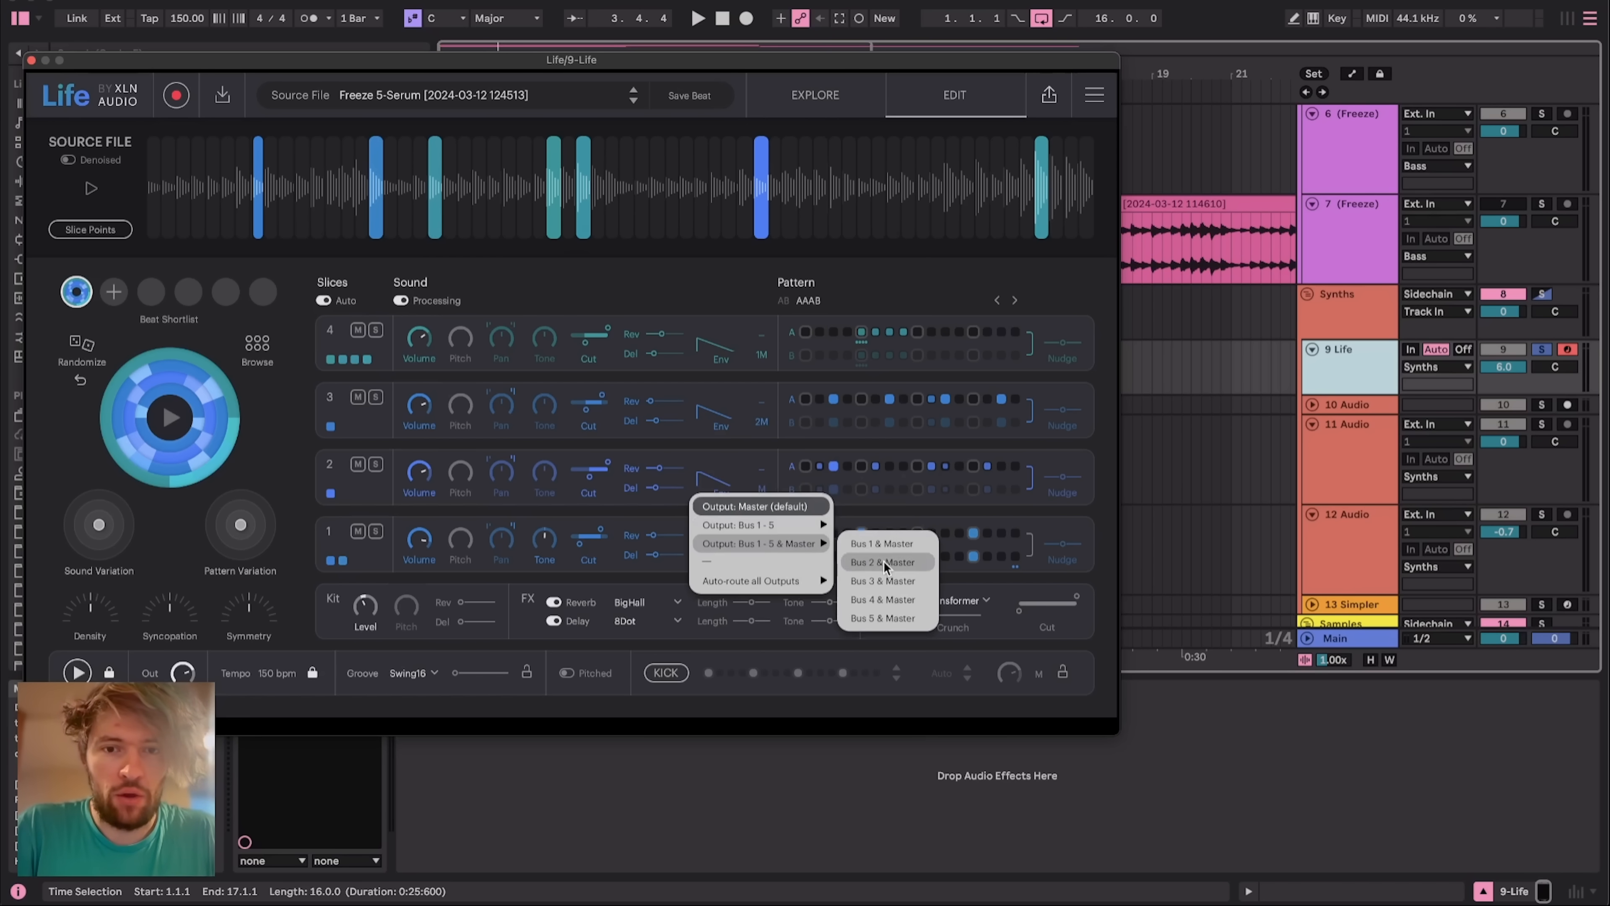
{"action": "left_click", "coordinate": [894, 590]}
{"action": "left_click", "coordinate": [762, 556]}
{"action": "mouse_move", "coordinate": [789, 610]}
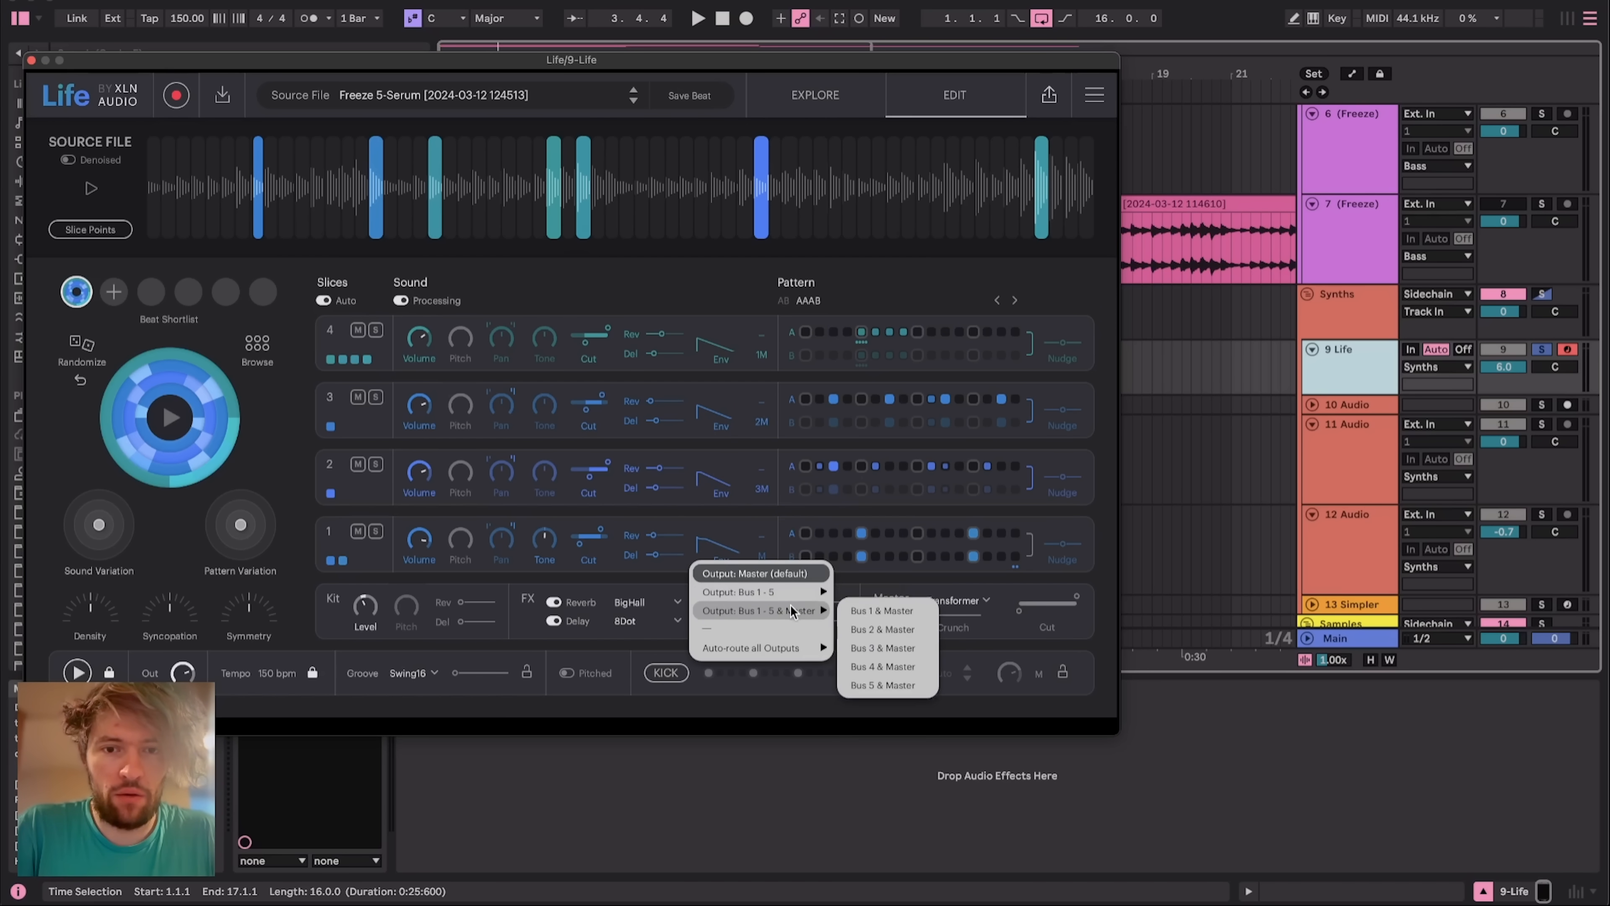
{"action": "left_click", "coordinate": [895, 664]}
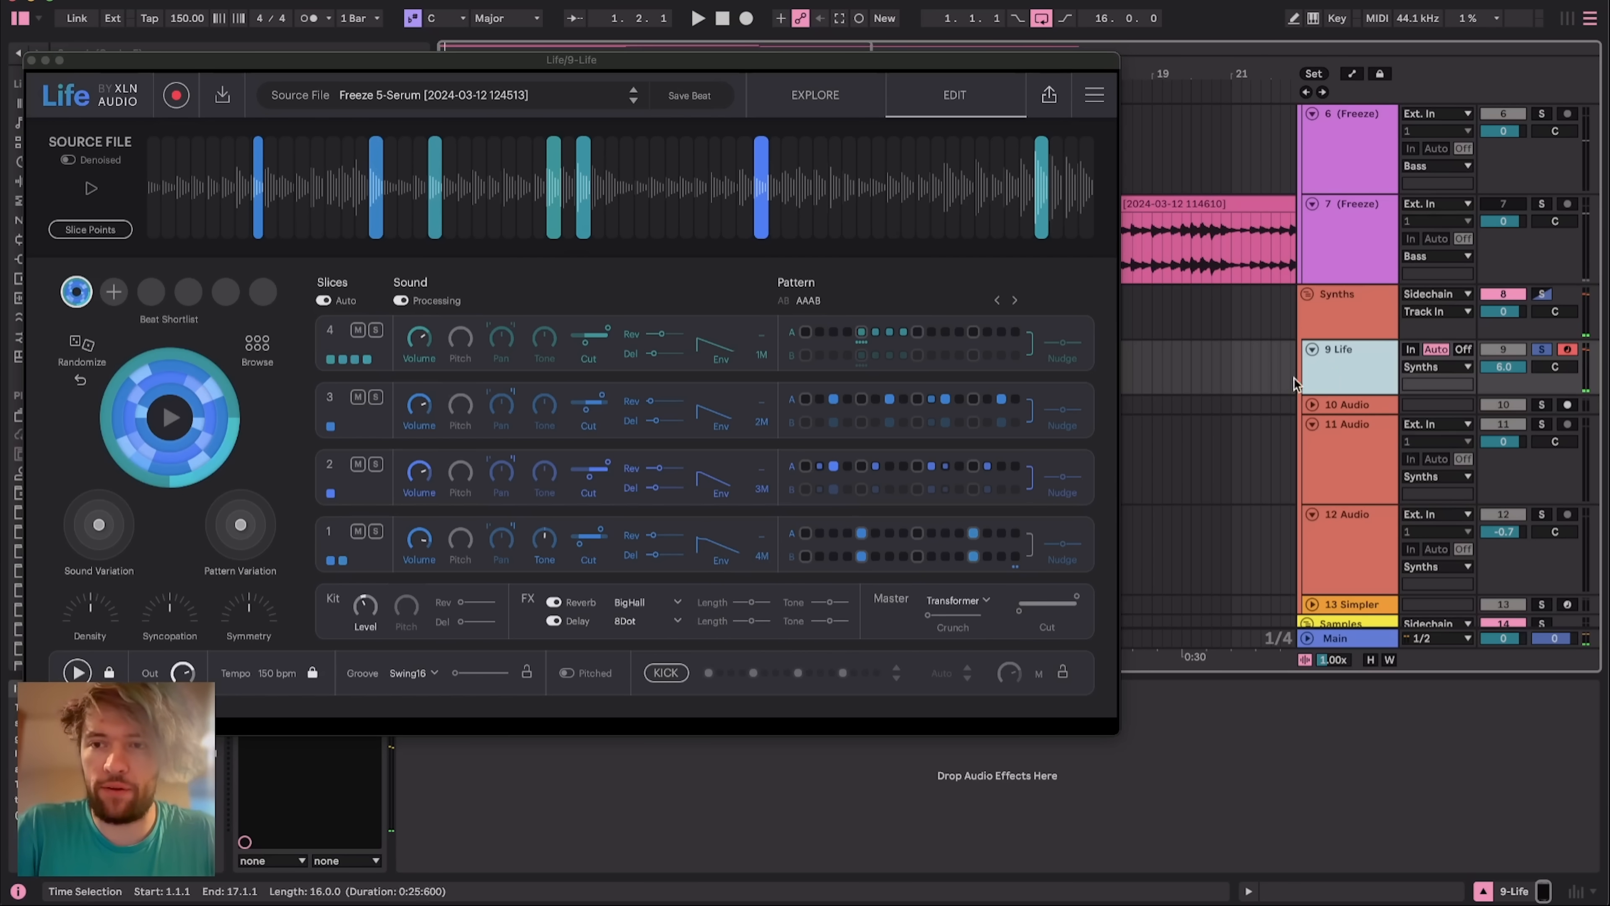
Unsolo the Life track and unfold track 10 Audio
{"action": "left_click", "coordinate": [1542, 349]}
{"action": "left_click", "coordinate": [1370, 363]}
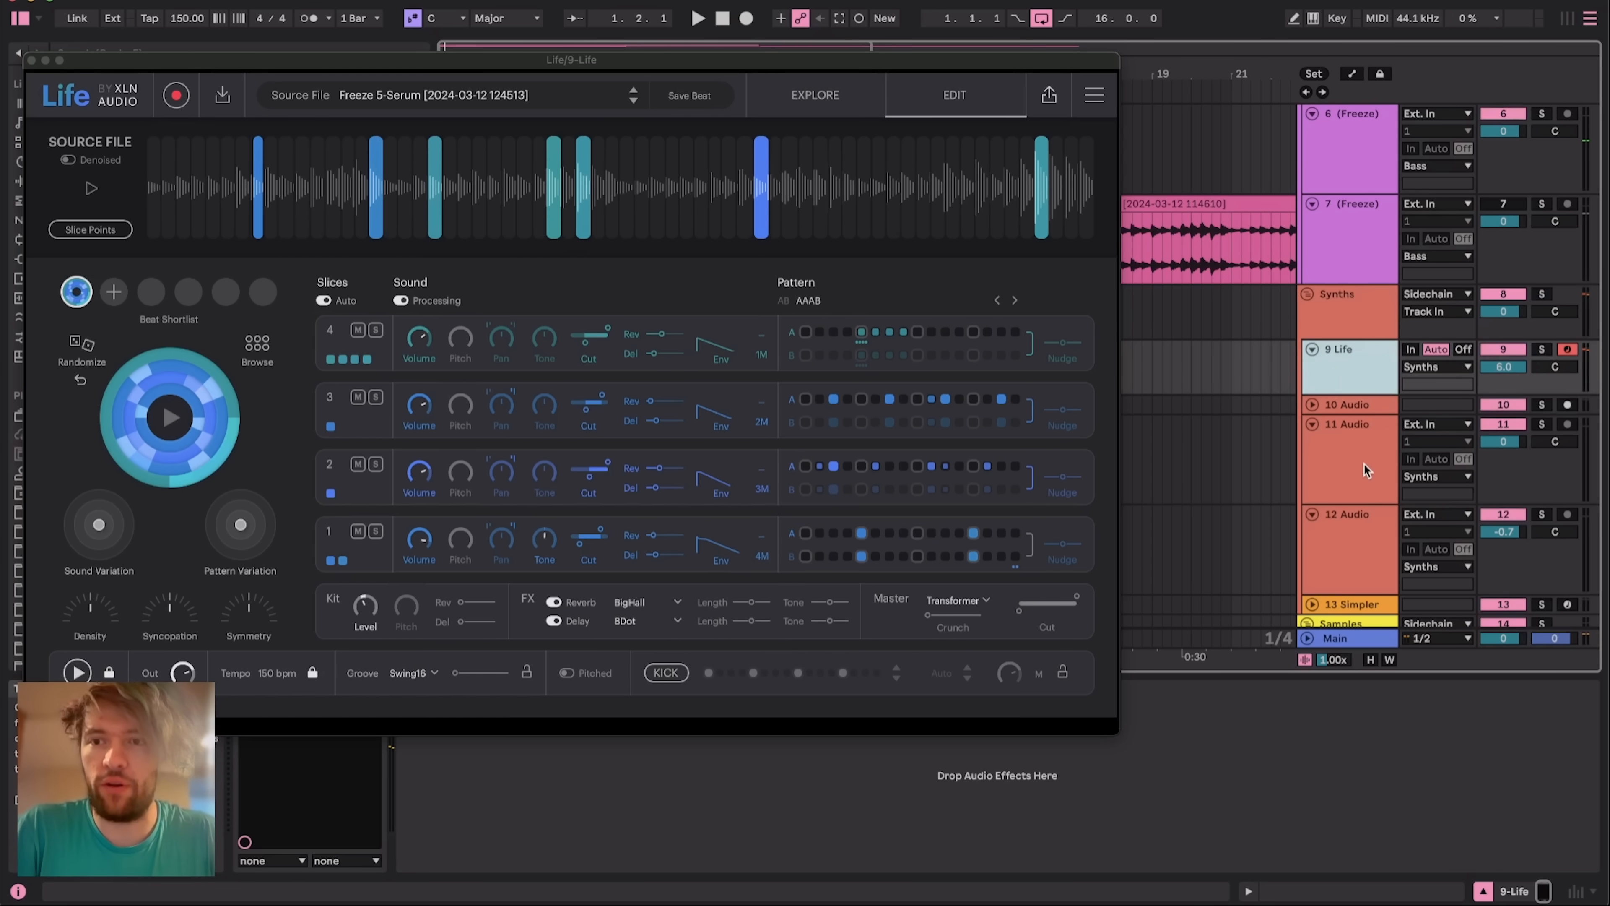
{"action": "left_click", "coordinate": [1364, 464]}
{"action": "left_click", "coordinate": [1341, 404]}
{"action": "key", "text": "c"}
{"action": "key", "text": "u"}
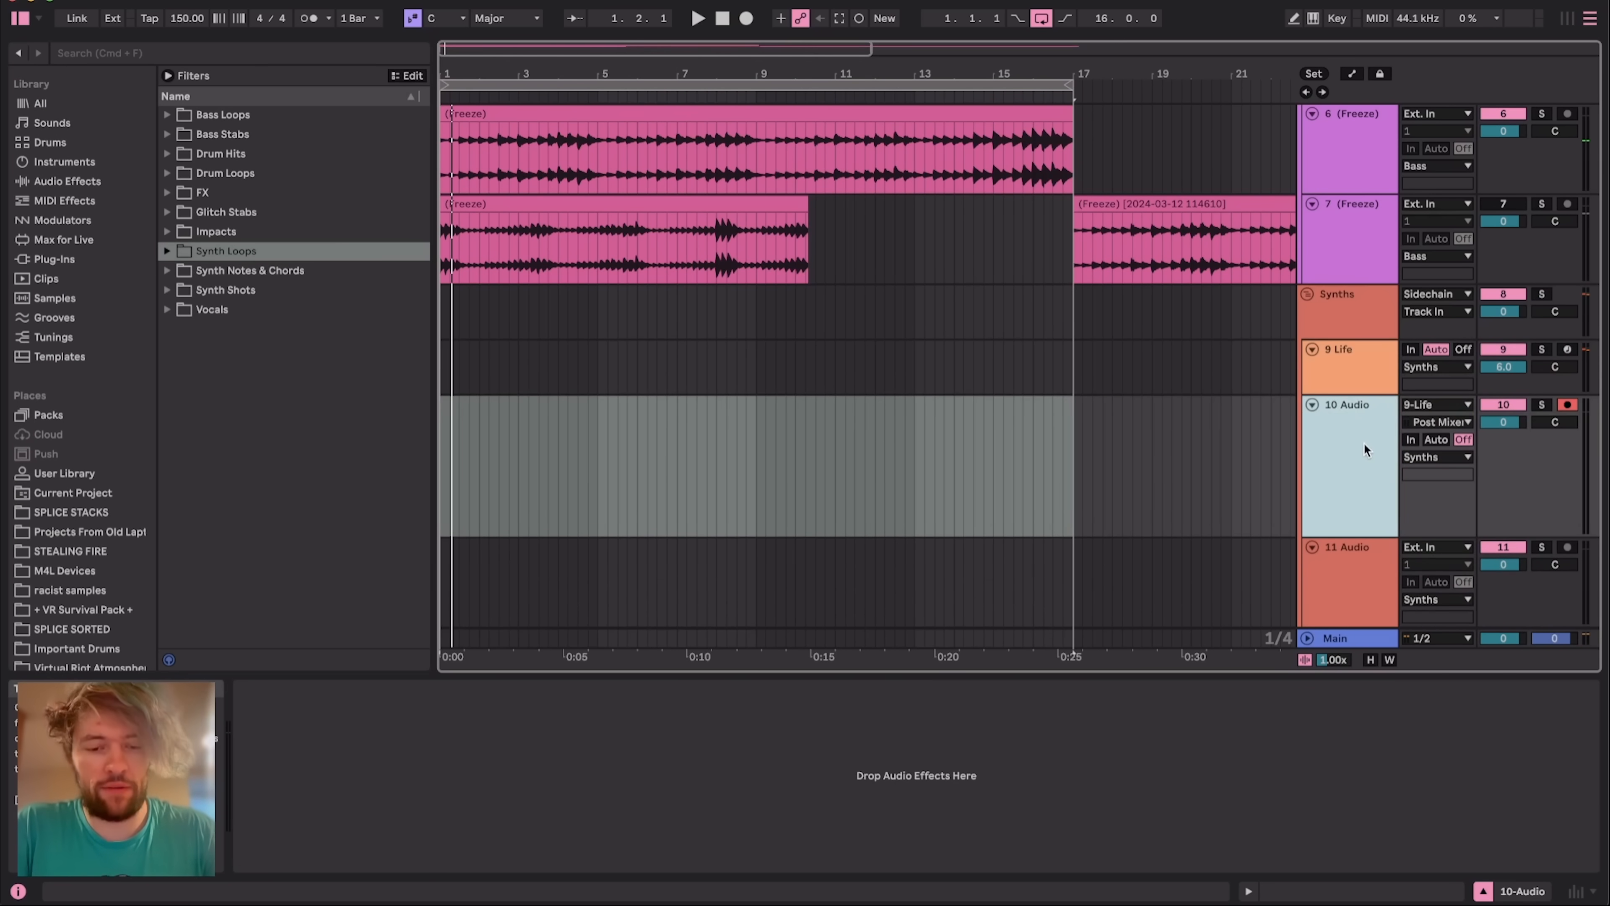
Reduce the heights of audio tracks 10 to 13 together, and enlarge track 11 Audio
{"action": "key", "text": "Down"}
{"action": "key", "text": "Up"}
{"action": "scroll", "coordinate": [1363, 442], "scroll_direction": "down", "scroll_amount": 5}
{"action": "left_click", "coordinate": [1363, 514], "text": "shift"}
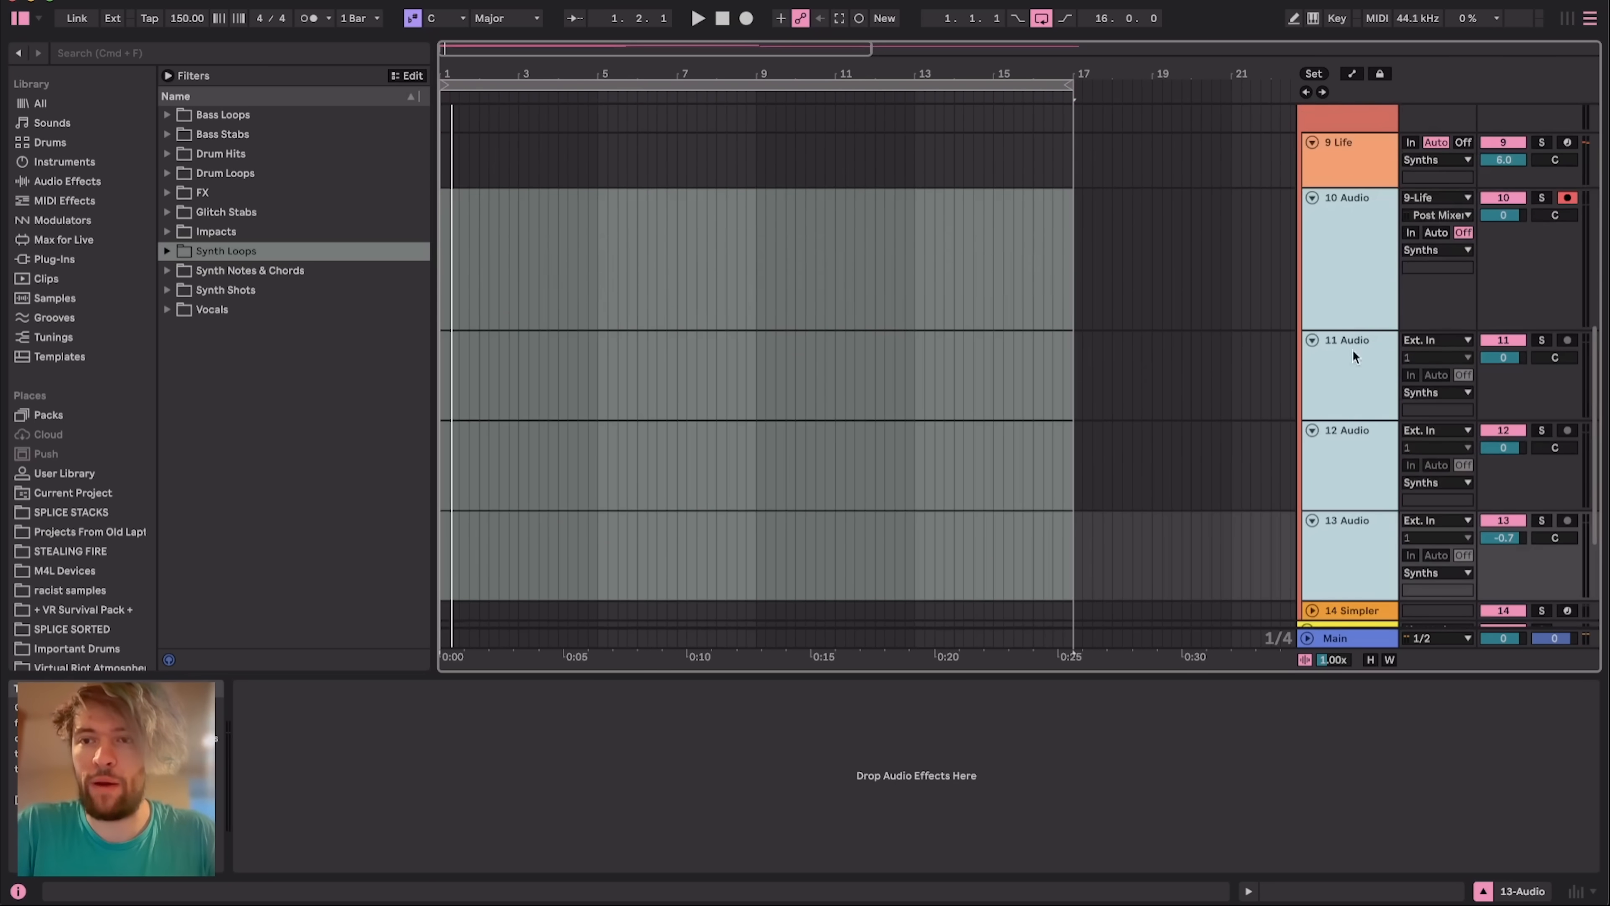
{"action": "left_click_drag", "start_coordinate": [1351, 328], "coordinate": [1352, 260]}
{"action": "scroll", "coordinate": [1352, 262], "scroll_direction": "up", "scroll_amount": 4}
{"action": "left_click", "coordinate": [1350, 364]}
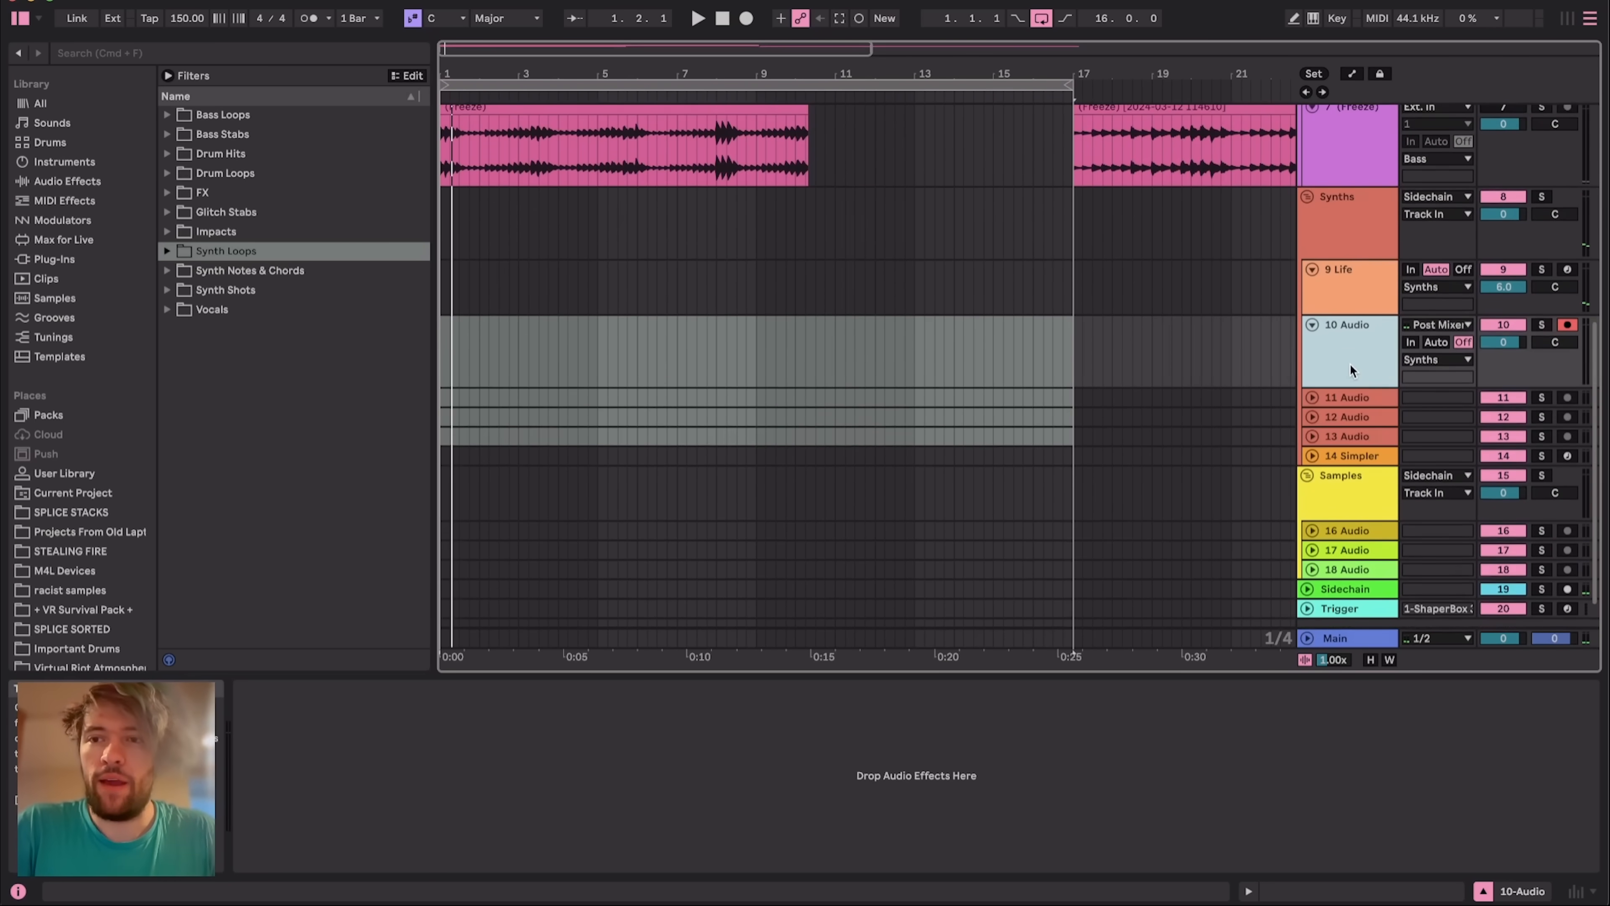
{"action": "left_click", "coordinate": [1350, 400]}
{"action": "left_click_drag", "start_coordinate": [1351, 406], "coordinate": [1363, 494]}
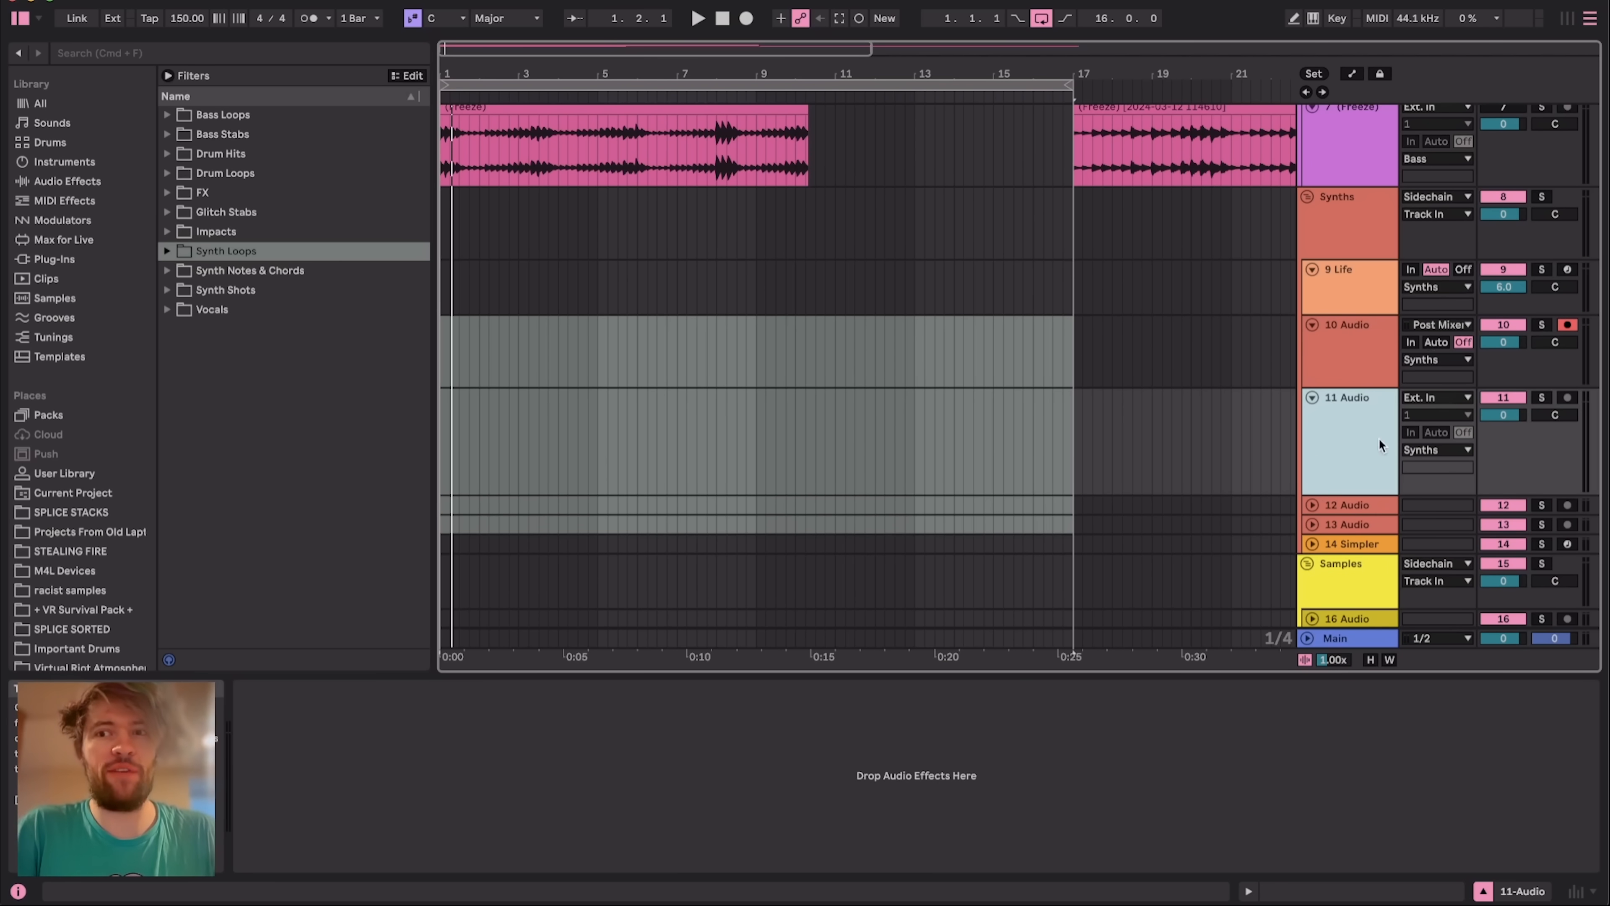
Set the input of track 11 Audio to 9-Life with BUS 1-Life as its channel
{"action": "left_click", "coordinate": [1436, 397]}
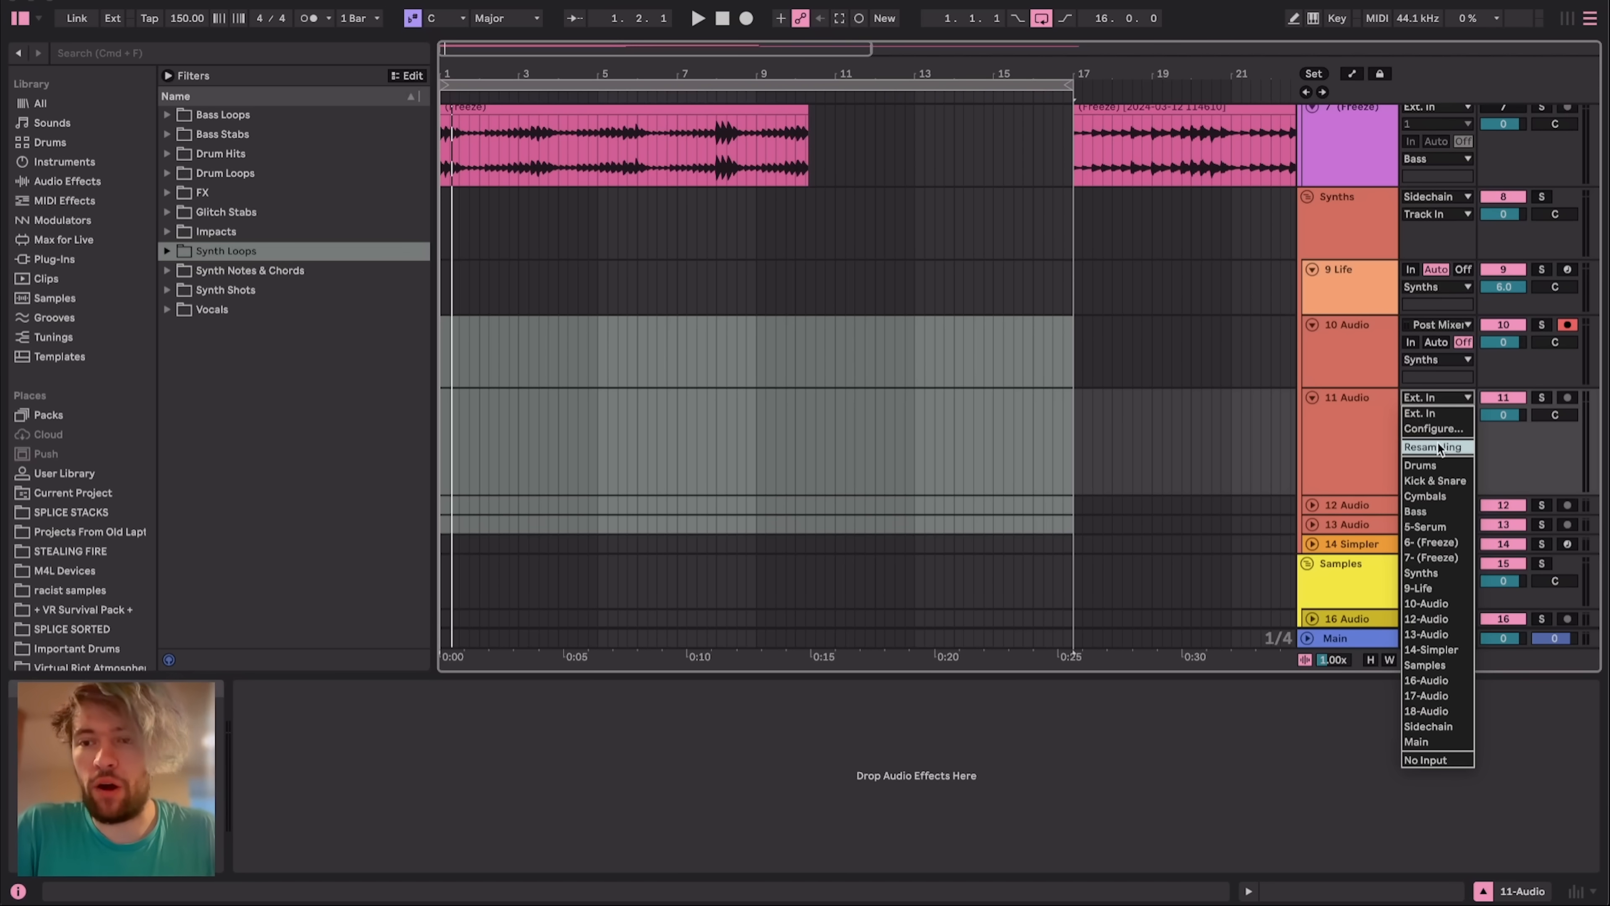
{"action": "left_click", "coordinate": [1441, 587]}
{"action": "left_click", "coordinate": [1440, 414]}
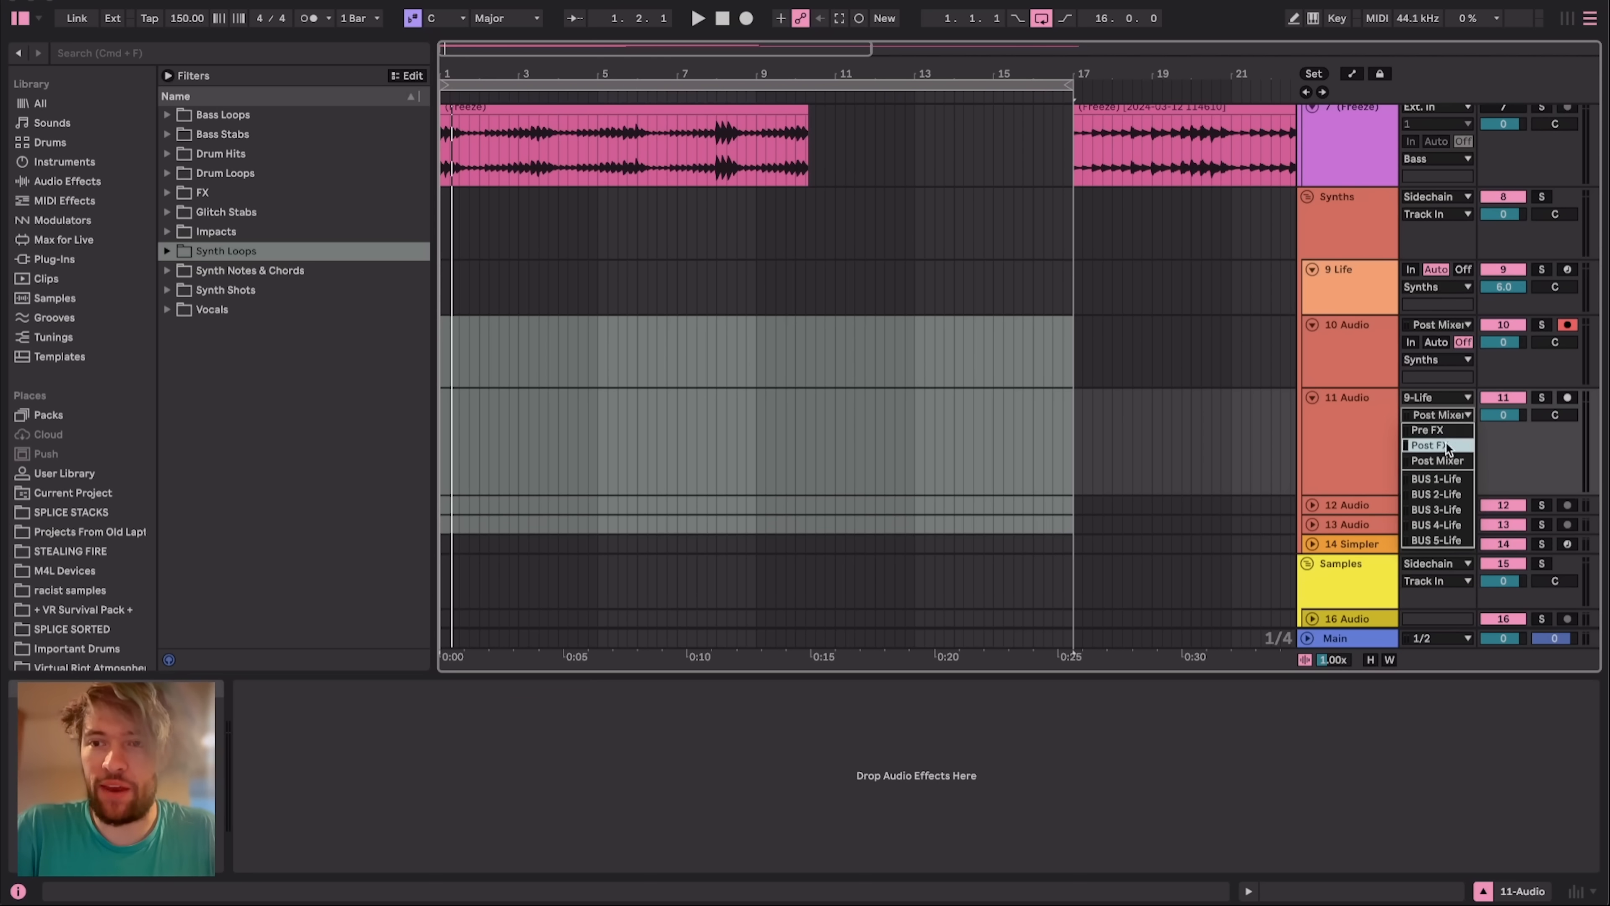
{"action": "left_click", "coordinate": [1429, 480]}
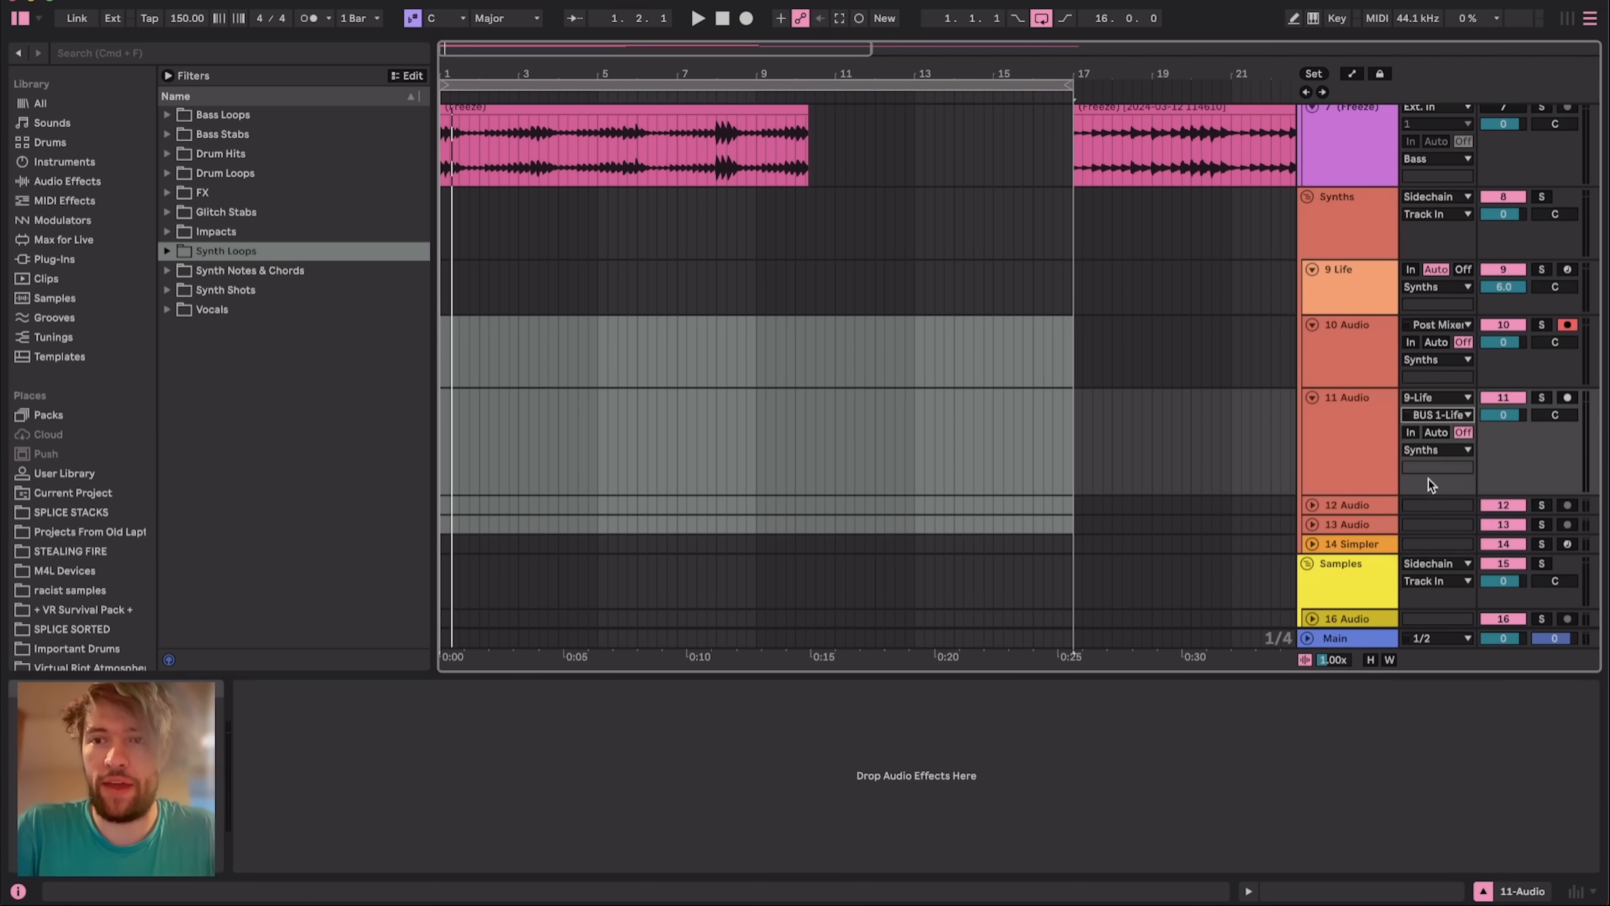
Delete audio tracks 10, 12 and 13, and duplicate the remaining audio track that receives BUS 1-Life
{"action": "key", "text": "Delete"}
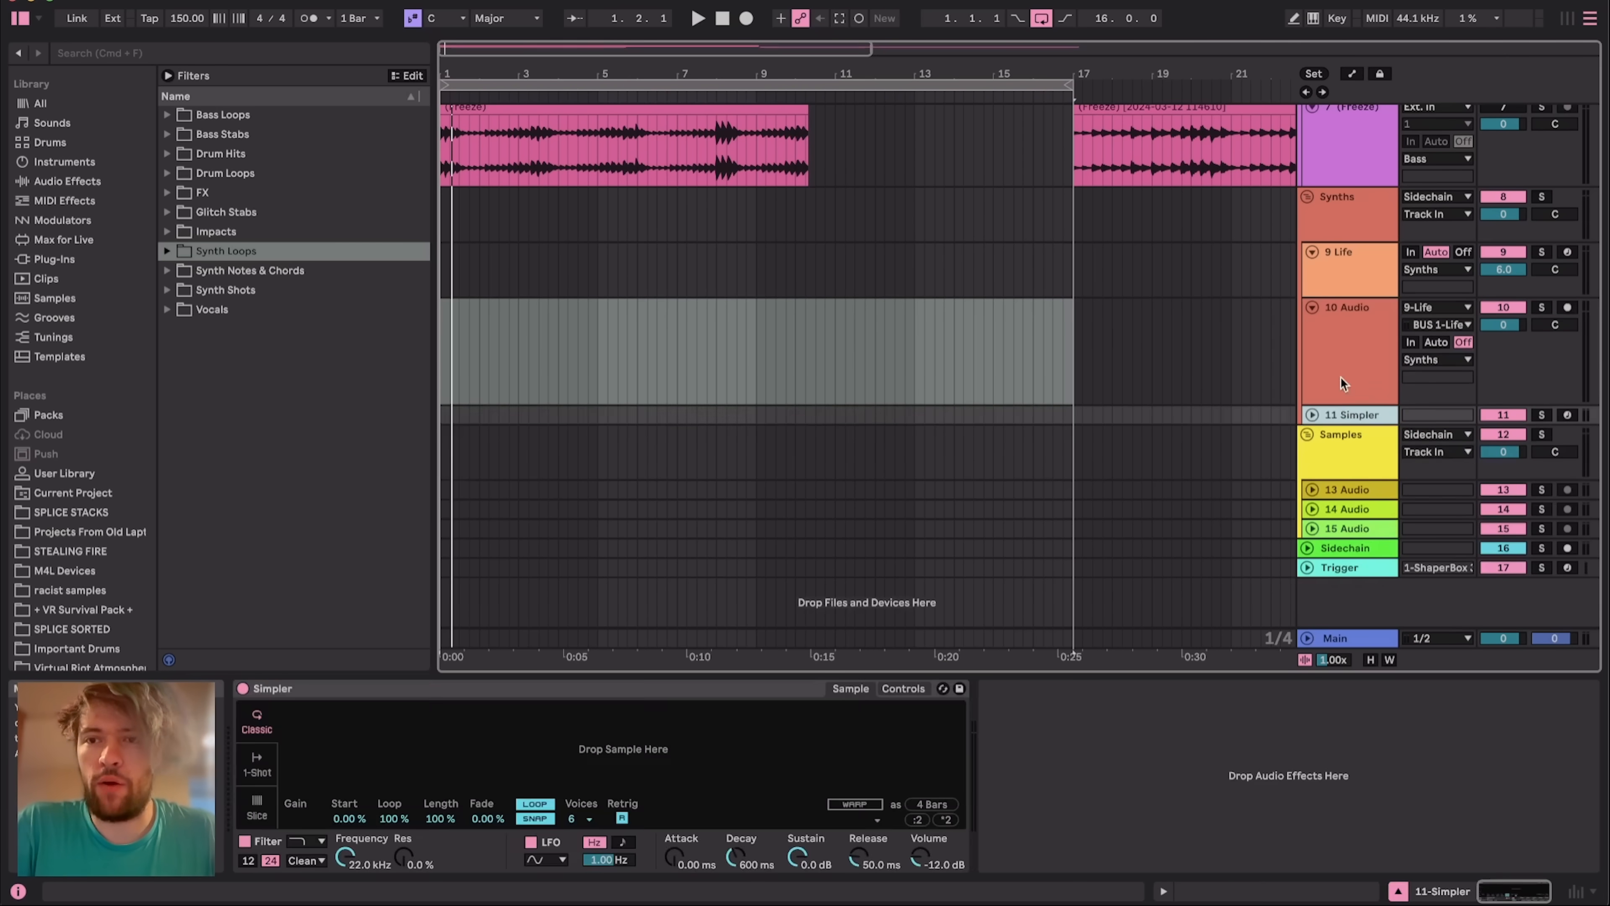
{"action": "left_click", "coordinate": [1342, 358]}
{"action": "key", "text": "super+d"}
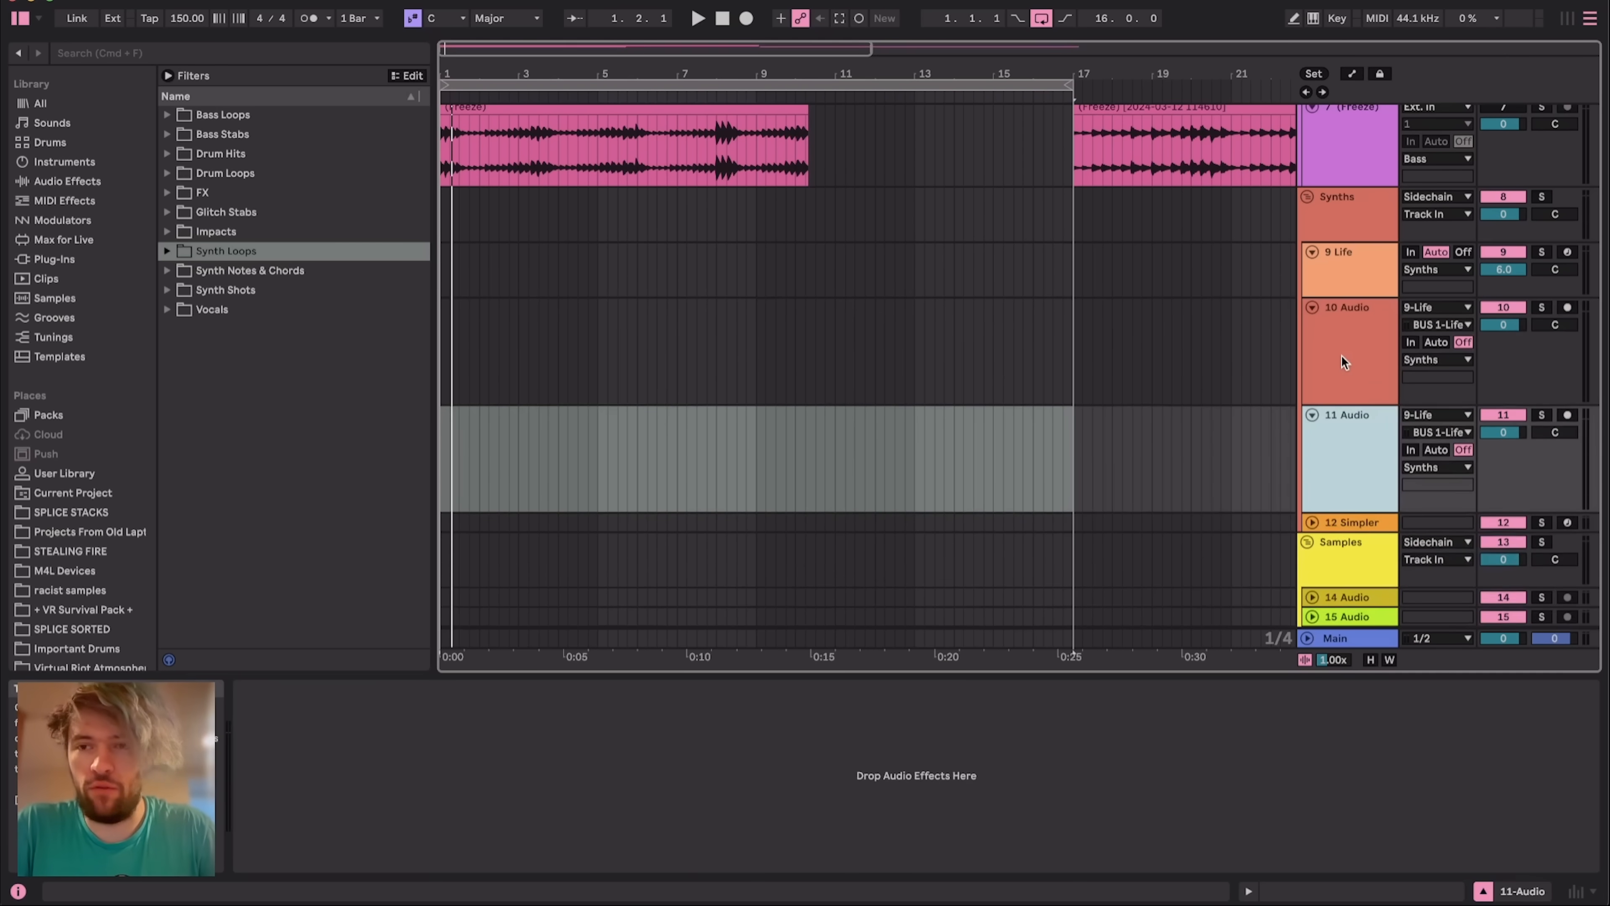
Duplicate the BUS 1-Life audio track twice more, and set track 11 Audio's input channel to BUS 2-Life
{"action": "key", "text": "super+d"}
{"action": "key", "text": "super+d"}
{"action": "left_click", "coordinate": [1394, 360]}
{"action": "left_click", "coordinate": [1439, 349]}
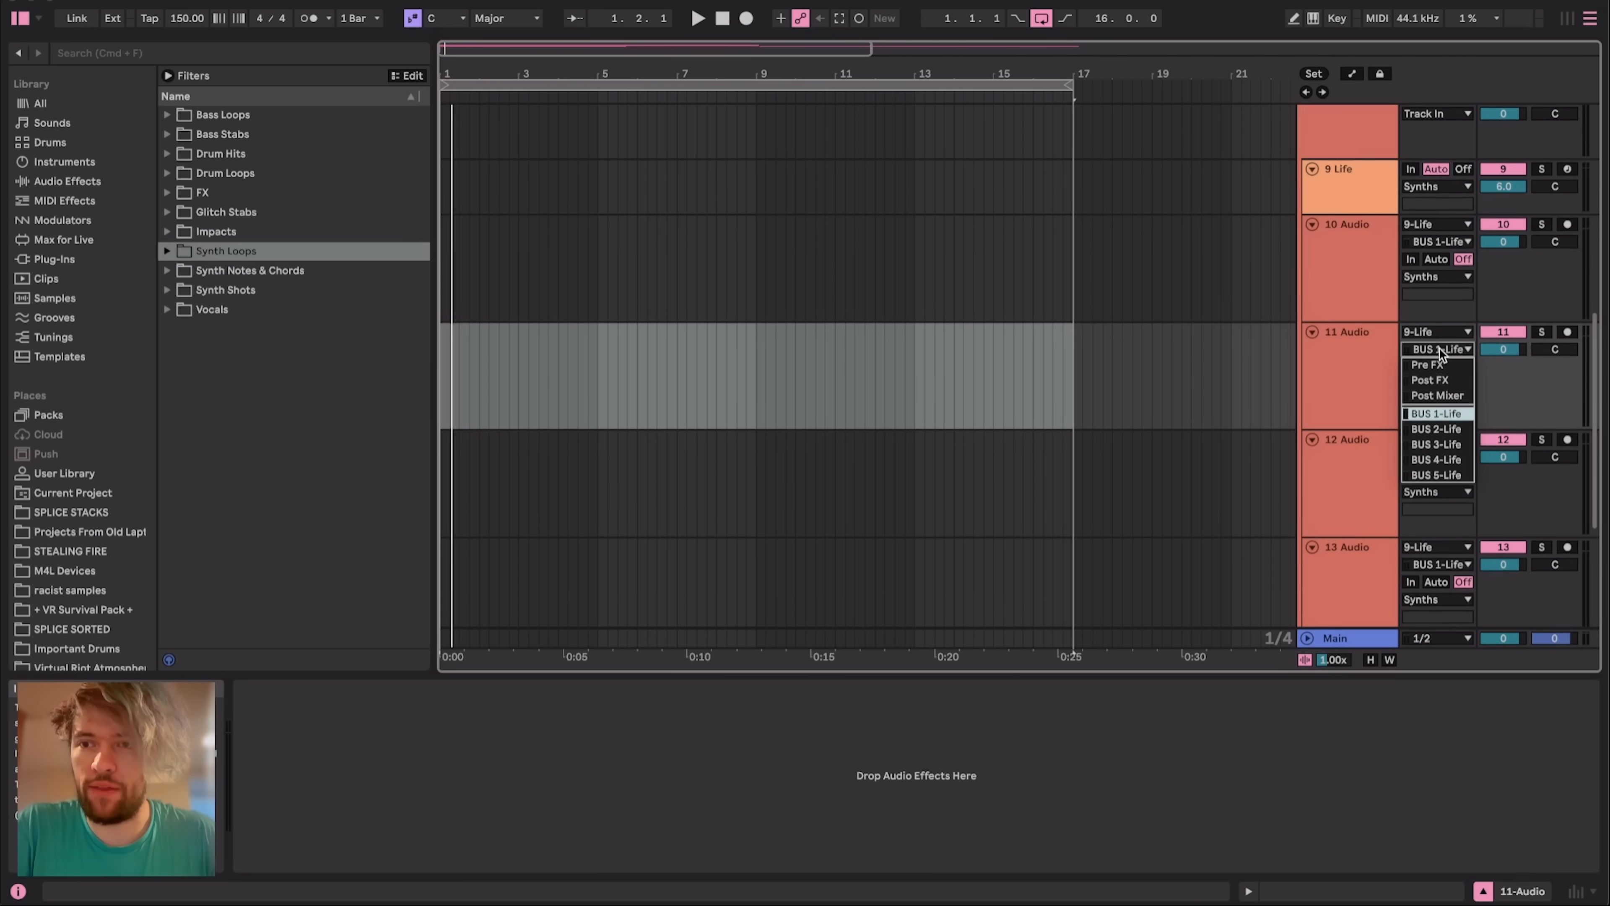
{"action": "left_click", "coordinate": [1439, 425]}
Set the input channel of track 12 Audio to BUS 3-Life and of track 13 Audio to BUS 4-Life
{"action": "left_click", "coordinate": [1346, 493]}
{"action": "left_click", "coordinate": [1448, 457]}
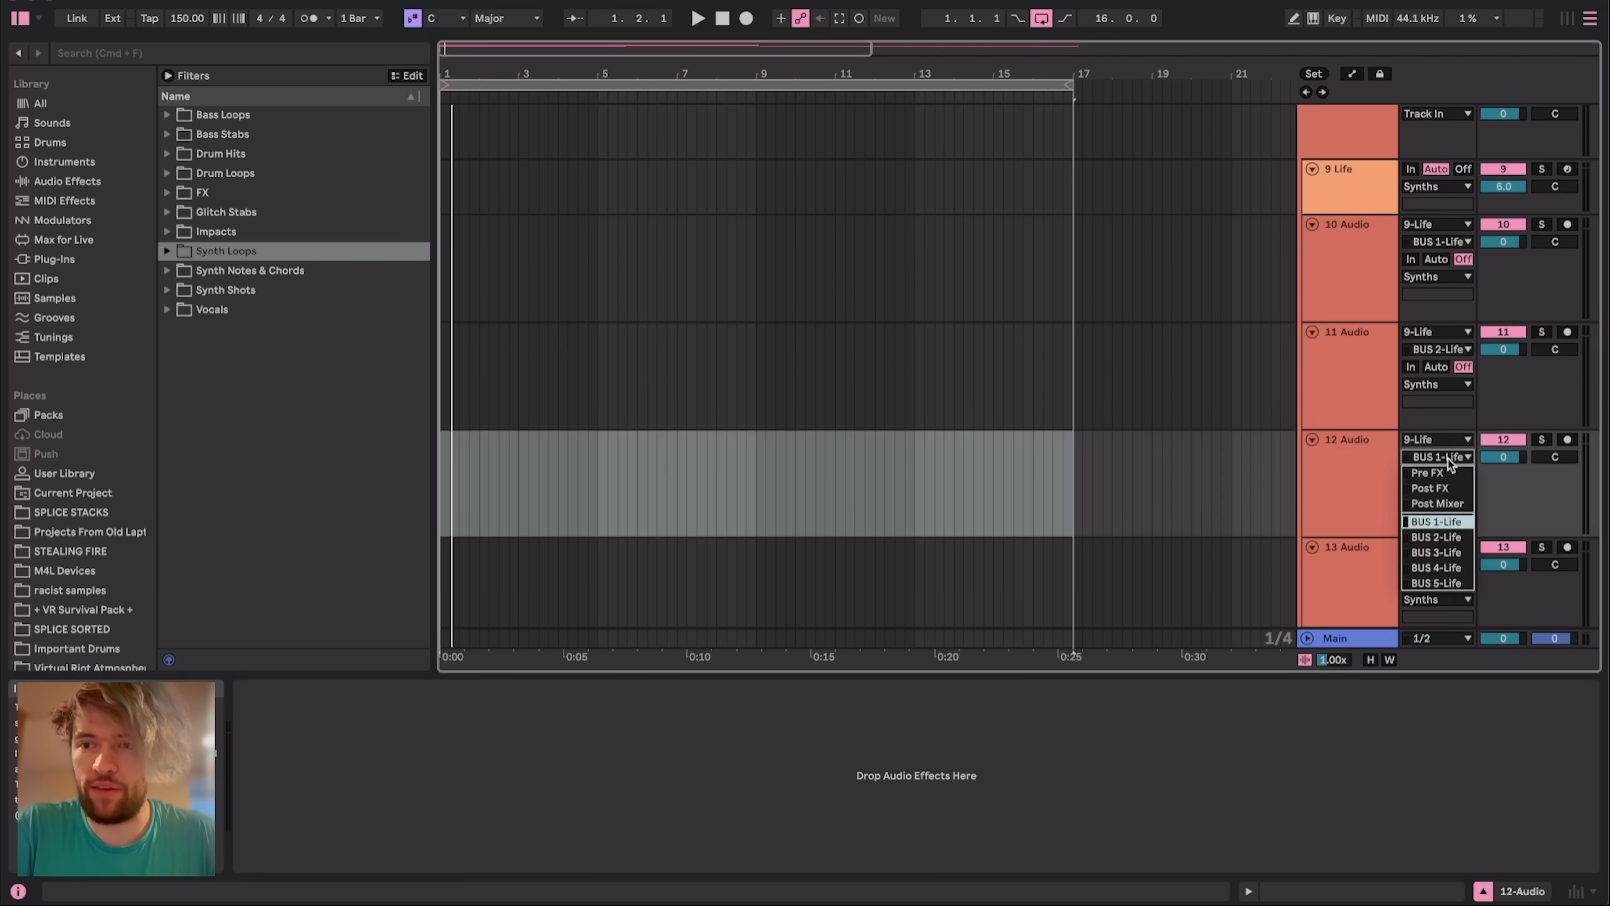
{"action": "left_click", "coordinate": [1434, 552]}
{"action": "left_click", "coordinate": [1439, 558]}
{"action": "left_click", "coordinate": [1448, 564]}
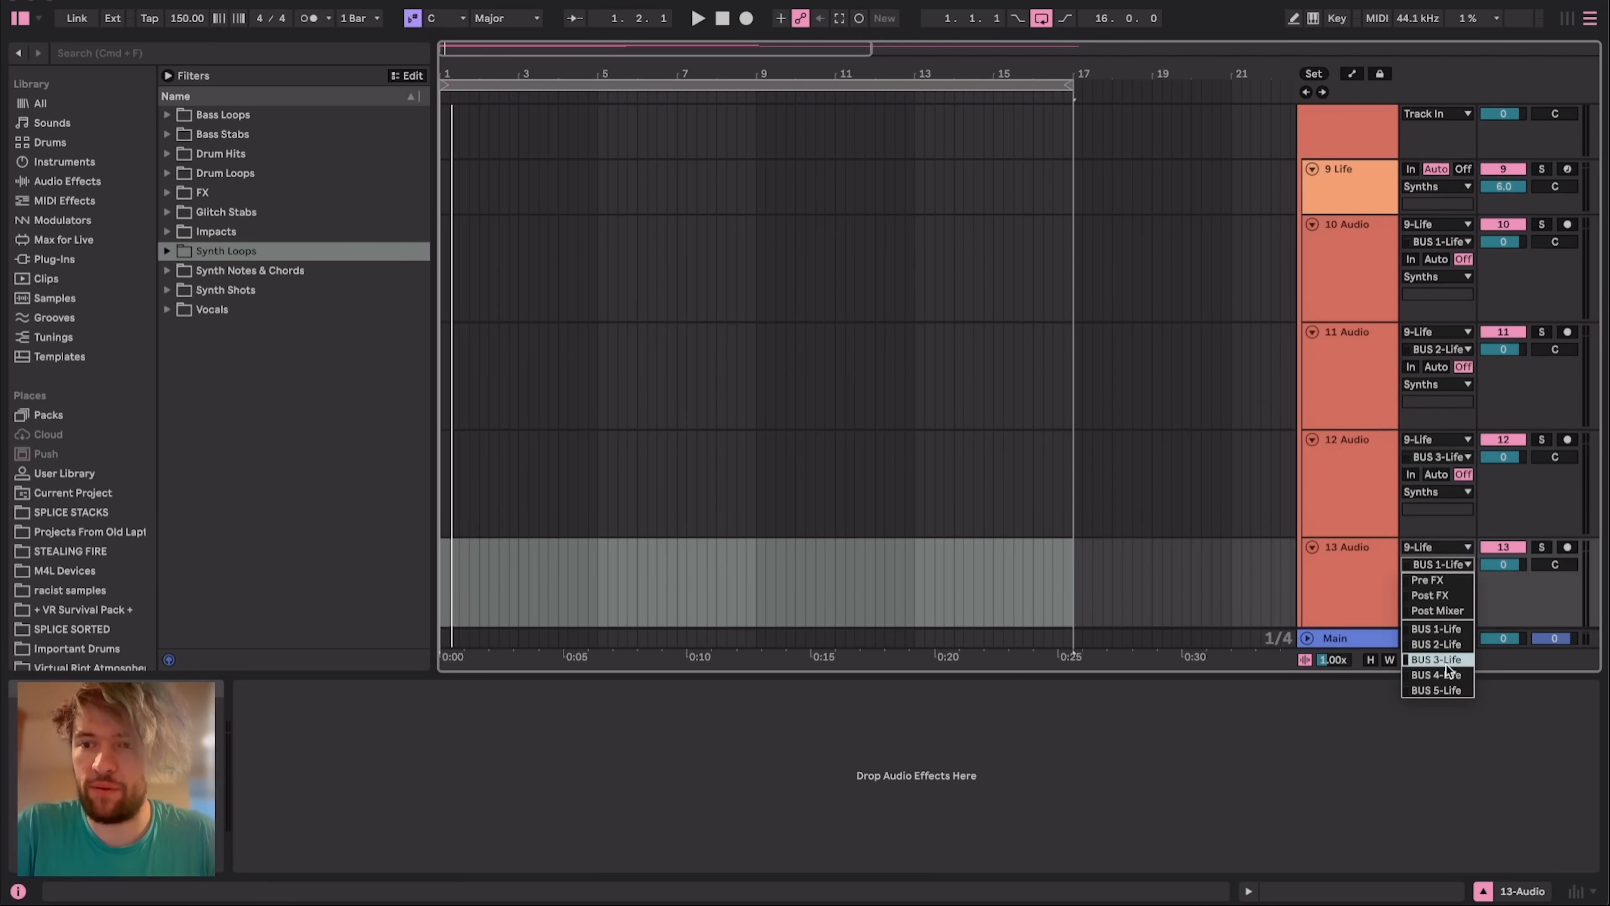
{"action": "left_click", "coordinate": [1436, 674]}
Set the monitoring of audio tracks 10 to 13 to In all at once
{"action": "left_click", "coordinate": [1378, 604]}
{"action": "left_click", "coordinate": [1366, 266], "text": "shift"}
{"action": "left_click", "coordinate": [1411, 260]}
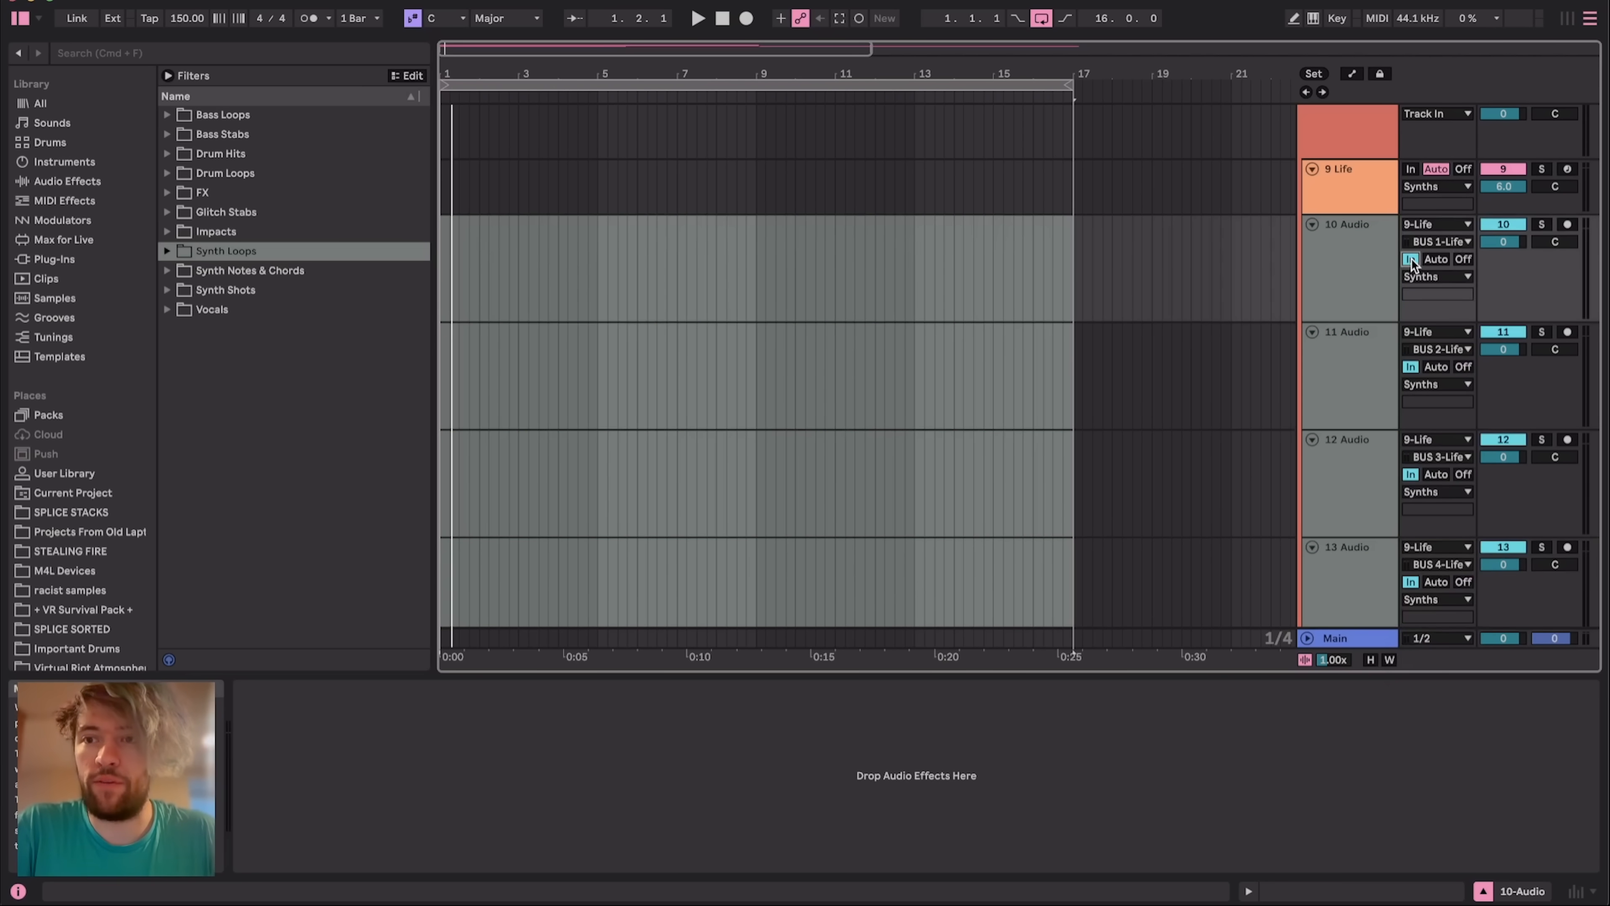
Select the Life track and play the set to check the signal reaching audio tracks 10 to 13
{"action": "left_click", "coordinate": [1355, 188]}
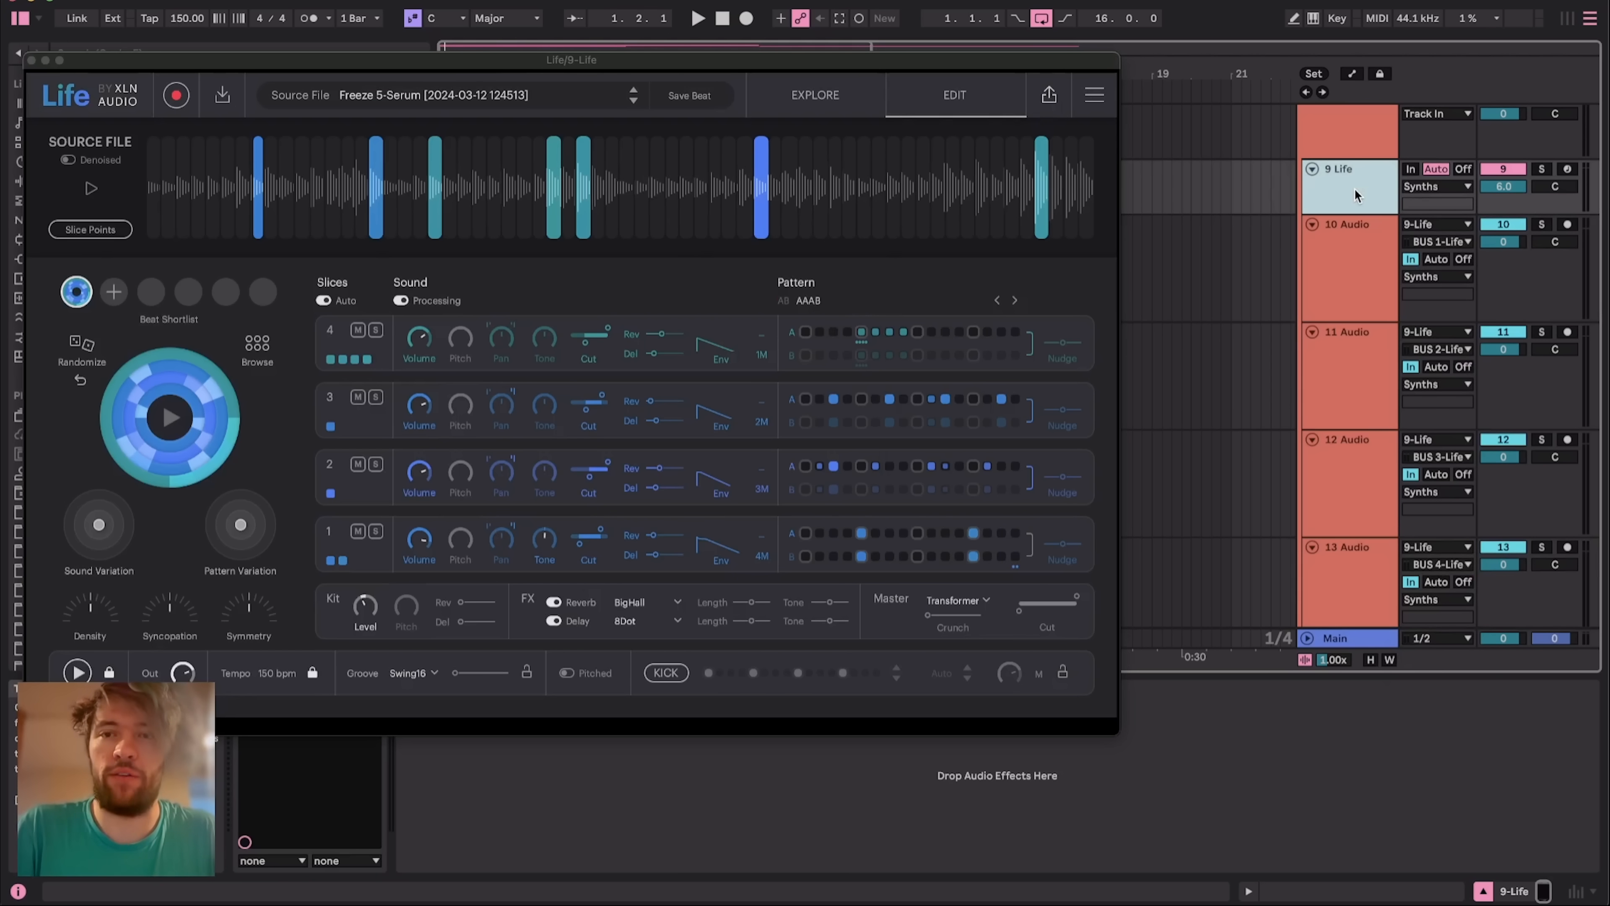
{"action": "key", "text": "space"}
{"action": "scroll", "coordinate": [1554, 206], "scroll_direction": "down", "scroll_amount": 2}
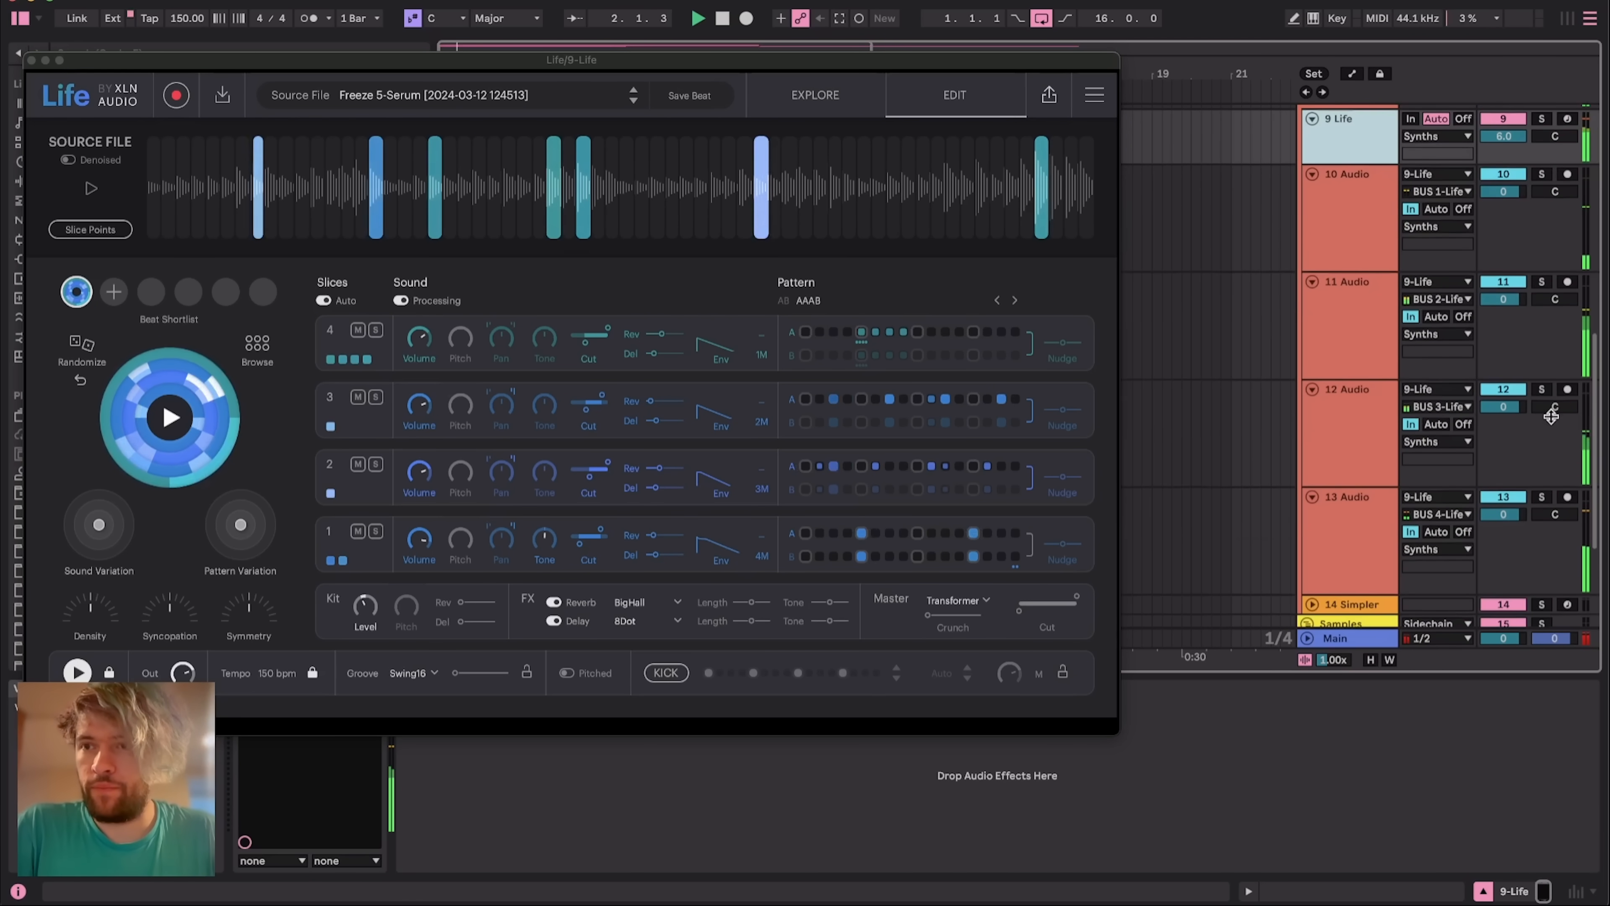
{"action": "key", "text": "space"}
Solo the Life track and play it briefly to compare its output with the routed audio tracks
{"action": "scroll", "coordinate": [1547, 142], "scroll_direction": "up", "scroll_amount": 1}
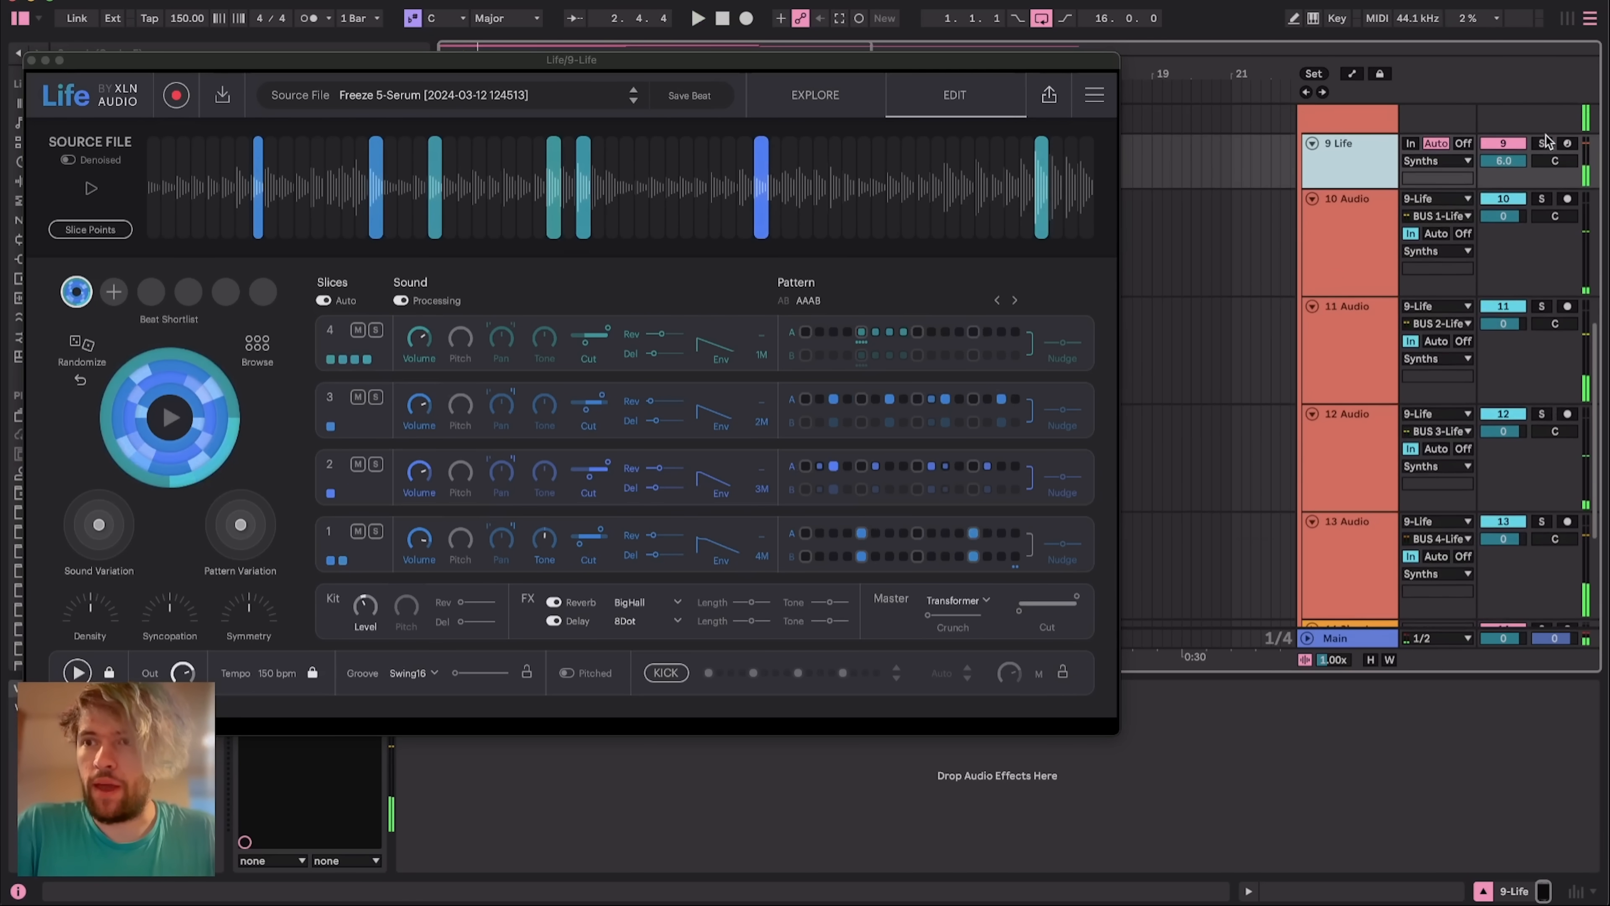
{"action": "left_click", "coordinate": [1544, 144]}
{"action": "key", "text": "space"}
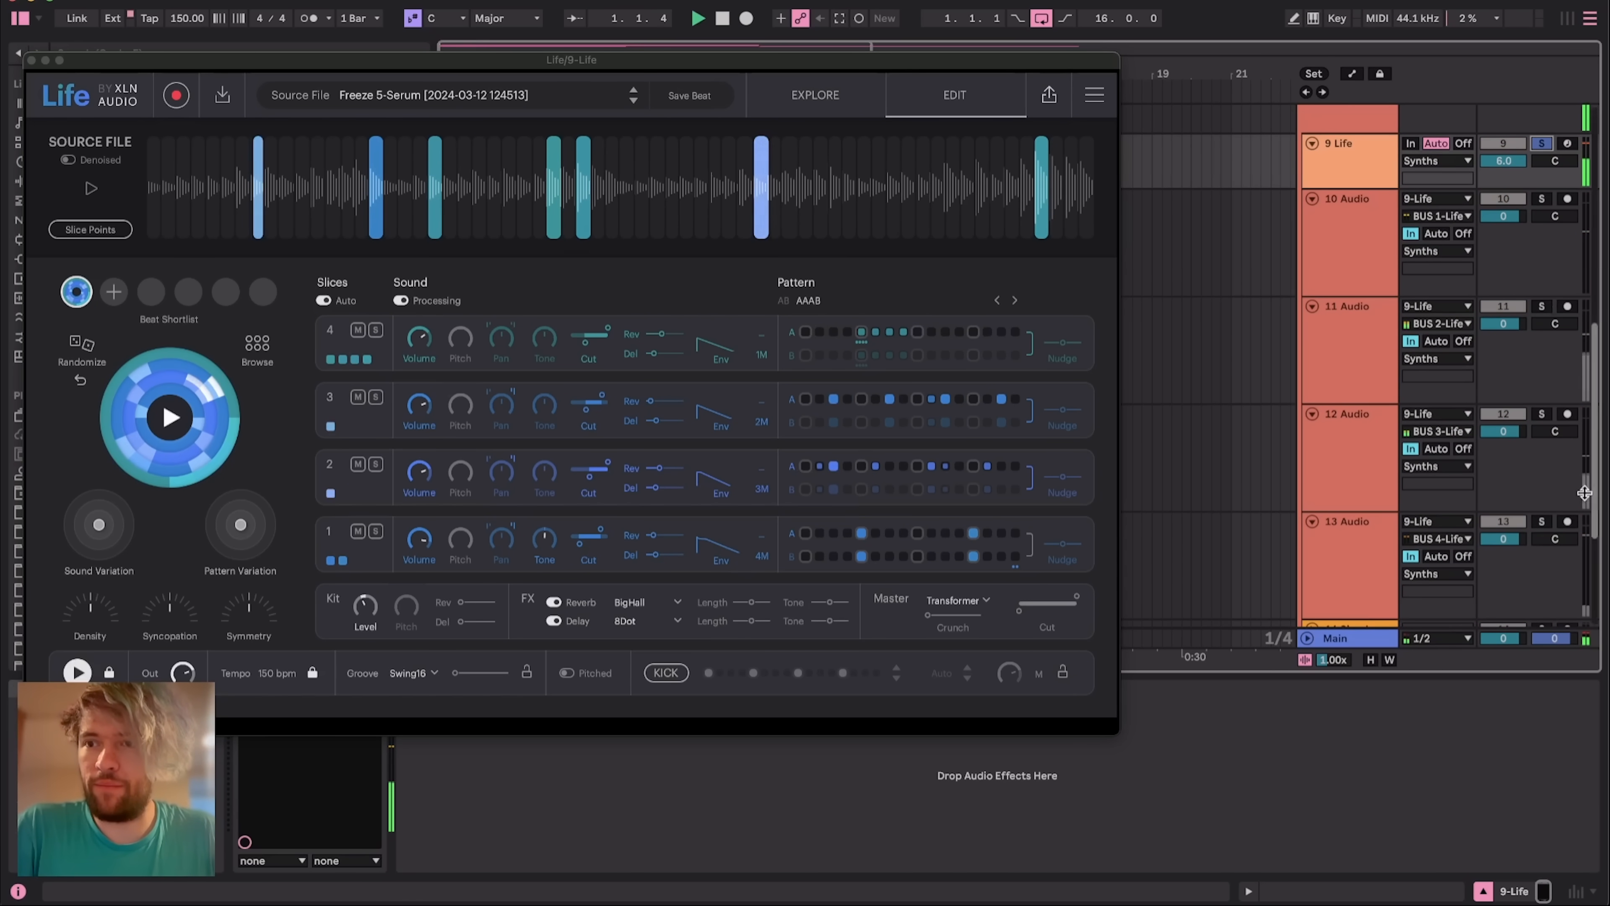
{"action": "key", "text": "space"}
Solo track 10 Audio and start playback, adding audio tracks 11, 12 and 13 to the solo one by one
{"action": "left_click", "coordinate": [1543, 200]}
{"action": "key", "text": "space"}
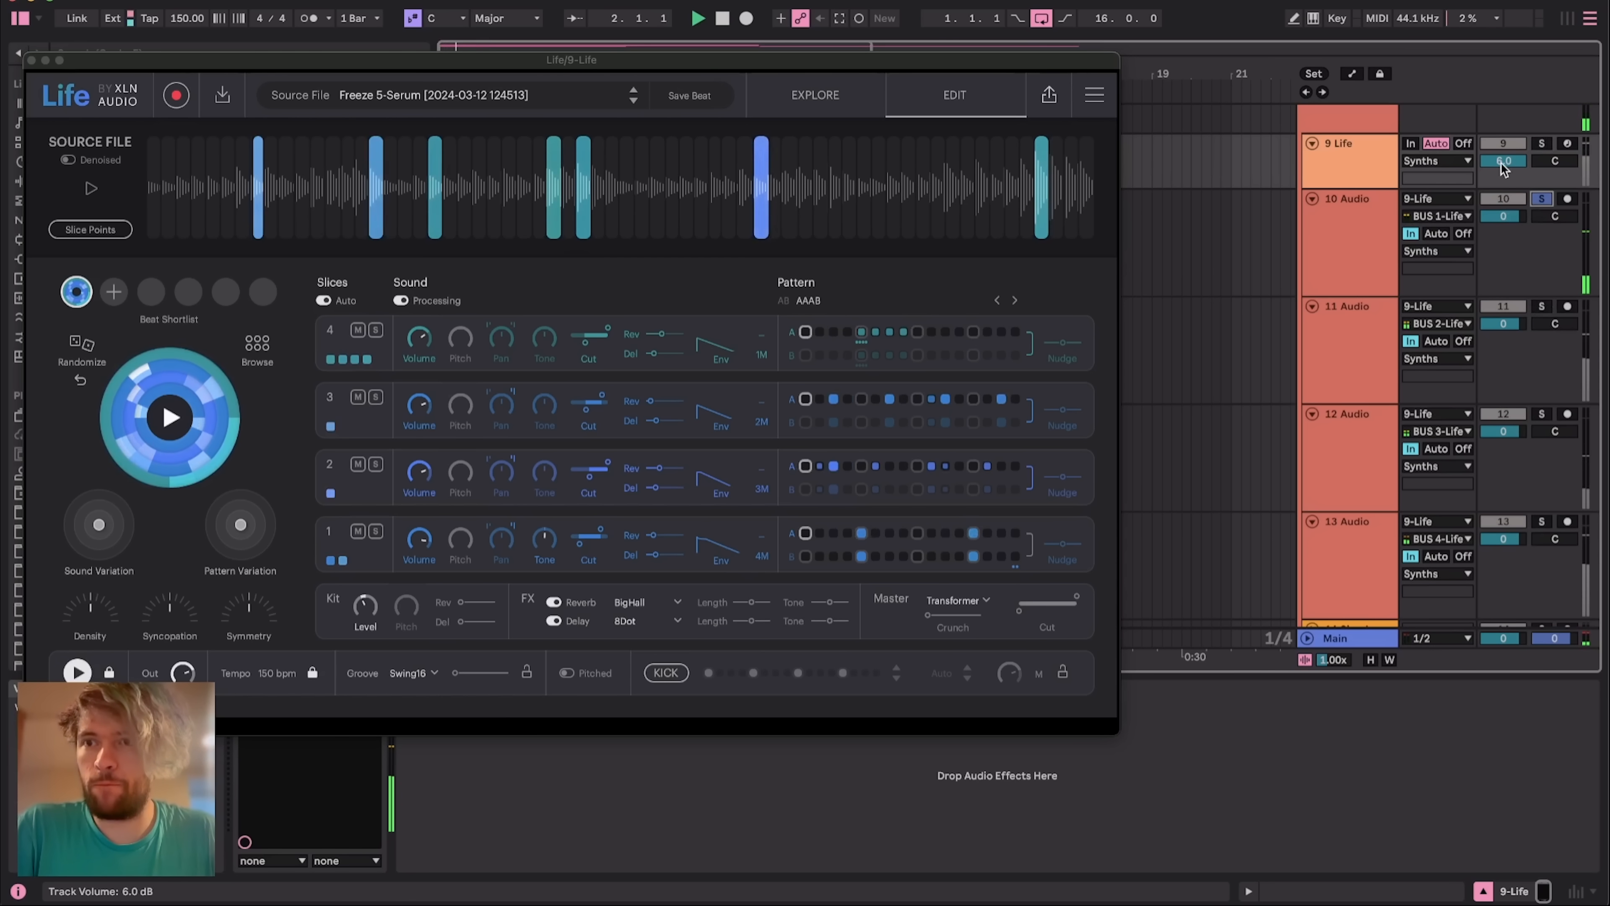
{"action": "left_click", "coordinate": [1542, 306], "text": "super"}
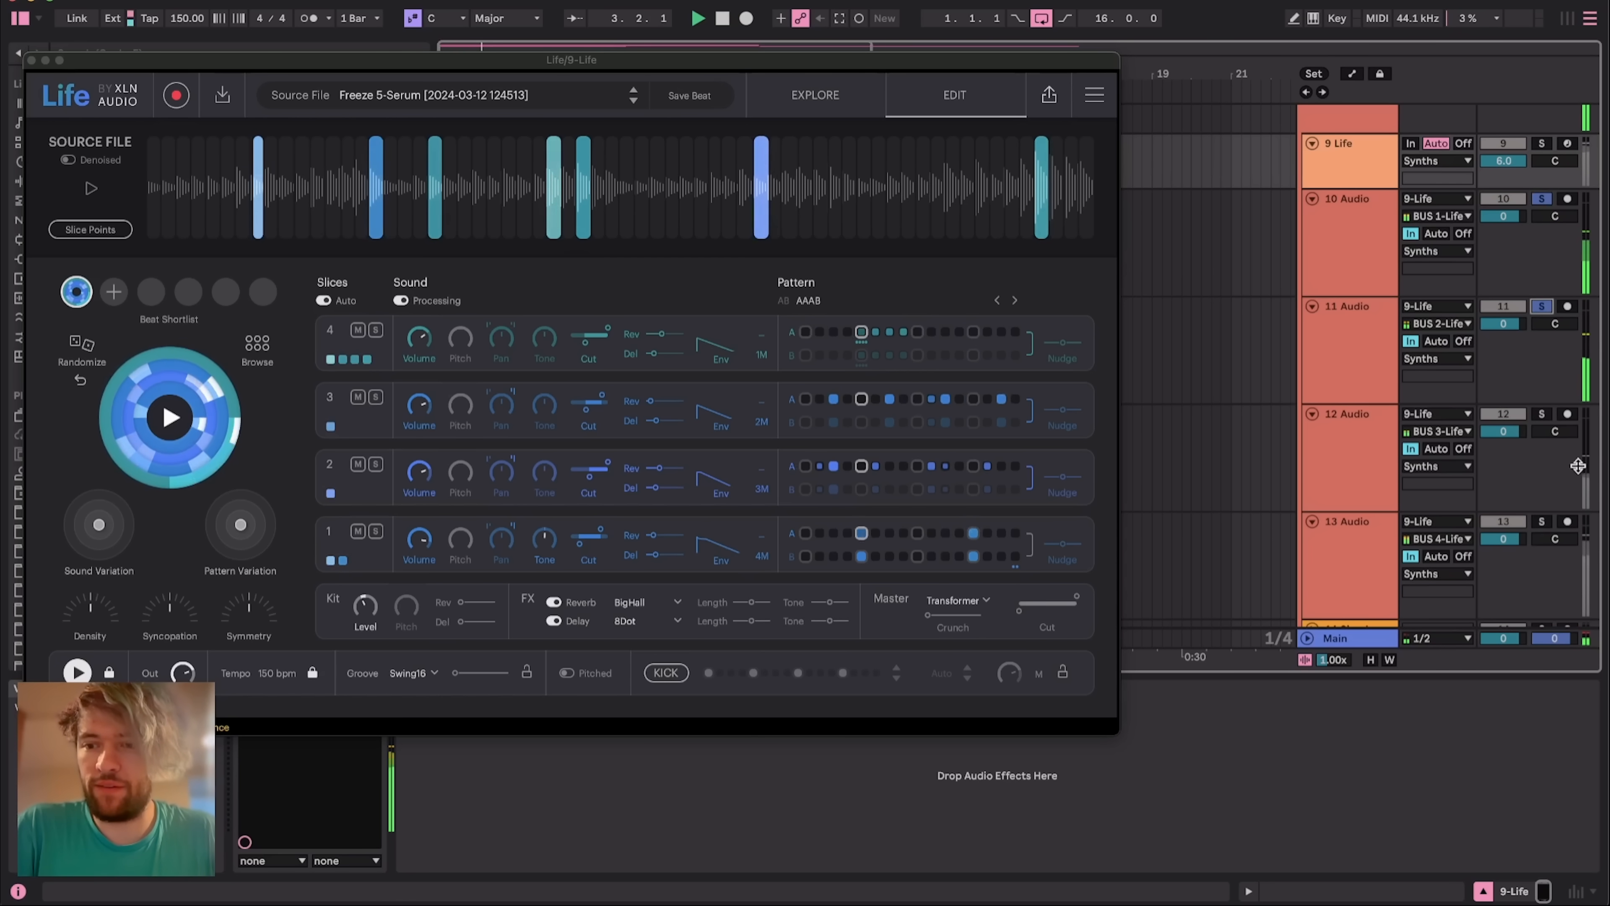
{"action": "left_click", "coordinate": [1542, 415], "text": "super"}
{"action": "left_click", "coordinate": [1541, 521], "text": "super"}
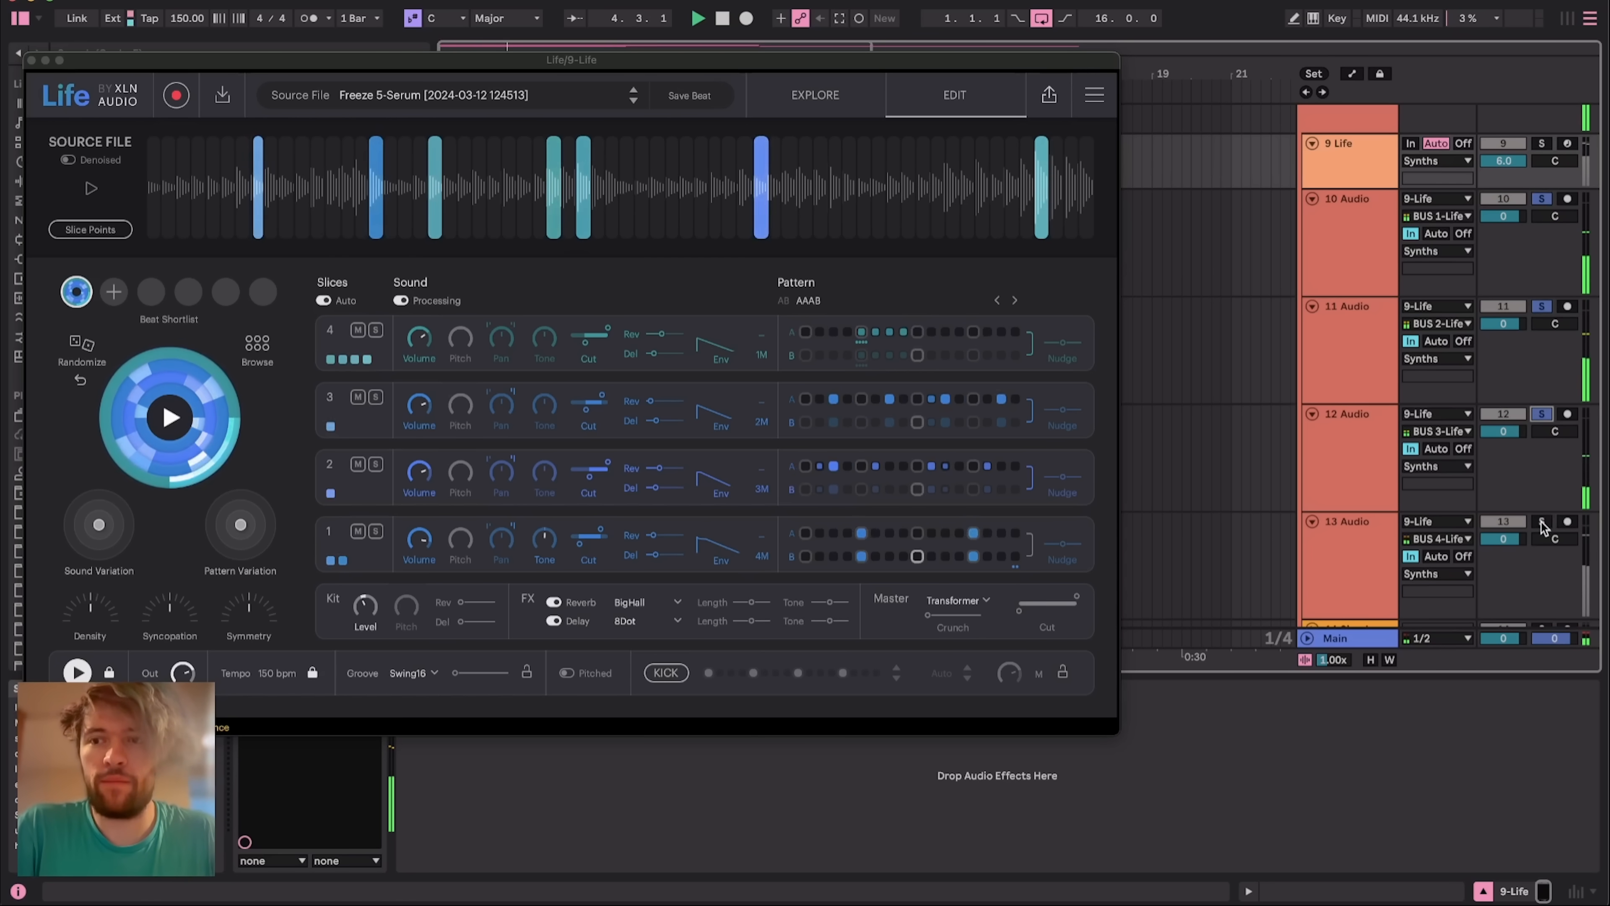
Include the Life track in the solo group, reset its volume to 0 dB, and audition all soloed tracks together
{"action": "scroll", "coordinate": [1364, 523], "scroll_direction": "up", "scroll_amount": 1}
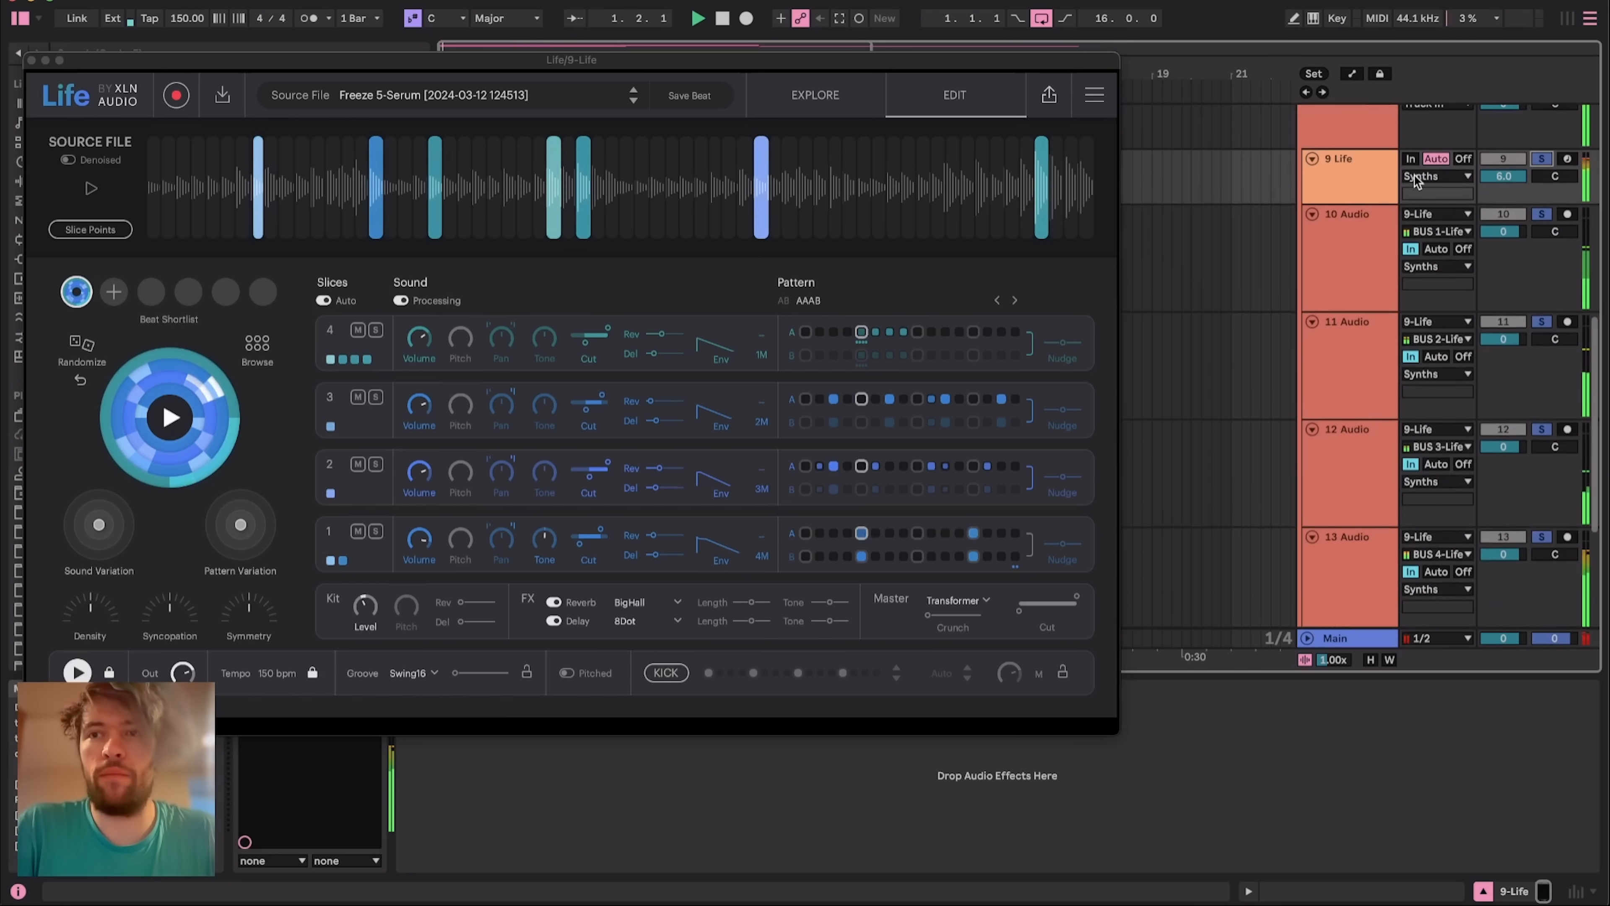
{"action": "left_click", "coordinate": [1312, 158]}
{"action": "key", "text": "space"}
{"action": "left_click", "coordinate": [1313, 156]}
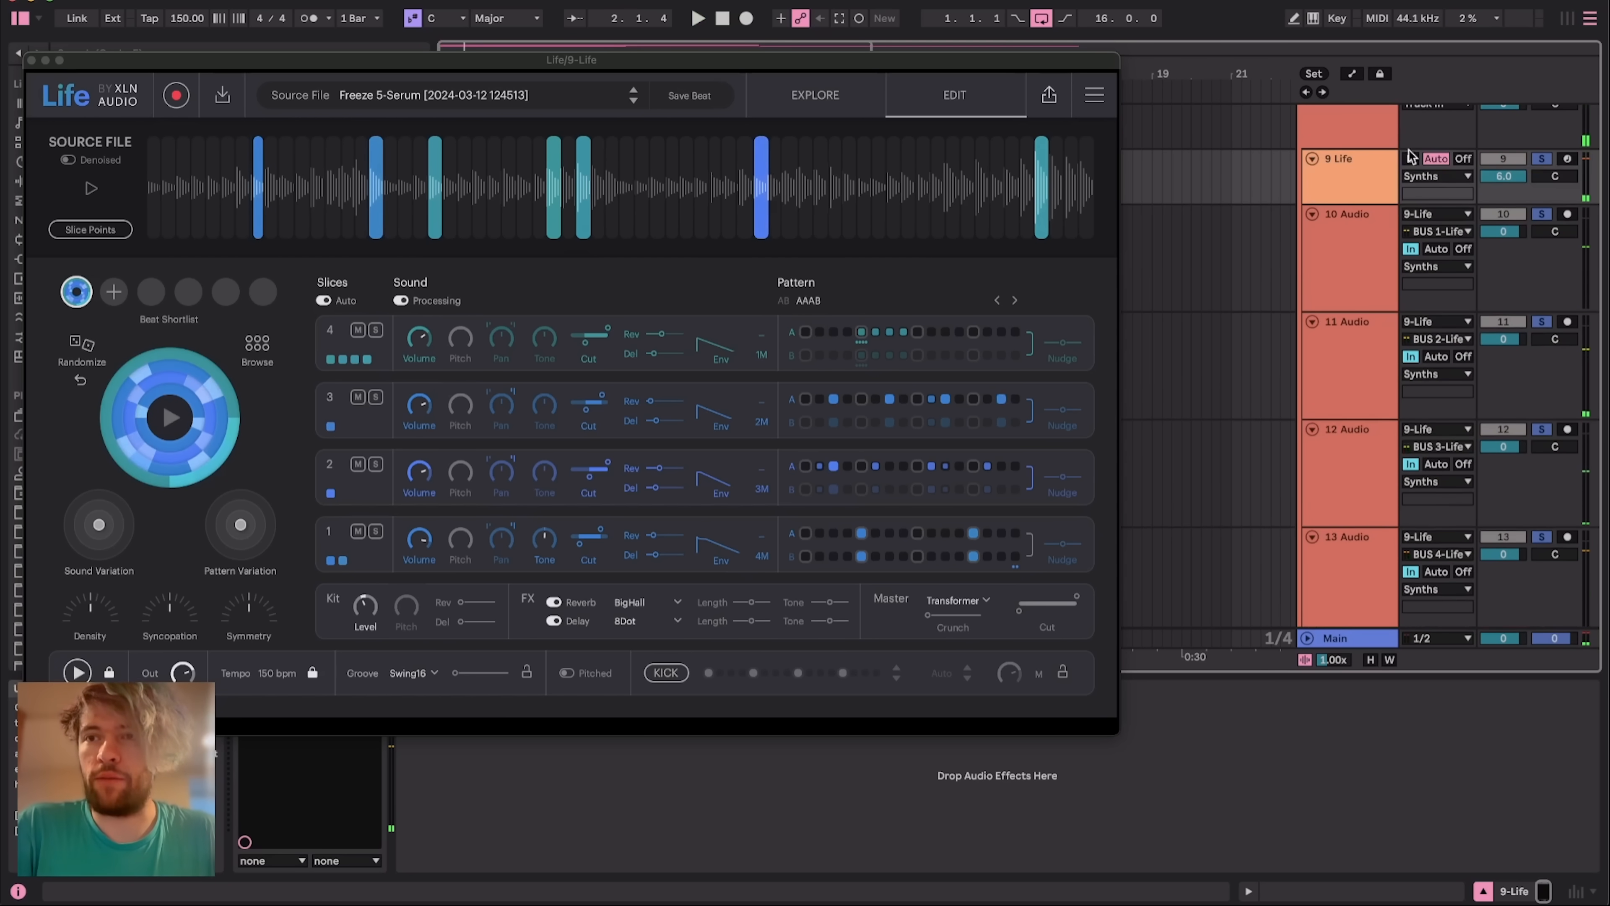
{"action": "key", "text": "space"}
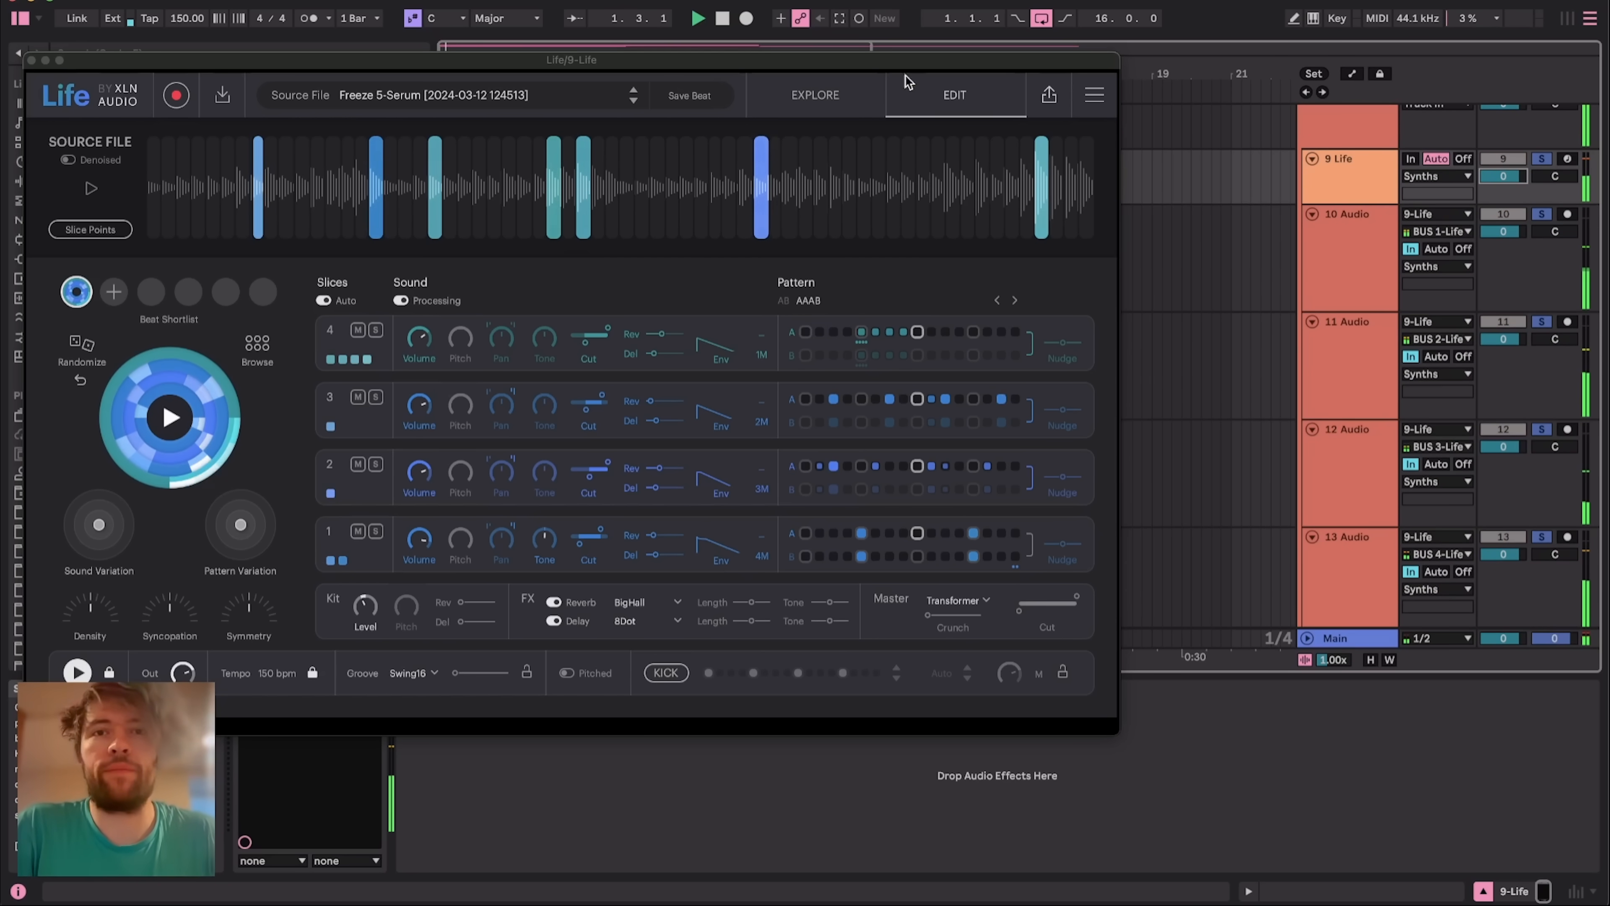
{"action": "left_click_drag", "start_coordinate": [894, 63], "coordinate": [1041, 85]}
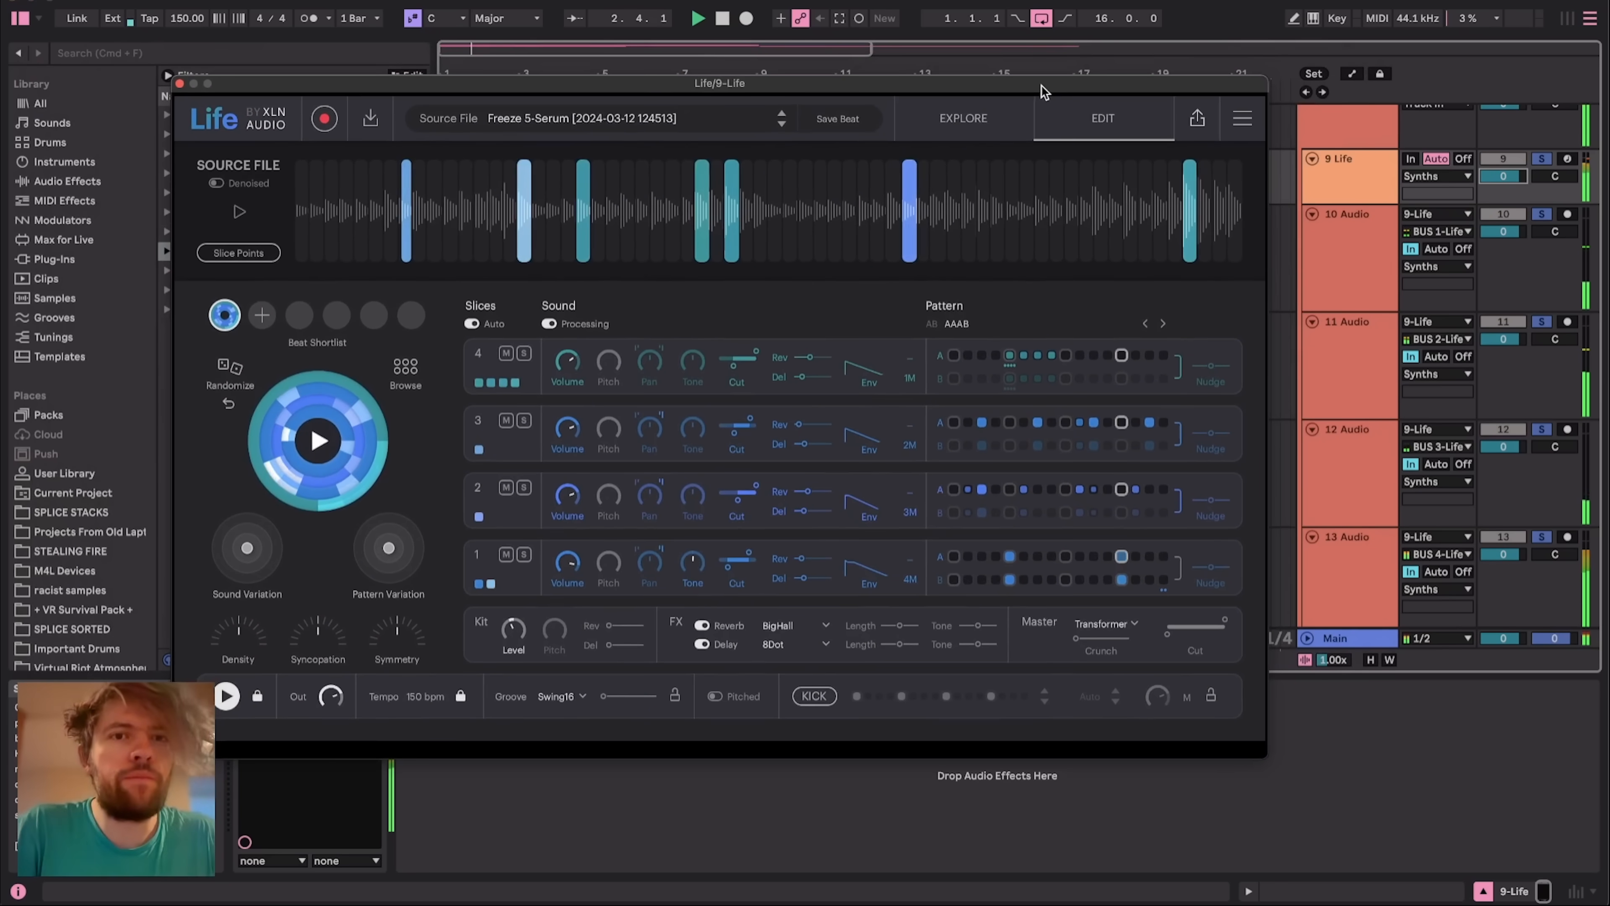
{"action": "key", "text": "space"}
Show Life's Explore view, play from bar 37, and generate several random beats from the frozen Serum source
{"action": "left_click", "coordinate": [1333, 234]}
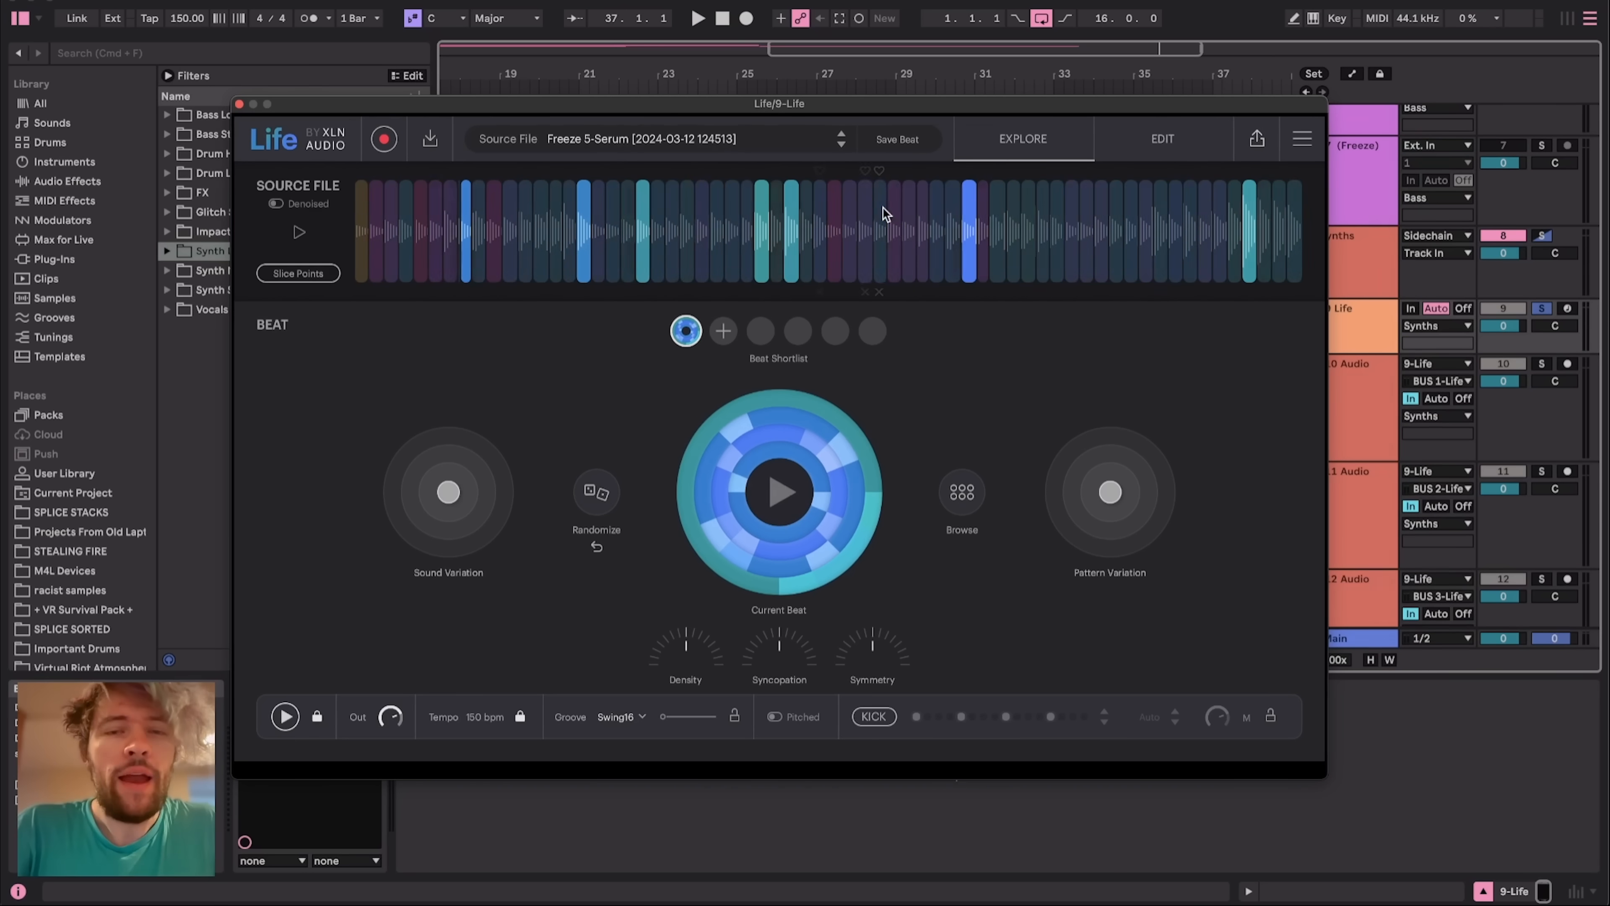
{"action": "left_click_drag", "start_coordinate": [827, 101], "coordinate": [747, 74]}
{"action": "key", "text": "space"}
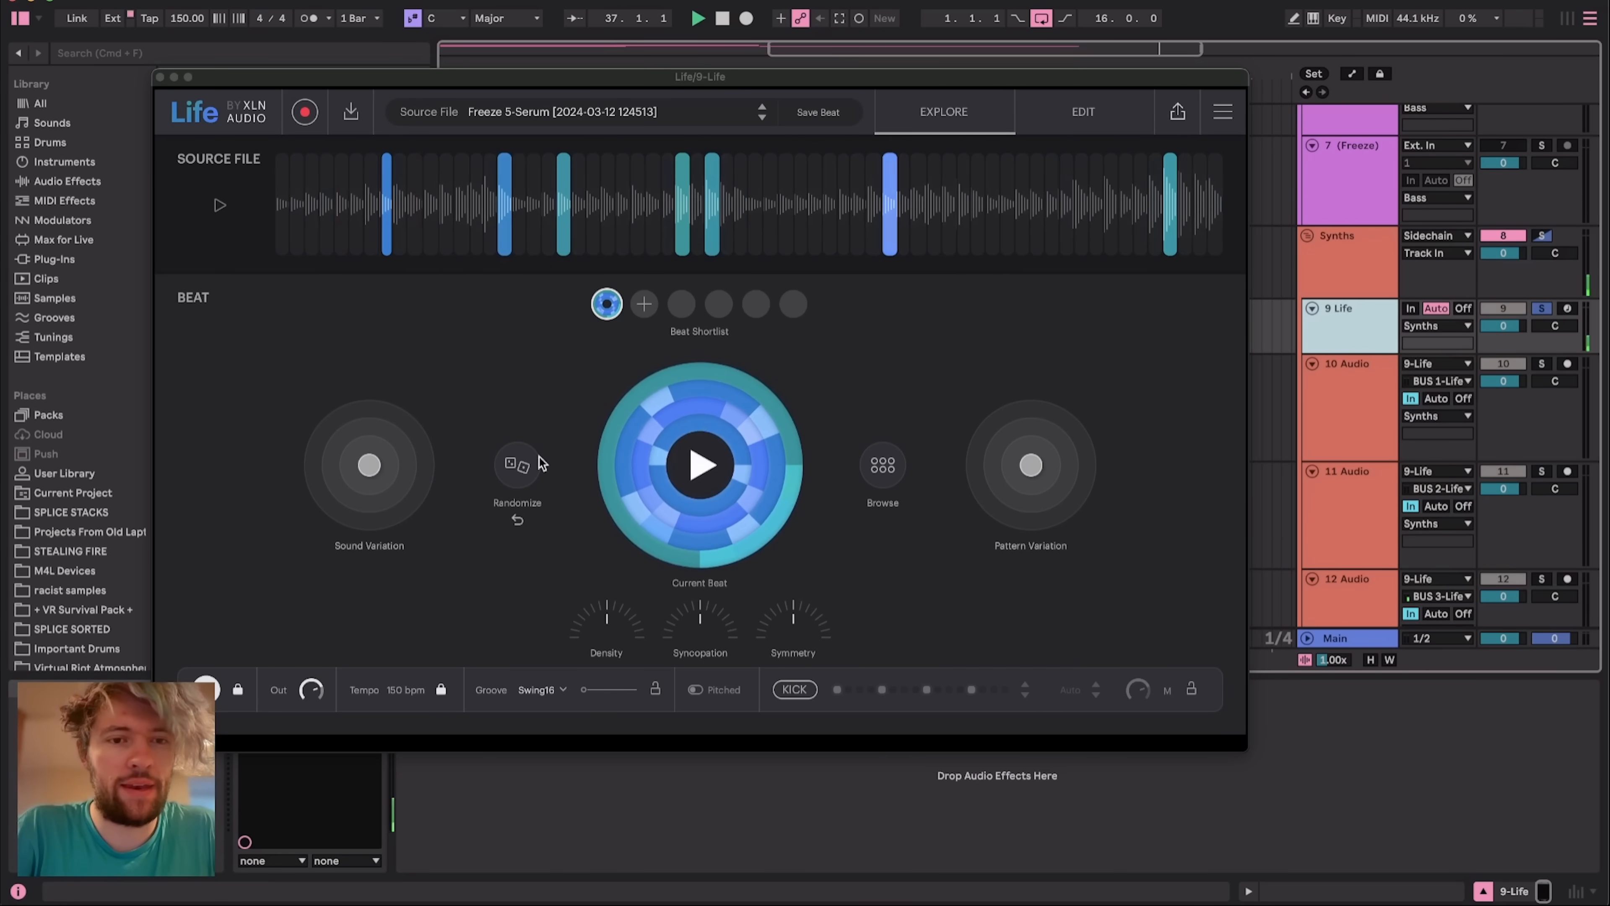
{"action": "key", "text": "XF86AudioLowerVolume"}
{"action": "left_click", "coordinate": [516, 477]}
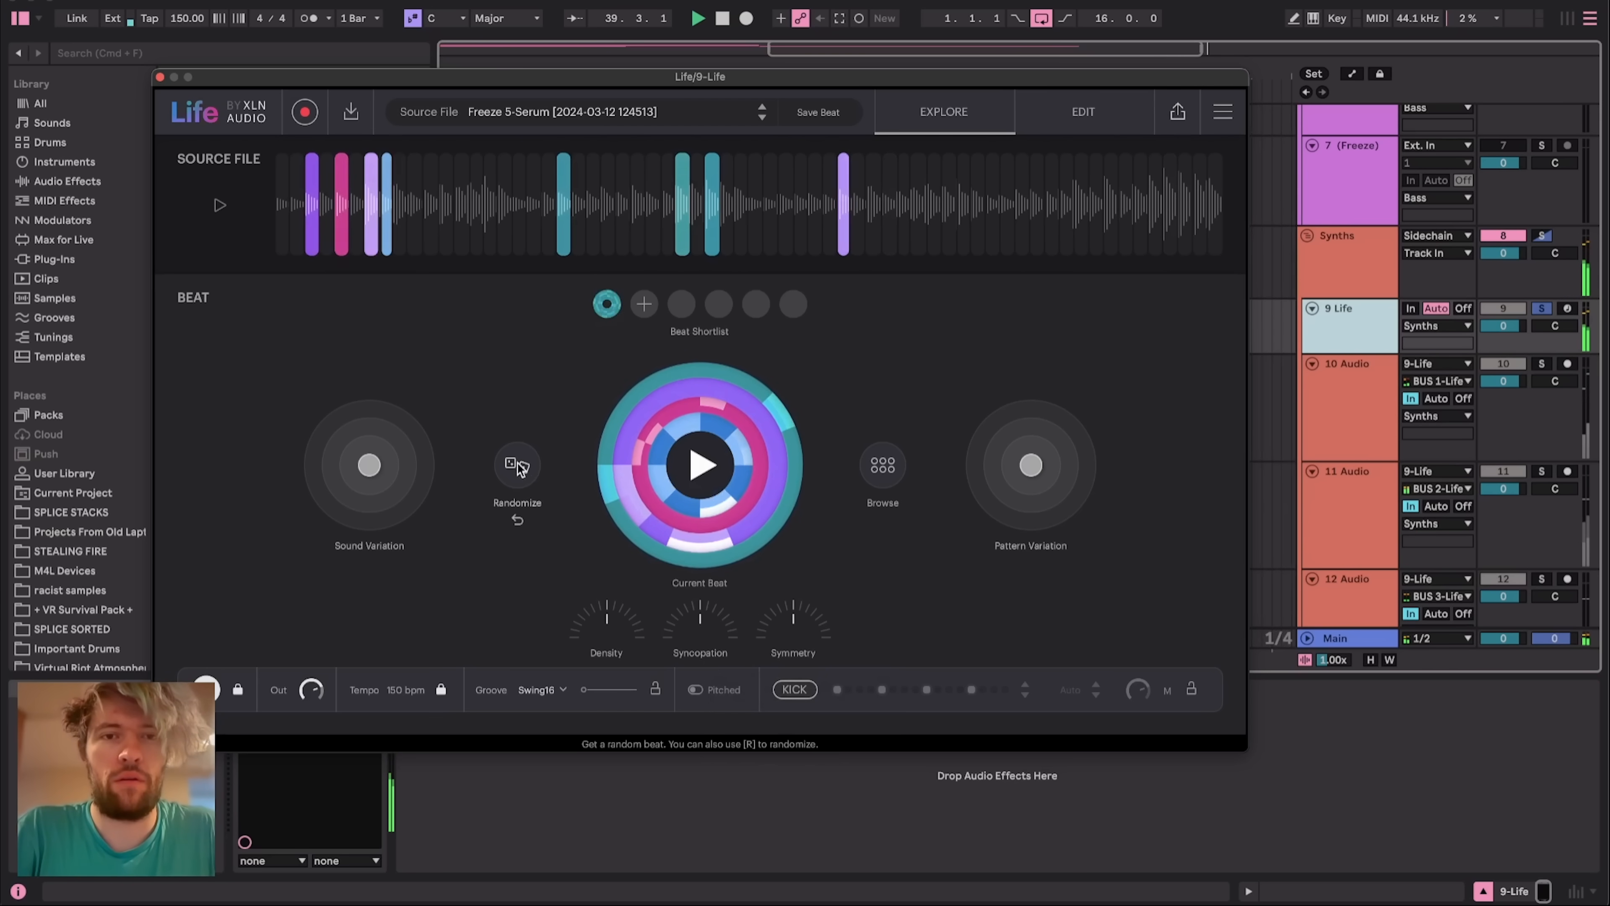
{"action": "left_click", "coordinate": [518, 463]}
{"action": "left_click", "coordinate": [518, 462]}
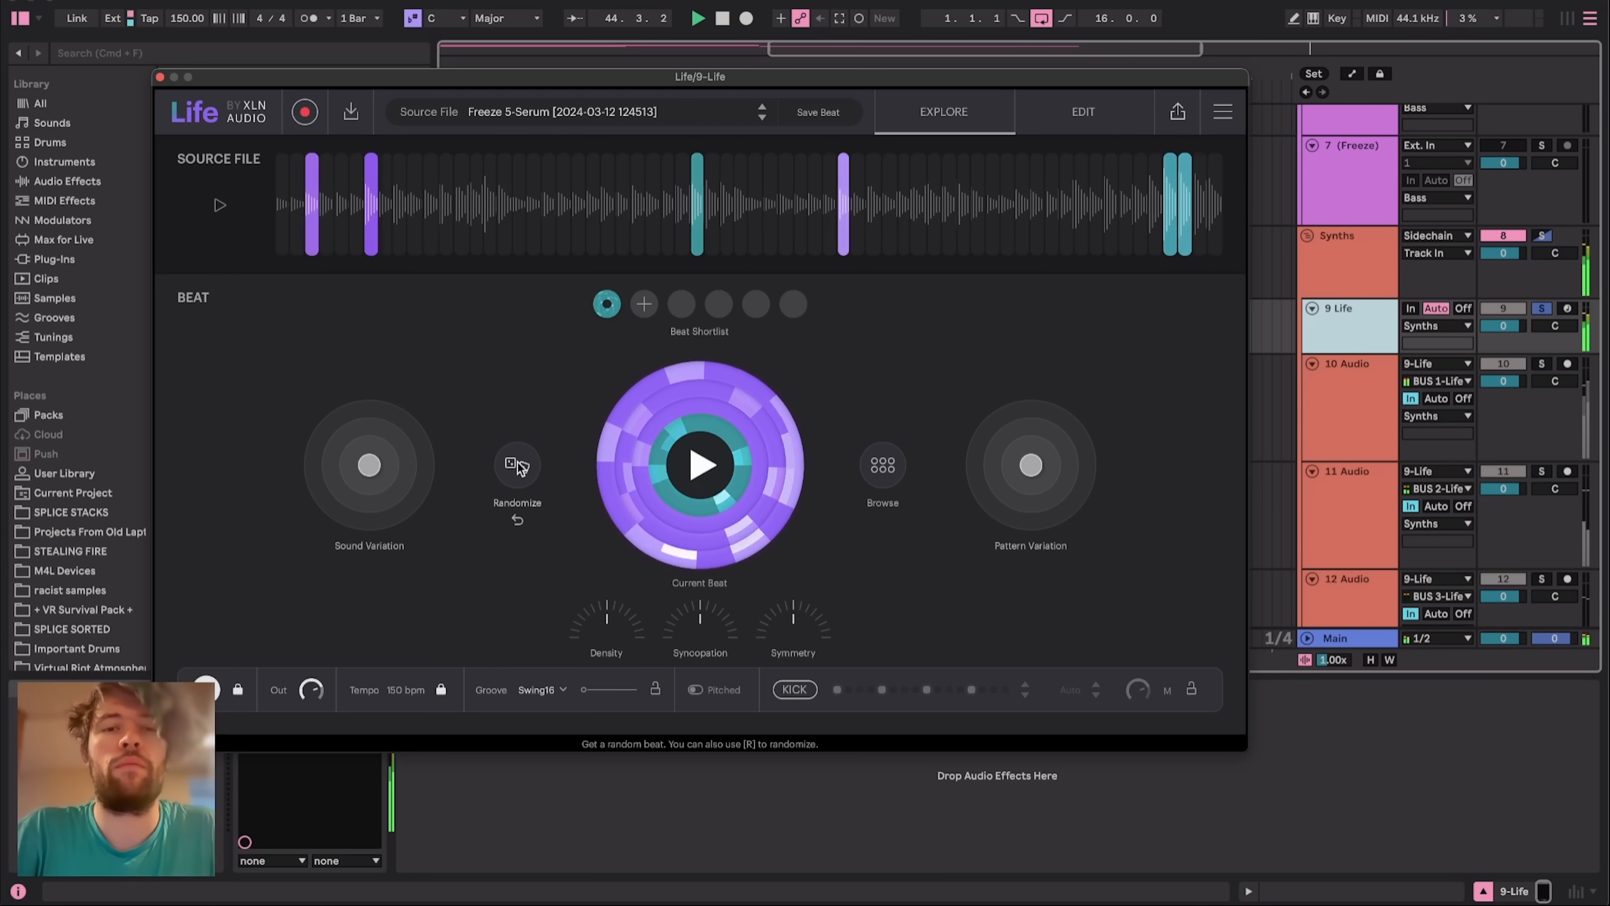
Turn on Life's kick and keep randomizing the beat, raising the Swing16 groove amount to about halfway
{"action": "left_click", "coordinate": [517, 465]}
{"action": "left_click", "coordinate": [518, 465]}
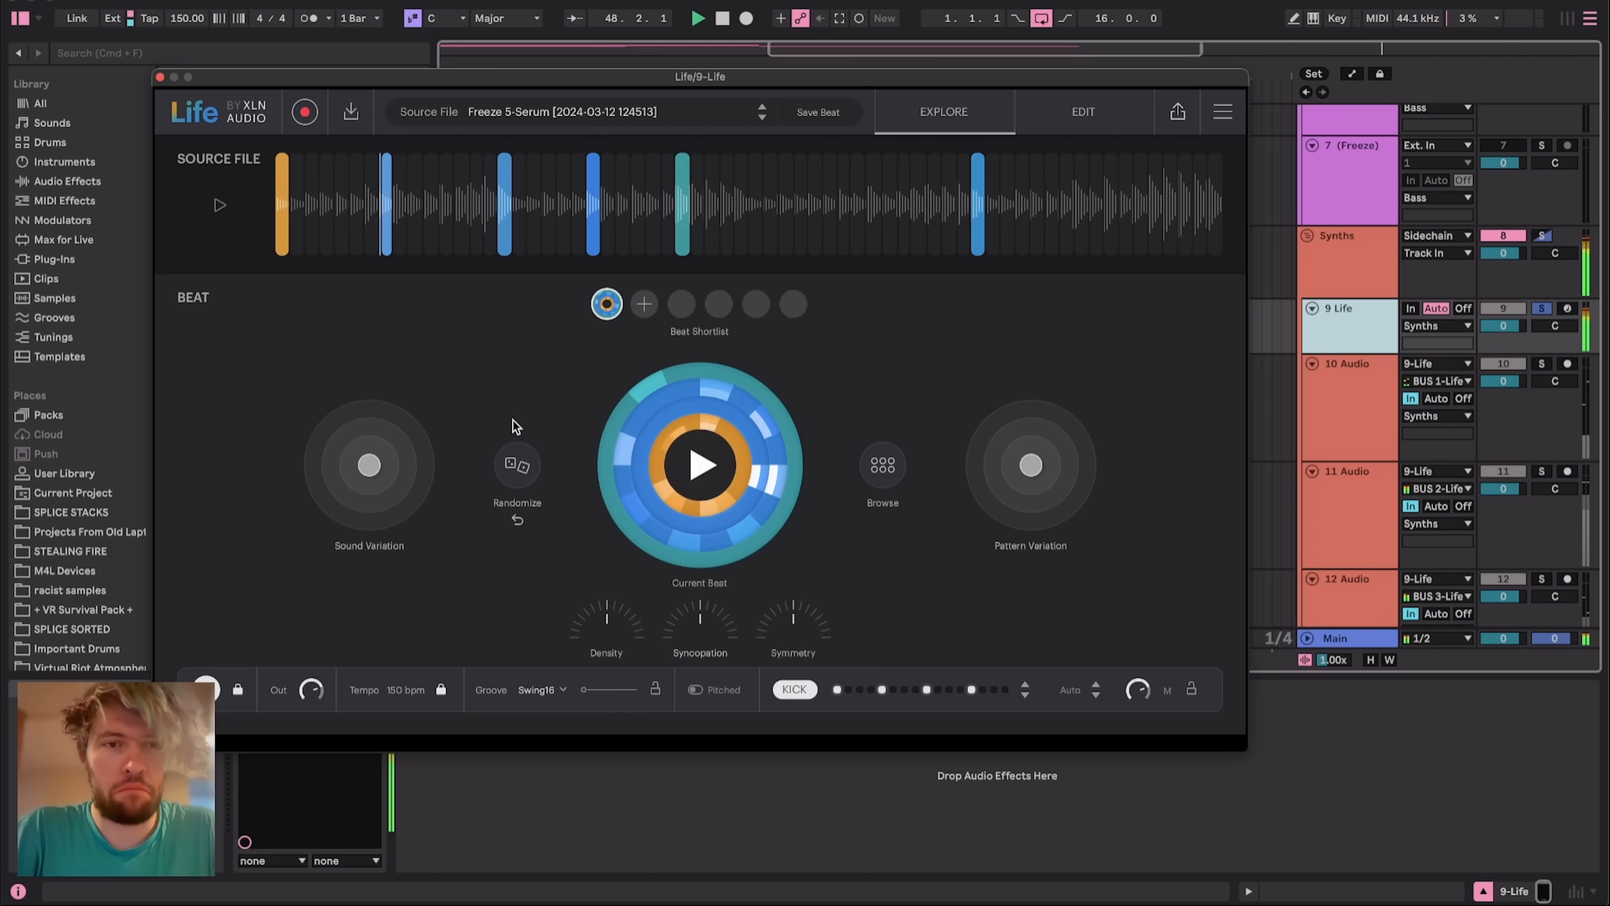
{"action": "left_click", "coordinate": [517, 464]}
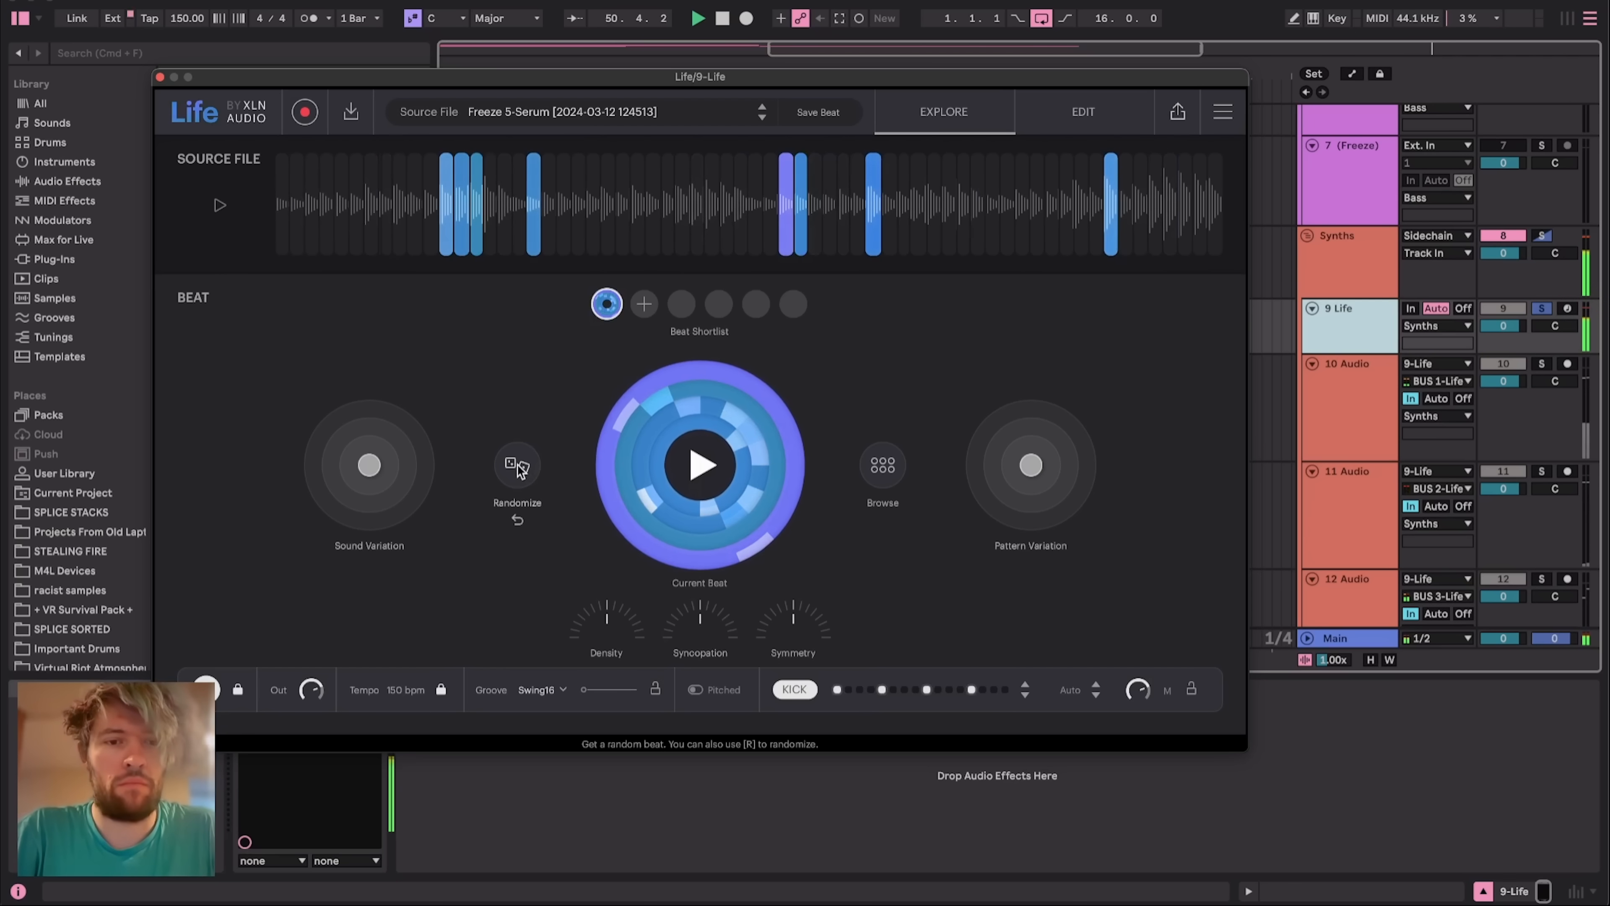
{"action": "left_click_drag", "start_coordinate": [600, 705], "coordinate": [624, 701]}
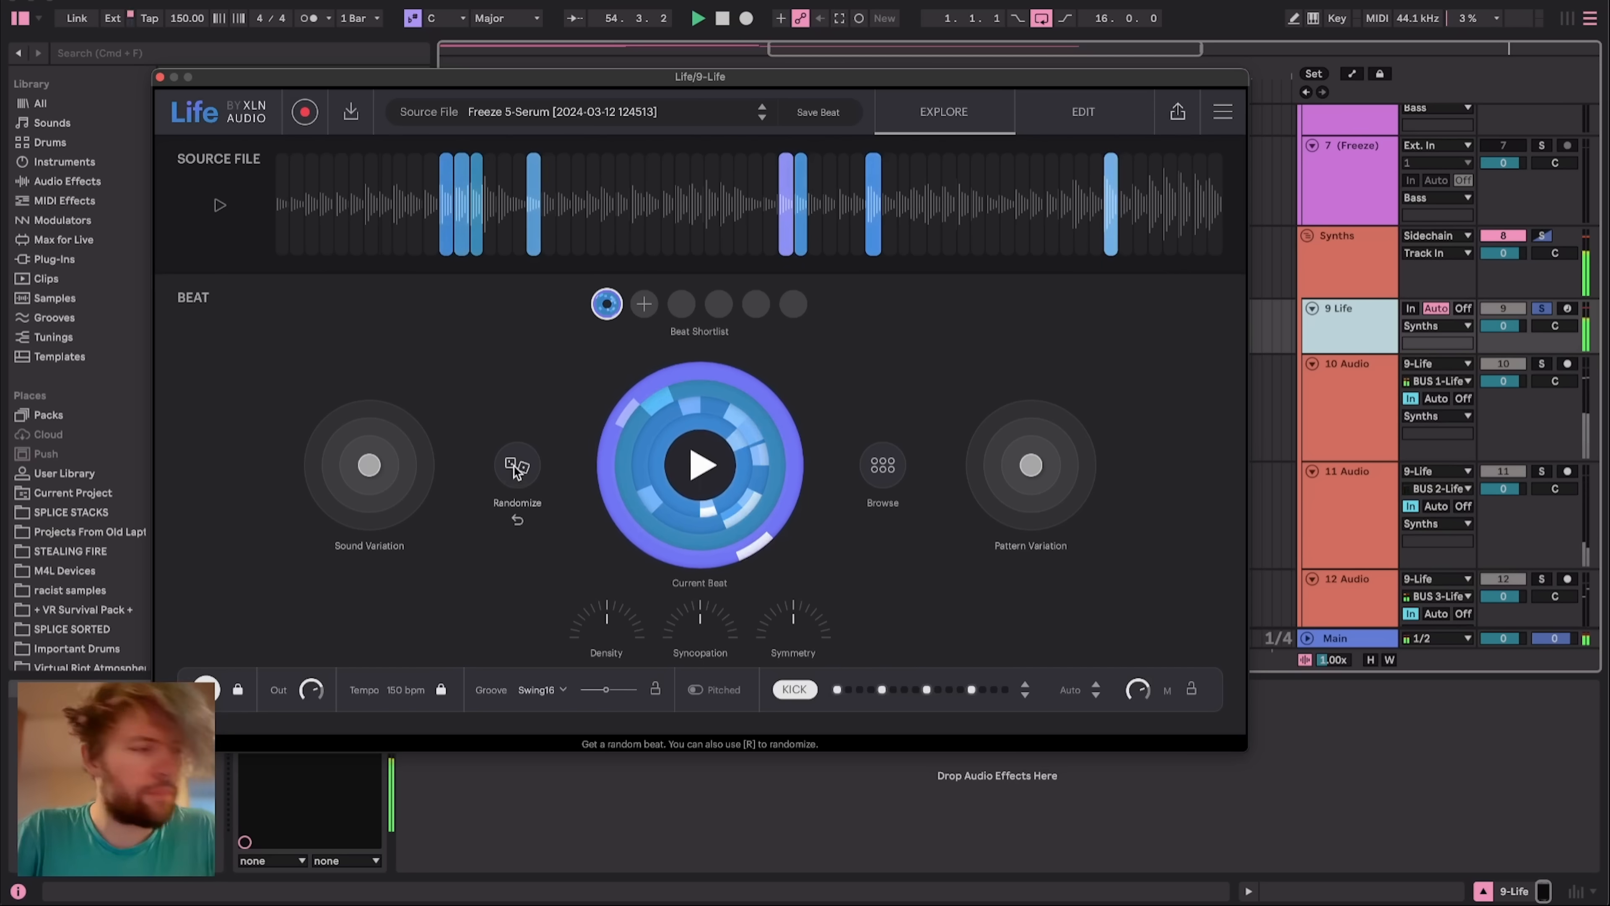
{"action": "left_click", "coordinate": [519, 464]}
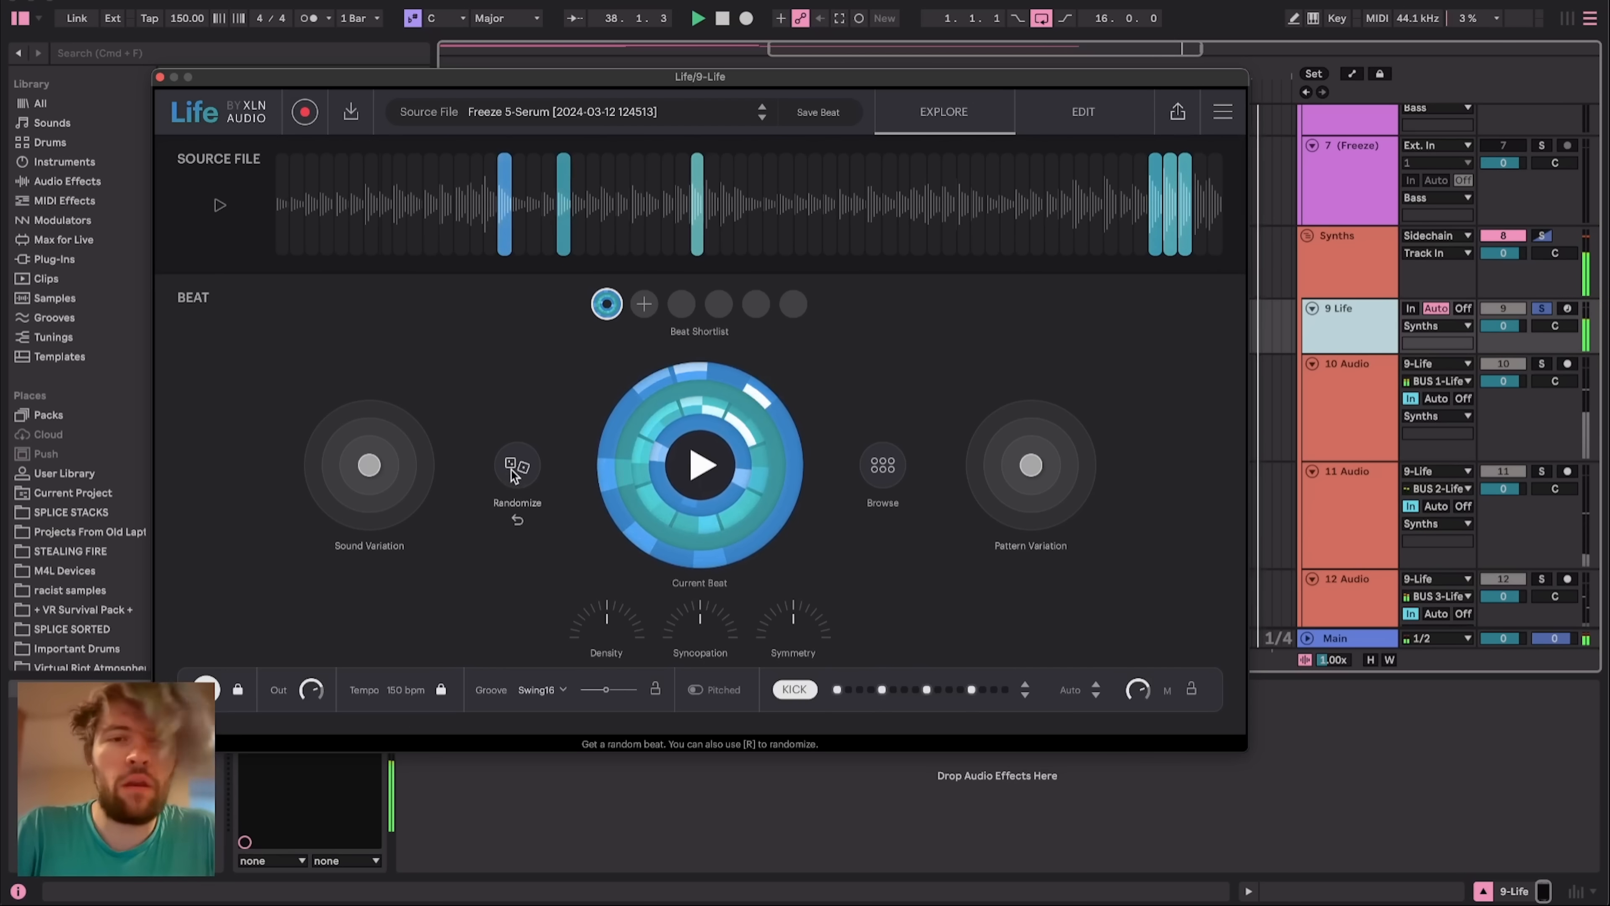
{"action": "key", "text": "space"}
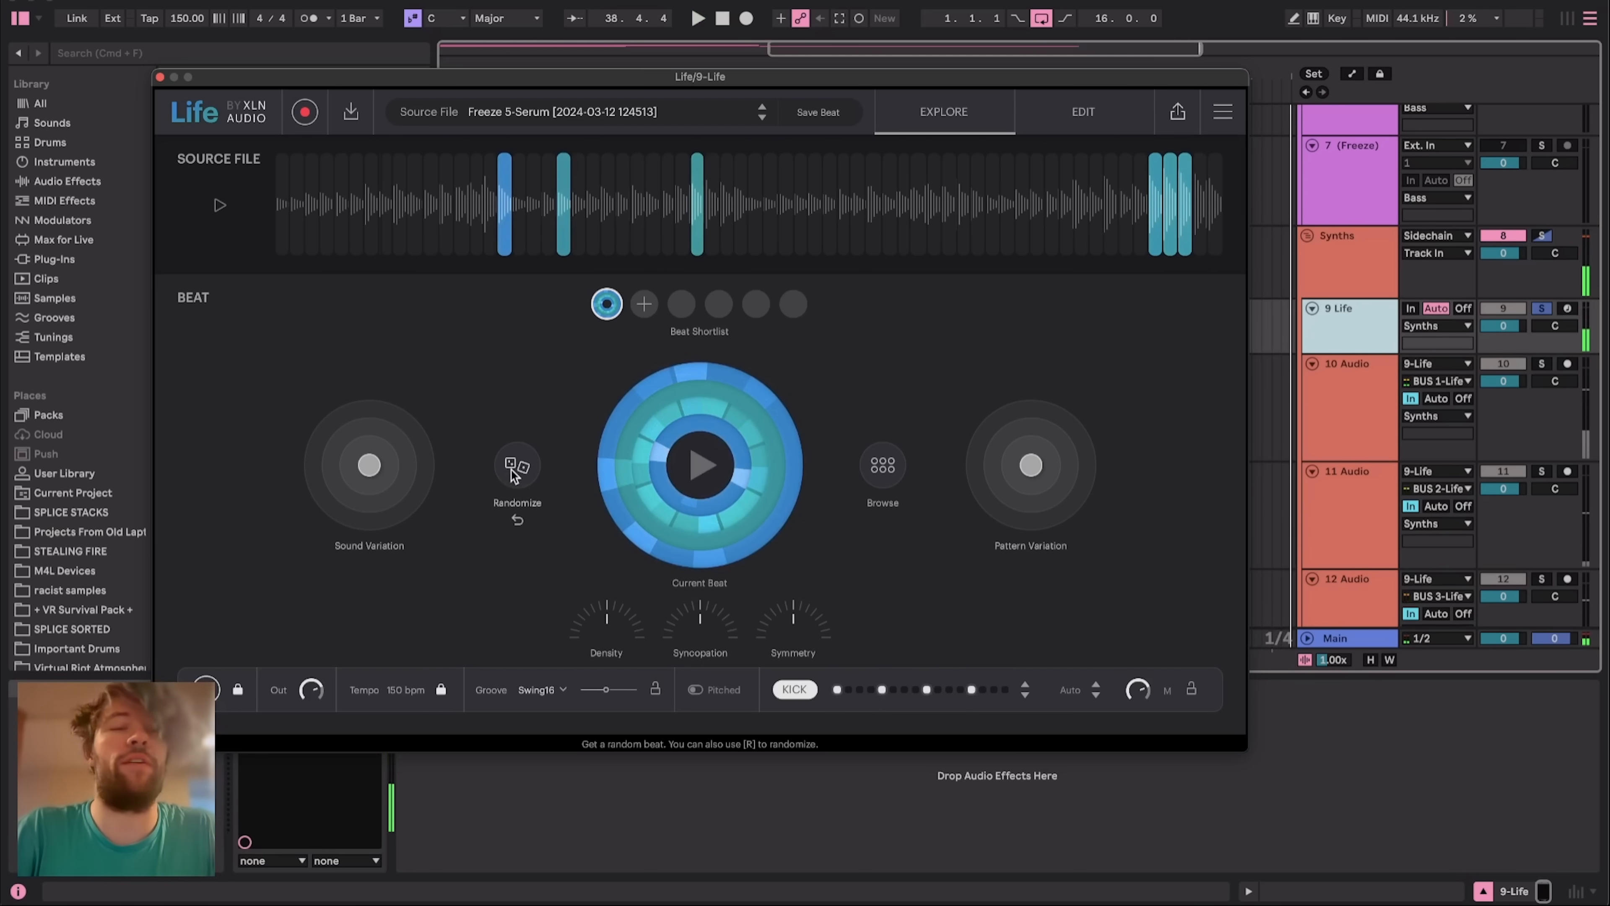
Generate three more random beats during playback, and lower the Swing16 groove amount to its minimum
{"action": "left_click", "coordinate": [515, 466]}
{"action": "key", "text": "space"}
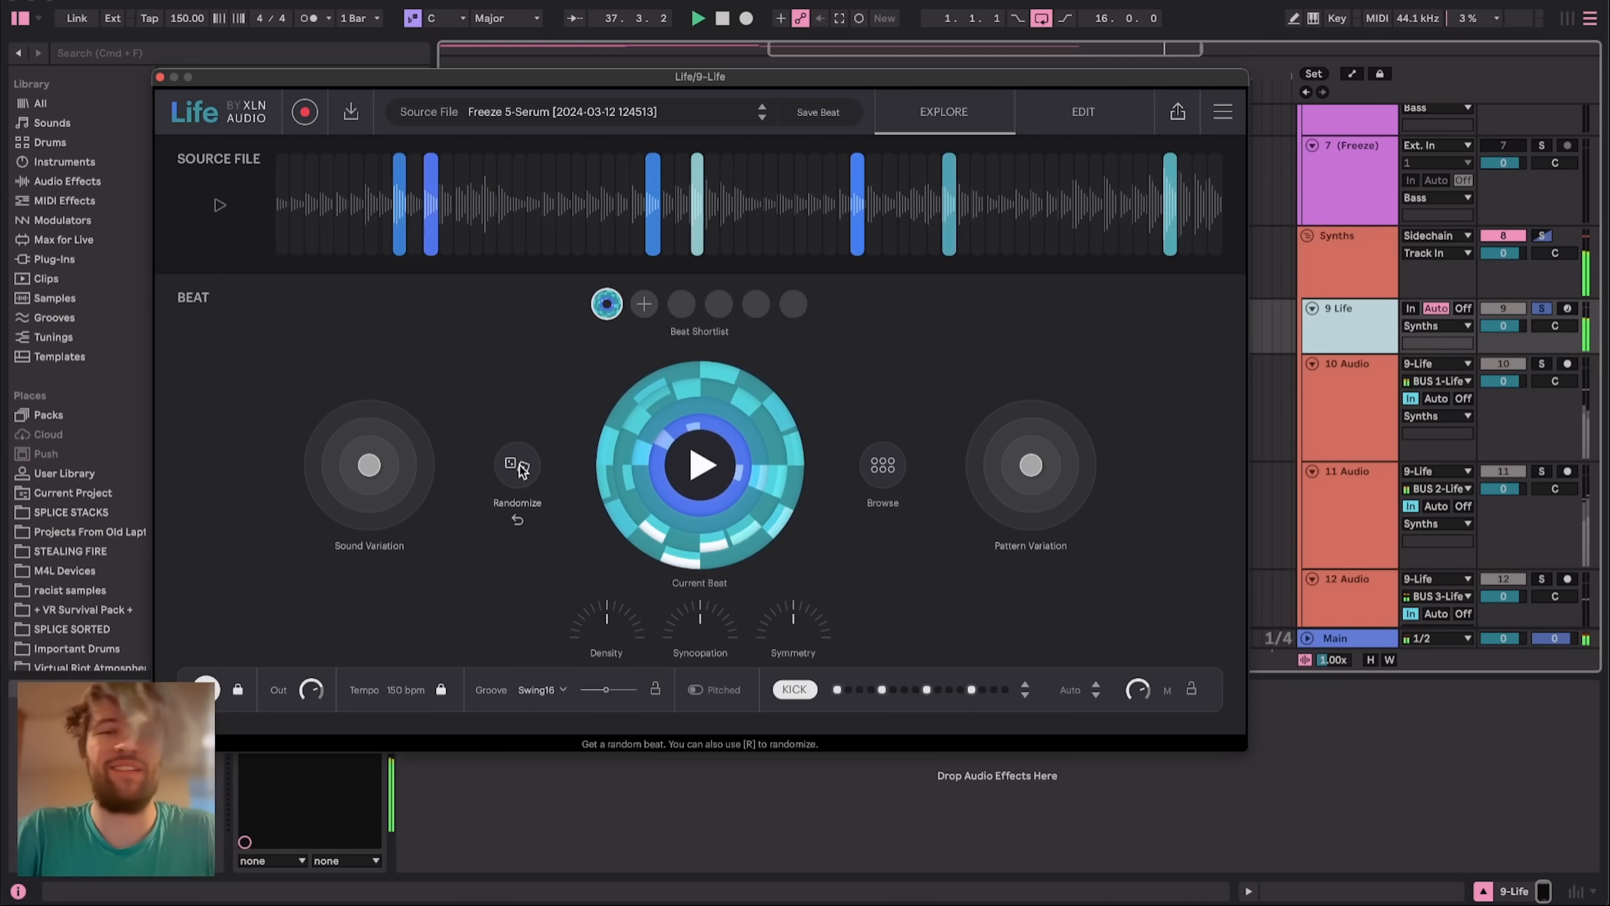
{"action": "left_click", "coordinate": [518, 466]}
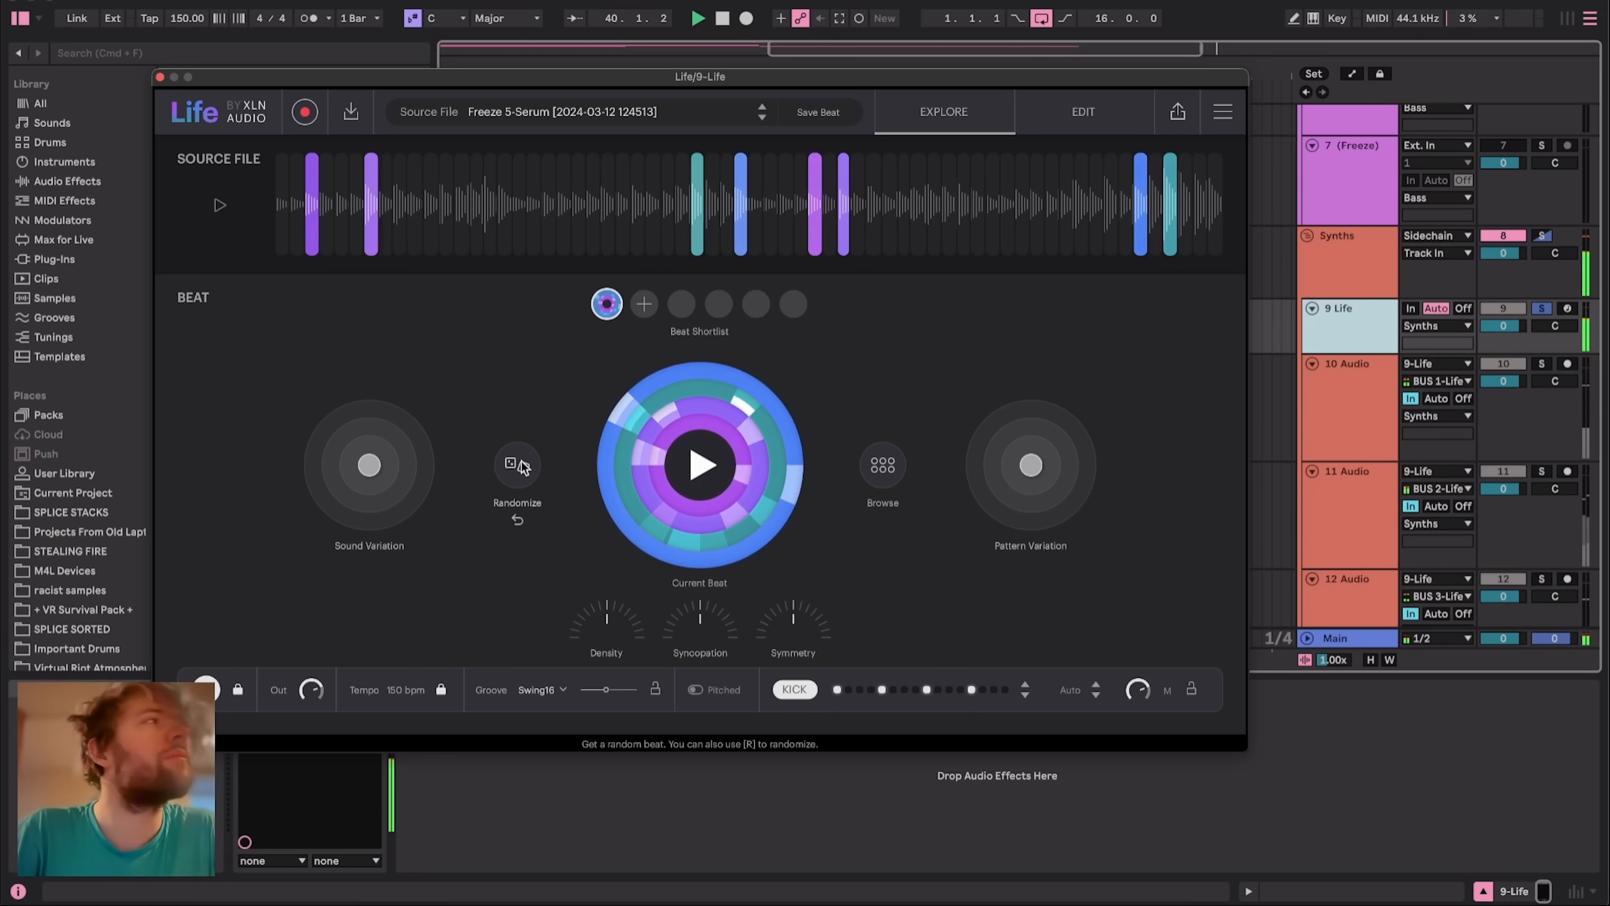
{"action": "left_click", "coordinate": [522, 465]}
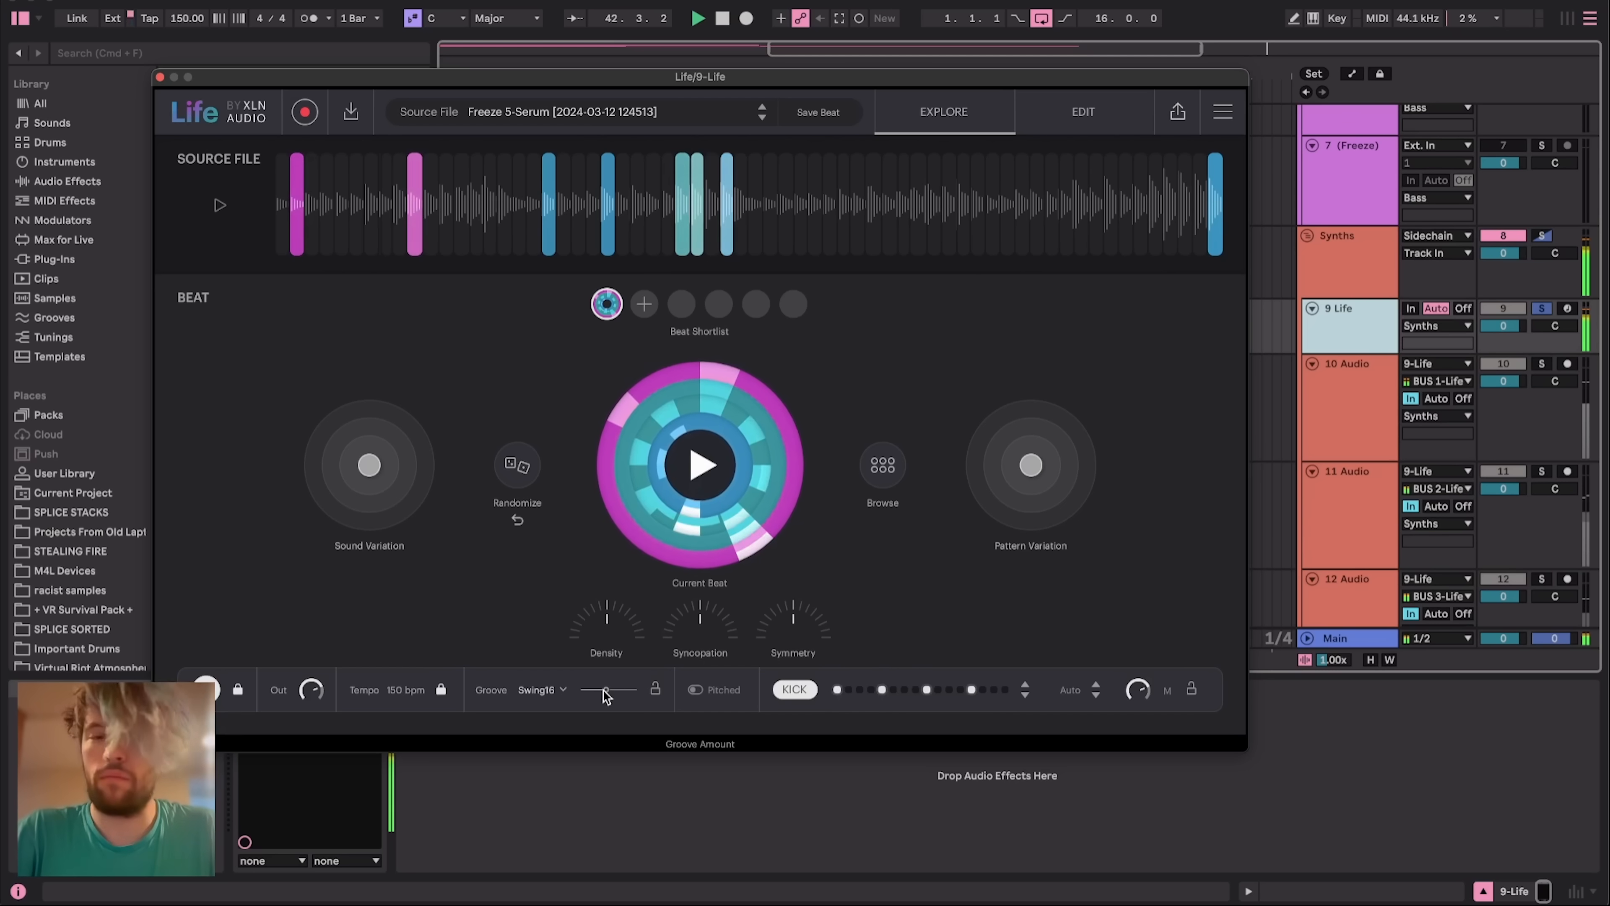
{"action": "mouse_move", "coordinate": [607, 691]}
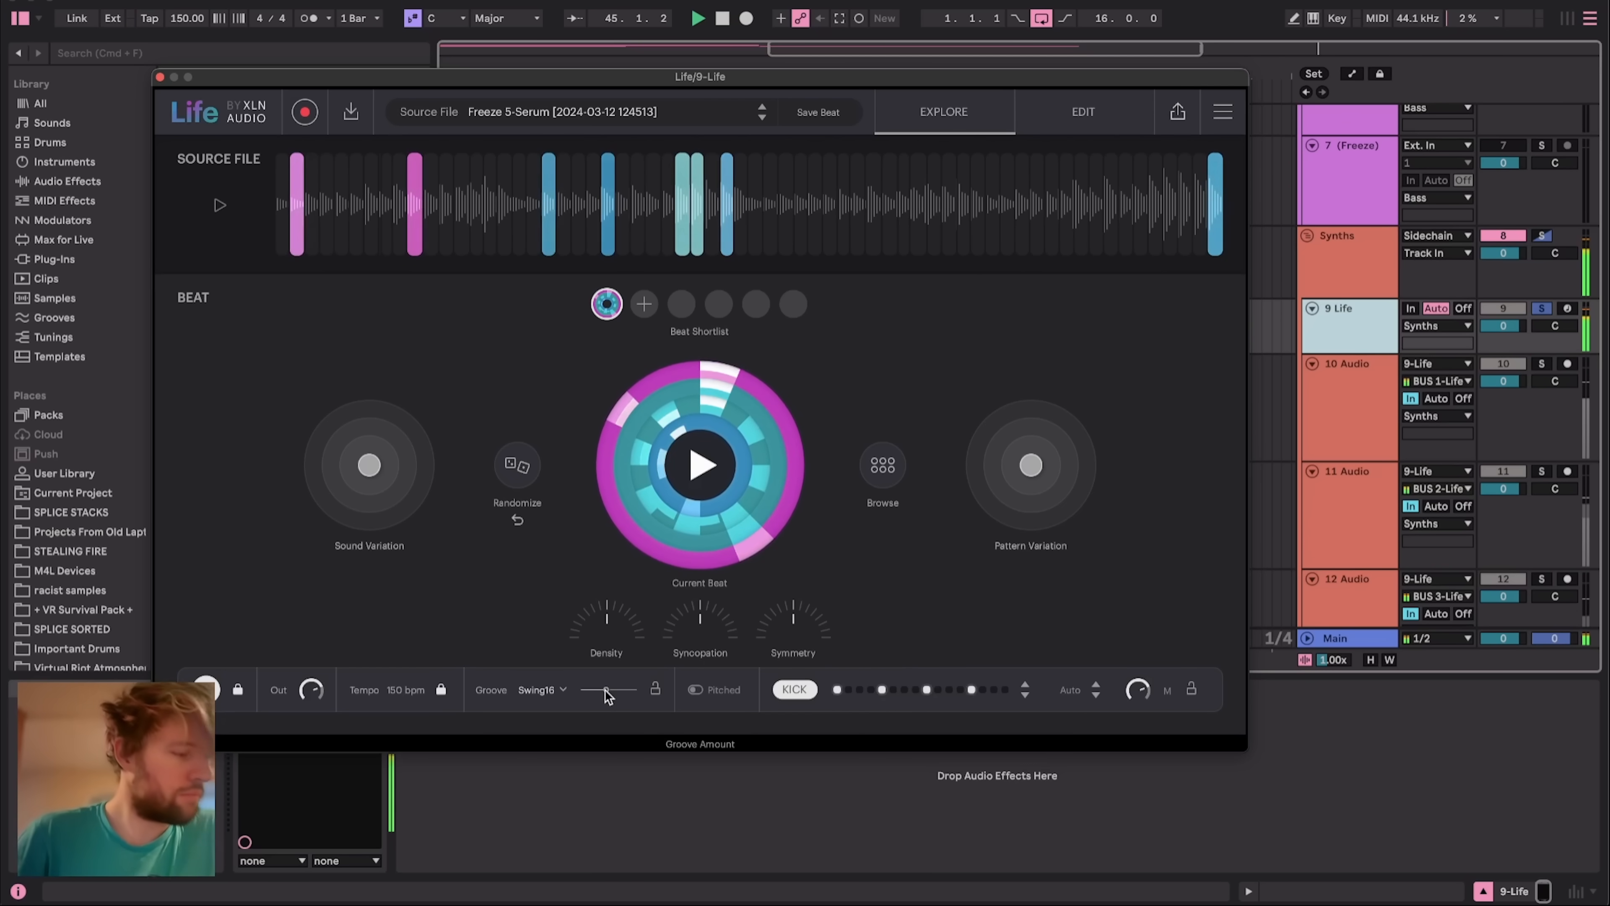
{"action": "left_click_drag", "start_coordinate": [607, 692], "coordinate": [582, 691]}
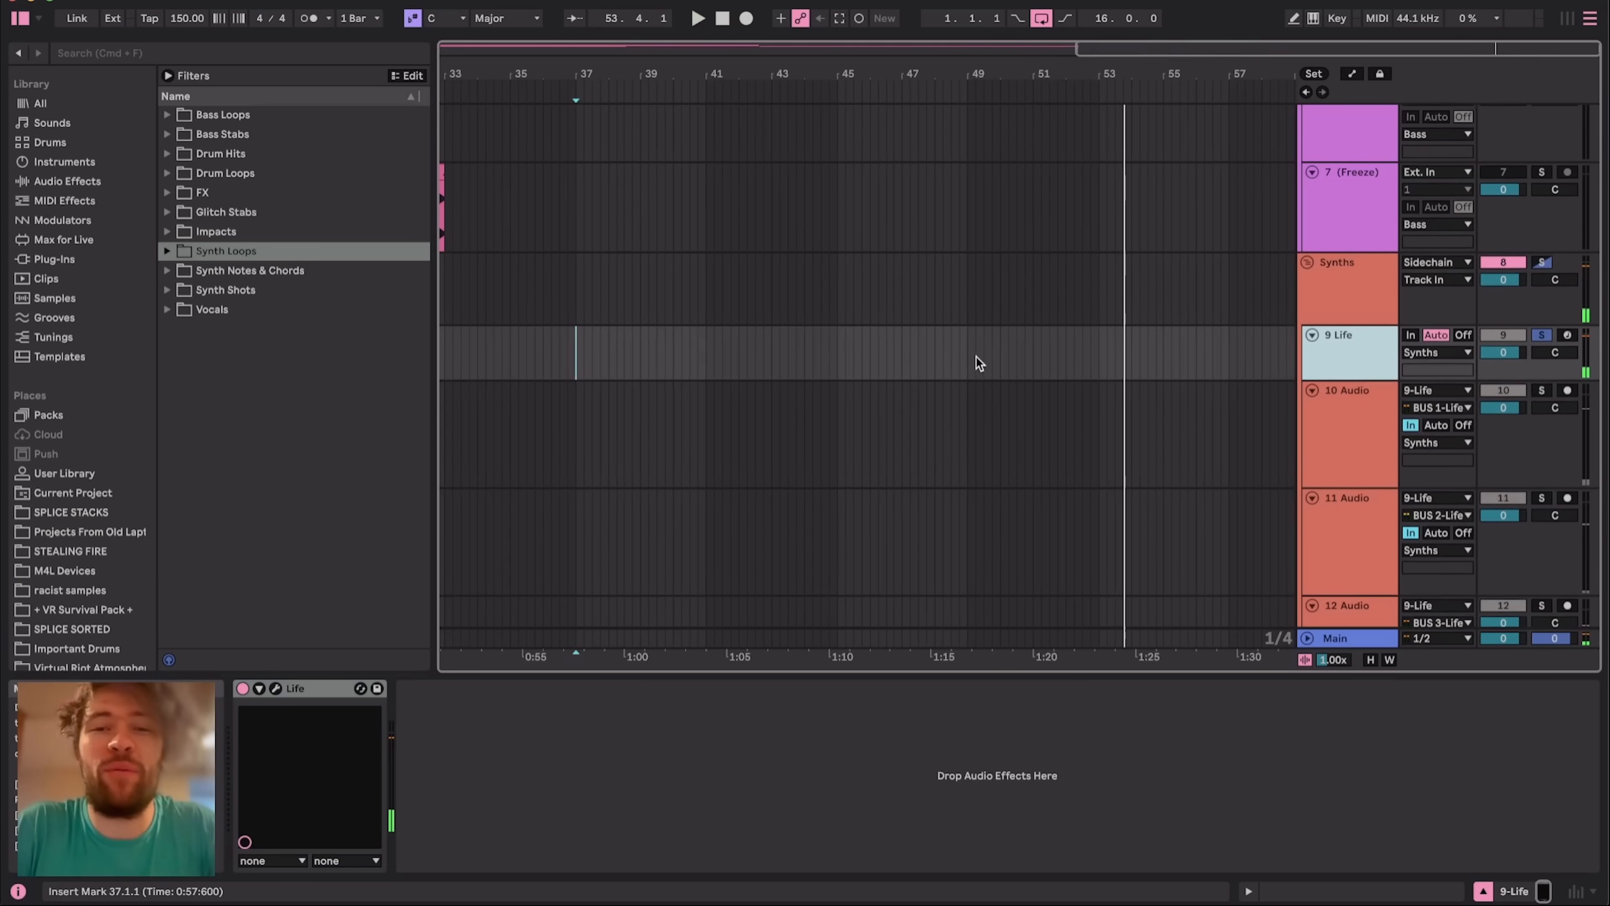
Zoom the arrangement out to show it from bar 1, narrow the browser slightly, and select a position on the Life track
{"action": "left_click", "coordinate": [976, 357]}
{"action": "scroll", "coordinate": [970, 351], "scroll_direction": "down", "scroll_amount": 5}
{"action": "scroll", "coordinate": [970, 350], "scroll_direction": "up", "scroll_amount": 1}
{"action": "scroll", "coordinate": [708, 388], "scroll_direction": "up", "scroll_amount": 3}
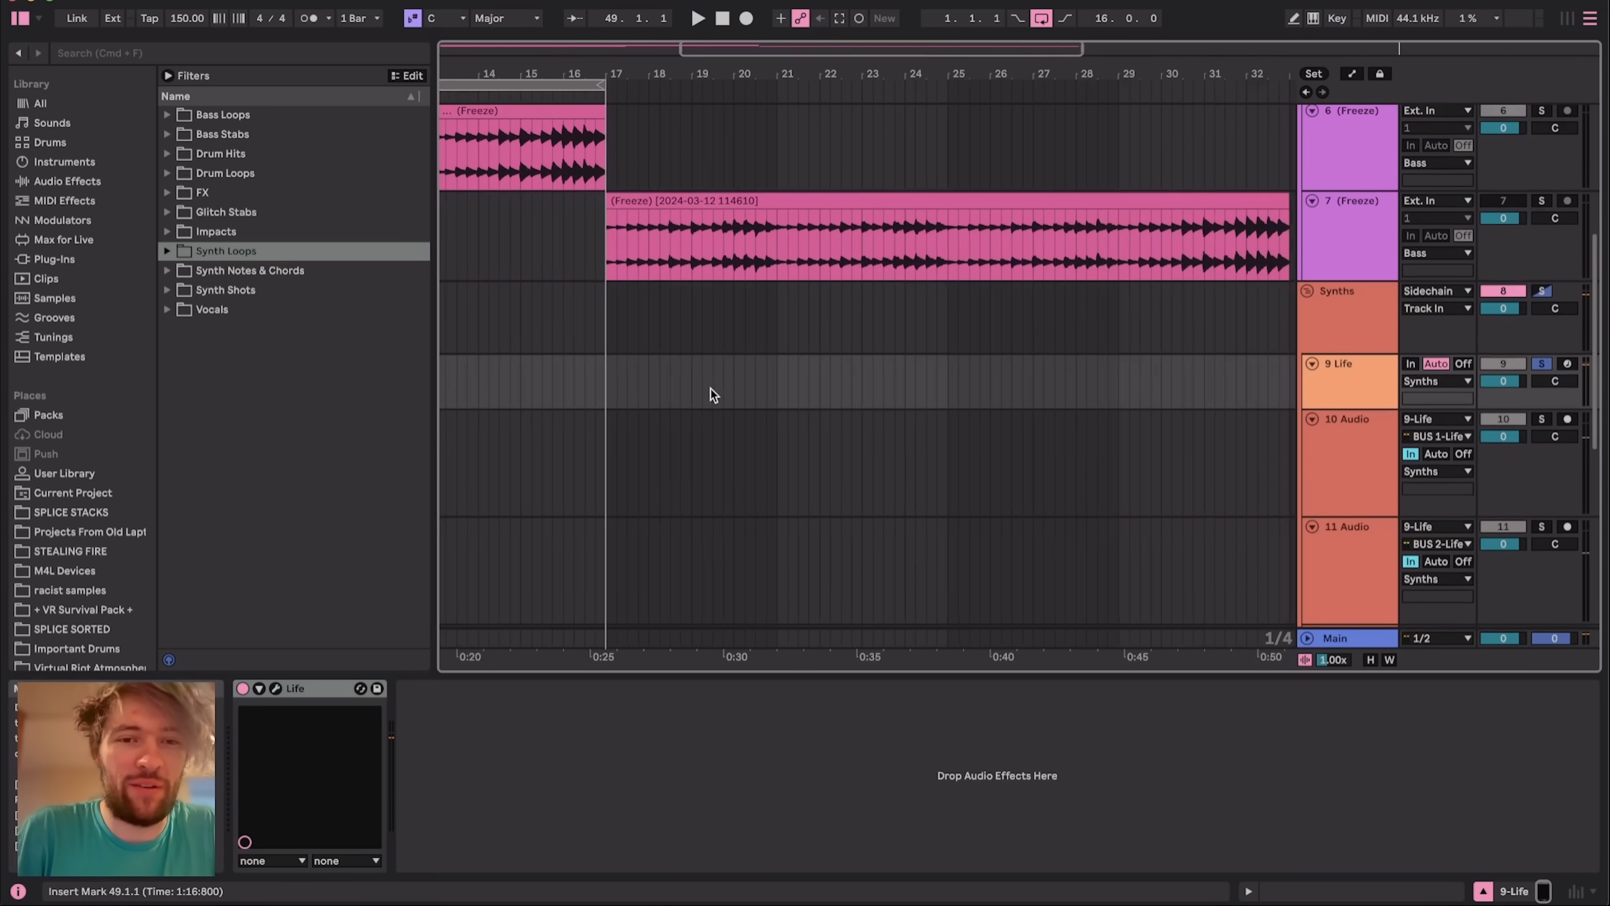
{"action": "scroll", "coordinate": [709, 388], "scroll_direction": "down", "scroll_amount": 5}
{"action": "scroll", "coordinate": [708, 388], "scroll_direction": "up", "scroll_amount": 4}
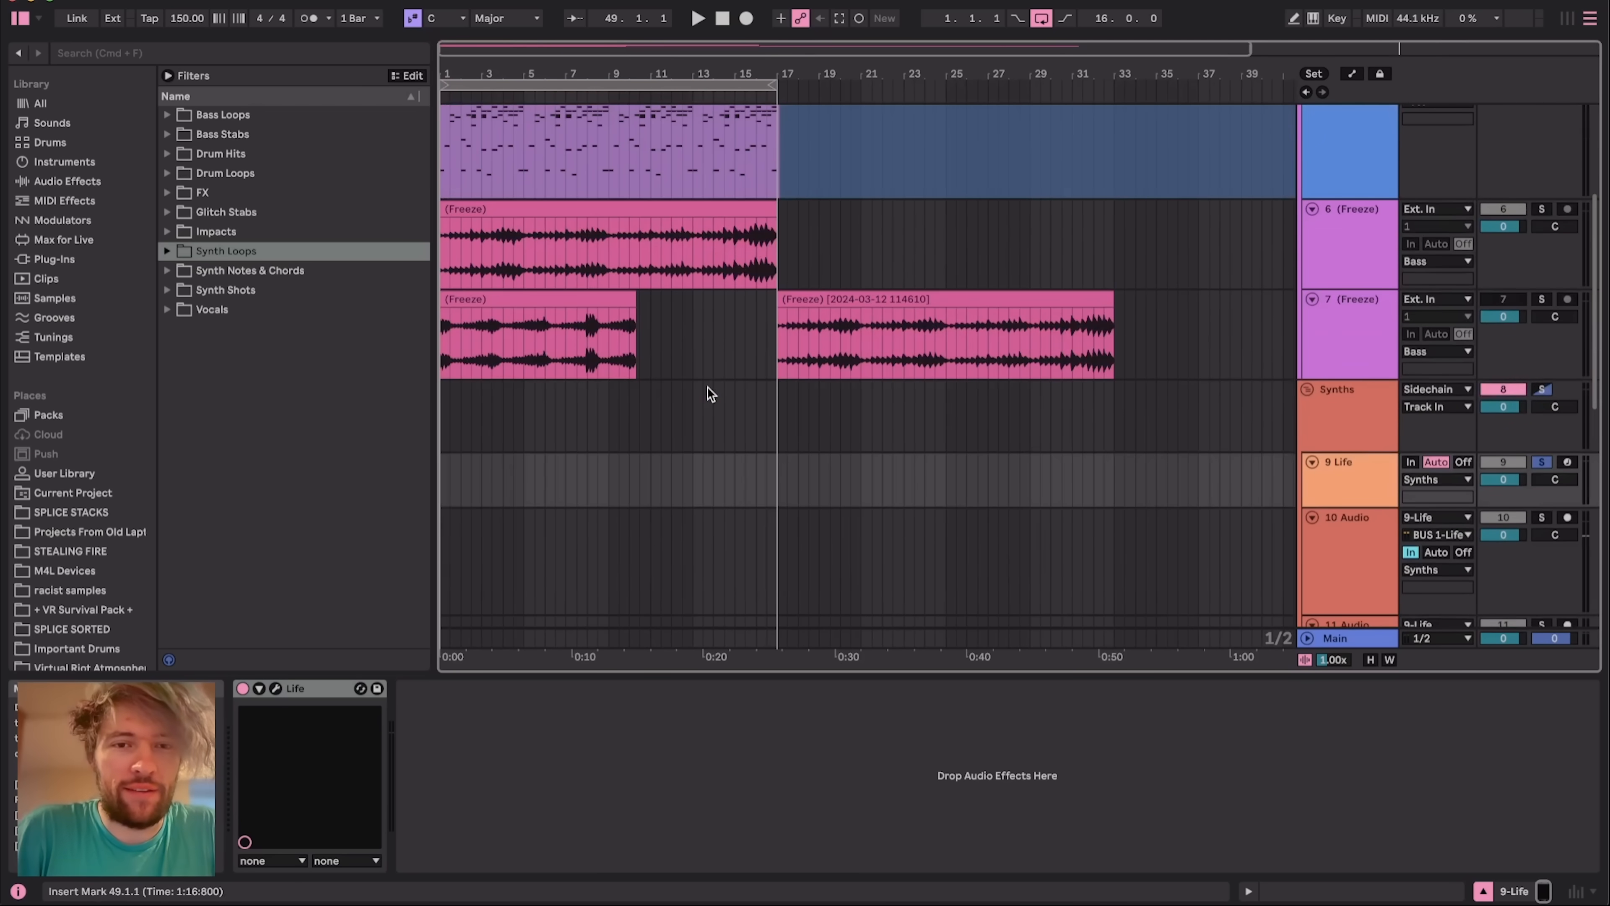
{"action": "left_click", "coordinate": [451, 475]}
{"action": "mouse_move", "coordinate": [434, 472]}
{"action": "left_mouse_down"}
{"action": "mouse_move", "coordinate": [514, 468]}
{"action": "mouse_move", "coordinate": [421, 467]}
{"action": "left_mouse_up"}
{"action": "left_click", "coordinate": [824, 497]}
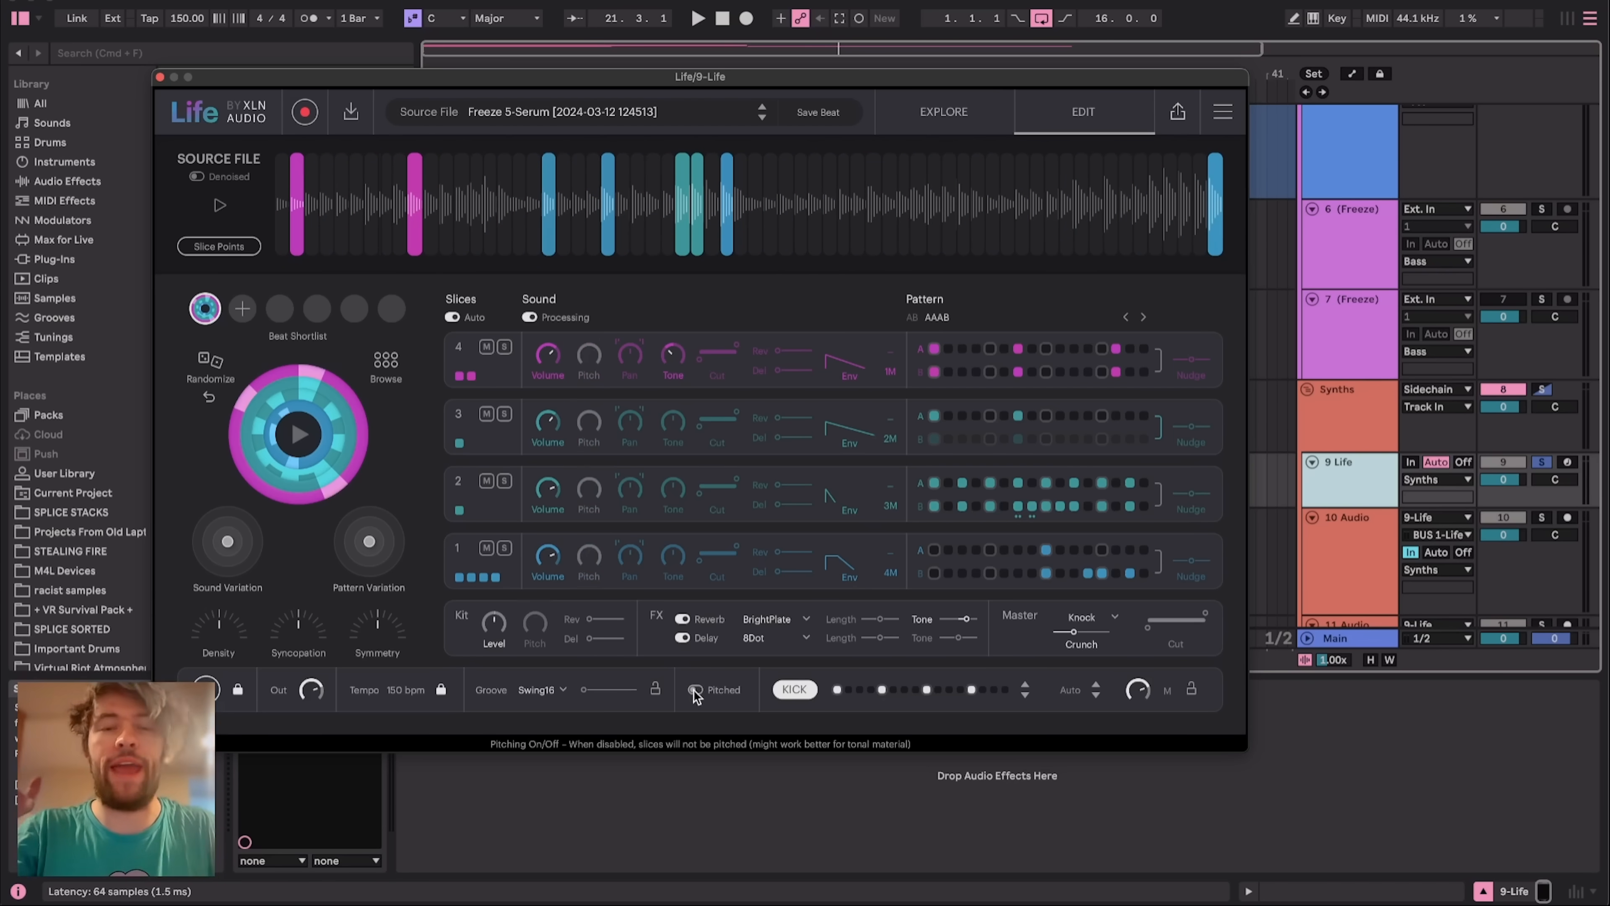
Switch Life to its Explore view, close its window, and place the insert marker at 17.3.1 on track 7 (Freeze)
{"action": "left_click_drag", "start_coordinate": [741, 75], "coordinate": [785, 147]}
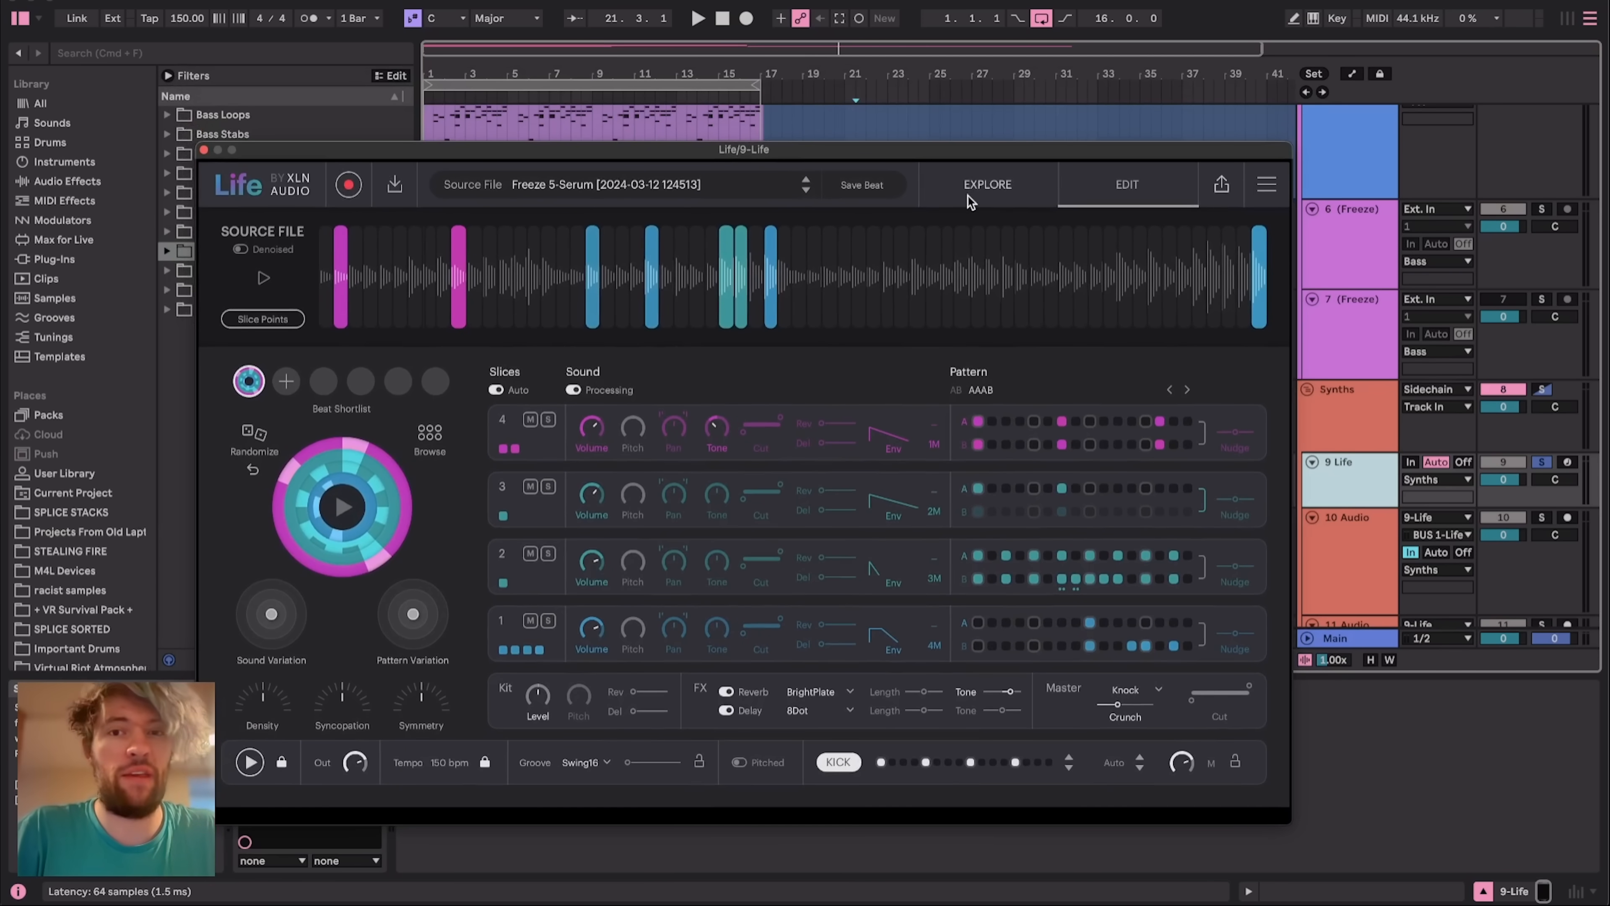
{"action": "left_click", "coordinate": [970, 190]}
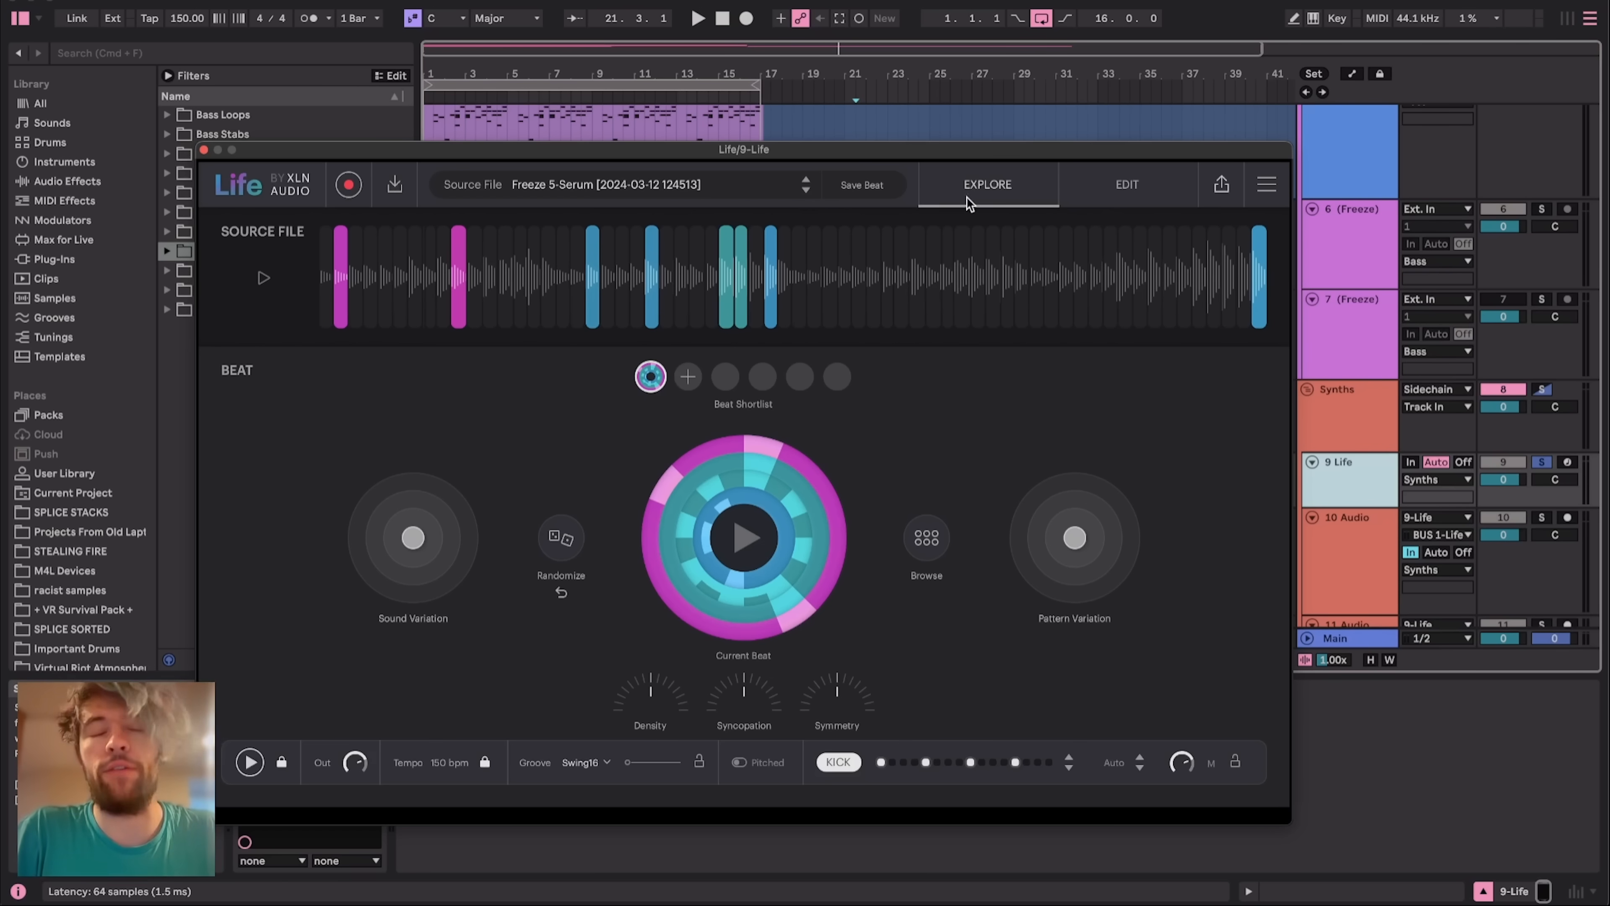
{"action": "left_click", "coordinate": [203, 151]}
{"action": "left_click", "coordinate": [771, 345]}
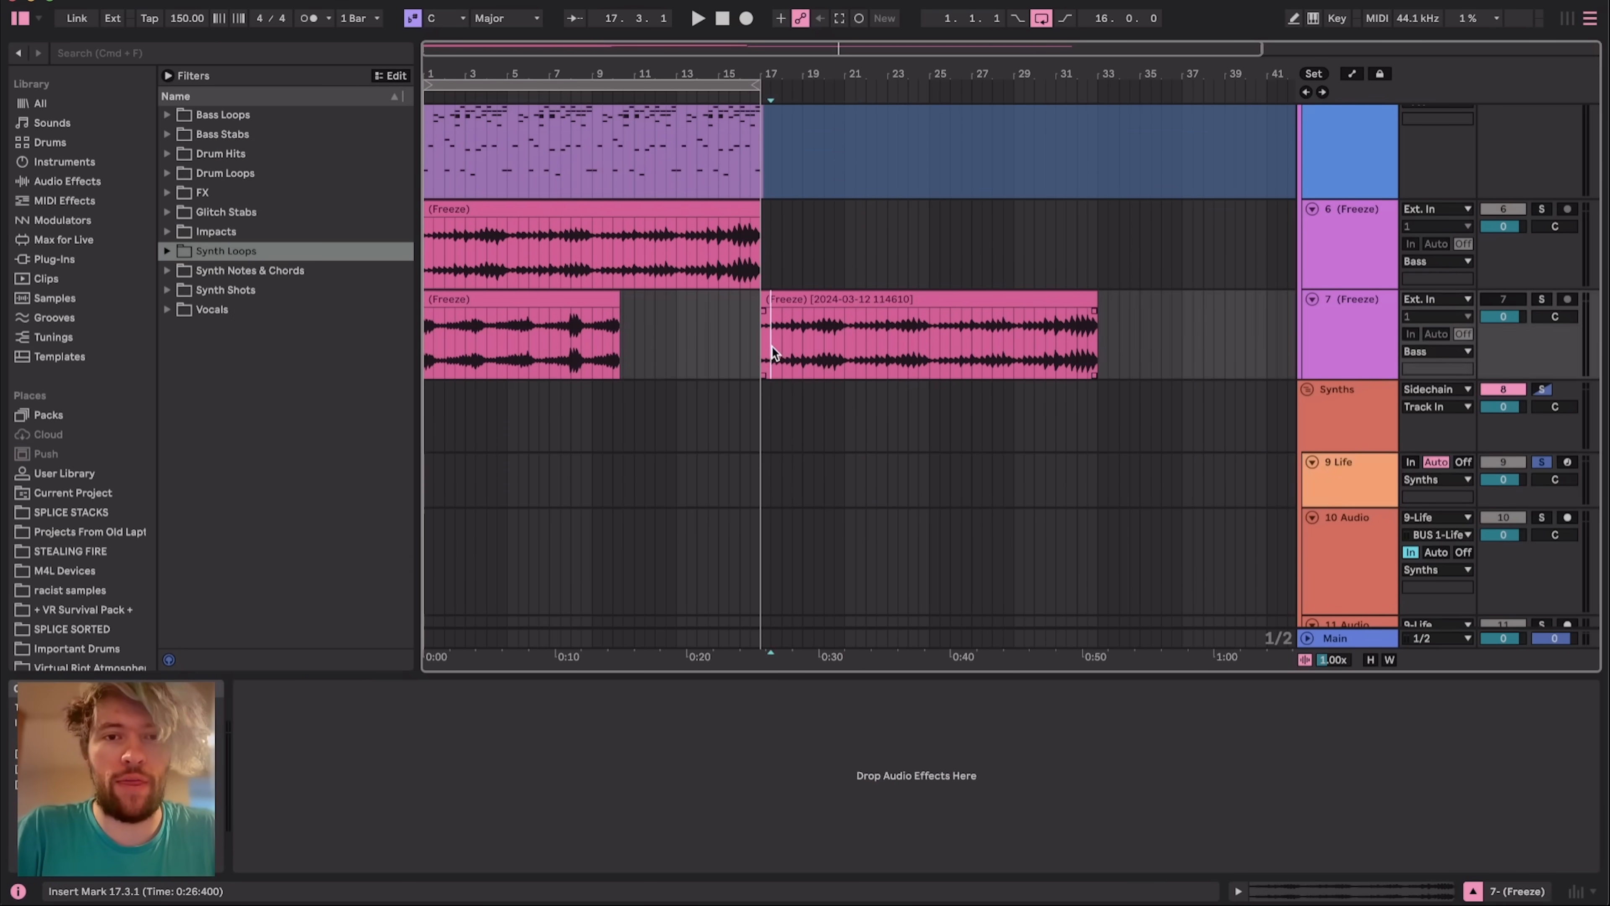
Loop the 16 bars from 17.1.1 over the frozen clip on track 7, and unsolo the Life track
{"action": "scroll", "coordinate": [862, 354], "scroll_direction": "up", "scroll_amount": 2}
{"action": "scroll", "coordinate": [862, 354], "scroll_direction": "right", "scroll_amount": 5}
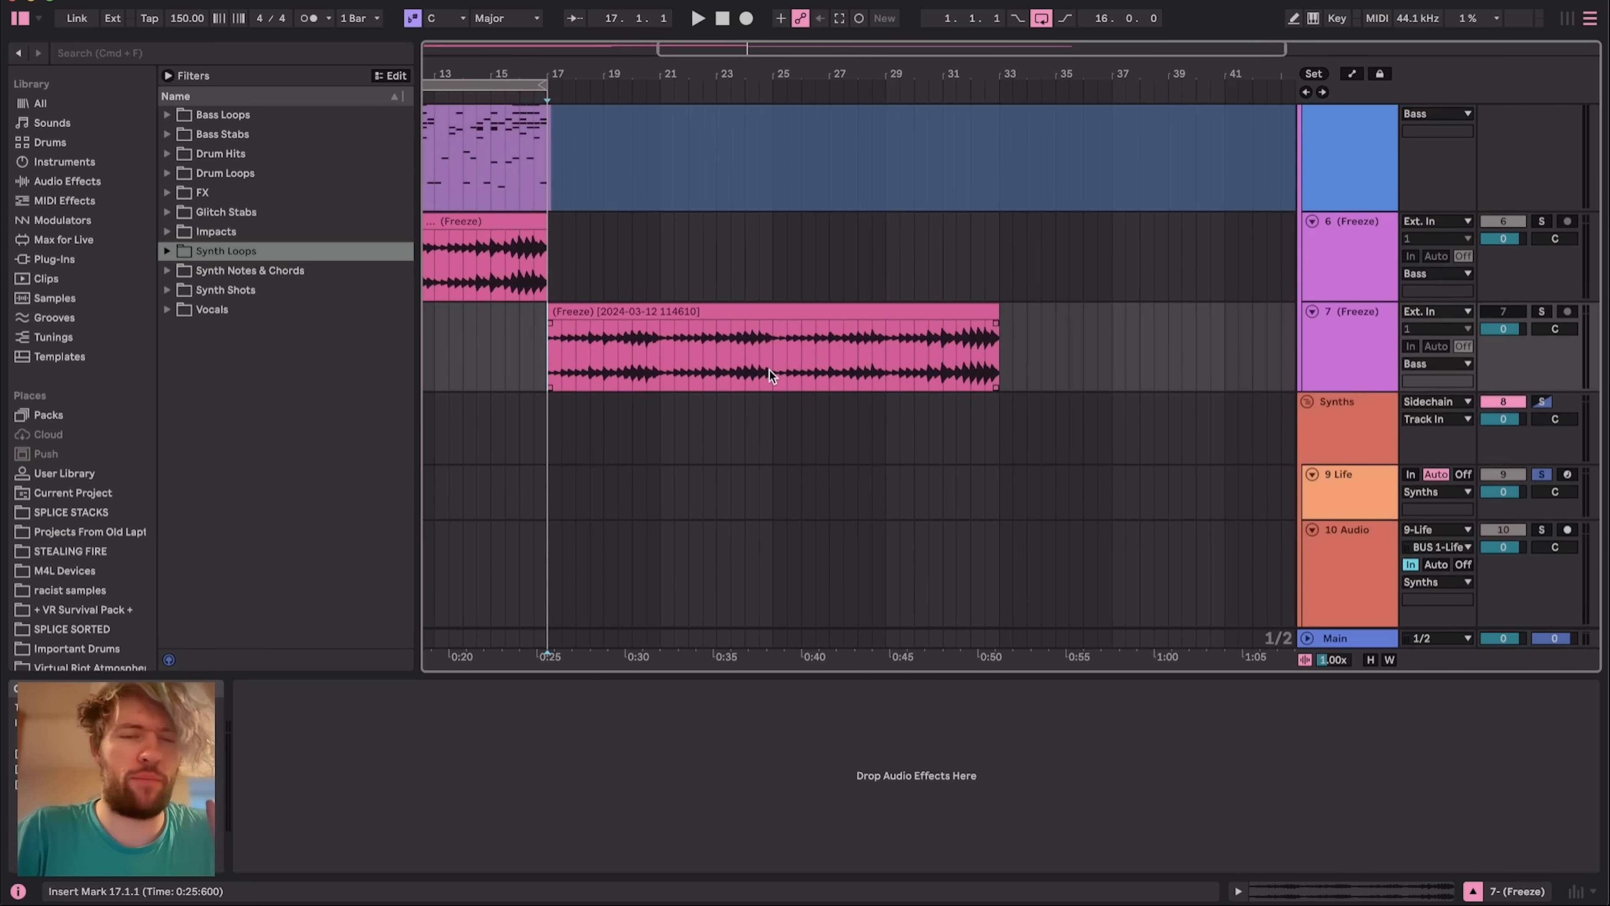
{"action": "scroll", "coordinate": [788, 352], "scroll_direction": "down", "scroll_amount": 1}
{"action": "scroll", "coordinate": [787, 353], "scroll_direction": "down", "scroll_amount": 1}
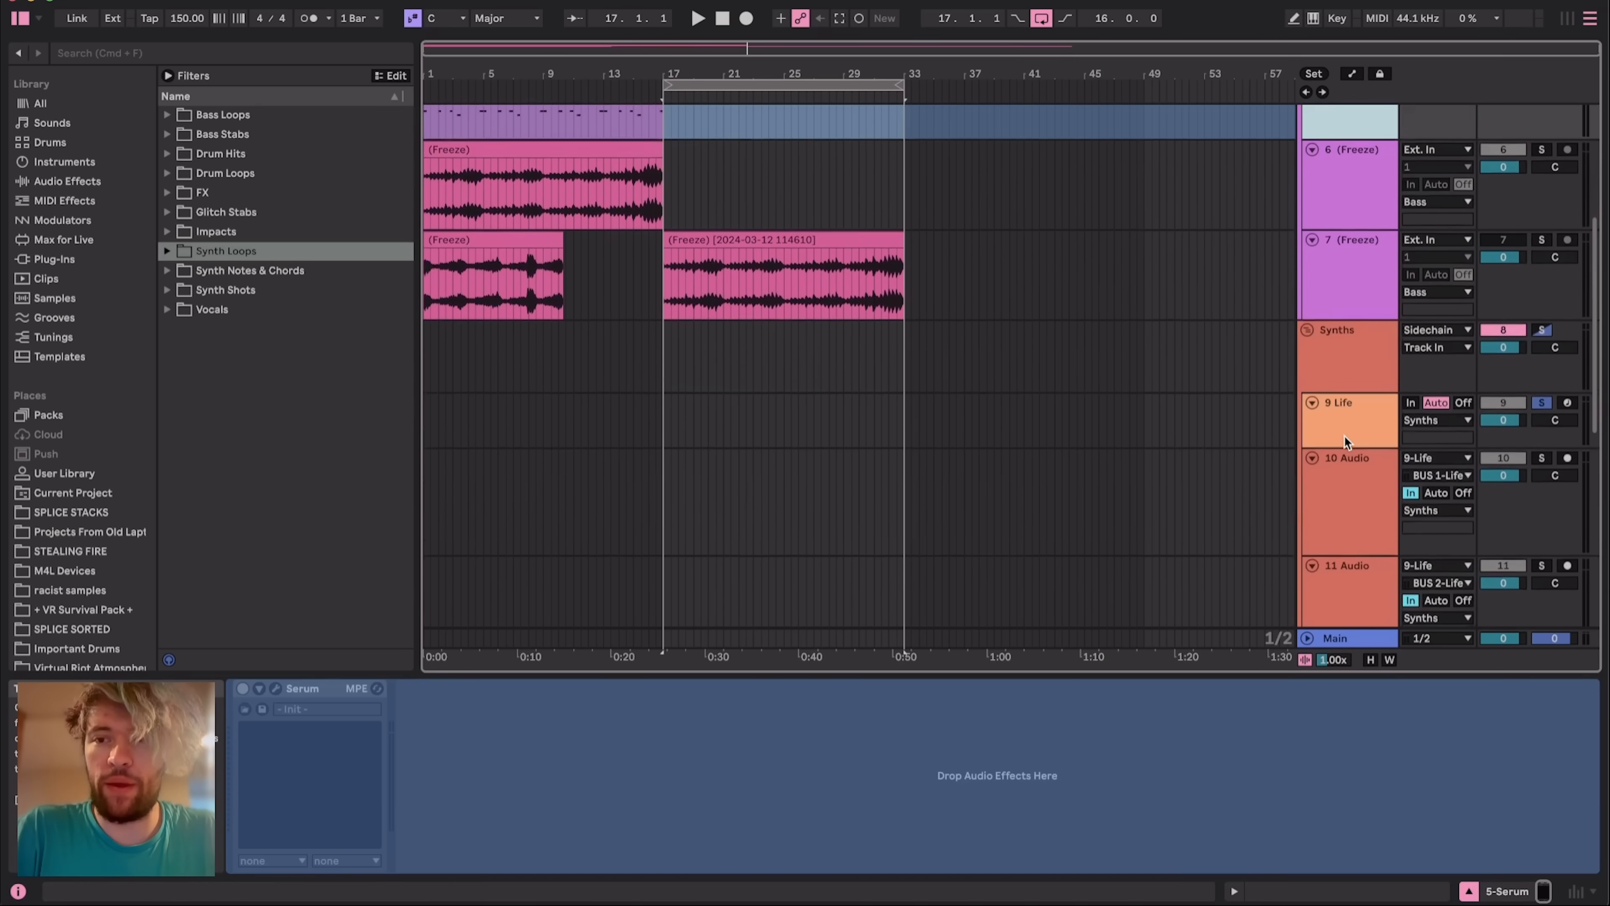
{"action": "left_click", "coordinate": [1353, 419]}
Select bars 2 to 17 of the Serum MIDI clip, and move the insert marker to 11.3.1 and to 24.1.1 on track 6
{"action": "left_click", "coordinate": [450, 255]}
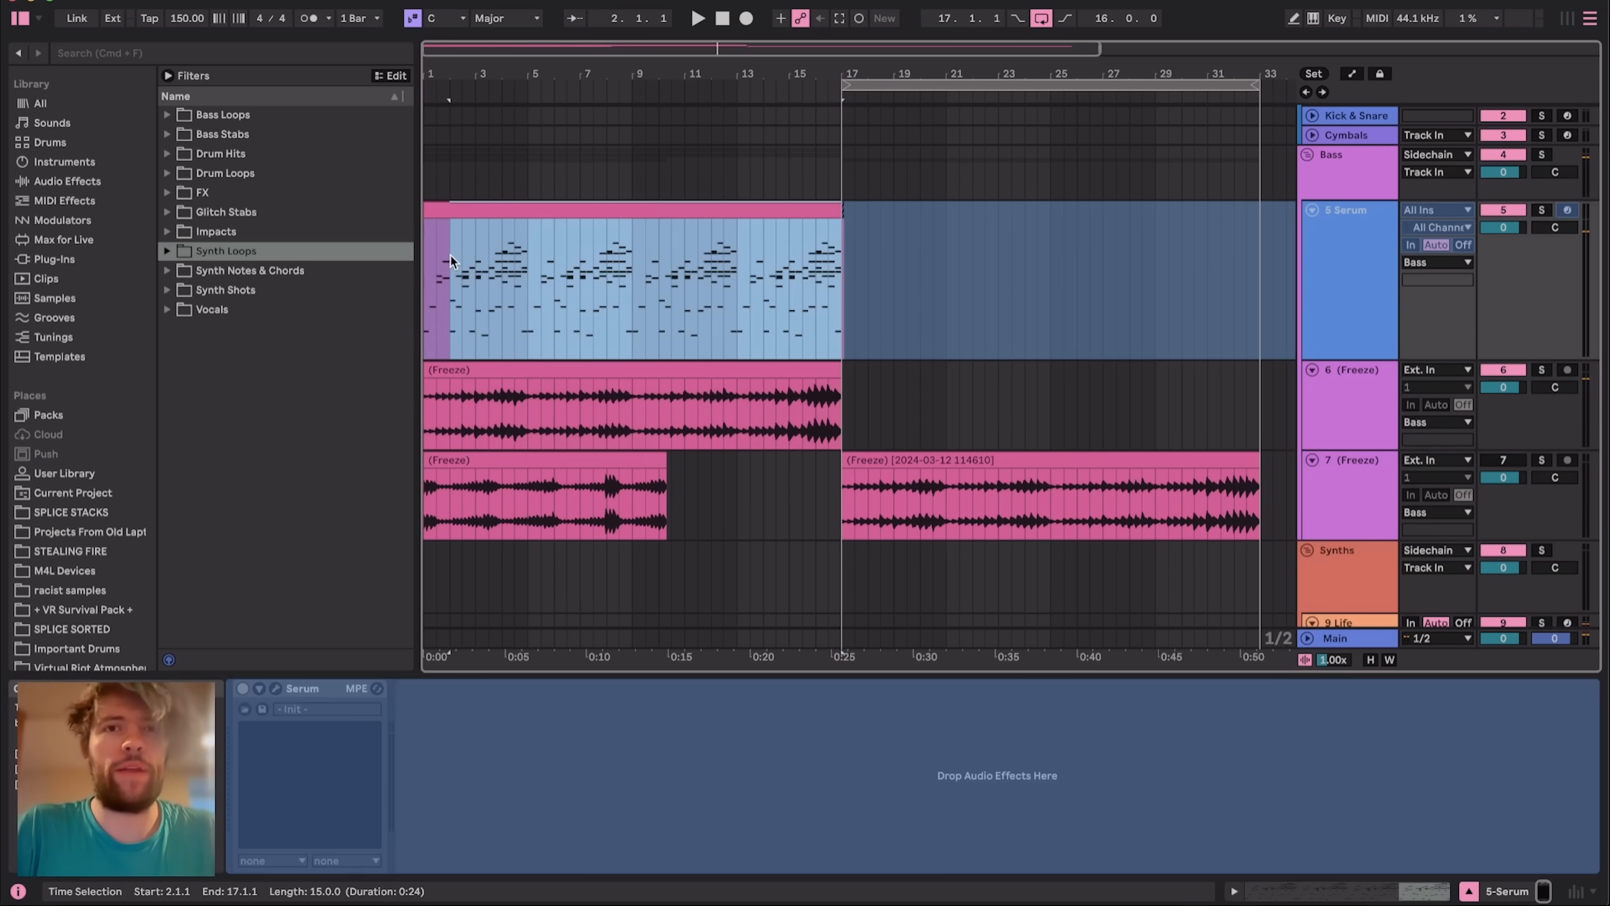
{"action": "left_click", "coordinate": [701, 261]}
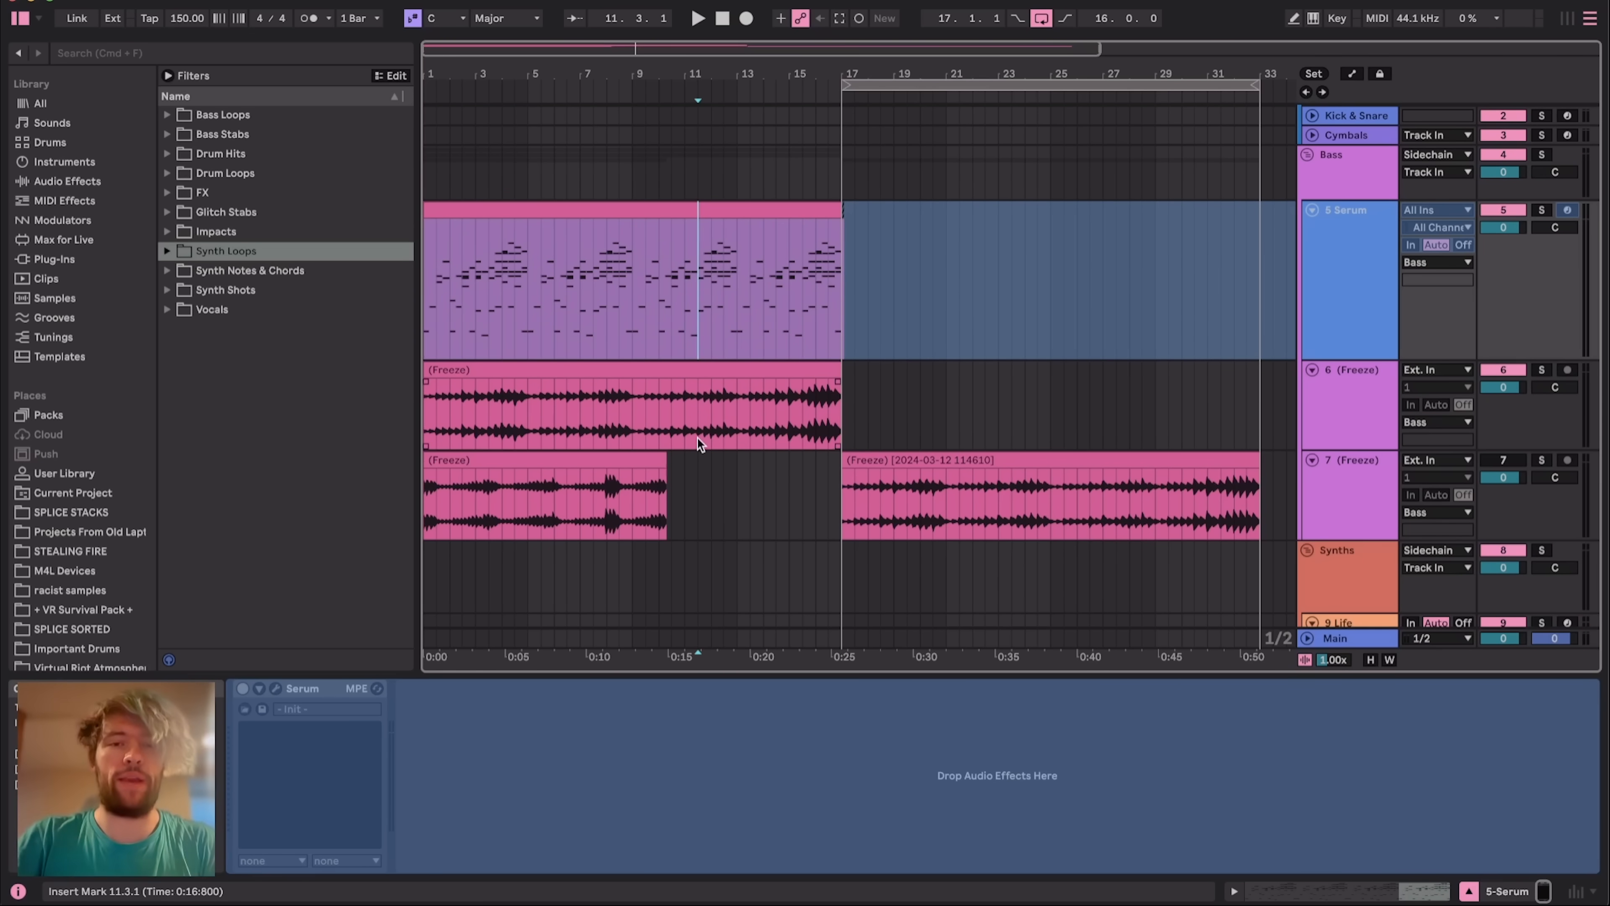
{"action": "left_click_drag", "start_coordinate": [506, 303], "coordinate": [803, 317]}
{"action": "left_click", "coordinate": [1024, 379]}
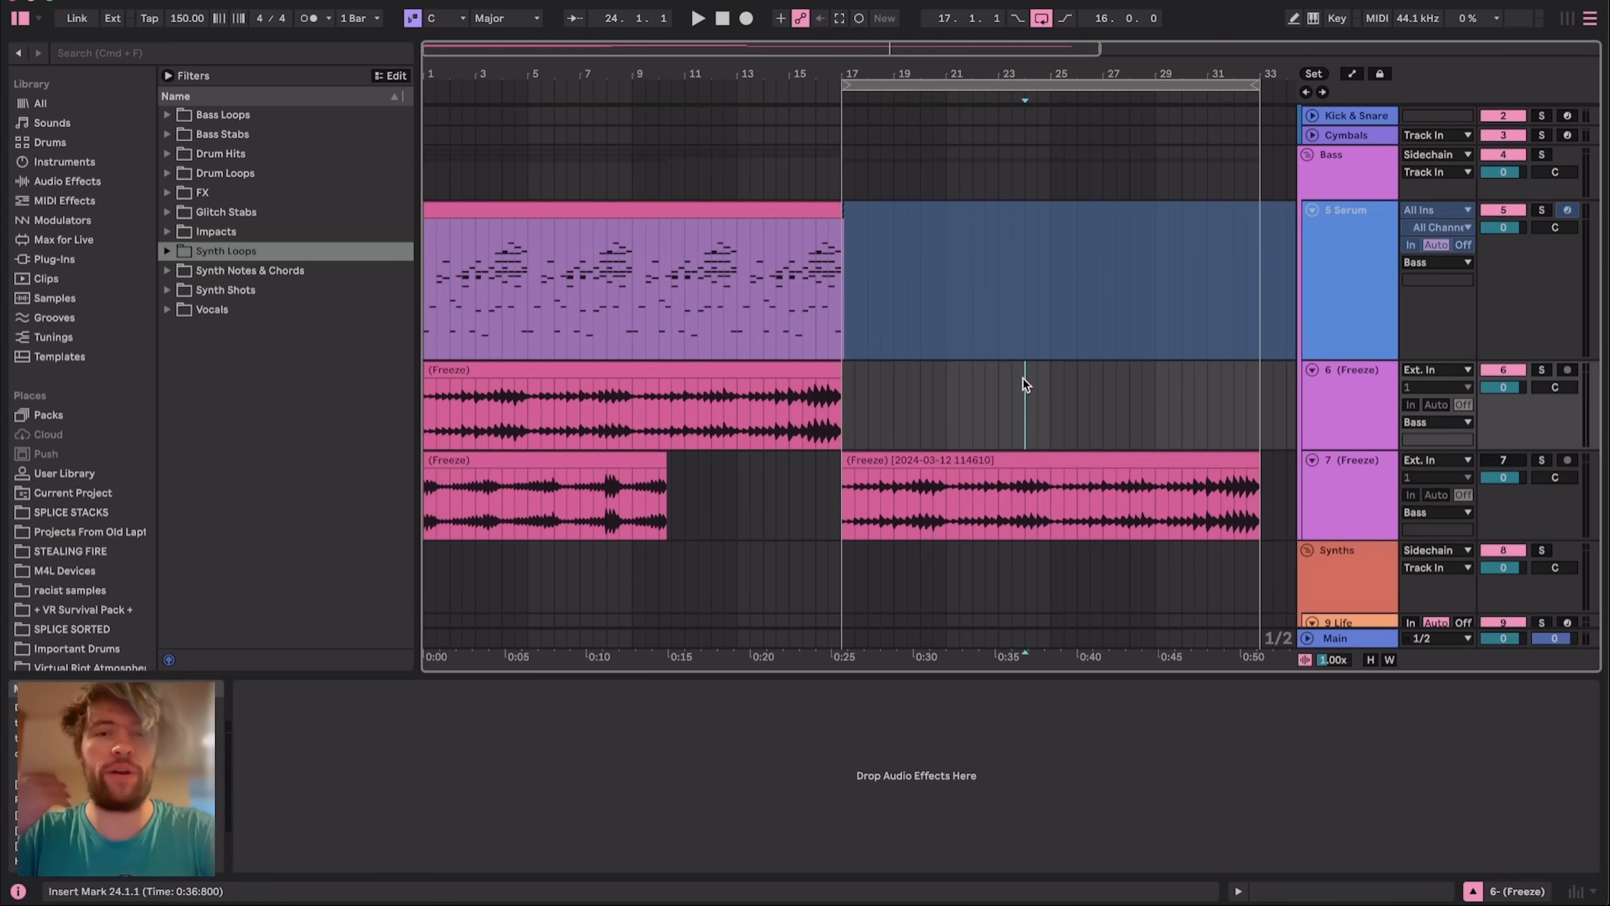
Select the 16-bar frozen clip at bar 17 on track 7, and view Life's window with its frozen Serum source before closing it
{"action": "left_click", "coordinate": [947, 507]}
{"action": "scroll", "coordinate": [955, 526], "scroll_direction": "down", "scroll_amount": 3}
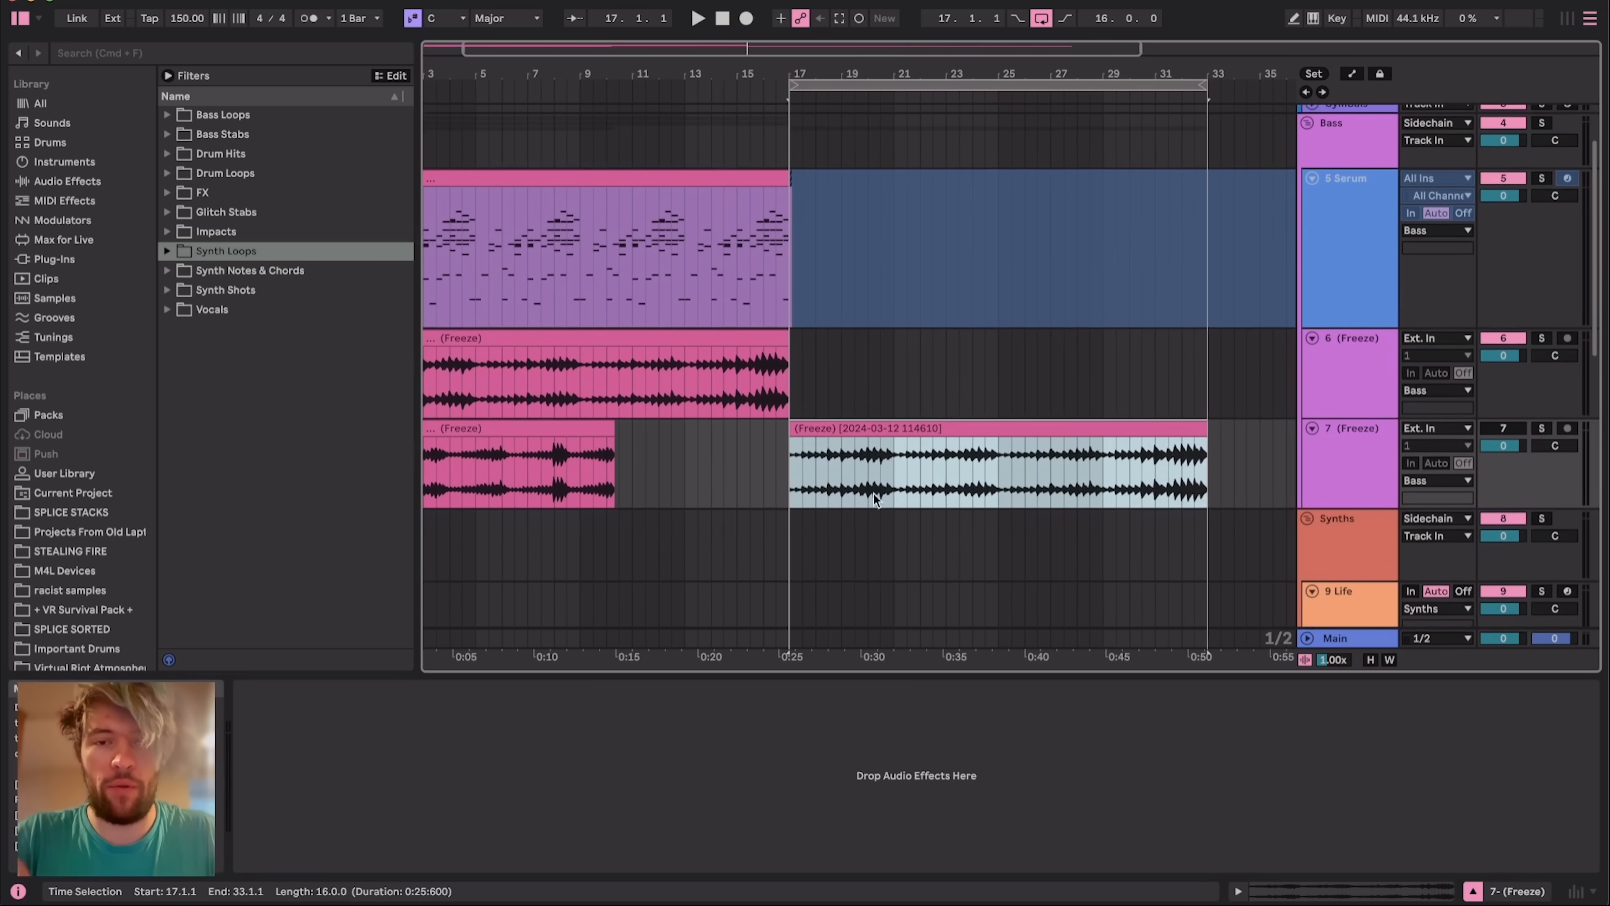
{"action": "left_click", "coordinate": [1306, 561]}
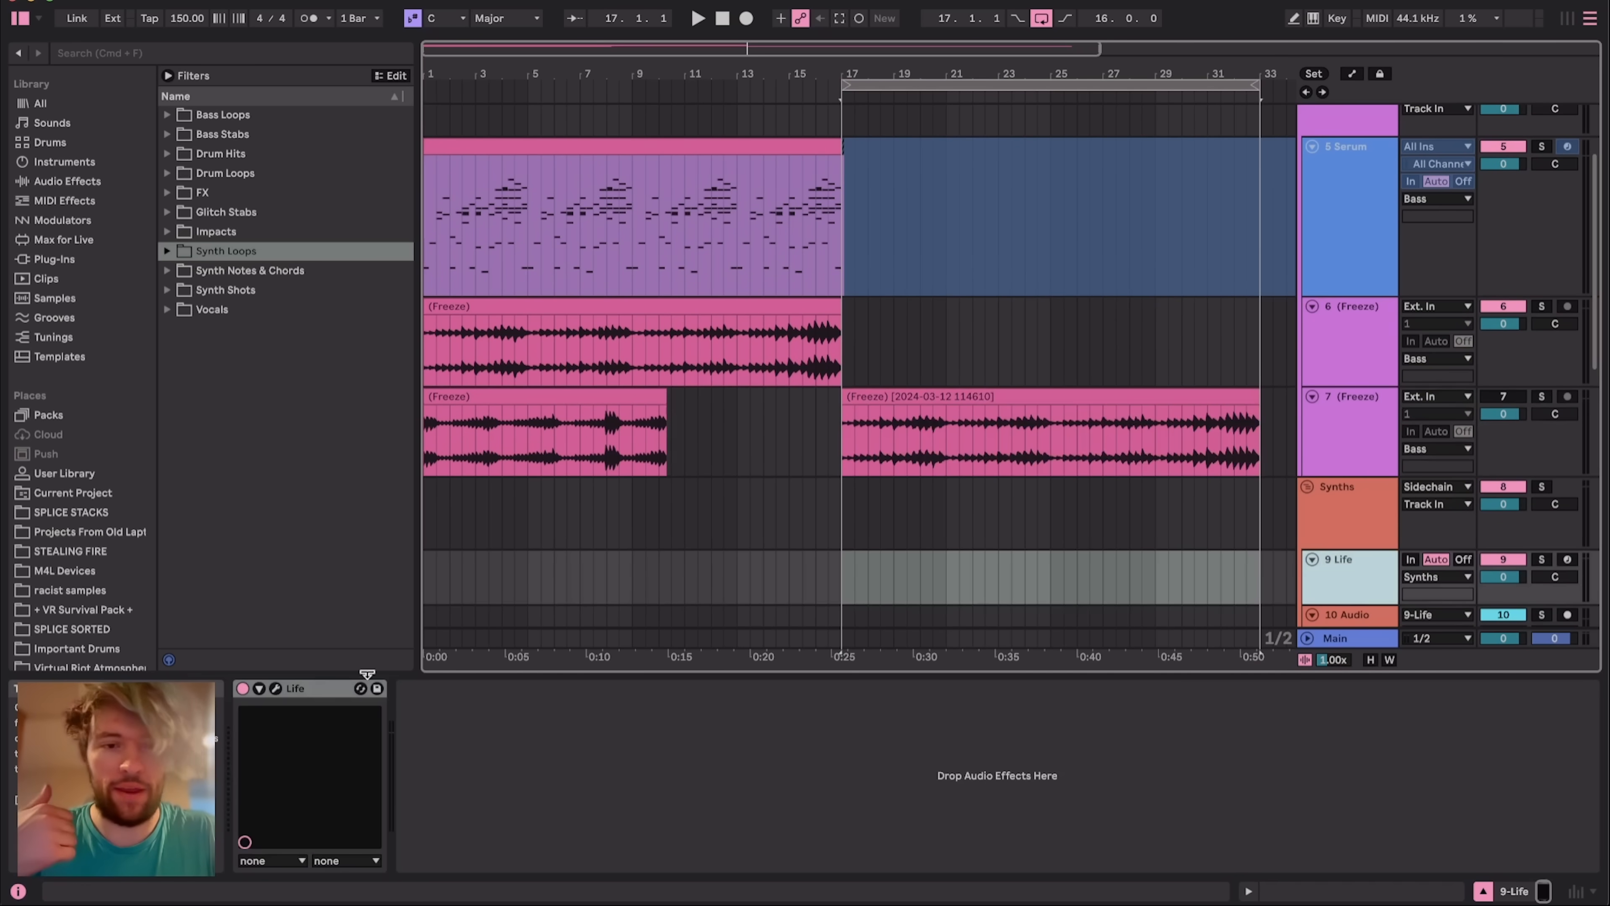
{"action": "left_click", "coordinate": [275, 688]}
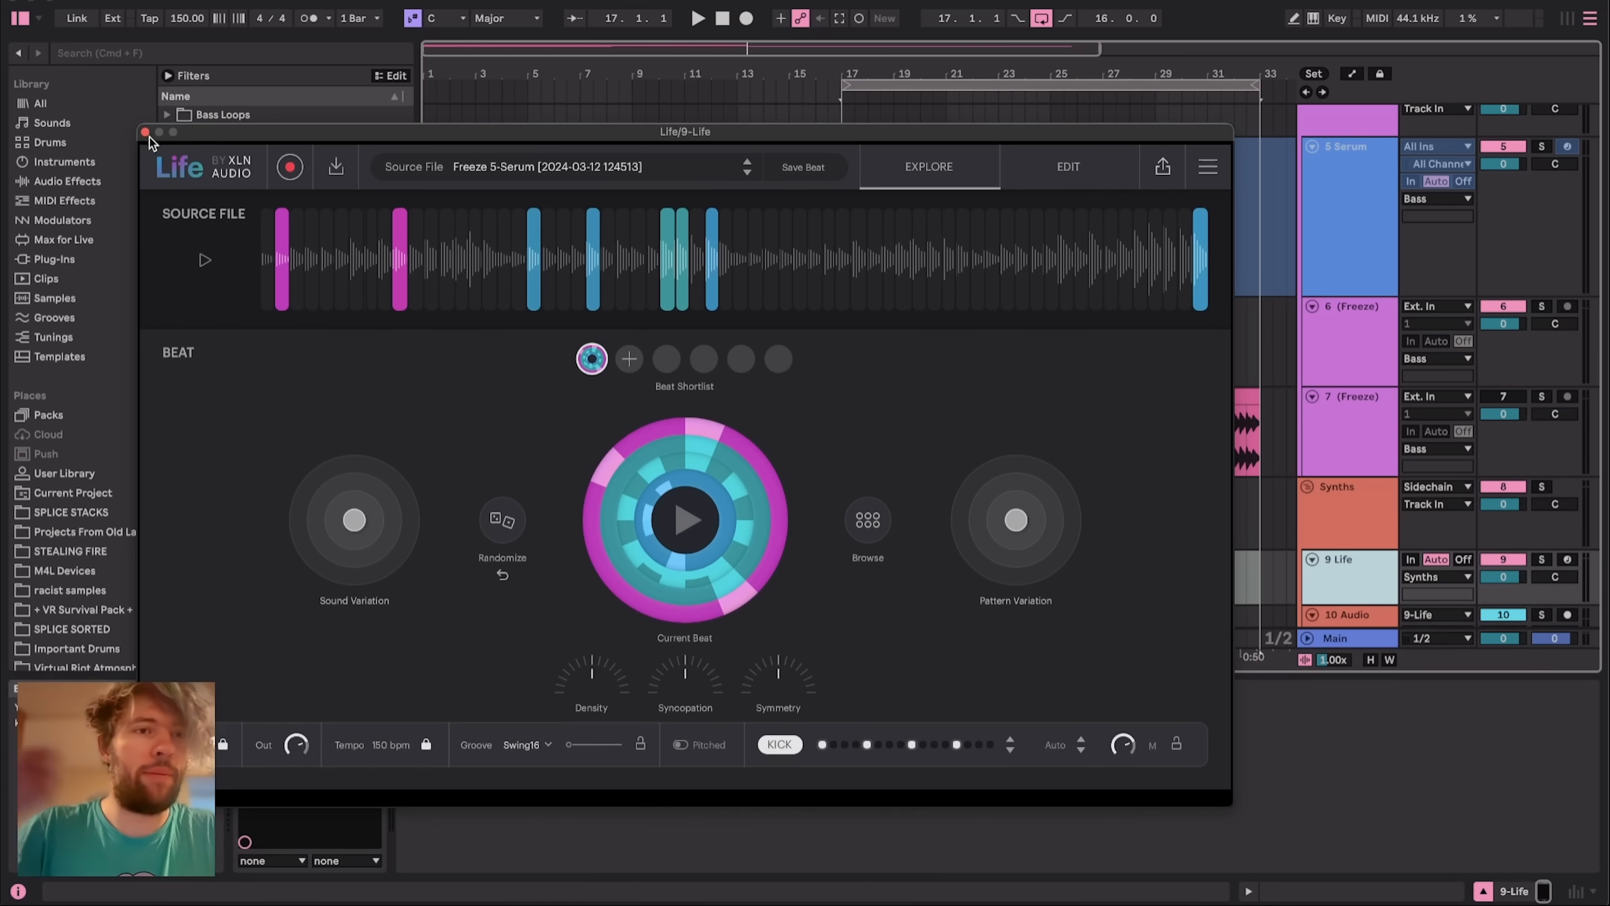
{"action": "left_click", "coordinate": [145, 134]}
{"action": "scroll", "coordinate": [657, 257], "scroll_direction": "down", "scroll_amount": 1}
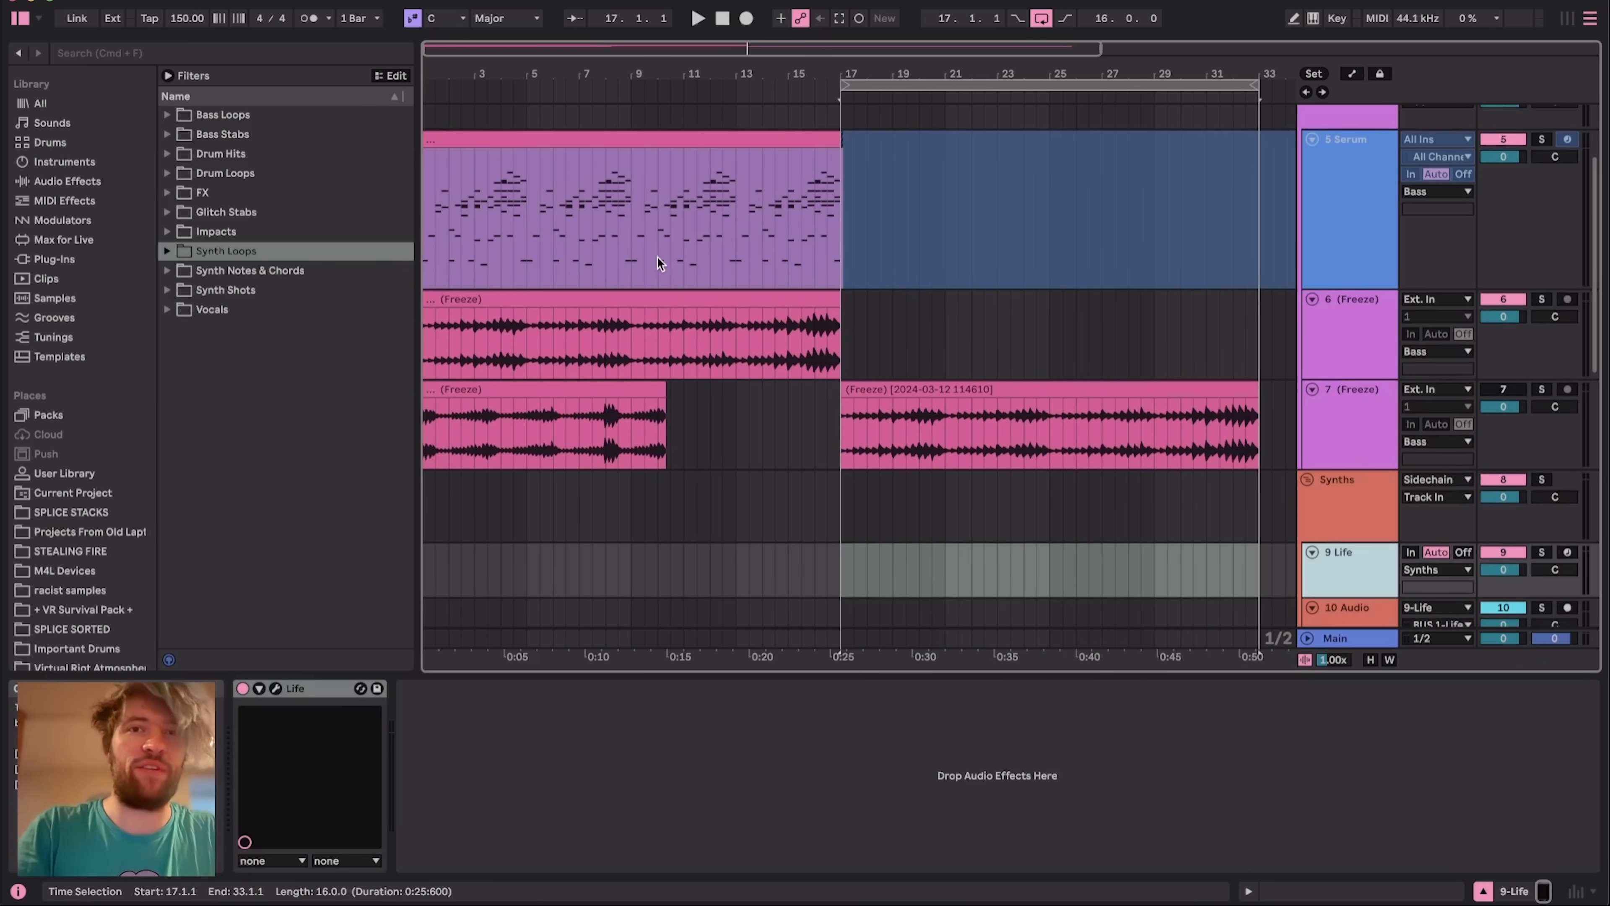